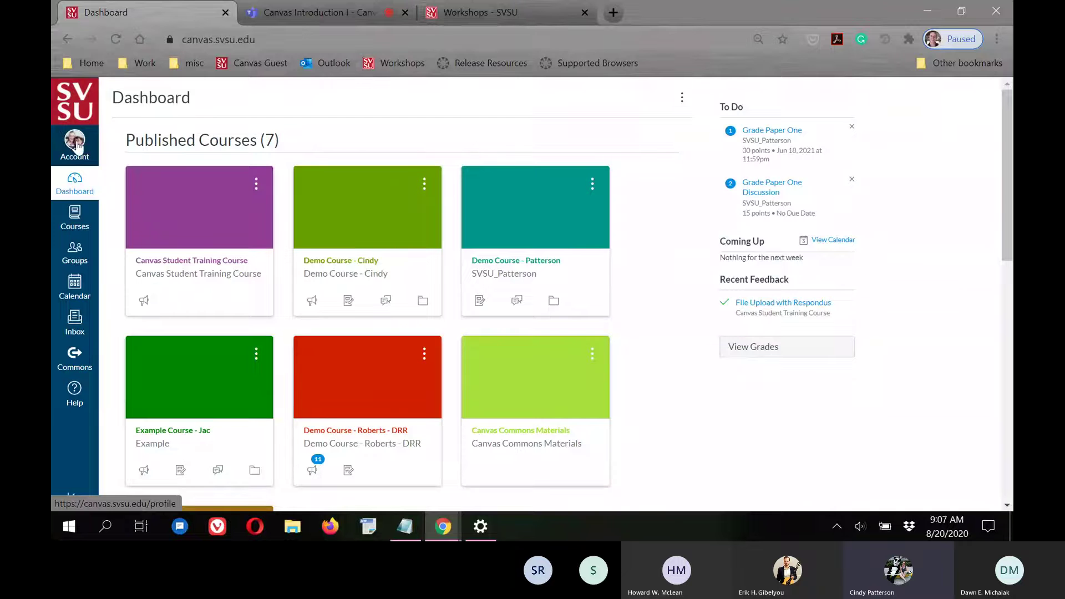
Step: Open the account profile, review the upload and camera options for the profile picture, and cancel the picture selection
{"action": "left_click", "coordinate": [77, 145]}
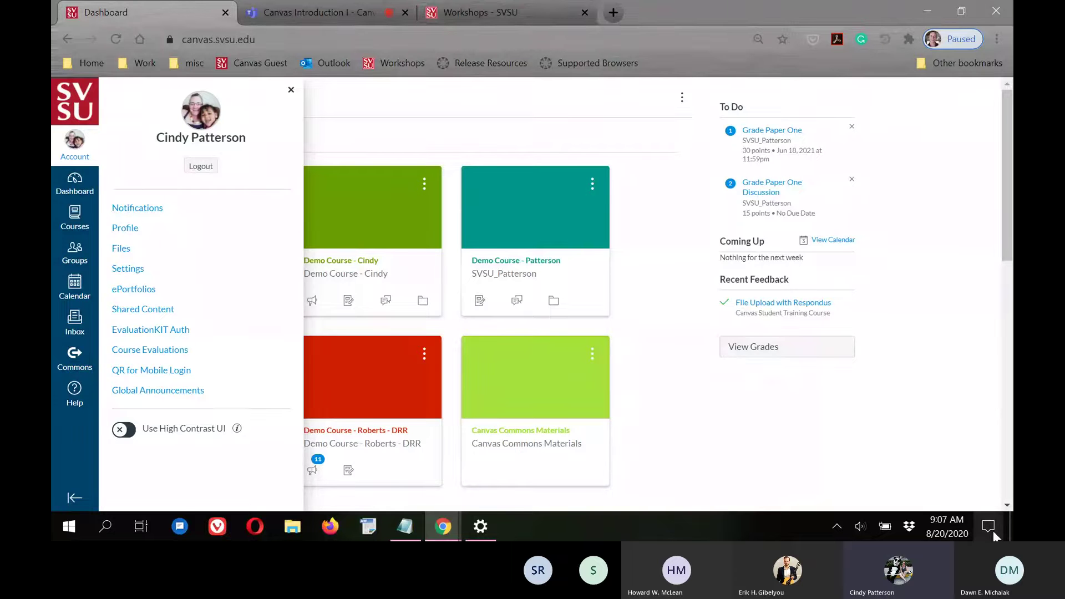
{"action": "left_click", "coordinate": [125, 229]}
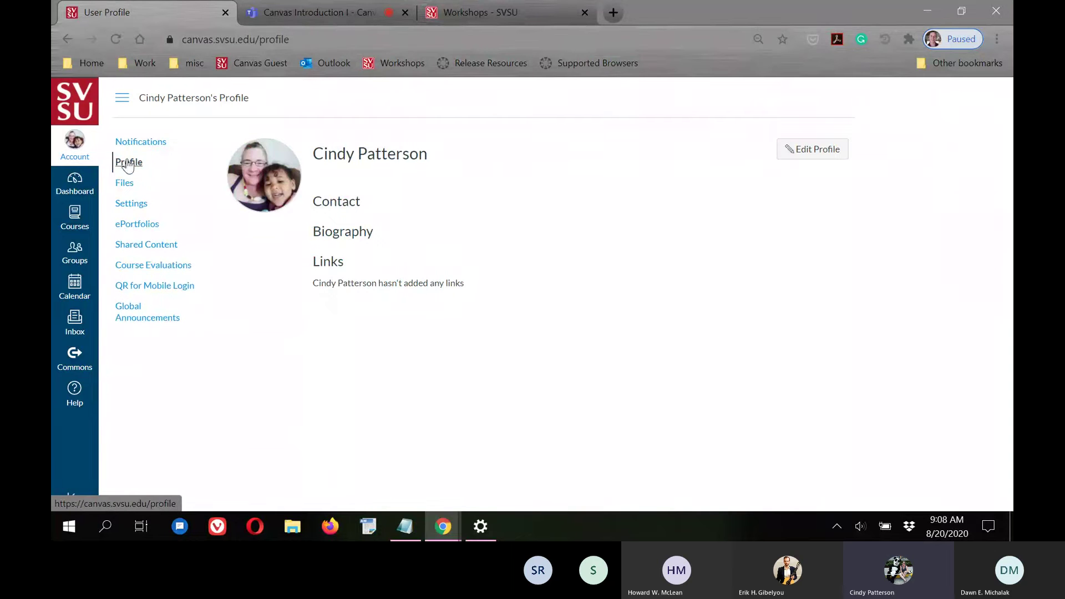
{"action": "mouse_move", "coordinate": [281, 195]}
{"action": "left_click", "coordinate": [281, 196]}
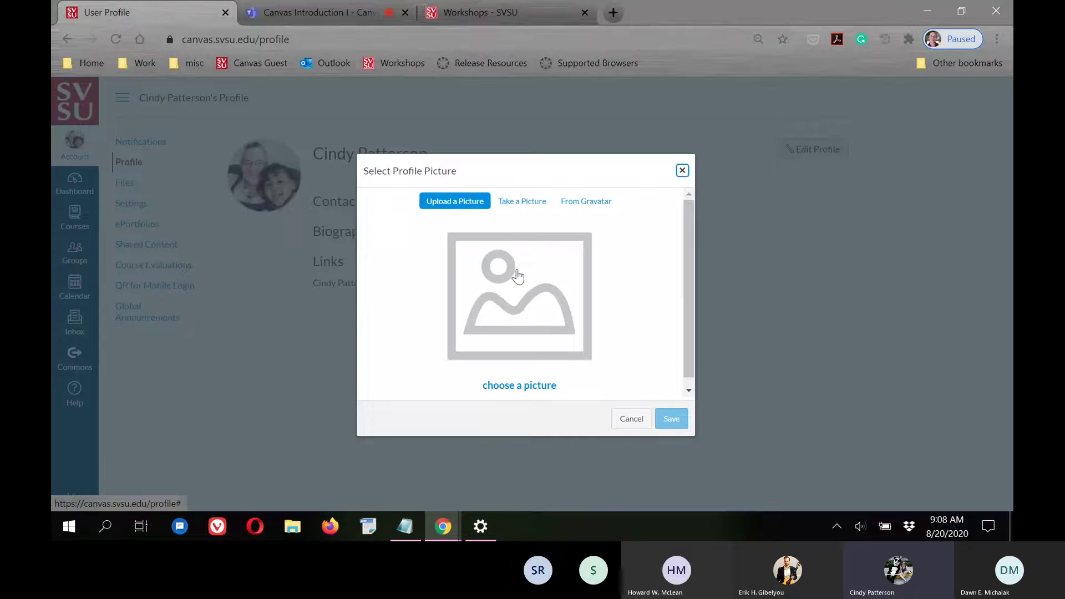
{"action": "left_click", "coordinate": [516, 204]}
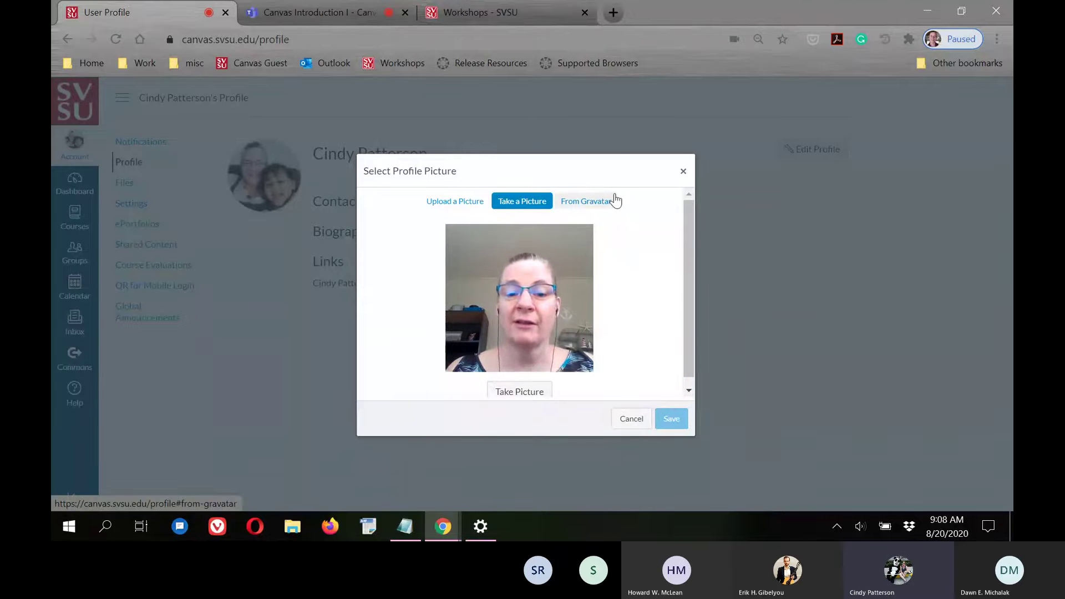
{"action": "left_click", "coordinate": [464, 203]}
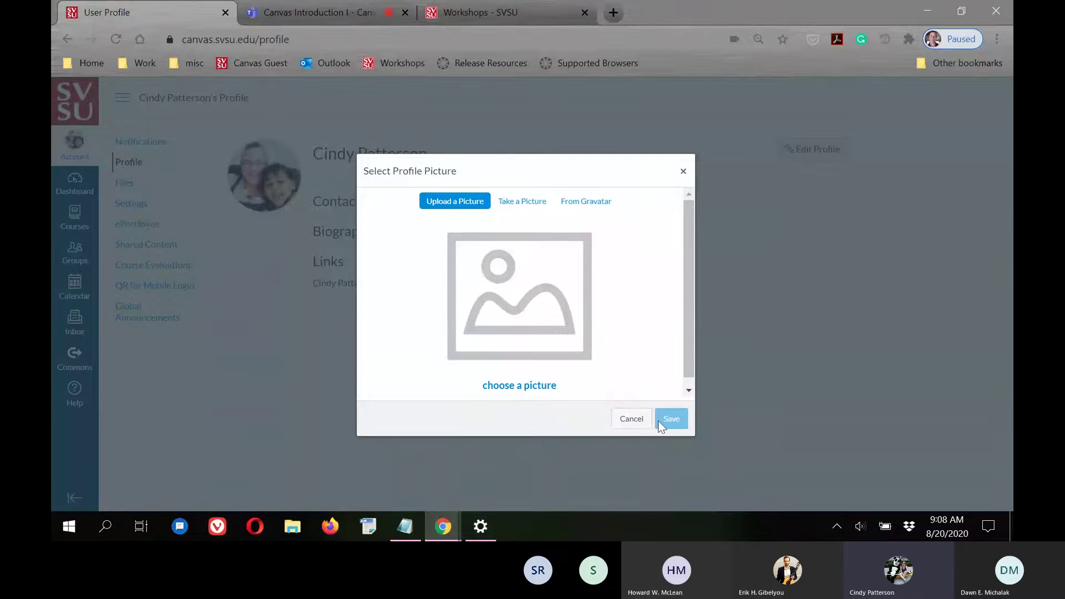
{"action": "left_click", "coordinate": [632, 420]}
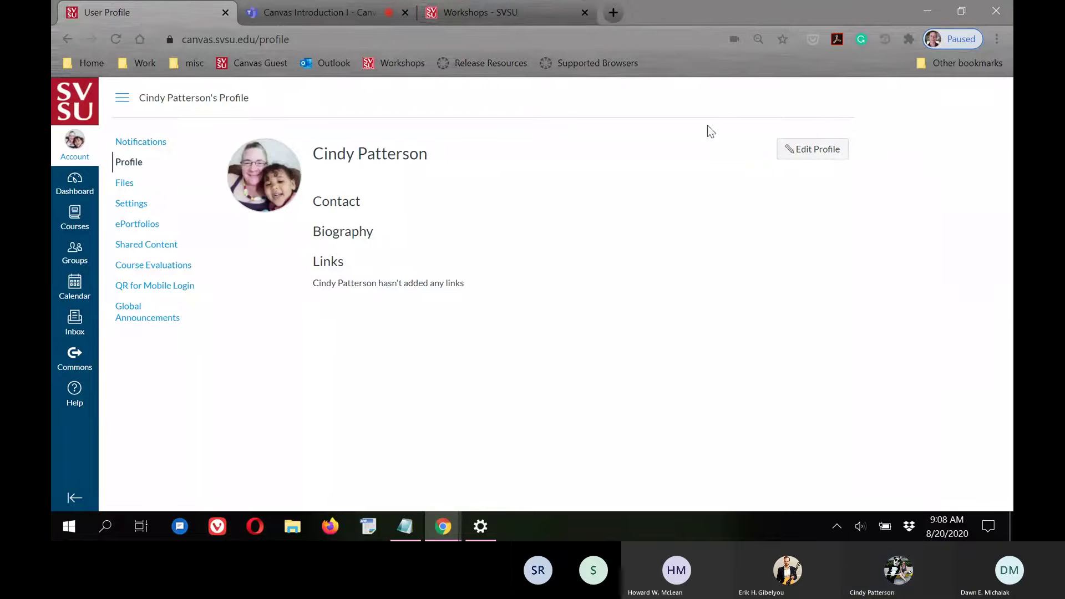
Step: Open the profile for editing, go through the link title and URL fields, and save the profile
{"action": "left_click", "coordinate": [816, 158]}
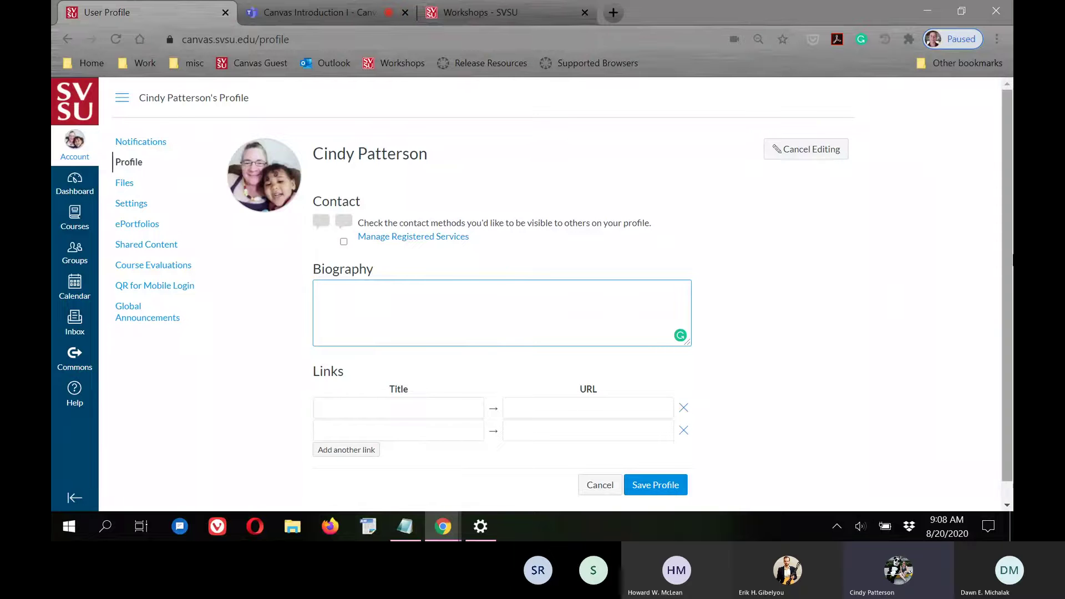
{"action": "scroll", "coordinate": [985, 272], "scroll_direction": "down", "scroll_amount": 1}
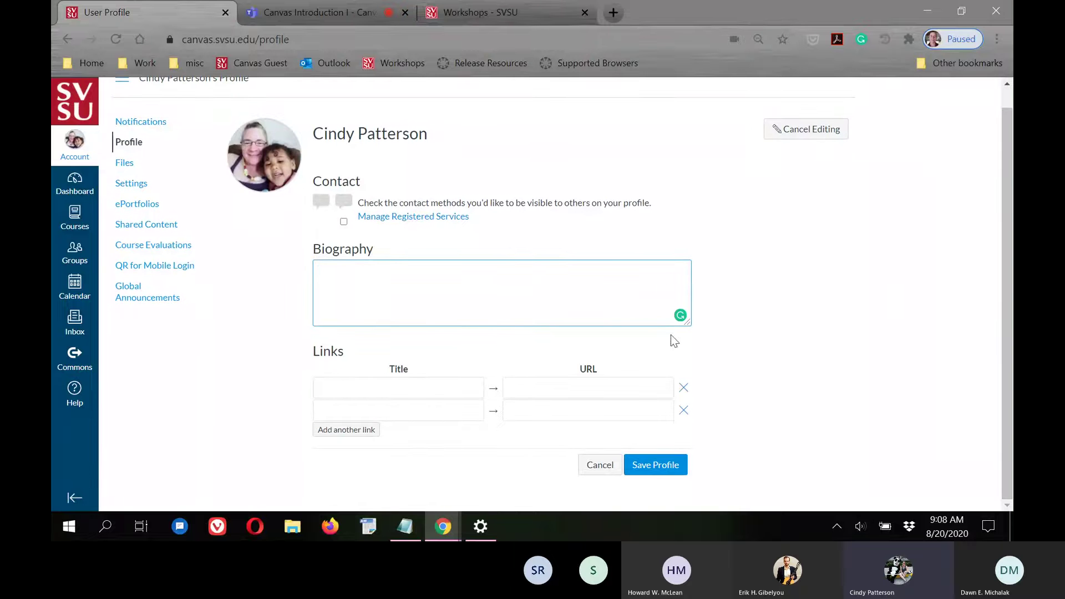
{"action": "left_click", "coordinate": [365, 385]}
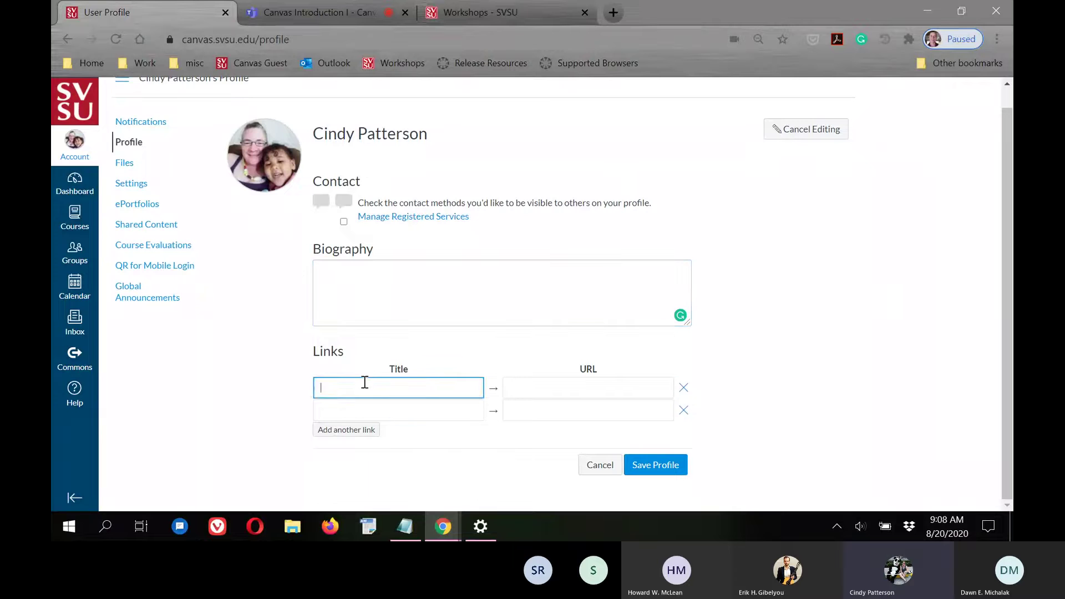
{"action": "left_click", "coordinate": [582, 391]}
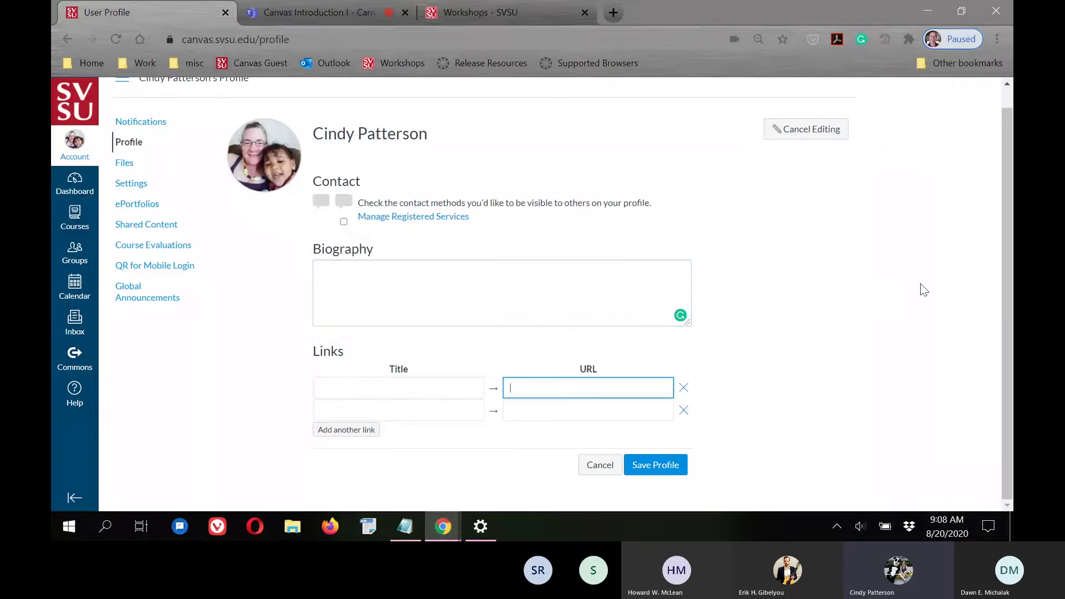
{"action": "left_click", "coordinate": [347, 388]}
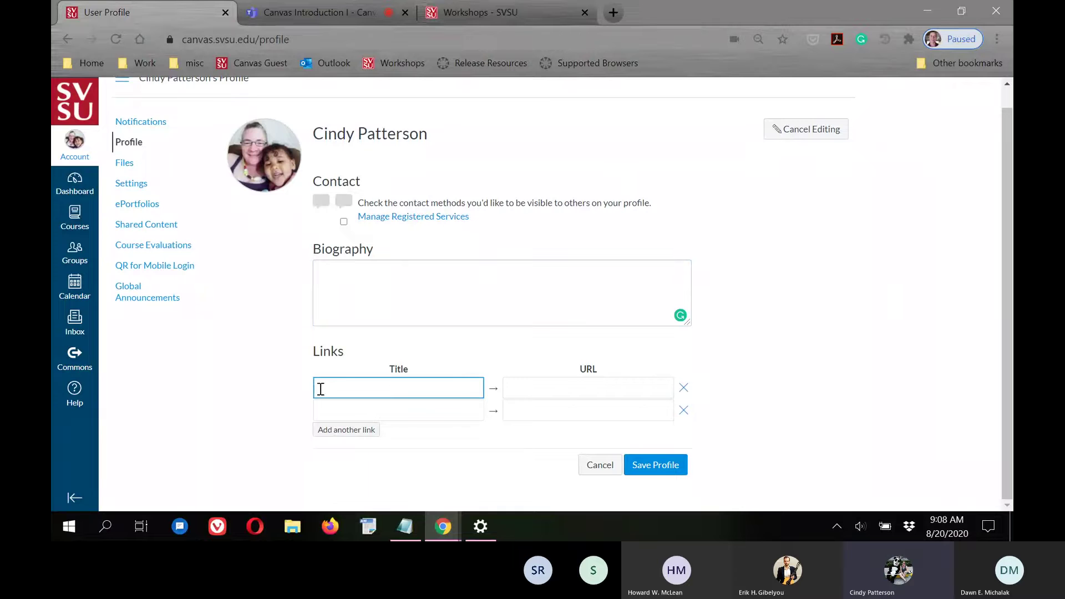
{"action": "left_click", "coordinate": [574, 389]}
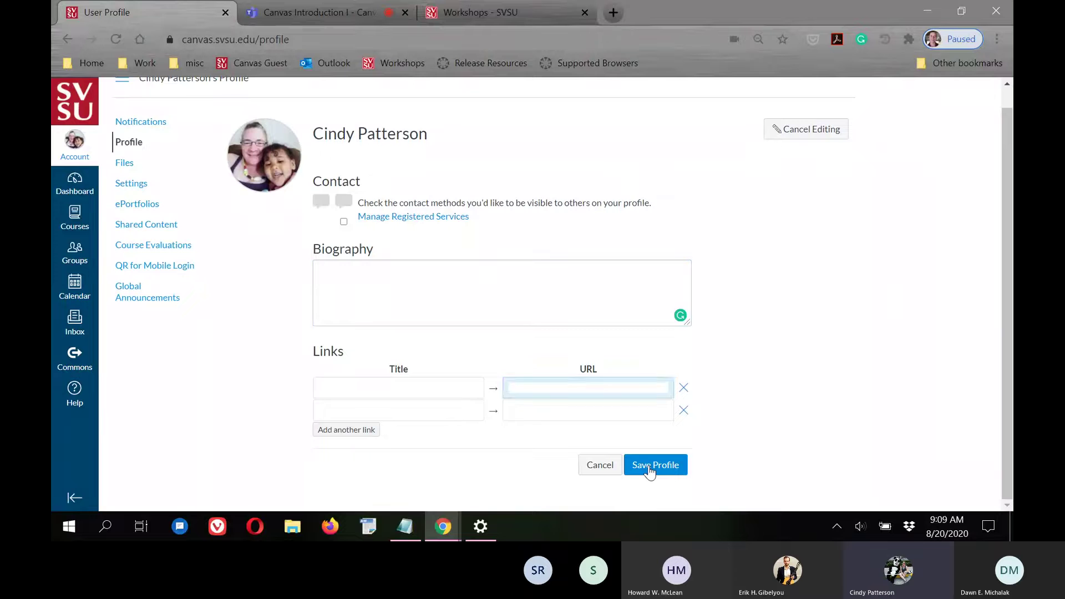
{"action": "left_click", "coordinate": [650, 466]}
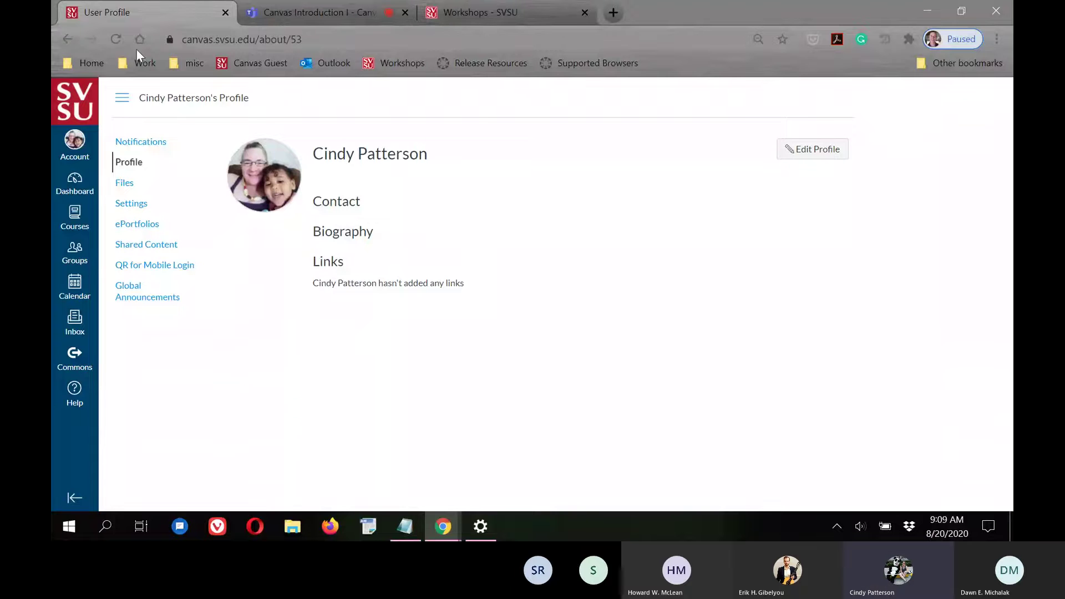
Step: Open the notification preferences and examine the Course Activities notification types, including Grading, All Submissions and Blueprint Sync
{"action": "left_click", "coordinate": [141, 142]}
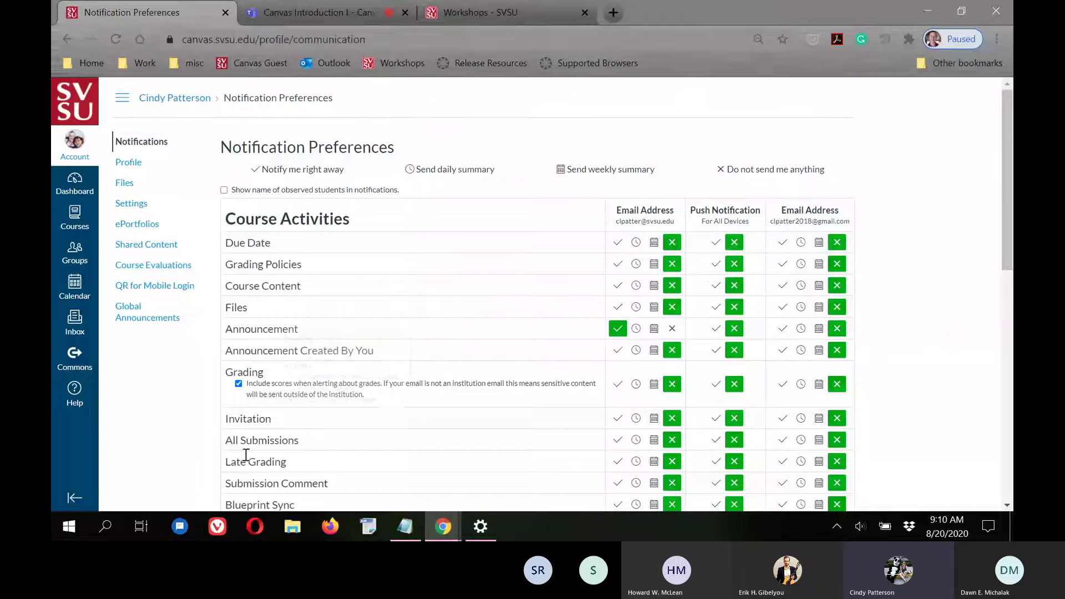
{"action": "scroll", "coordinate": [246, 455], "scroll_direction": "down", "scroll_amount": 1}
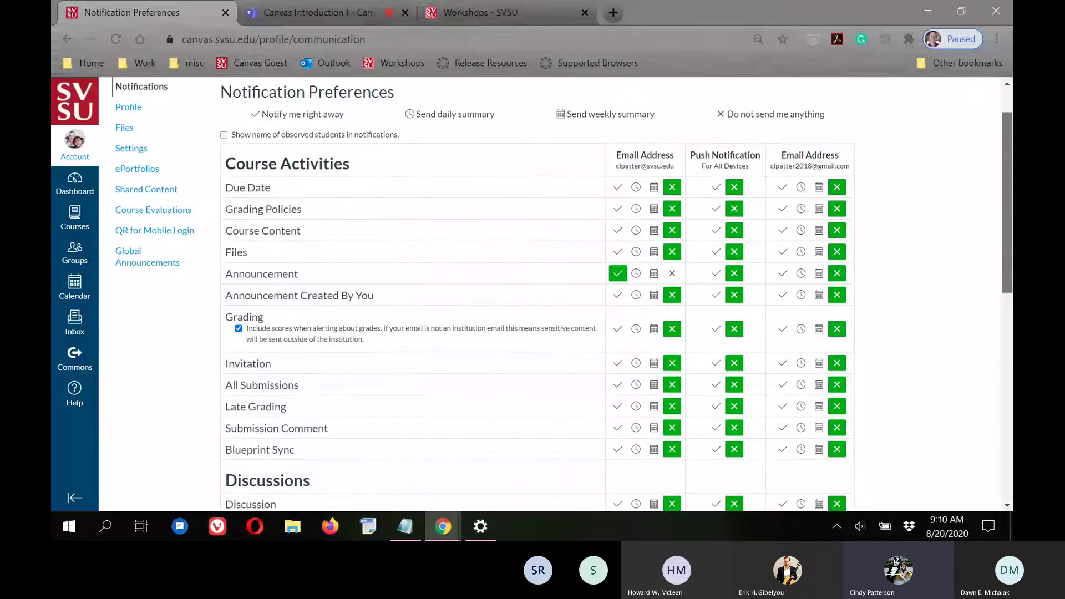
{"action": "scroll", "coordinate": [563, 293], "scroll_direction": "down", "scroll_amount": 1}
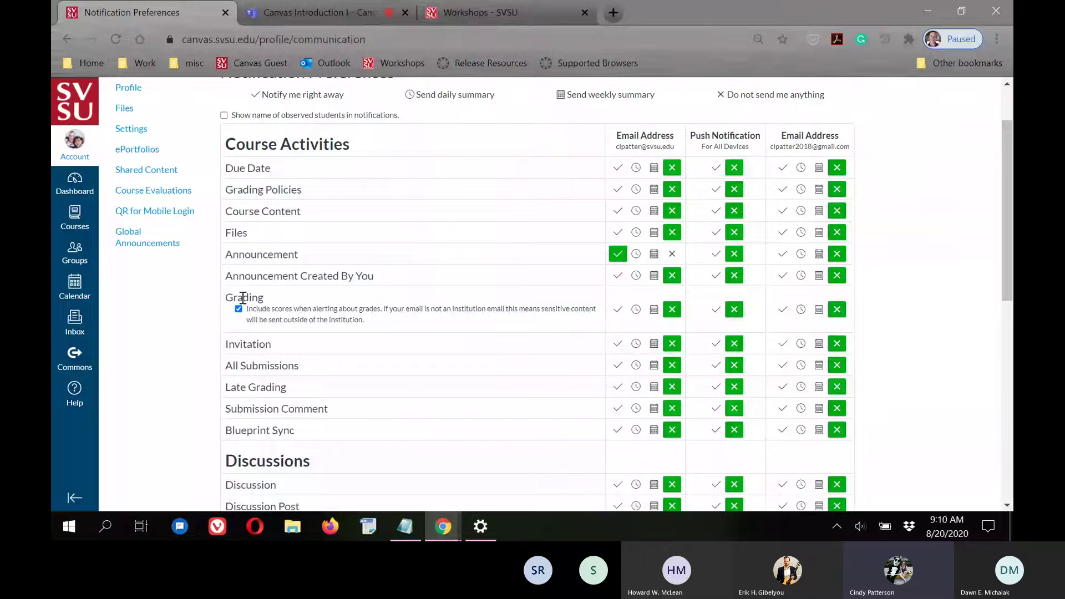
{"action": "mouse_move", "coordinate": [257, 315]}
{"action": "mouse_move", "coordinate": [263, 428]}
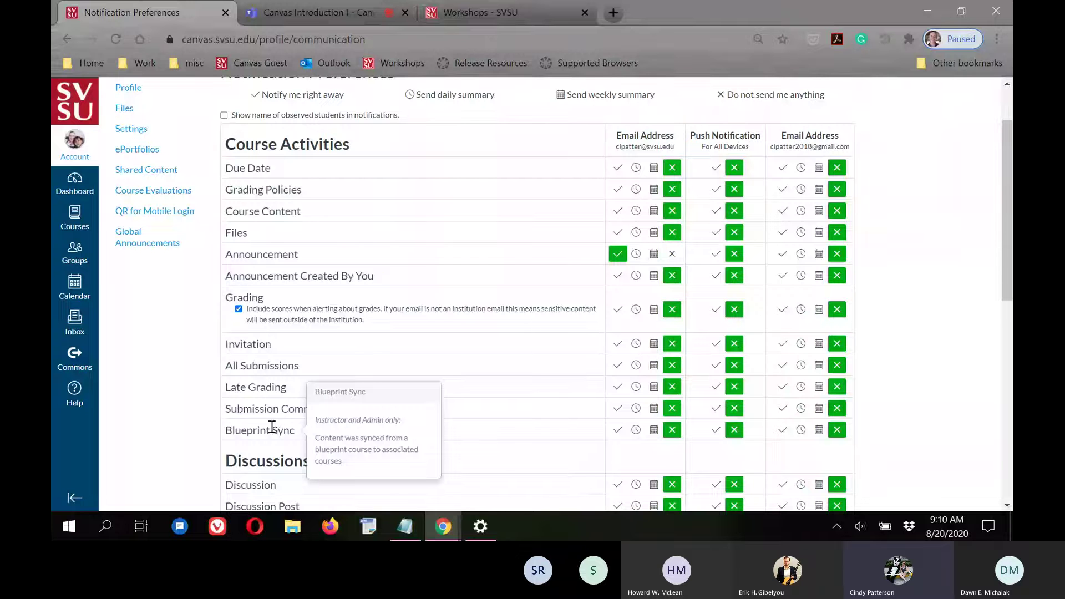
{"action": "mouse_move", "coordinate": [239, 364]}
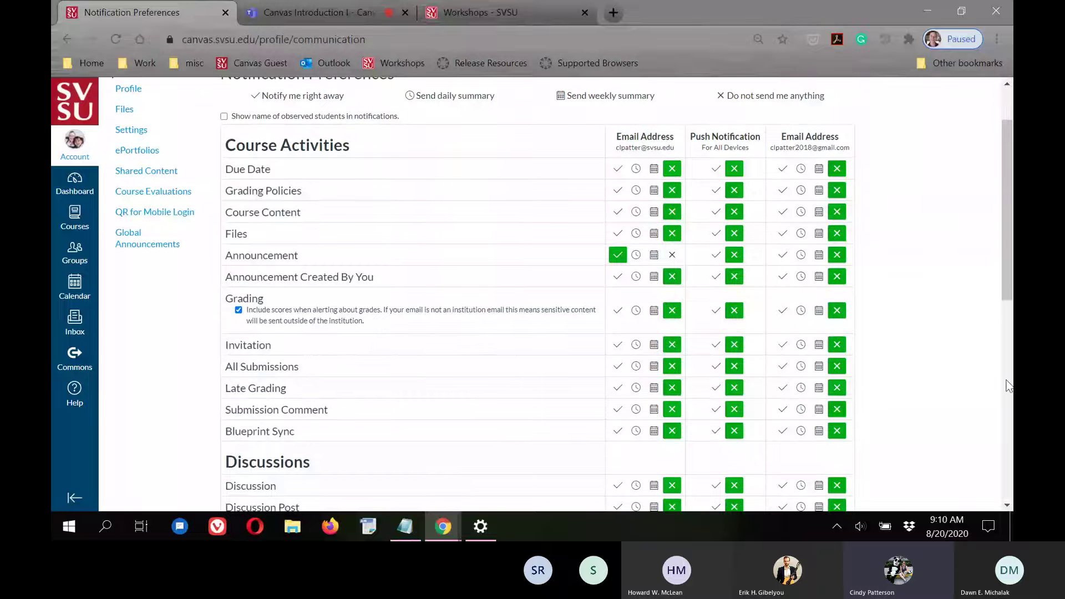
{"action": "scroll", "coordinate": [920, 311], "scroll_direction": "up", "scroll_amount": 2}
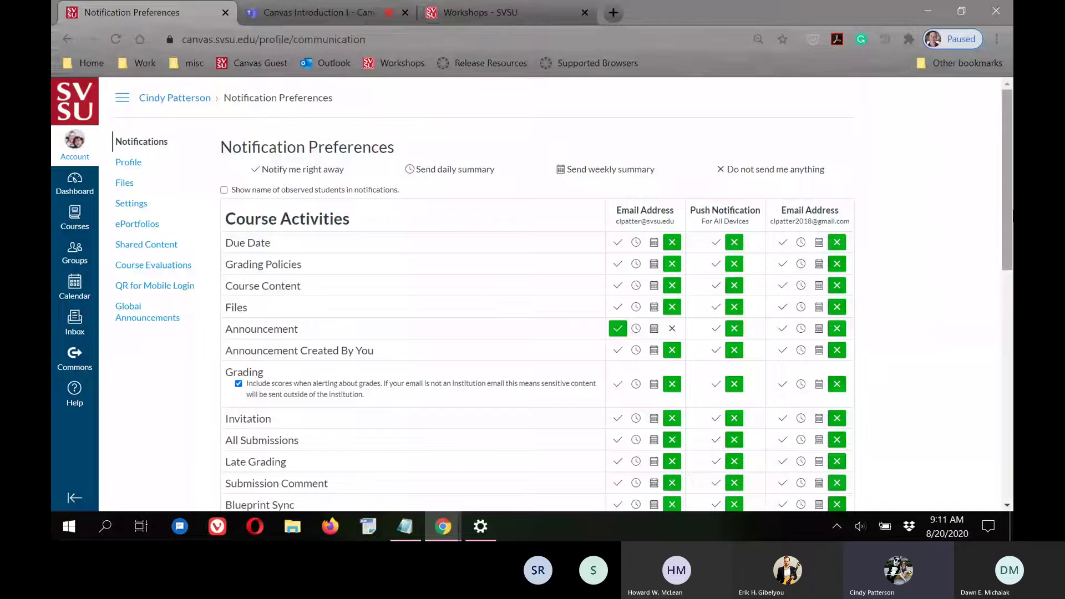
Step: Compare the delivery settings for Announcement under Course Activities with those in the Conversations section
{"action": "scroll", "coordinate": [1007, 233], "scroll_direction": "down", "scroll_amount": 1}
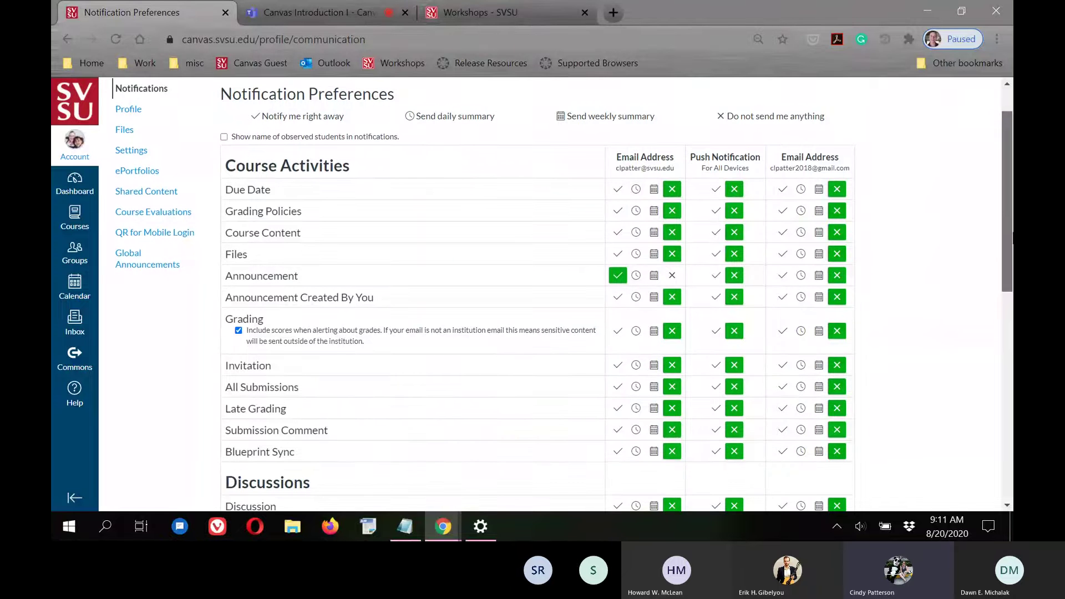
{"action": "mouse_move", "coordinate": [276, 278]}
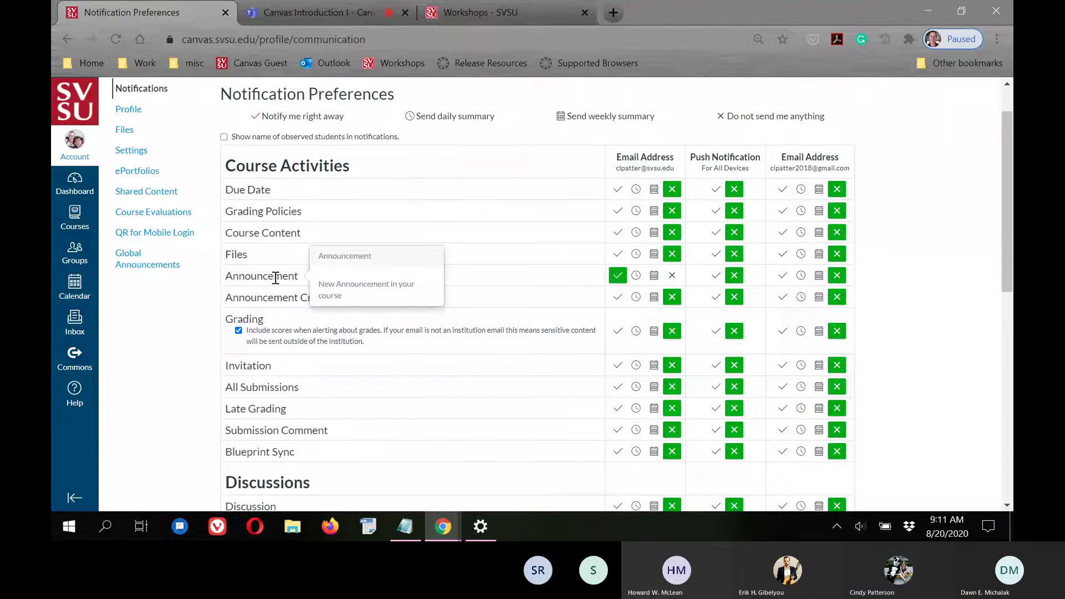
{"action": "scroll", "coordinate": [277, 283], "scroll_direction": "down", "scroll_amount": 5}
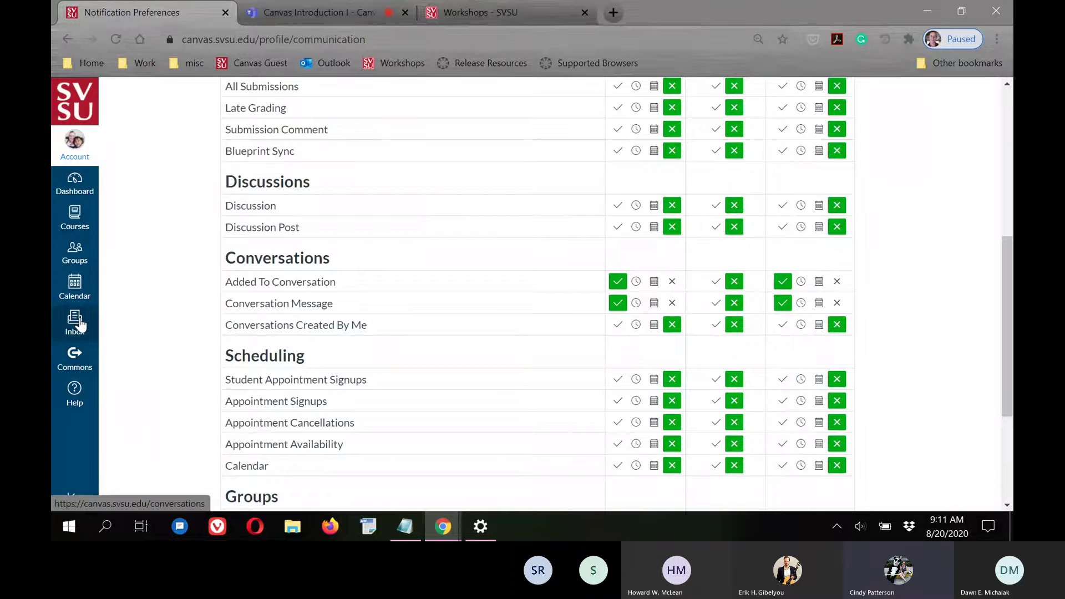
{"action": "scroll", "coordinate": [588, 315], "scroll_direction": "up", "scroll_amount": 5}
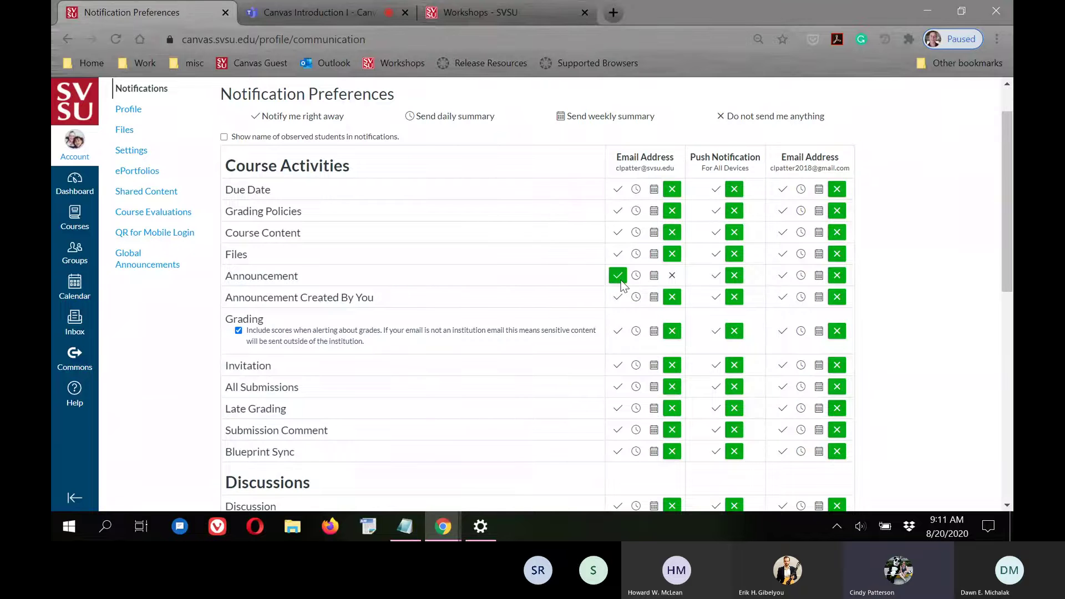
{"action": "scroll", "coordinate": [621, 284], "scroll_direction": "down", "scroll_amount": 5}
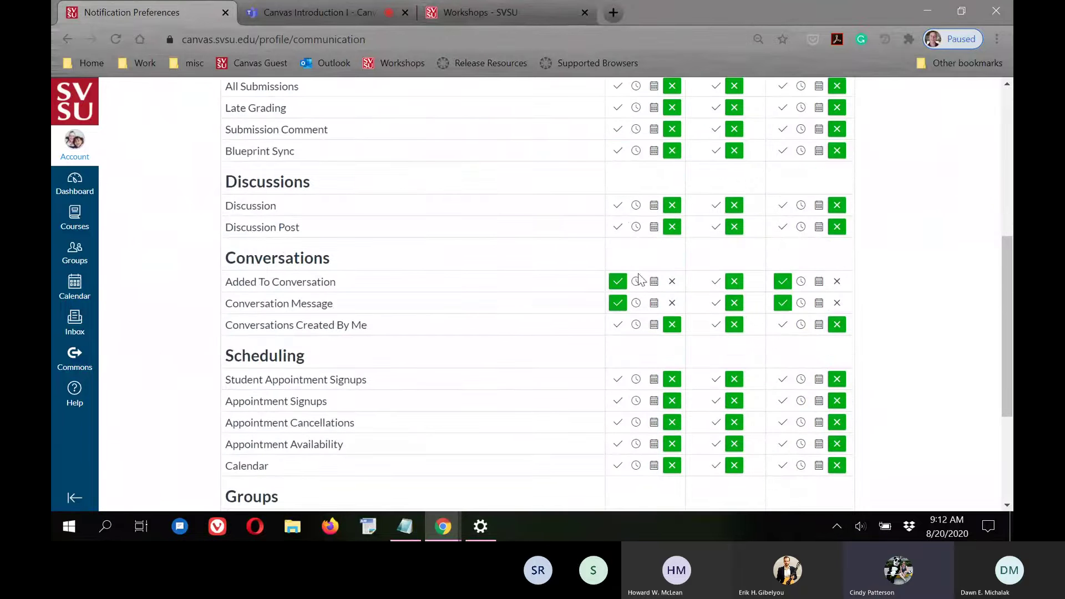
{"action": "scroll", "coordinate": [625, 312], "scroll_direction": "up", "scroll_amount": 5}
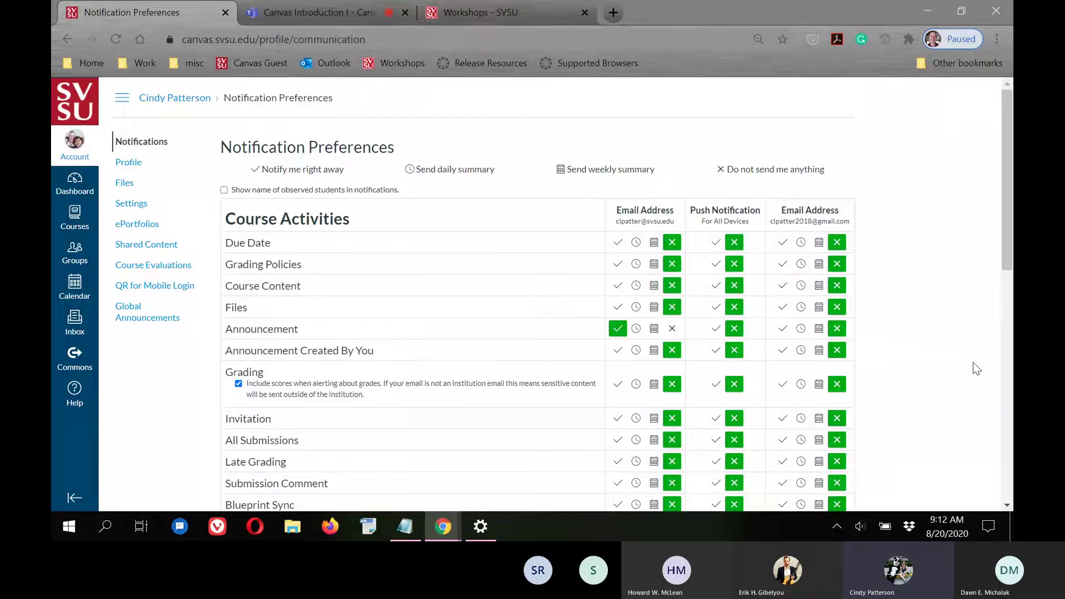
Step: Highlight the Push Notification column heading in the notification preferences and clear the selection
{"action": "double_click", "coordinate": [718, 211]}
{"action": "left_click", "coordinate": [704, 207]}
{"action": "triple_click", "coordinate": [703, 206]}
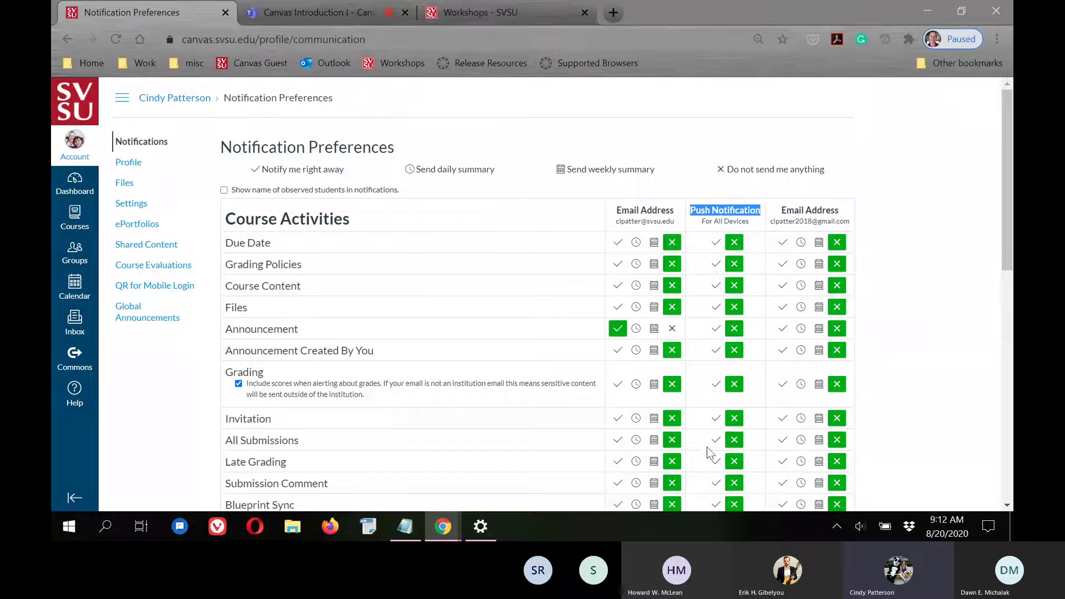
{"action": "left_click", "coordinate": [959, 218]}
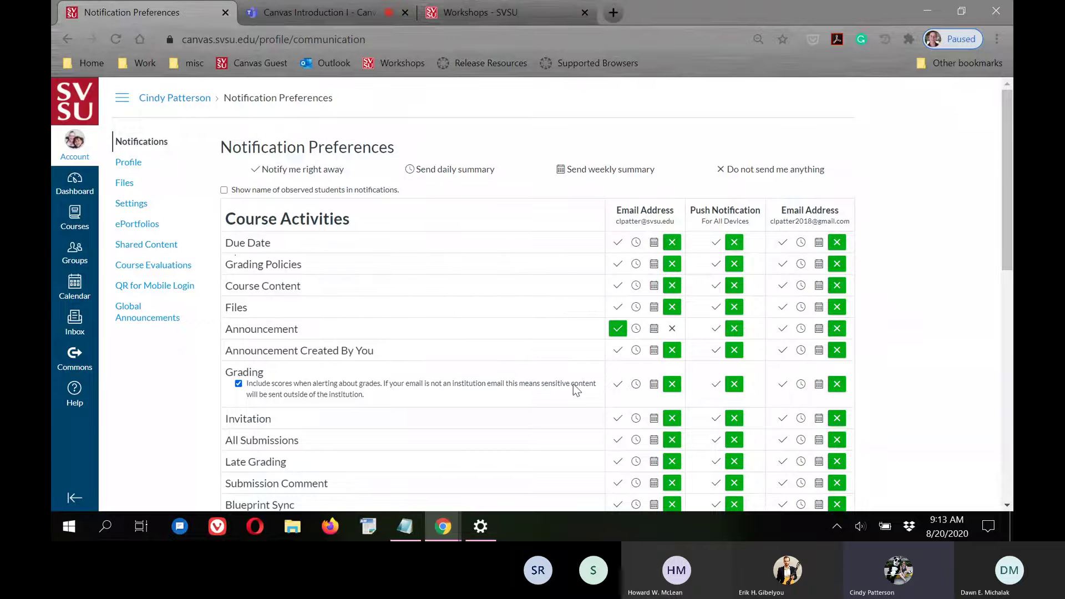
Step: Set Grading notifications to "Notify me right away" for both email addresses and push notifications
{"action": "left_click", "coordinate": [617, 385]}
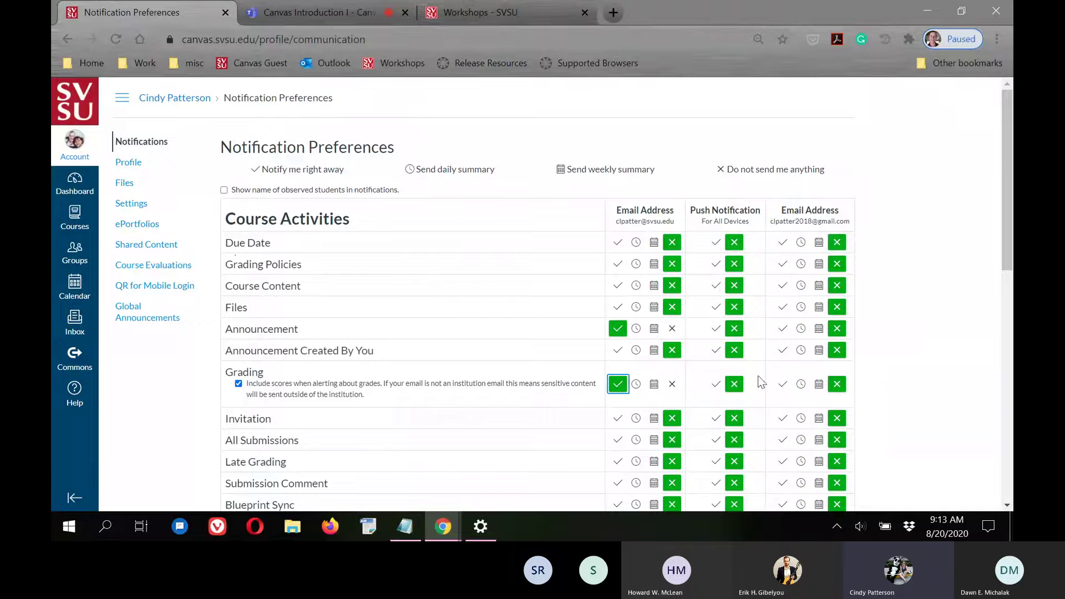
{"action": "left_click", "coordinate": [716, 384]}
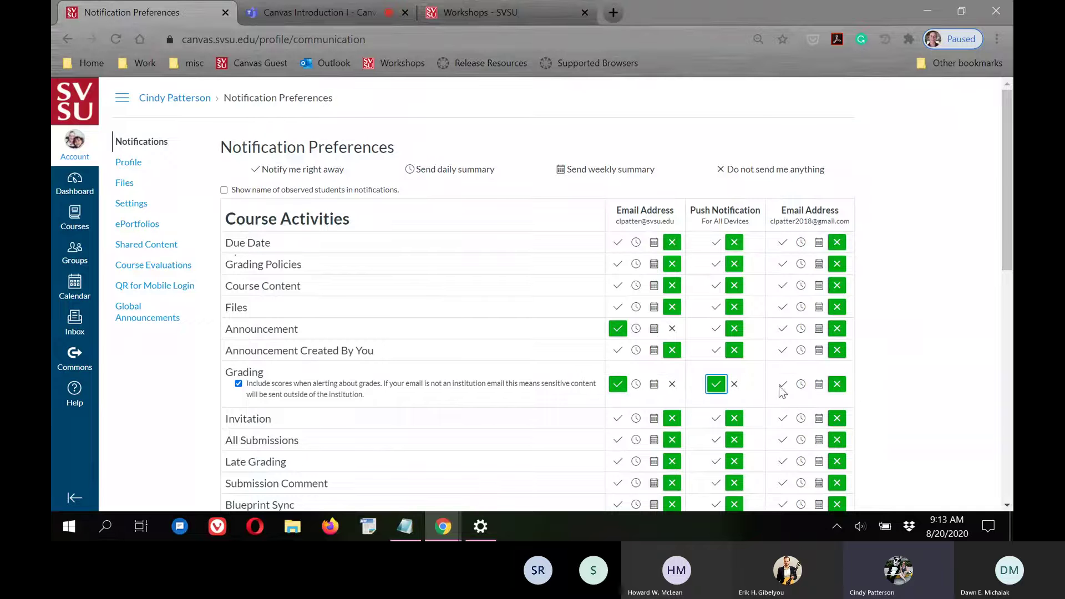
{"action": "left_click", "coordinate": [783, 384]}
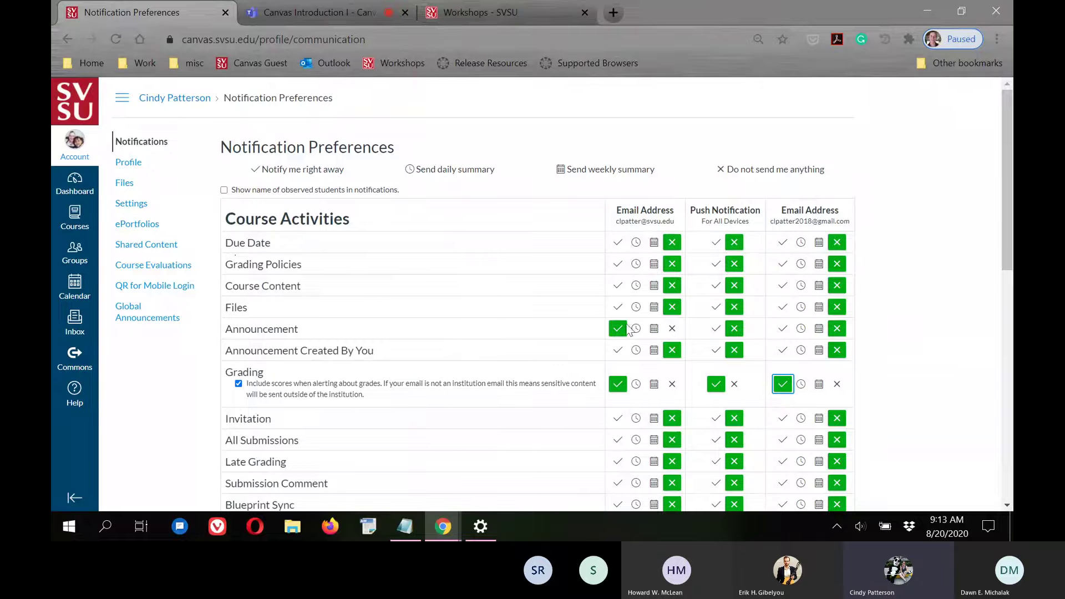
Step: Set Grading notifications to "Do not send me anything" for both email addresses and push notifications
{"action": "left_click", "coordinate": [672, 384]}
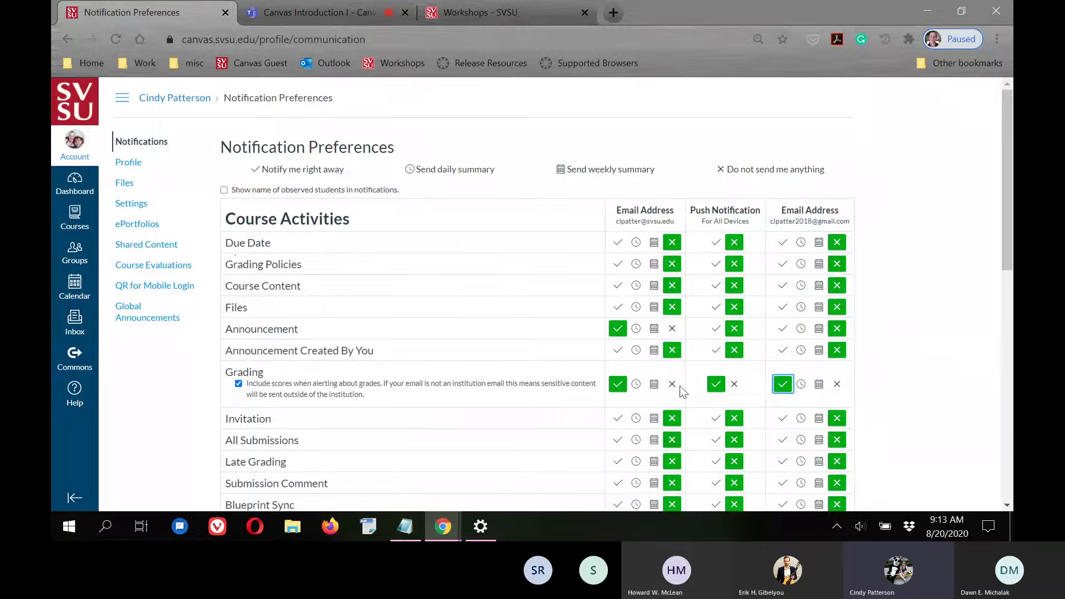
{"action": "left_click", "coordinate": [734, 384]}
{"action": "left_click", "coordinate": [837, 384]}
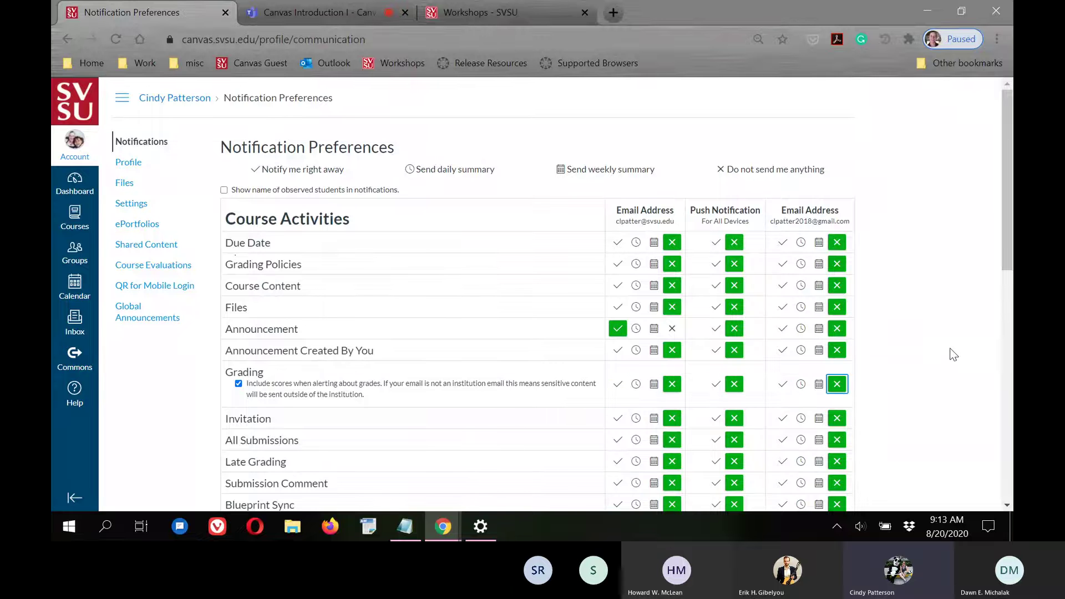
Step: Set All Submissions notifications to immediate delivery for the SVSU email address, and switch them to a daily summary
{"action": "scroll", "coordinate": [953, 355], "scroll_direction": "down", "scroll_amount": 1}
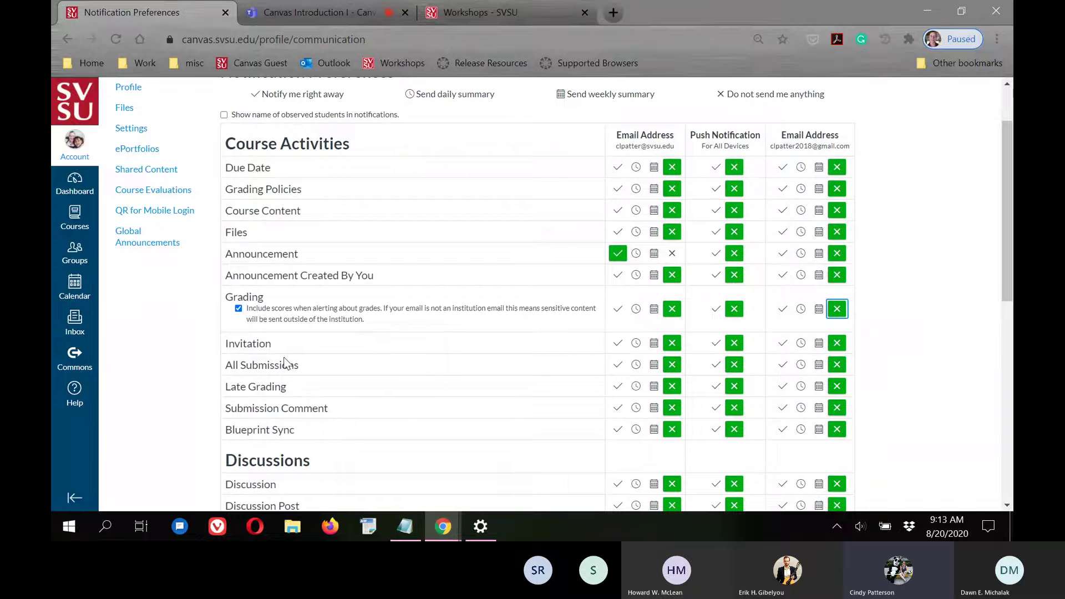
{"action": "left_click", "coordinate": [618, 366]}
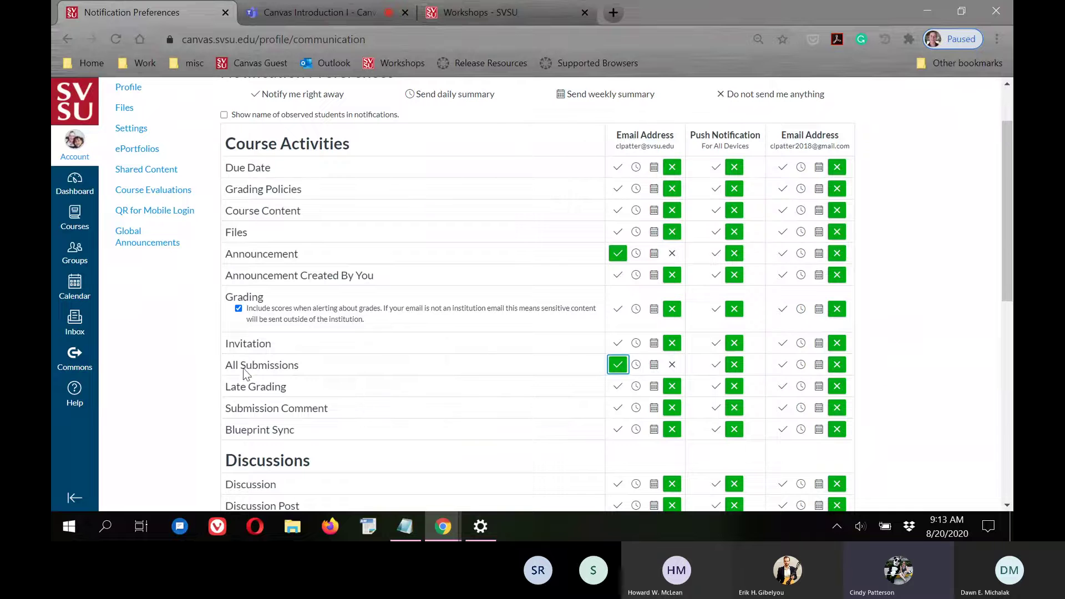
{"action": "left_click", "coordinate": [636, 365]}
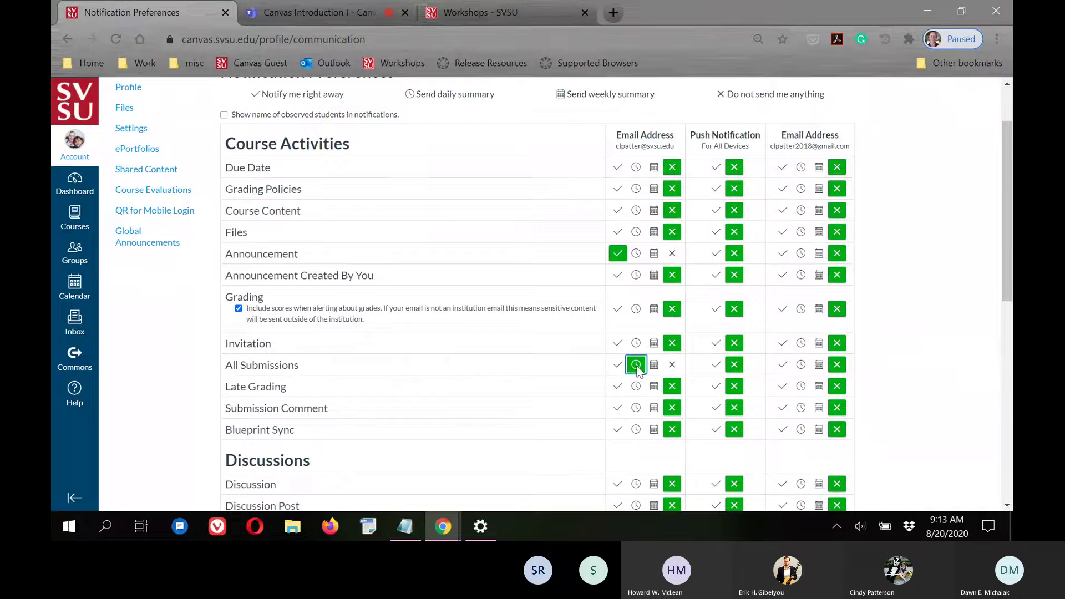
Step: Set All Submissions notifications to "Do not send me anything" for the SVSU email address
{"action": "left_click", "coordinate": [673, 365]}
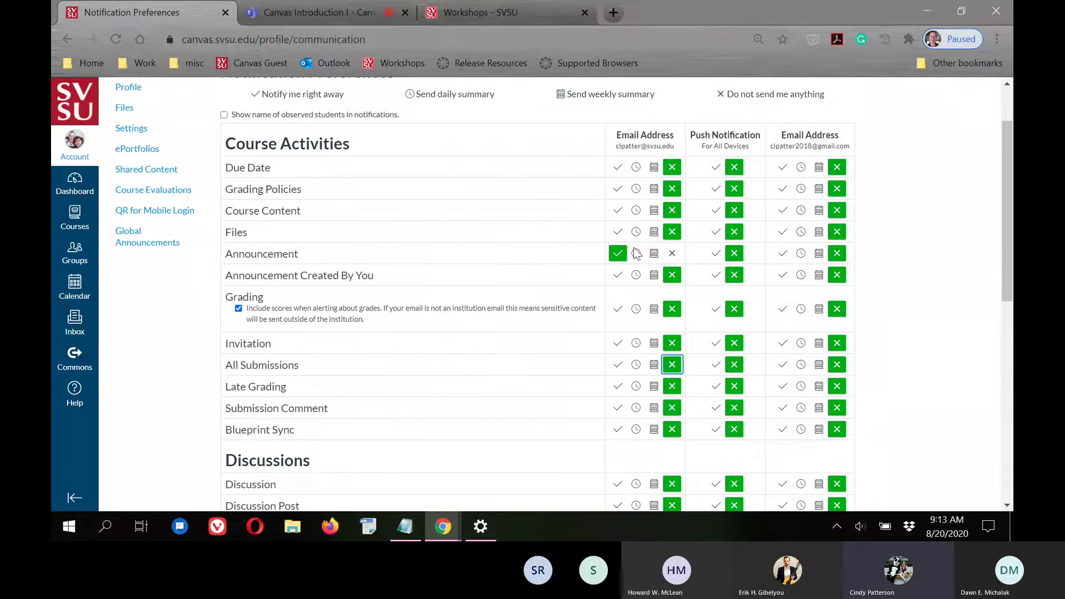
Step: Review the remaining notification categories from Discussions through Alerts, checking the descriptions of Discussion, Discussion Post, Recording Ready and Membership Update
{"action": "scroll", "coordinate": [912, 303], "scroll_direction": "down", "scroll_amount": 3}
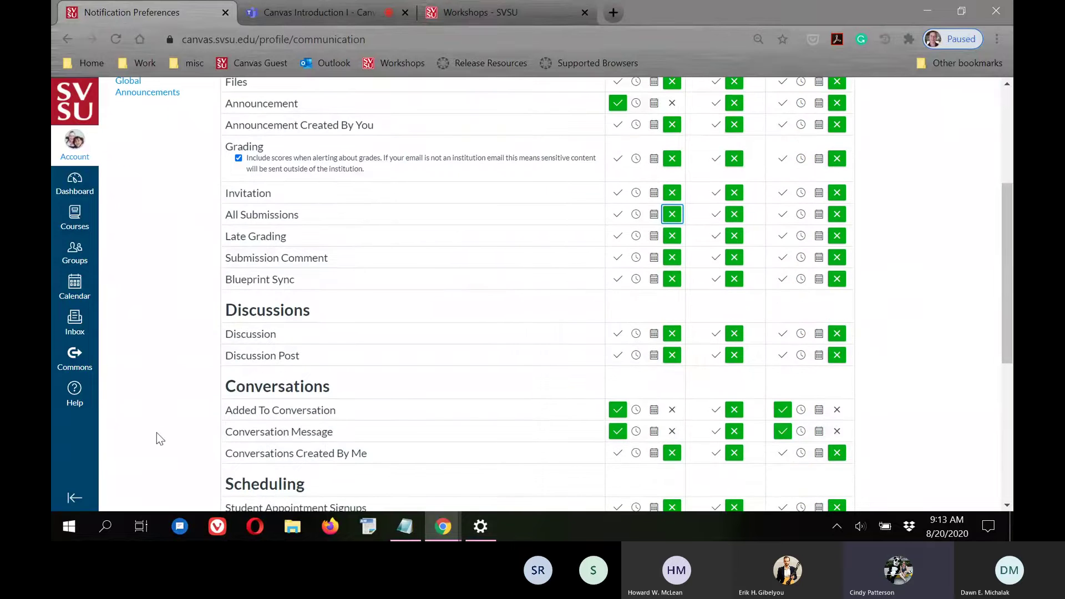
{"action": "scroll", "coordinate": [376, 409], "scroll_direction": "down", "scroll_amount": 2}
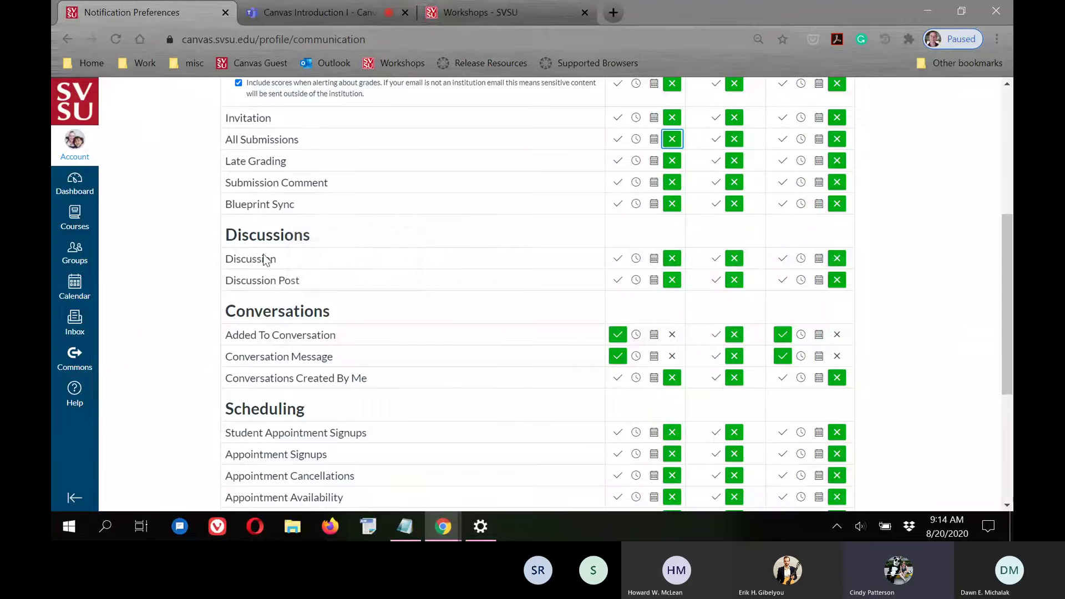
{"action": "mouse_move", "coordinate": [262, 283]}
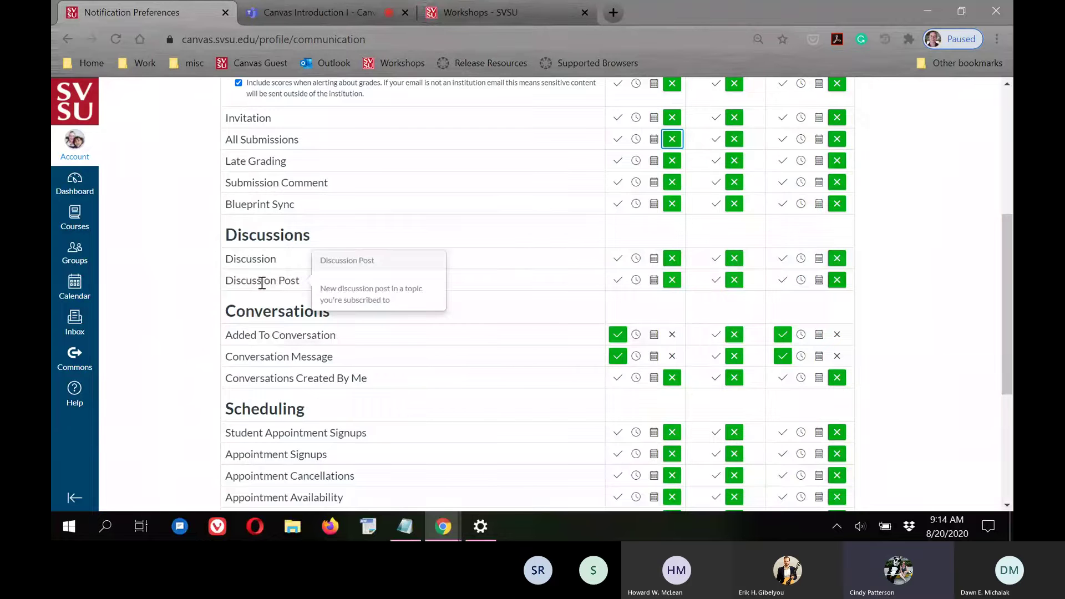
{"action": "mouse_move", "coordinate": [265, 258]}
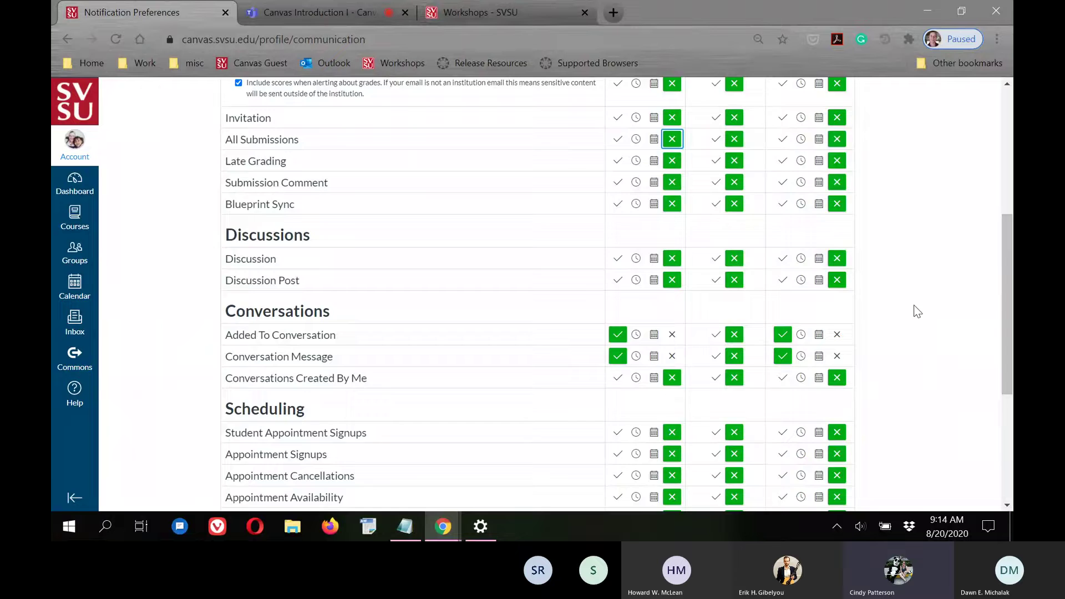
{"action": "scroll", "coordinate": [915, 305], "scroll_direction": "down", "scroll_amount": 4}
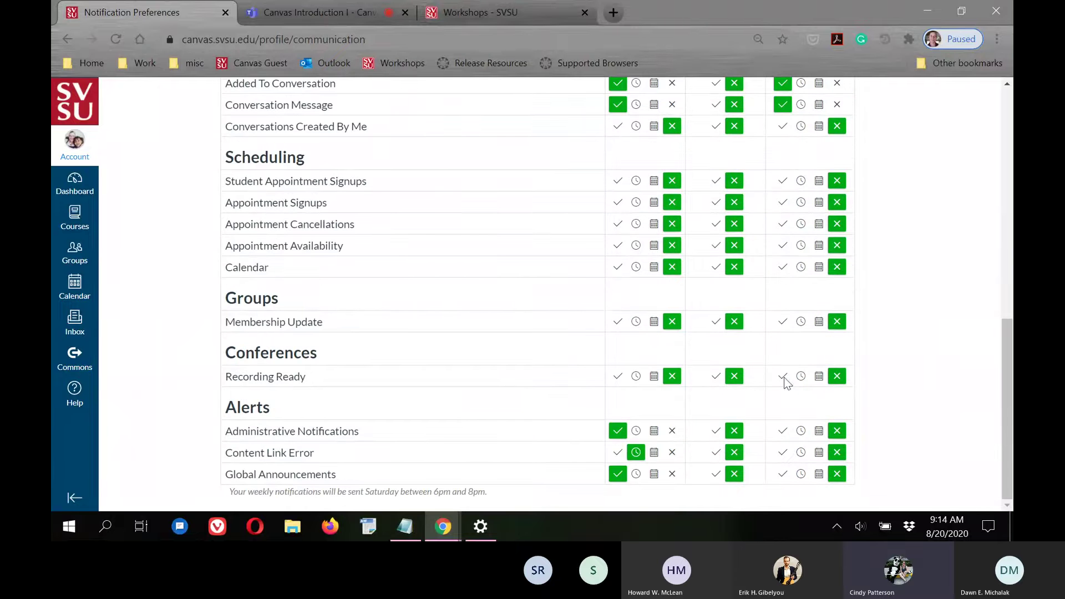
{"action": "mouse_move", "coordinate": [239, 376]}
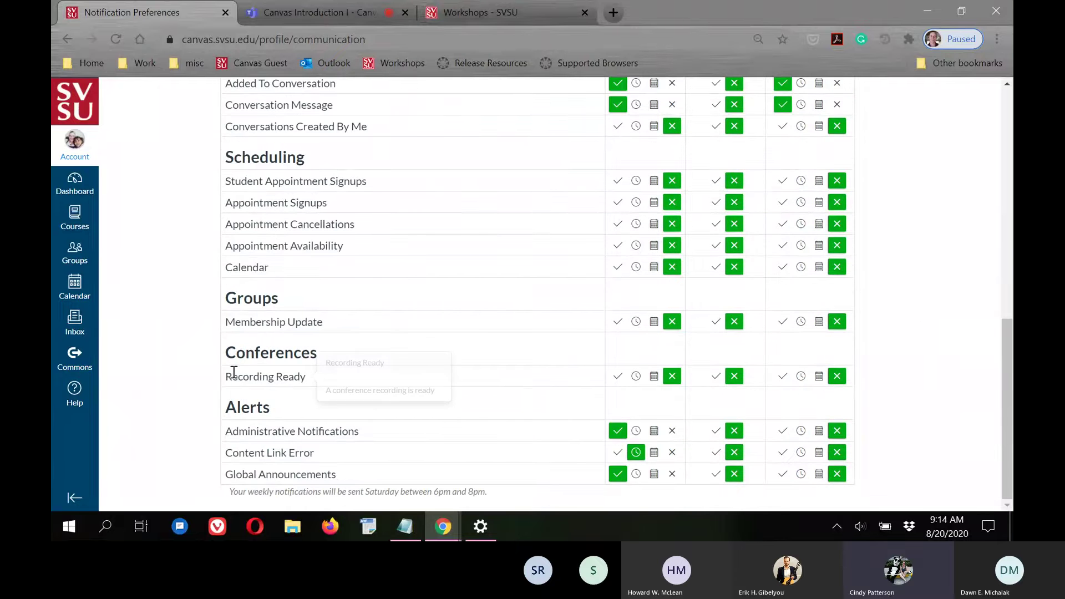
{"action": "mouse_move", "coordinate": [260, 320]}
{"action": "scroll", "coordinate": [967, 310], "scroll_direction": "up", "scroll_amount": 10}
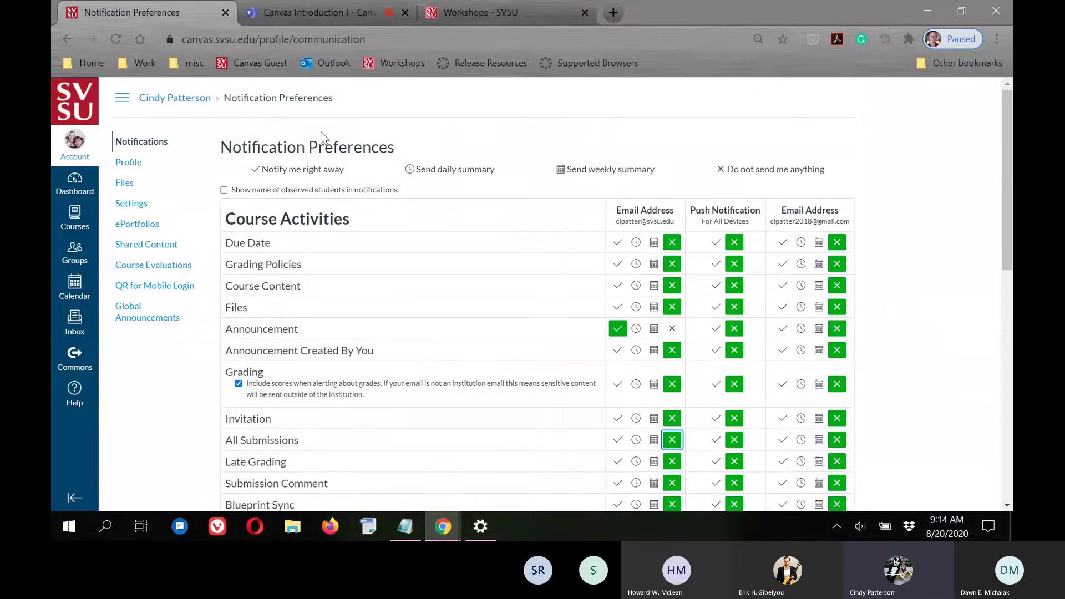
Step: View the account Settings page and the personal Files area
{"action": "left_click", "coordinate": [126, 206]}
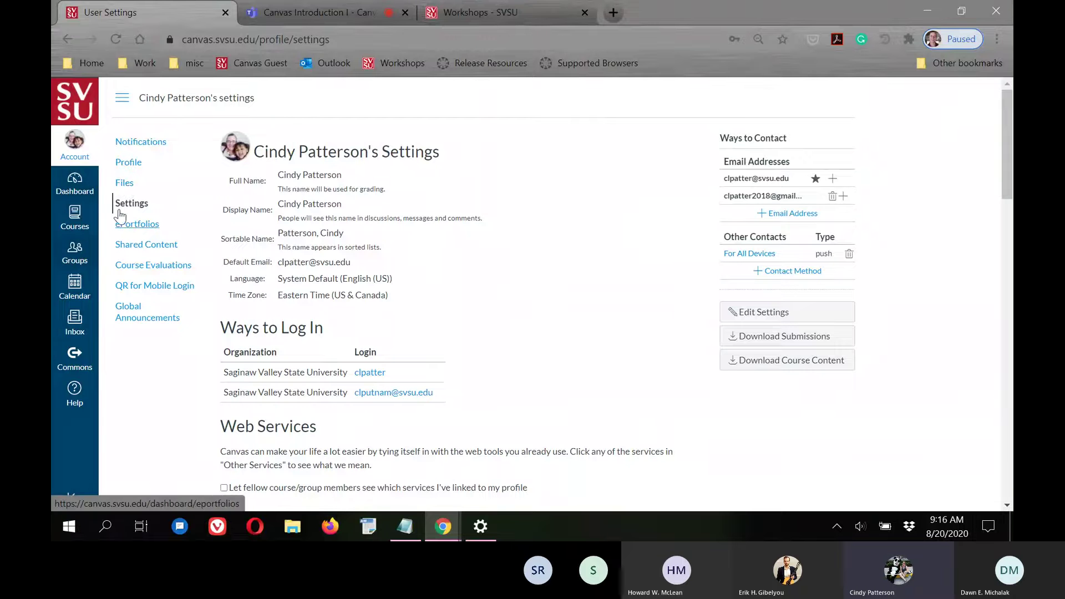
{"action": "left_click", "coordinate": [127, 186]}
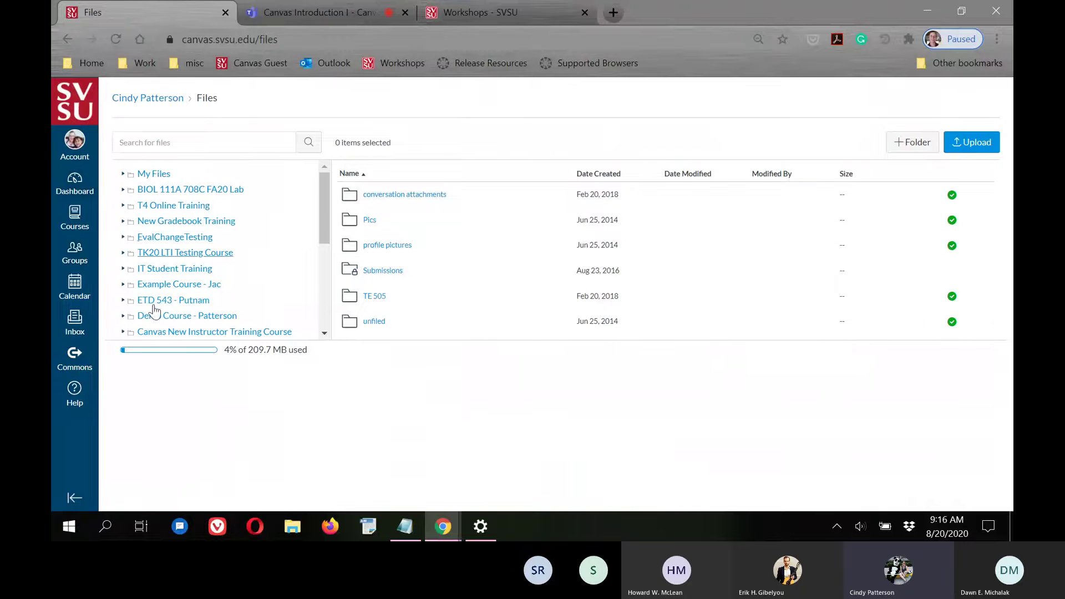
Step: Return to the user profile and view the current and recent Global Announcements
{"action": "left_click", "coordinate": [159, 99]}
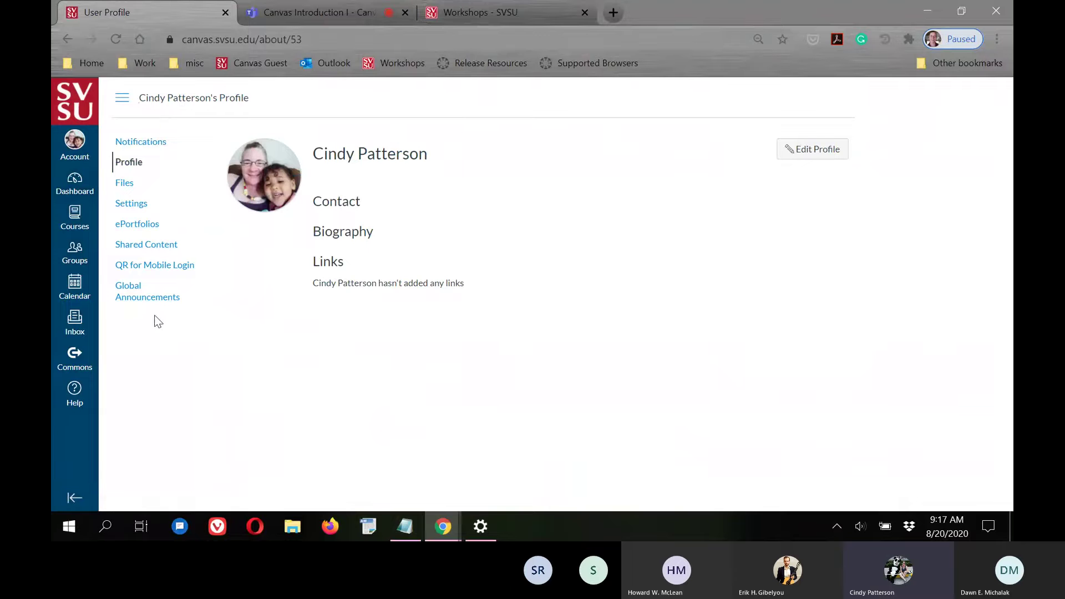
{"action": "left_click", "coordinate": [130, 291]}
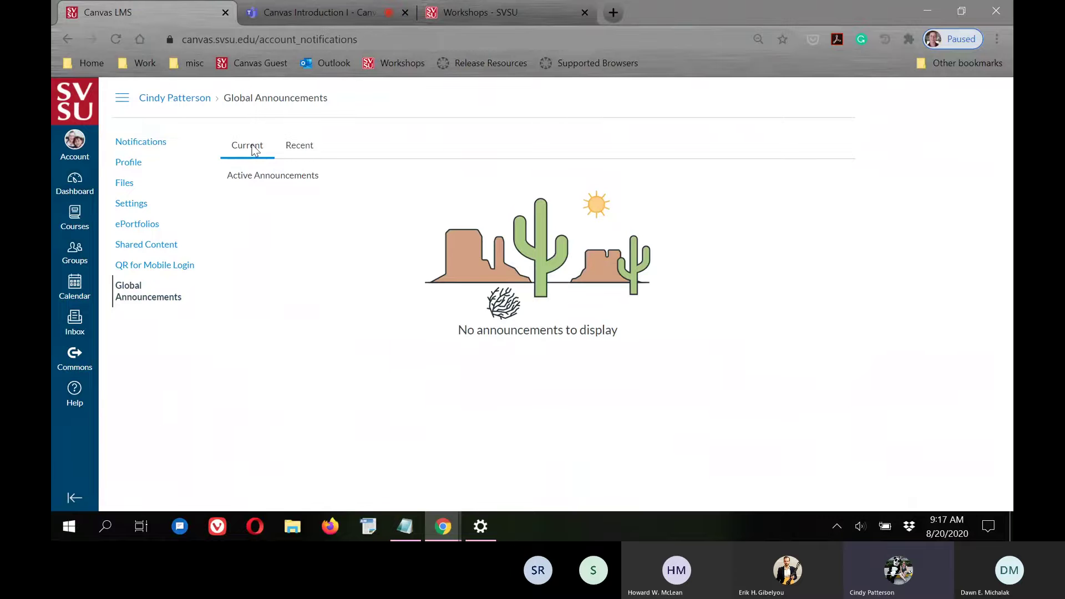
{"action": "left_click", "coordinate": [297, 145]}
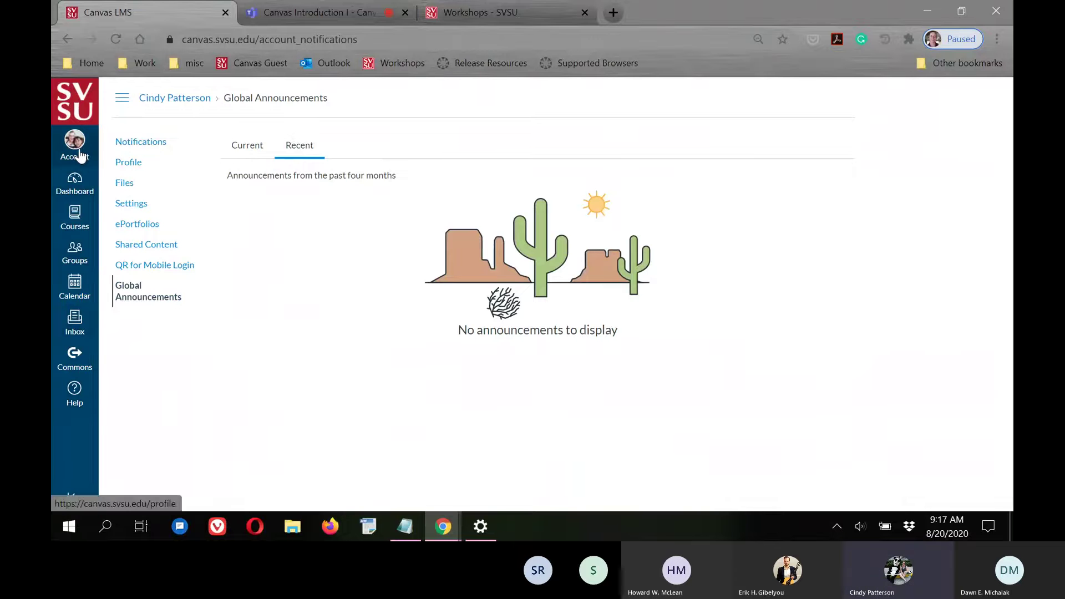
Step: Open the Dashboard and examine the Published Courses and Unpublished Courses sections, highlighting each section's heading
{"action": "left_click", "coordinate": [74, 184]}
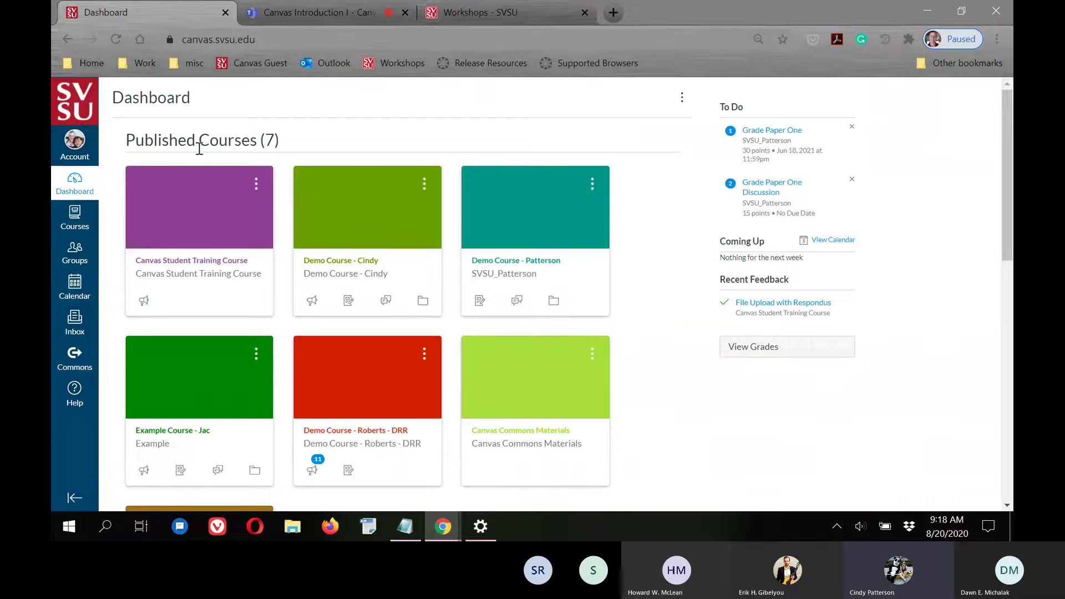
{"action": "left_click_drag", "start_coordinate": [125, 142], "coordinate": [258, 141]}
{"action": "scroll", "coordinate": [611, 305], "scroll_direction": "down", "scroll_amount": 10}
{"action": "scroll", "coordinate": [416, 311], "scroll_direction": "up", "scroll_amount": 4}
{"action": "left_click_drag", "start_coordinate": [137, 329], "coordinate": [288, 331]}
{"action": "scroll", "coordinate": [936, 320], "scroll_direction": "down", "scroll_amount": 3}
{"action": "left_click", "coordinate": [937, 320]}
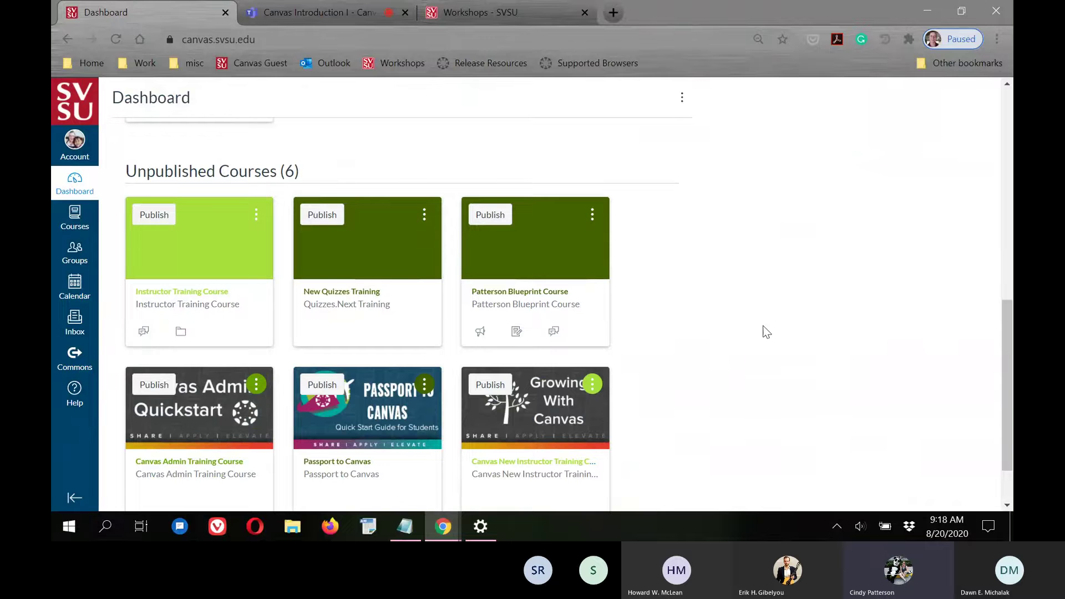
{"action": "scroll", "coordinate": [444, 280], "scroll_direction": "up", "scroll_amount": 10}
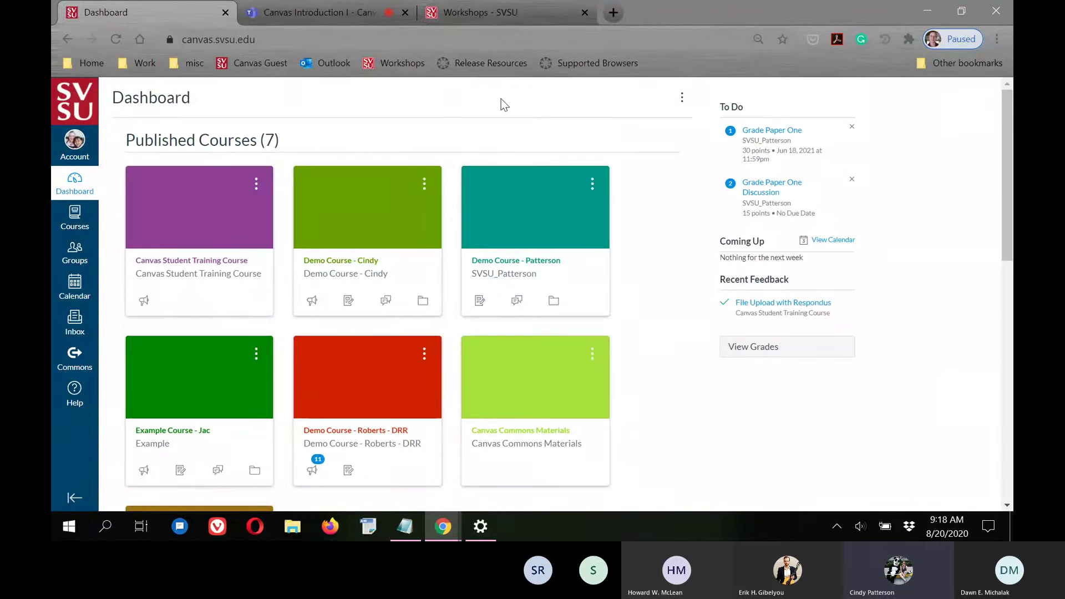
{"action": "scroll", "coordinate": [465, 200], "scroll_direction": "down", "scroll_amount": 2}
{"action": "scroll", "coordinate": [388, 222], "scroll_direction": "up", "scroll_amount": 2}
{"action": "scroll", "coordinate": [719, 339], "scroll_direction": "down", "scroll_amount": 10}
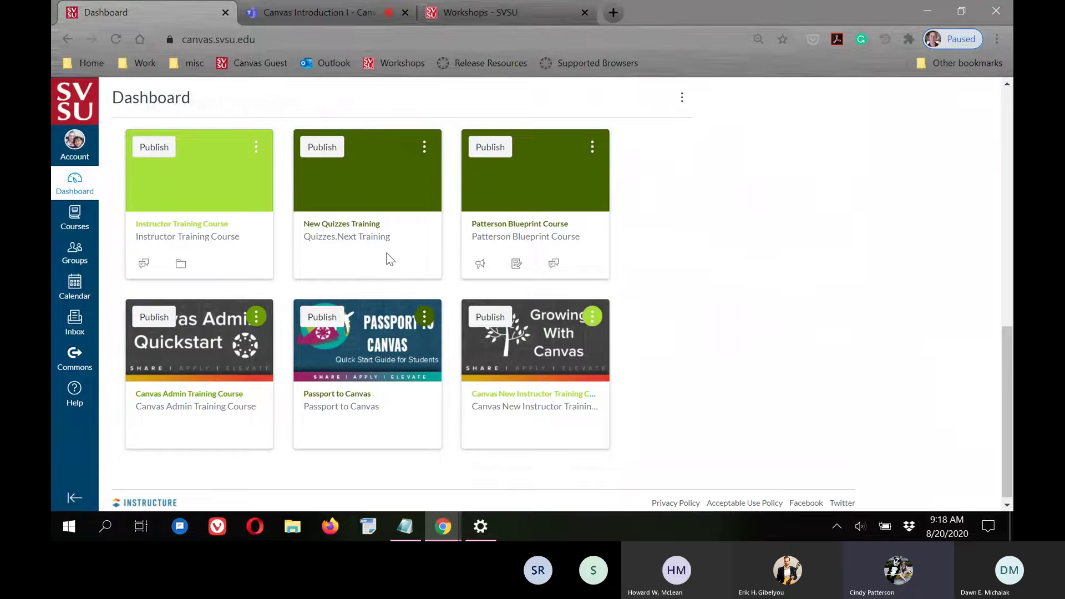
{"action": "scroll", "coordinate": [105, 266], "scroll_direction": "up", "scroll_amount": 10}
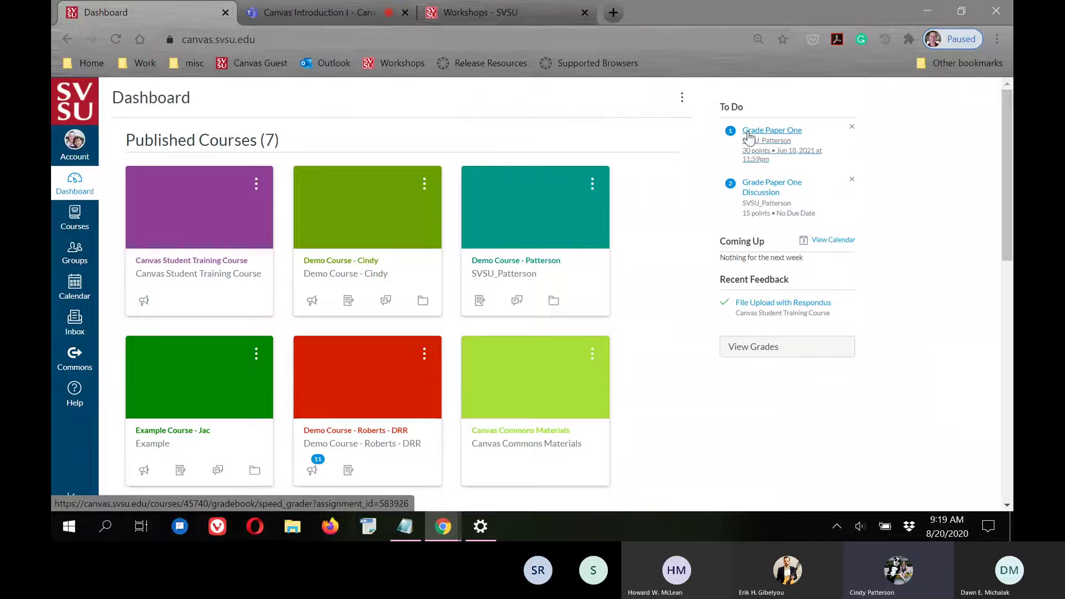
Step: Dismiss the Grade Paper One item from the Dashboard's To Do list
{"action": "left_click", "coordinate": [855, 128]}
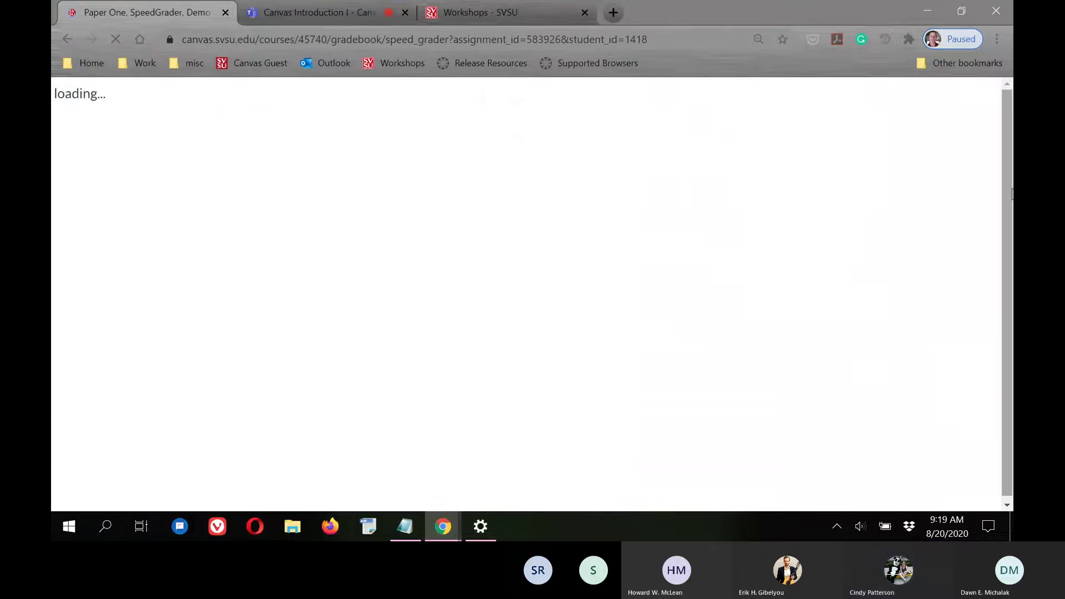
{"action": "left_click", "coordinate": [68, 40]}
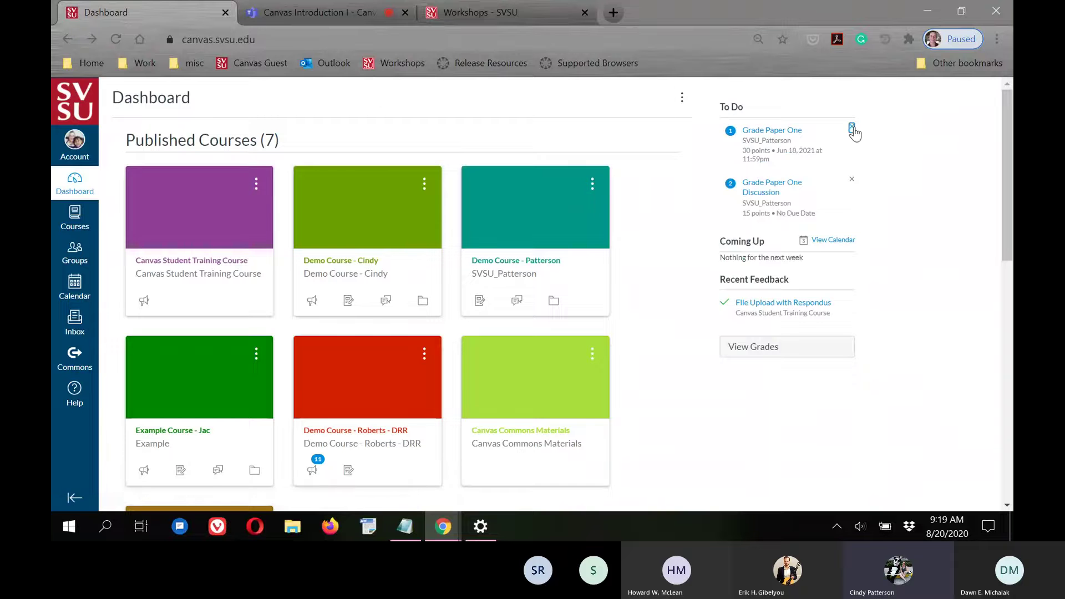
{"action": "left_click", "coordinate": [853, 128]}
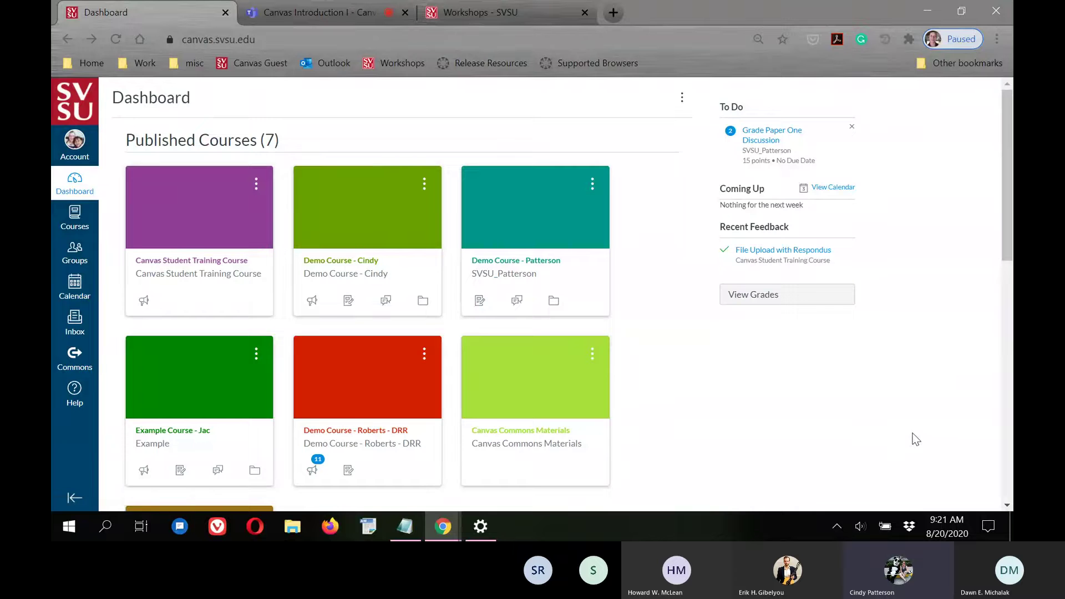
Step: Move the BIOL 111A 708C FA20 Lab card to second place in Published Courses, directly after the Canvas Student Training Course card
{"action": "scroll", "coordinate": [683, 326], "scroll_direction": "down", "scroll_amount": 3}
{"action": "scroll", "coordinate": [797, 375], "scroll_direction": "up", "scroll_amount": 3}
{"action": "scroll", "coordinate": [701, 371], "scroll_direction": "down", "scroll_amount": 2}
{"action": "scroll", "coordinate": [732, 338], "scroll_direction": "up", "scroll_amount": 2}
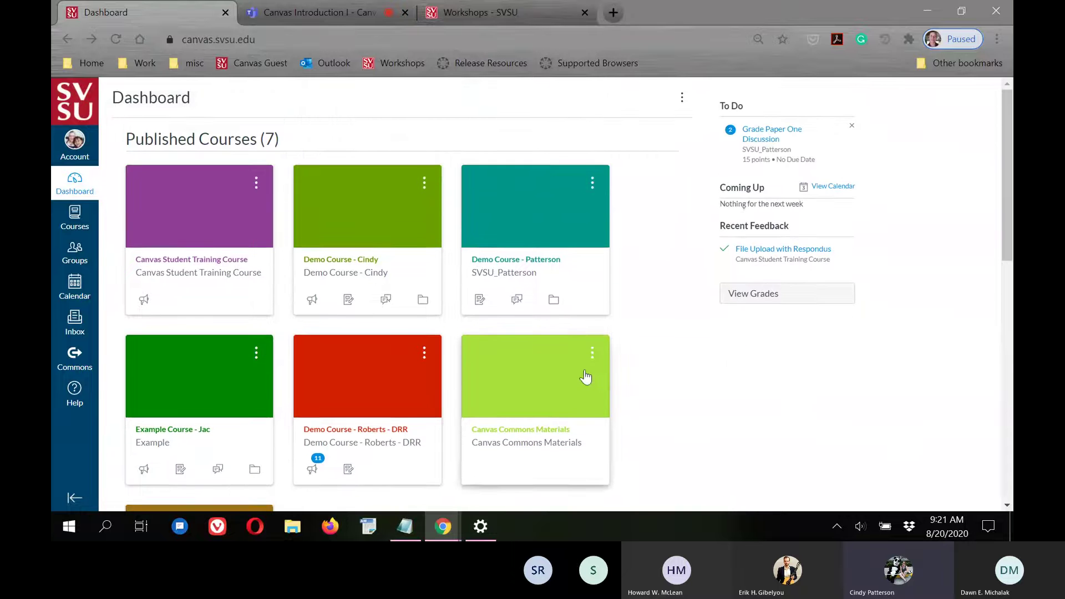
{"action": "scroll", "coordinate": [330, 294], "scroll_direction": "down", "scroll_amount": 2}
{"action": "scroll", "coordinate": [366, 458], "scroll_direction": "down", "scroll_amount": 6}
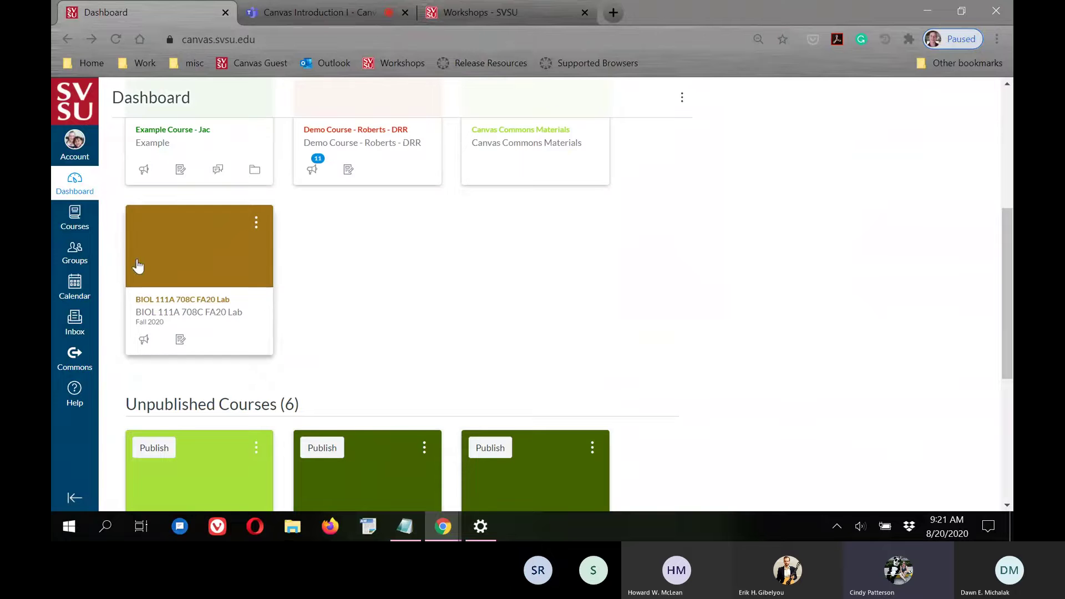
{"action": "left_click_drag", "start_coordinate": [197, 254], "coordinate": [238, 111]}
{"action": "scroll", "coordinate": [830, 267], "scroll_direction": "up", "scroll_amount": 5}
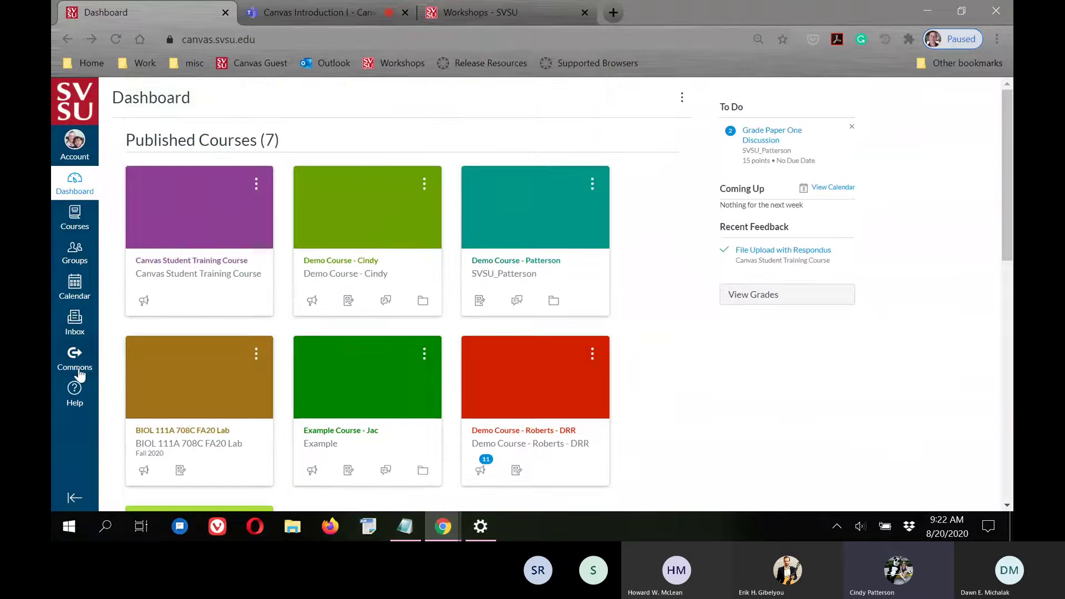
{"action": "left_click_drag", "start_coordinate": [147, 381], "coordinate": [305, 208]}
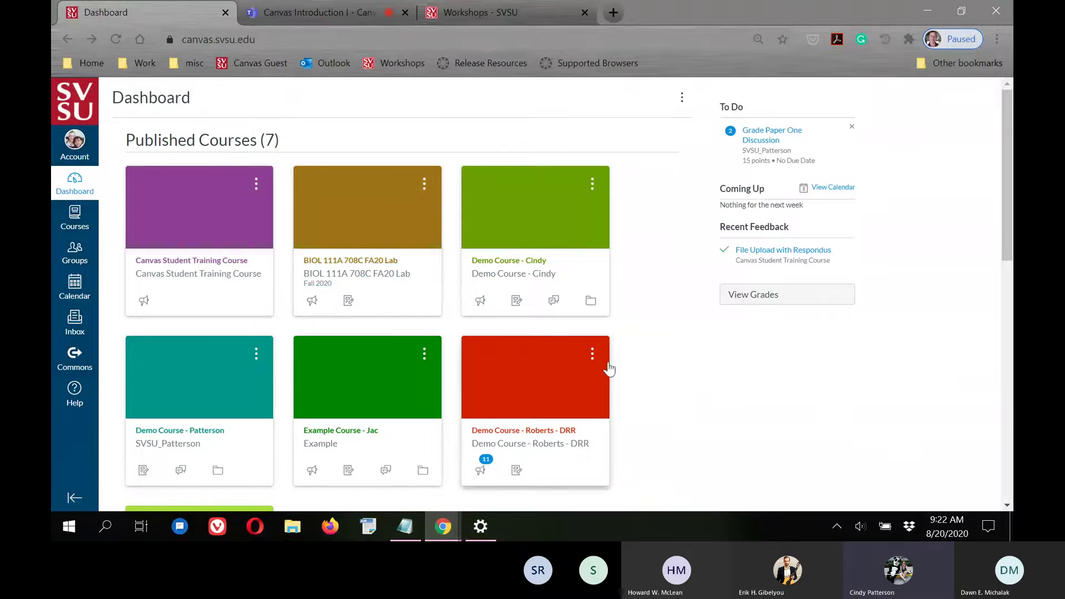
Step: Change the Example Course - Jac card's color to purple #65499D and apply it
{"action": "left_click", "coordinate": [425, 354]}
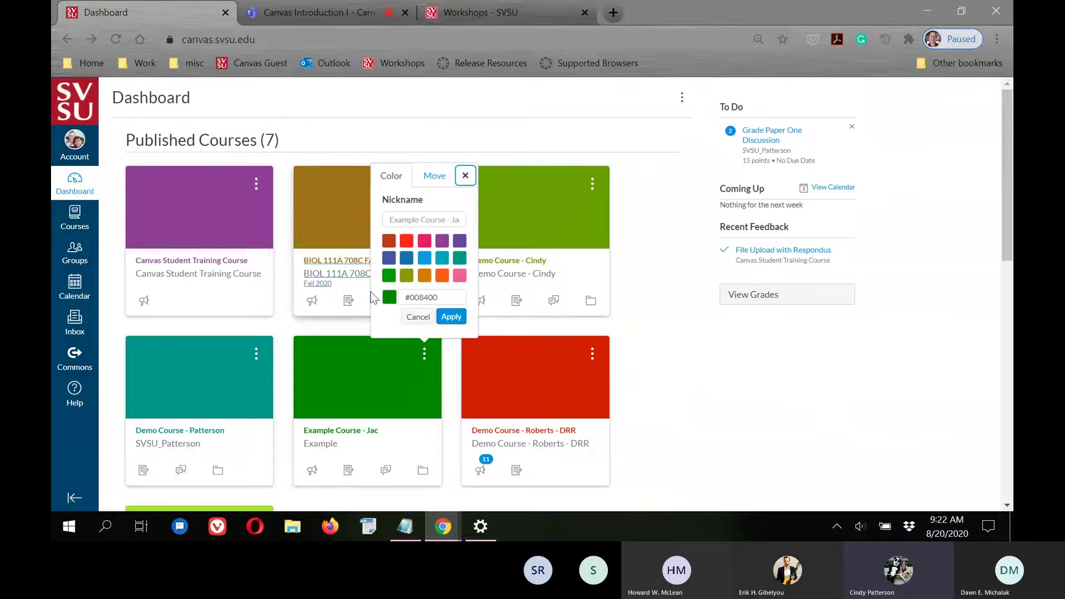
{"action": "left_click", "coordinate": [462, 243]}
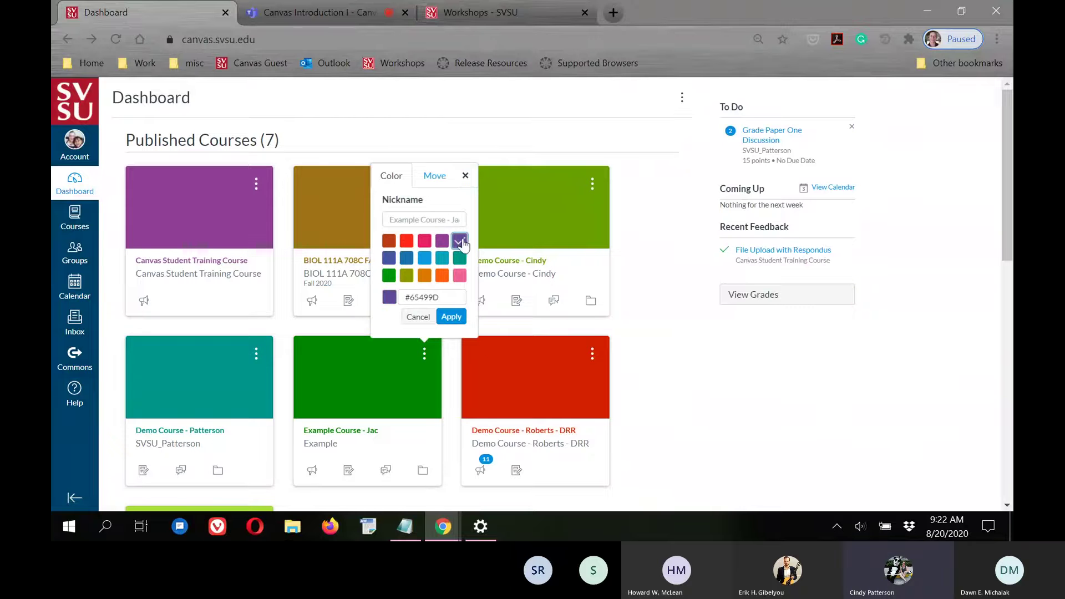
{"action": "left_click", "coordinate": [452, 318]}
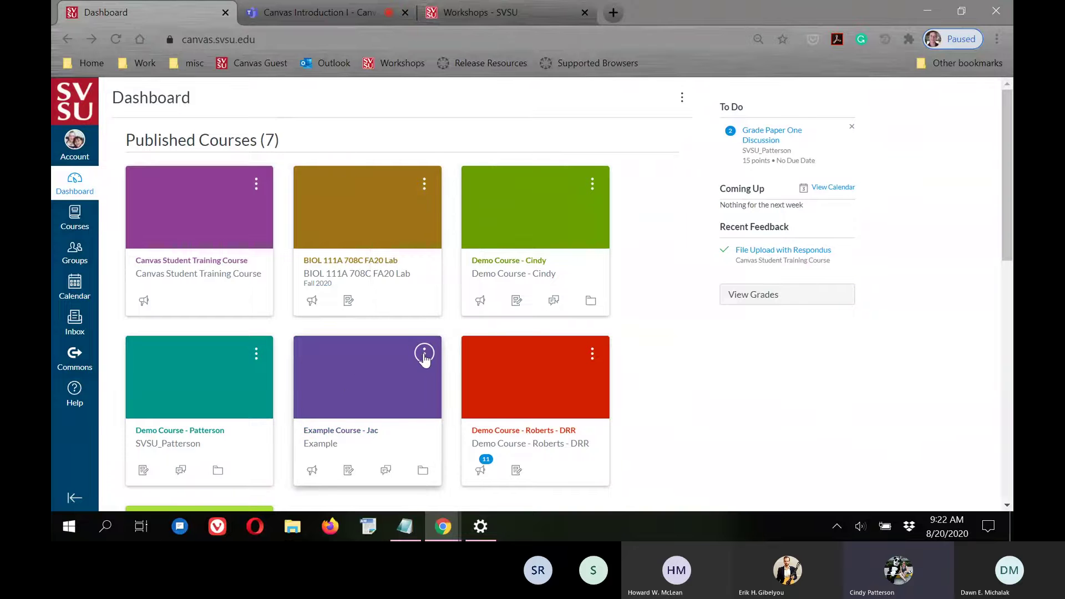
Step: Highlight the hex color code in the Example Course - Jac card's color options, and cancel without changing it
{"action": "left_click", "coordinate": [424, 353]}
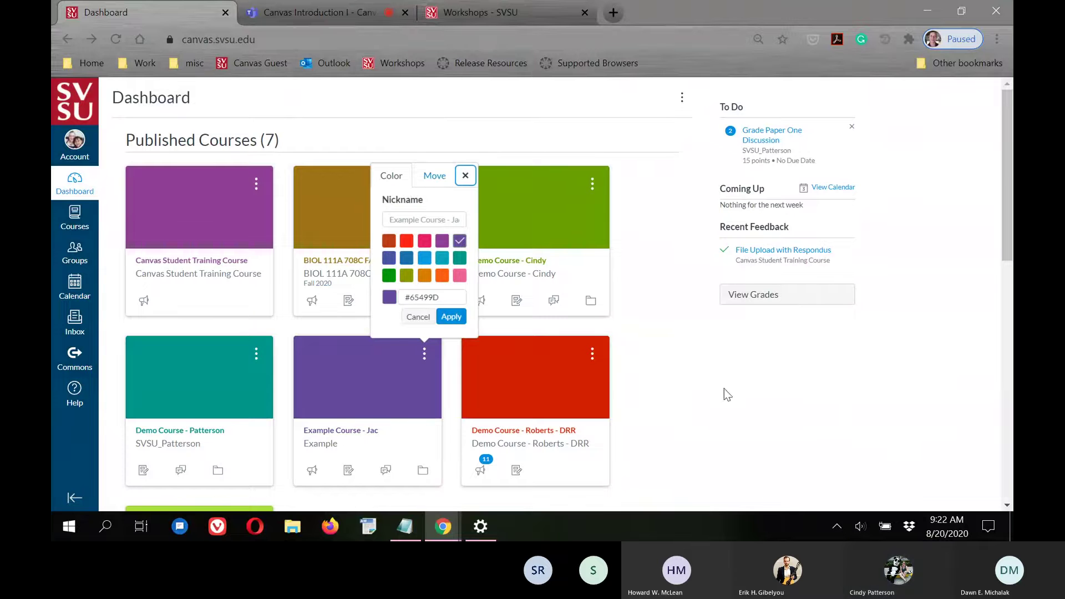
{"action": "left_click", "coordinate": [446, 298]}
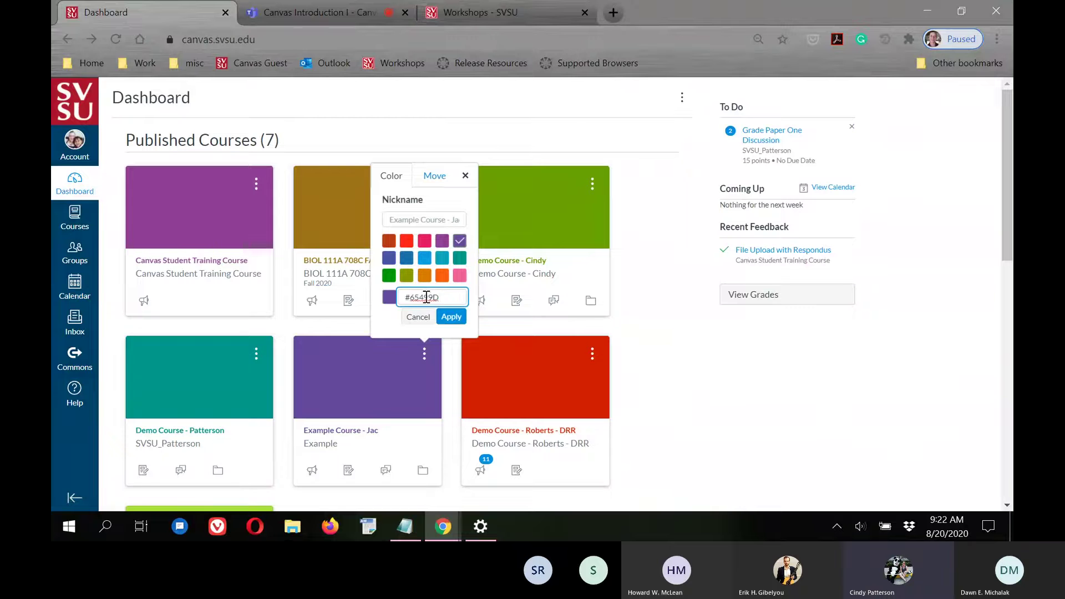
{"action": "triple_click", "coordinate": [444, 298]}
{"action": "left_click", "coordinate": [442, 297]}
{"action": "left_click", "coordinate": [418, 317]}
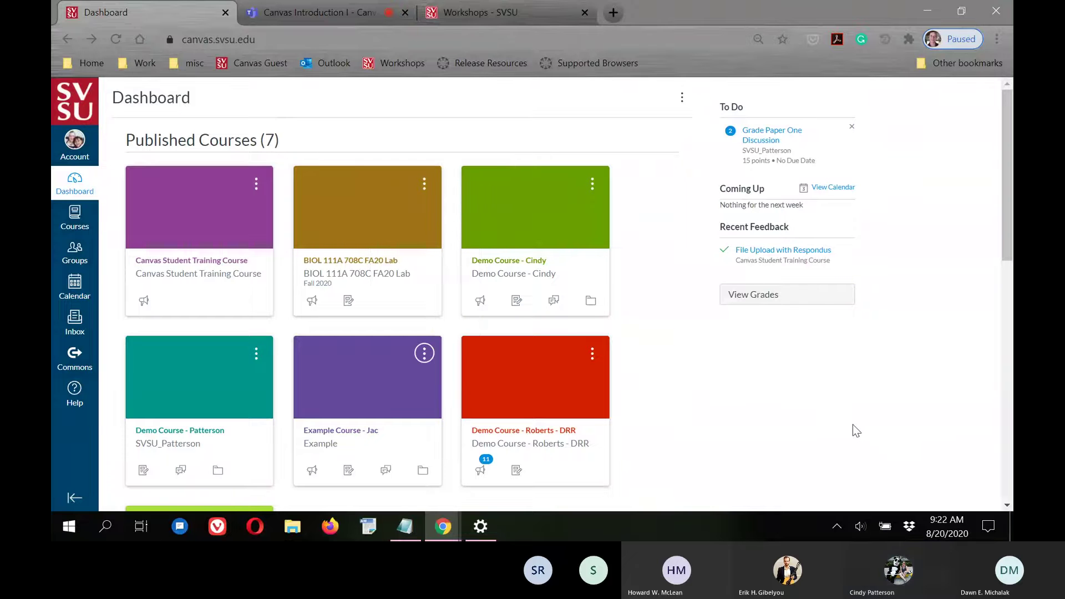
{"action": "left_click", "coordinate": [424, 183]}
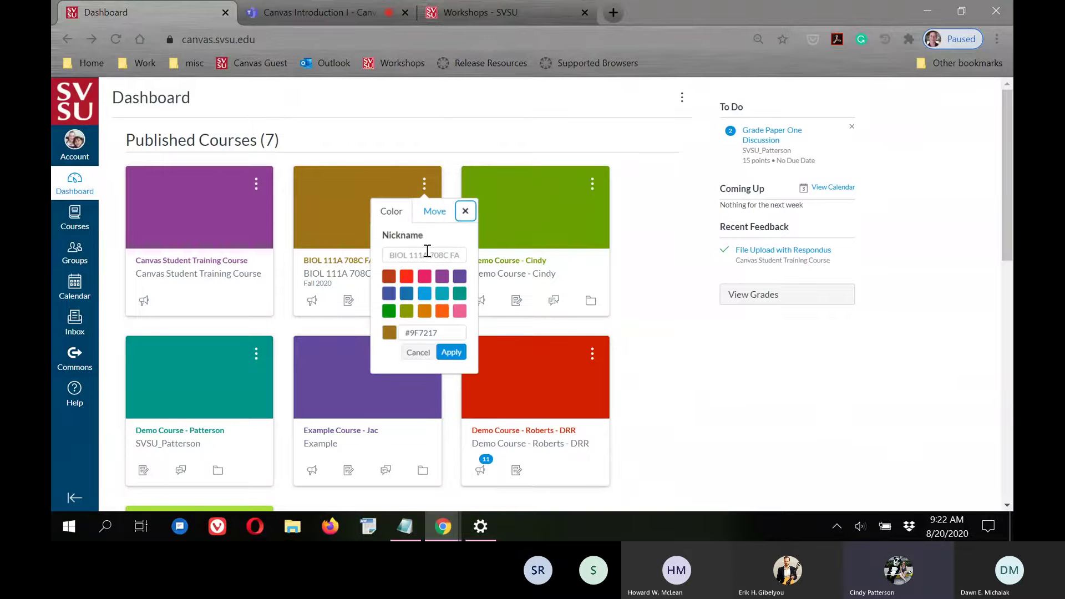
{"action": "left_click_drag", "start_coordinate": [422, 234], "coordinate": [418, 234]}
{"action": "left_click", "coordinate": [399, 255]}
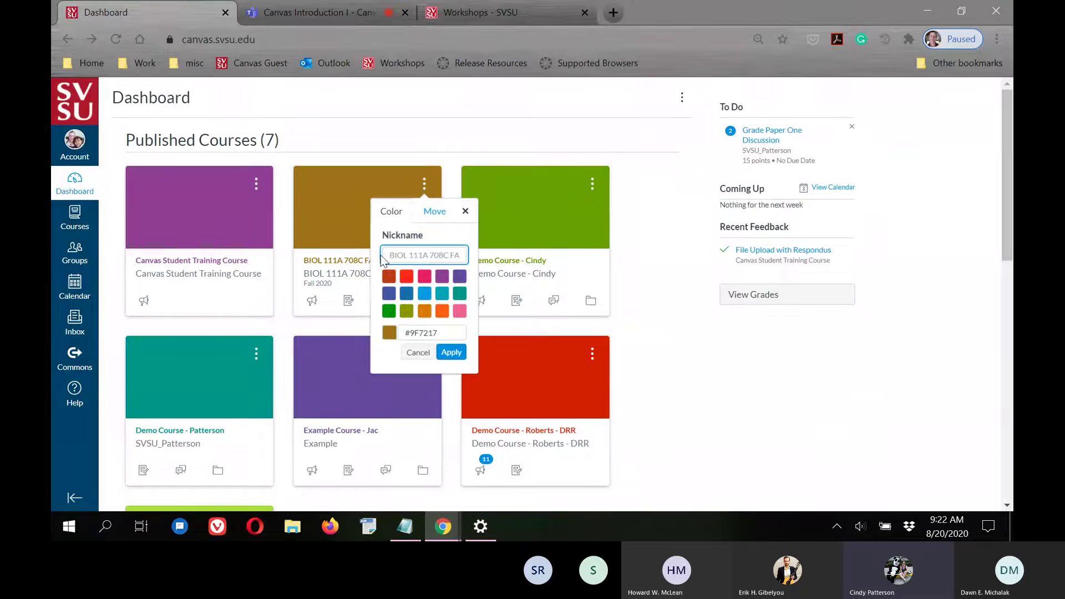
{"action": "left_click_drag", "start_coordinate": [382, 257], "coordinate": [525, 257]}
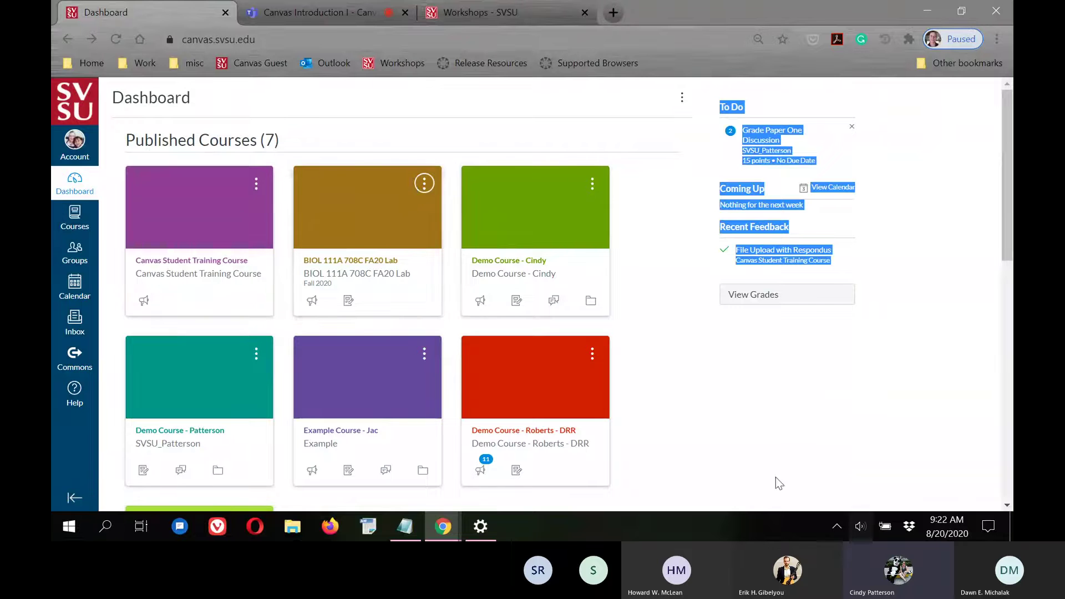
{"action": "left_click", "coordinate": [424, 184]}
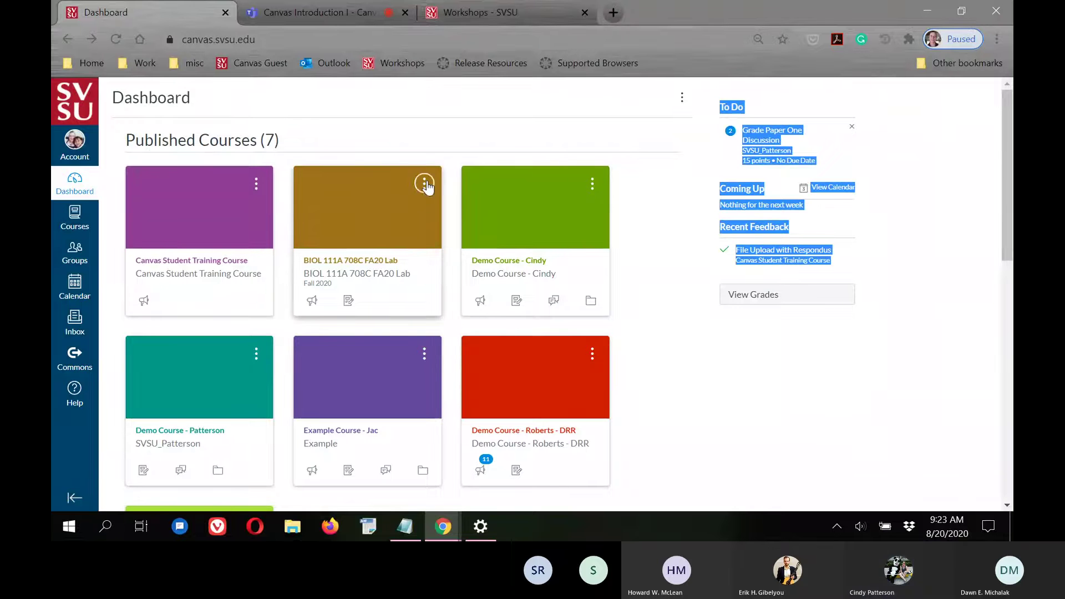
{"action": "left_click", "coordinate": [419, 256]}
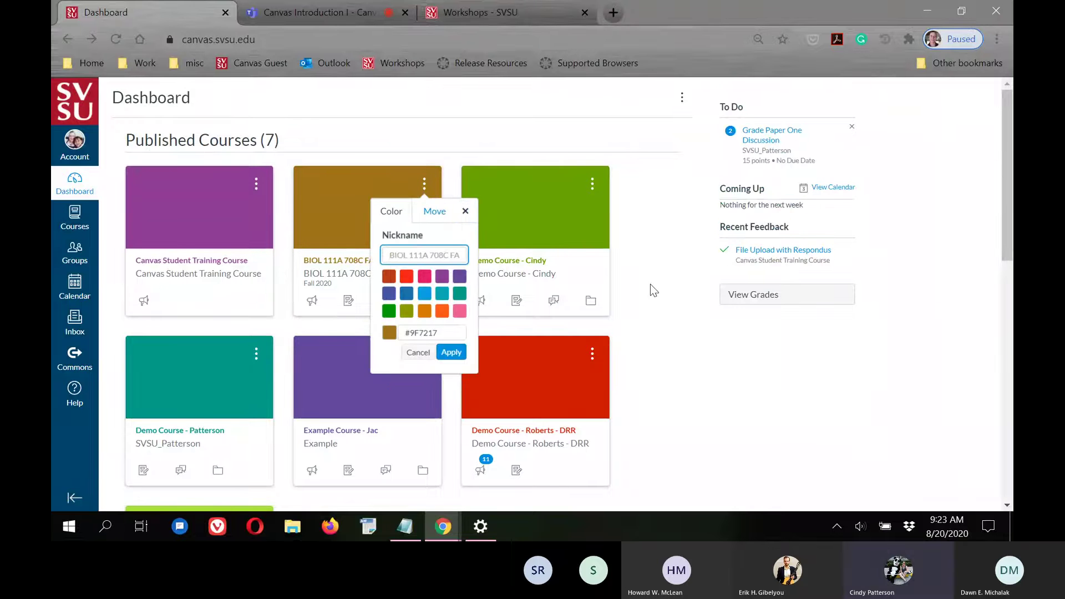
{"action": "type", "text": "Bi"}
{"action": "key", "text": "Escape"}
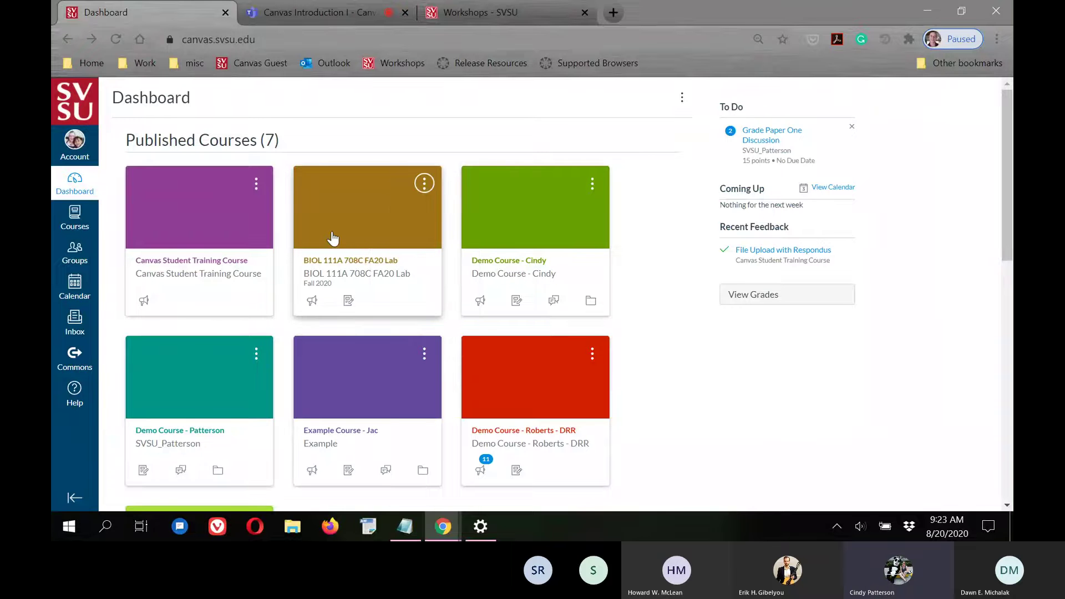
Step: Give the BIOL 111A 708C FA20 Lab course card the nickname Botany and apply it
{"action": "left_click", "coordinate": [424, 183]}
{"action": "left_click", "coordinate": [413, 254]}
{"action": "type", "text": "Botany"}
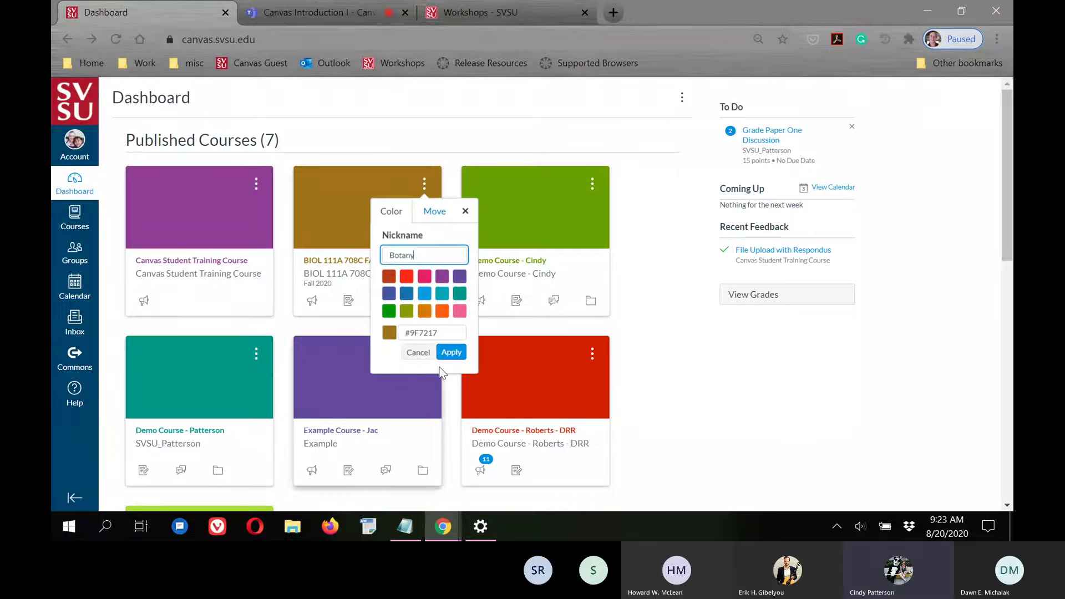
{"action": "left_click", "coordinate": [451, 353]}
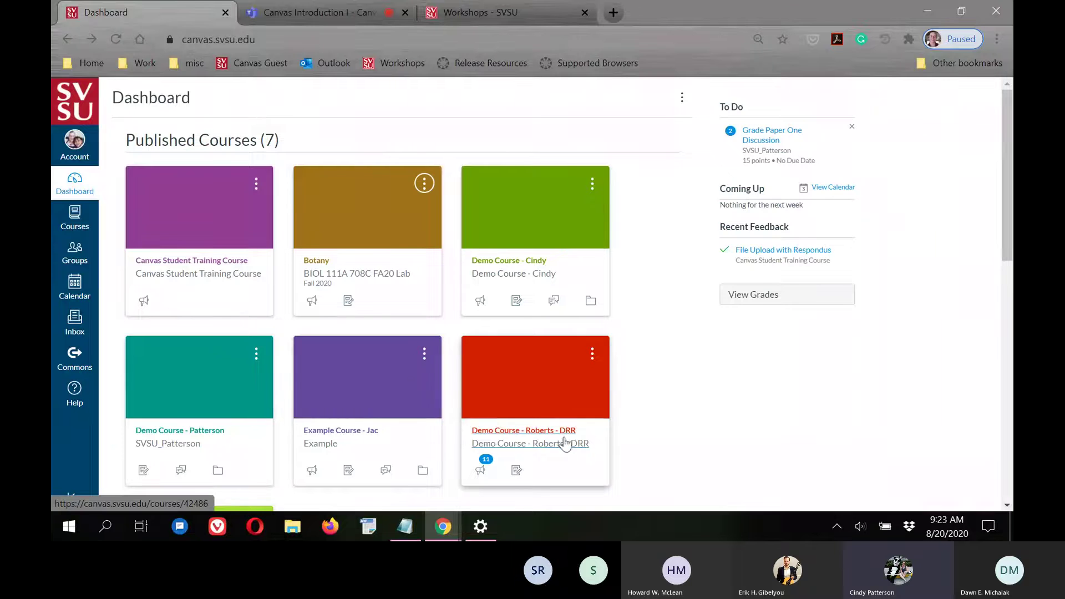
Step: Examine the published and unpublished course cards on the Dashboard, including the unpublished cards with course images
{"action": "scroll", "coordinate": [772, 387], "scroll_direction": "down", "scroll_amount": 5}
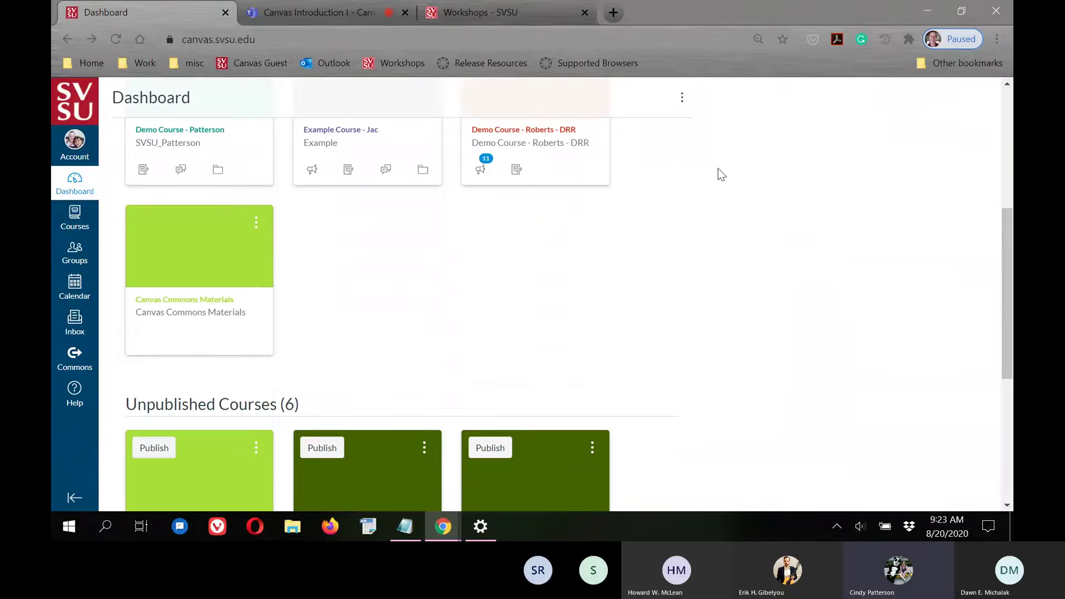
{"action": "scroll", "coordinate": [724, 168], "scroll_direction": "down", "scroll_amount": 5}
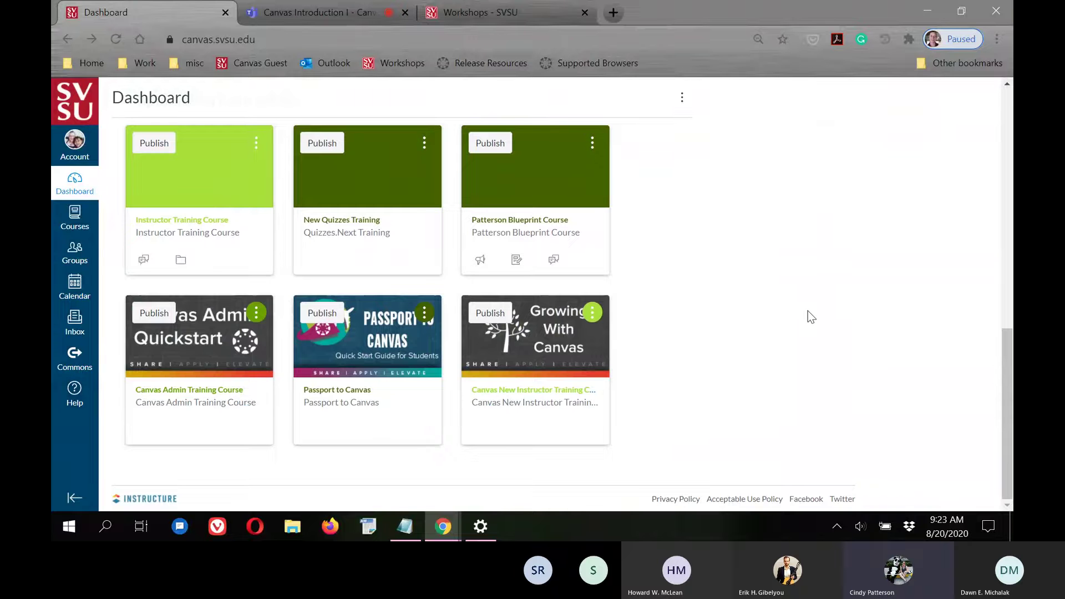
{"action": "scroll", "coordinate": [777, 262], "scroll_direction": "up", "scroll_amount": 10}
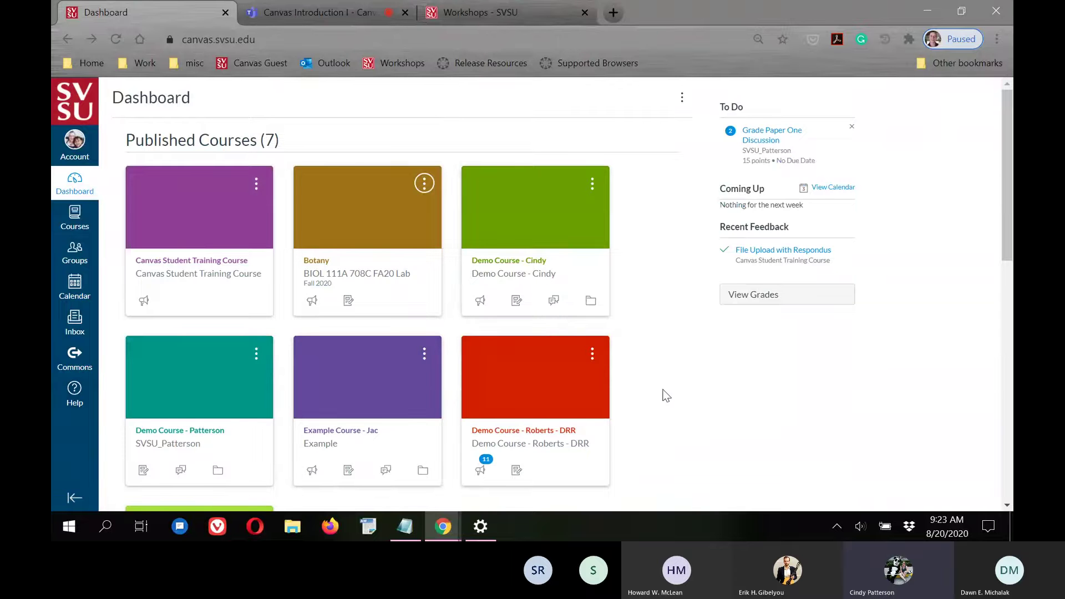
{"action": "scroll", "coordinate": [675, 456], "scroll_direction": "down", "scroll_amount": 10}
{"action": "scroll", "coordinate": [684, 444], "scroll_direction": "up", "scroll_amount": 10}
{"action": "scroll", "coordinate": [695, 447], "scroll_direction": "down", "scroll_amount": 10}
{"action": "scroll", "coordinate": [604, 276], "scroll_direction": "up", "scroll_amount": 6}
Step: Turn on Color Overlay for the Dashboard and check how the unpublished course cards with images look
{"action": "left_click", "coordinate": [684, 98]}
{"action": "left_click", "coordinate": [692, 207]}
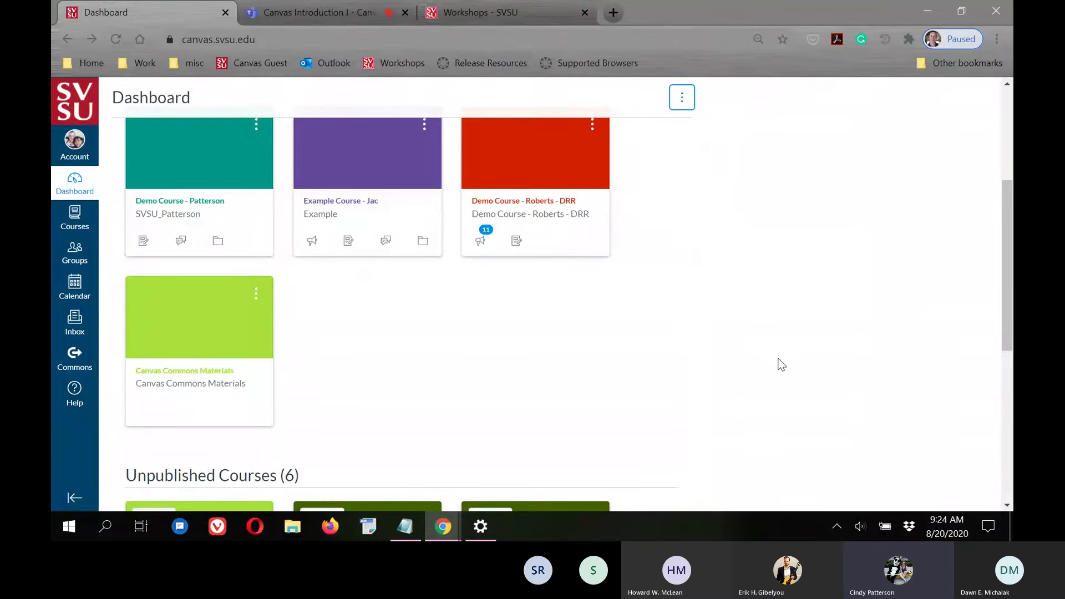
{"action": "scroll", "coordinate": [746, 290], "scroll_direction": "down", "scroll_amount": 7}
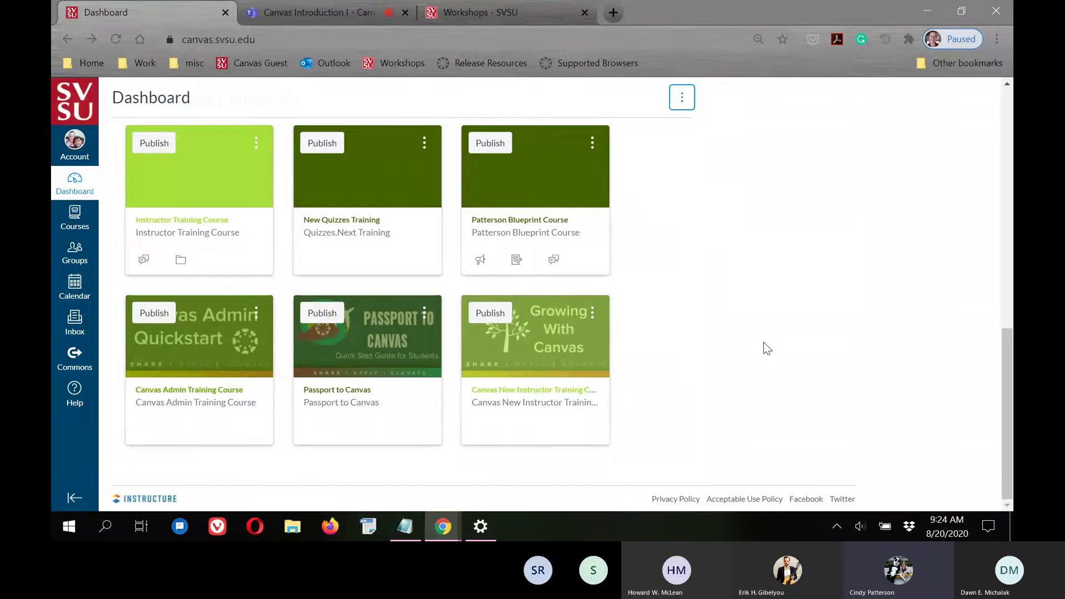
{"action": "scroll", "coordinate": [697, 363], "scroll_direction": "up", "scroll_amount": 7}
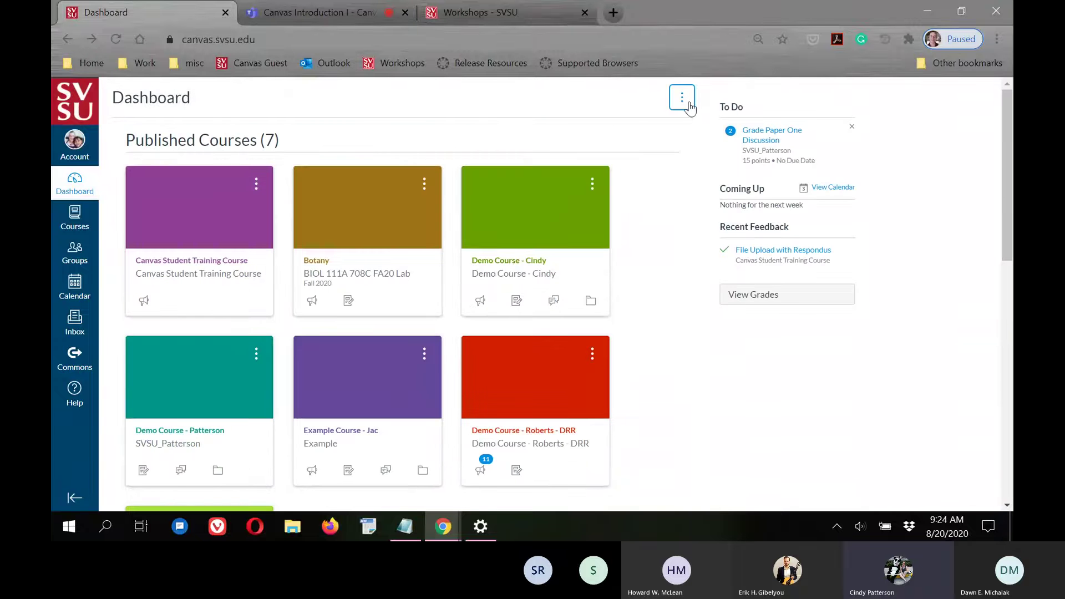
Step: Turn off the Dashboard's Color Overlay, check the unpublished image cards, and check the option in the Dashboard view settings
{"action": "left_click", "coordinate": [683, 100]}
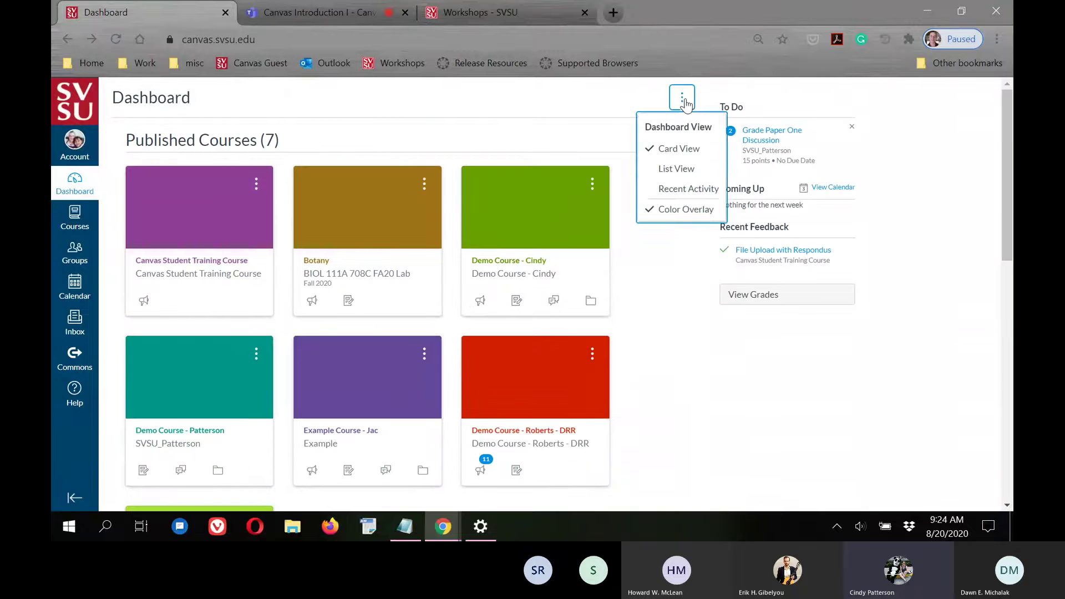
{"action": "left_click", "coordinate": [662, 215]}
{"action": "scroll", "coordinate": [716, 397], "scroll_direction": "down", "scroll_amount": 10}
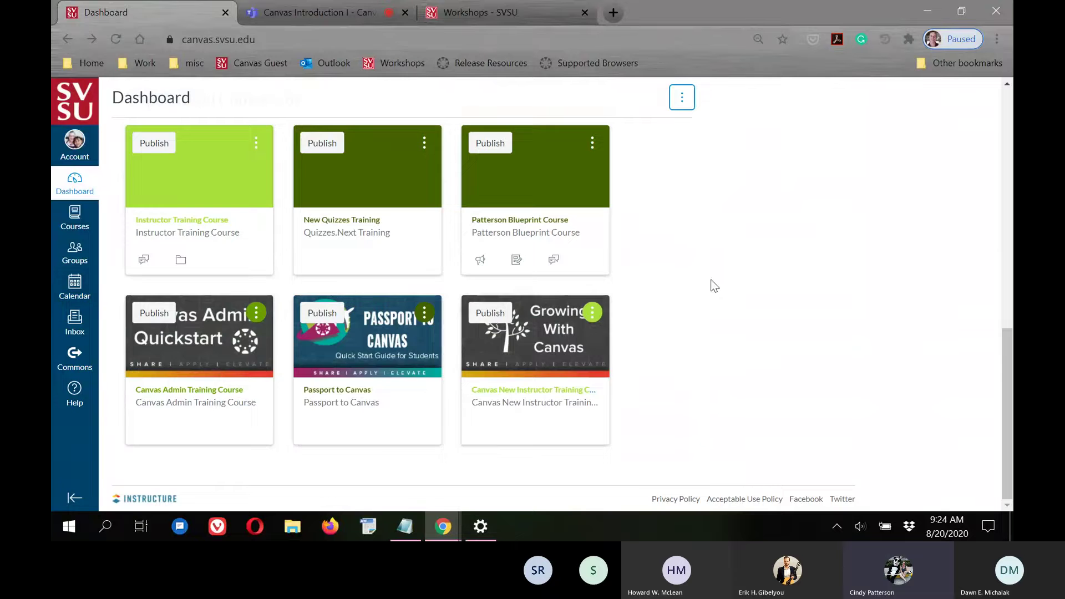
{"action": "scroll", "coordinate": [751, 309], "scroll_direction": "up", "scroll_amount": 10}
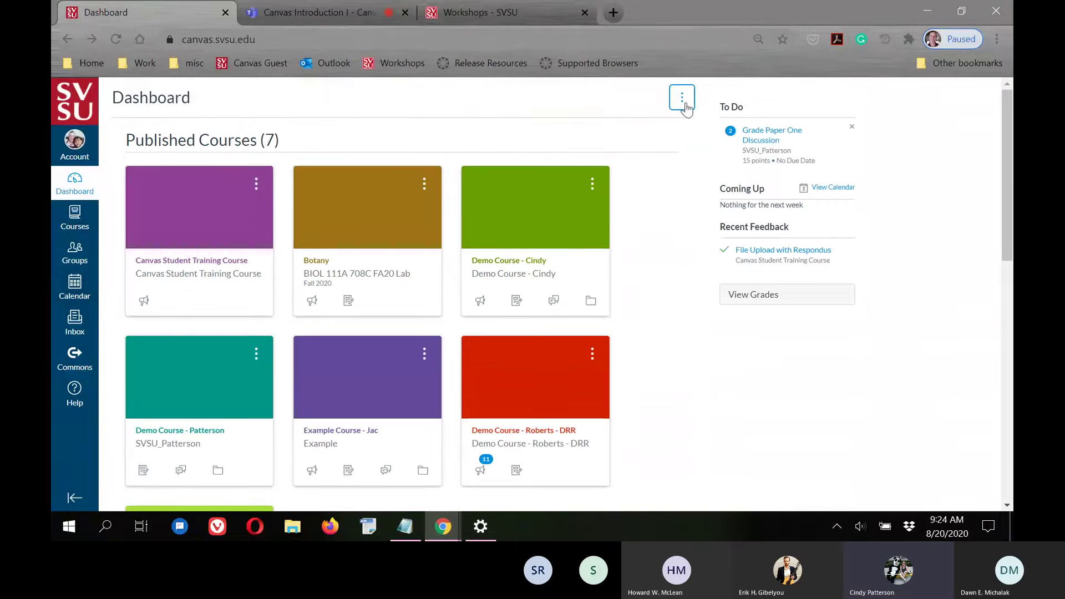
{"action": "left_click", "coordinate": [683, 101]}
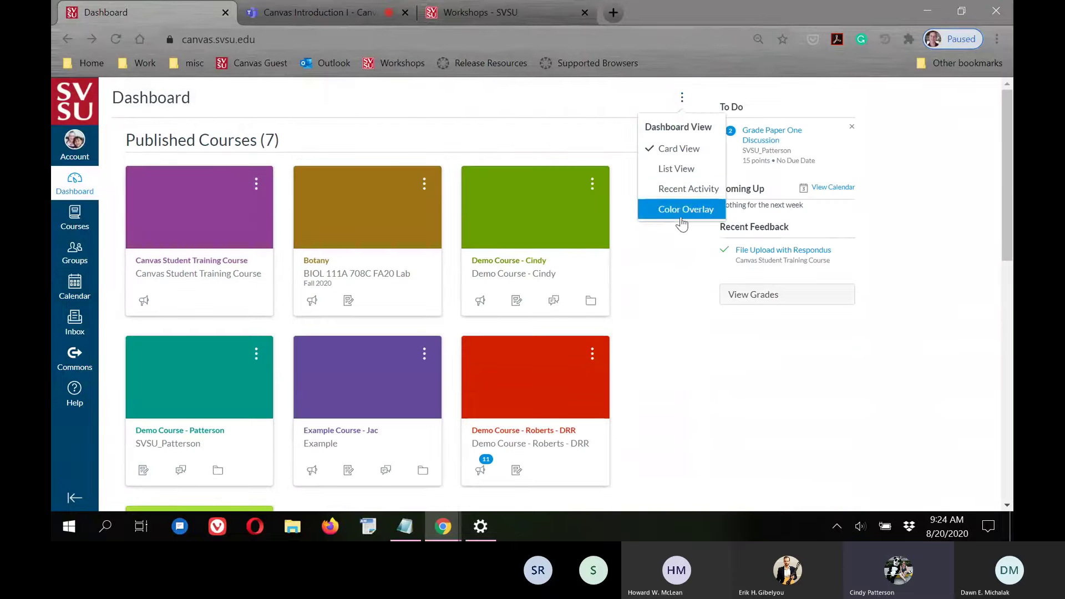
{"action": "left_click", "coordinate": [698, 417]}
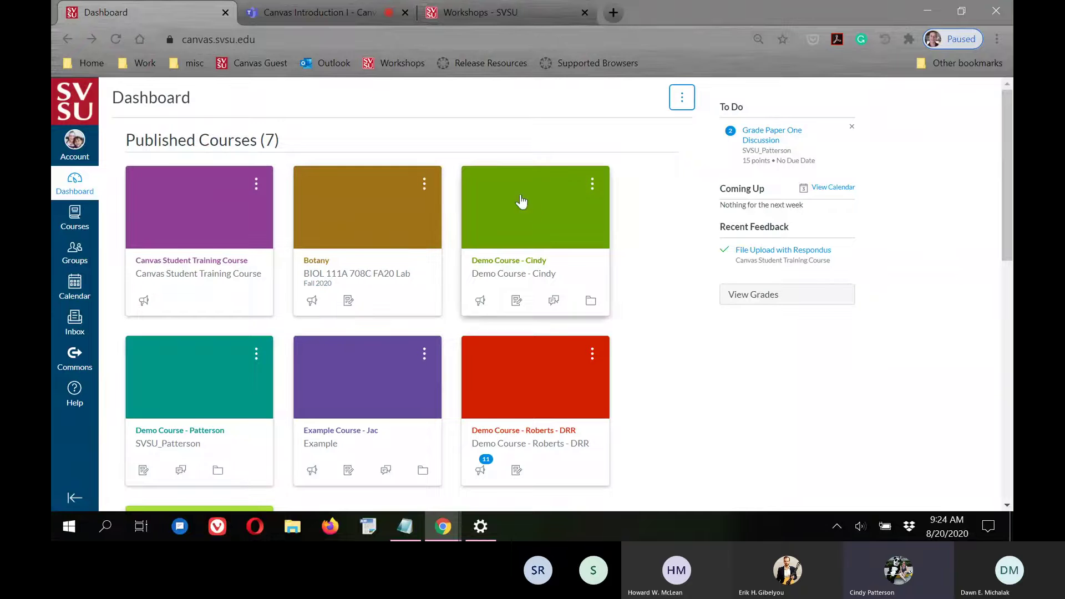
Step: Switch the Dashboard to List View and examine its dated history of assignments, quizzes and announcements back to July 17, 2020
{"action": "left_click", "coordinate": [684, 98]}
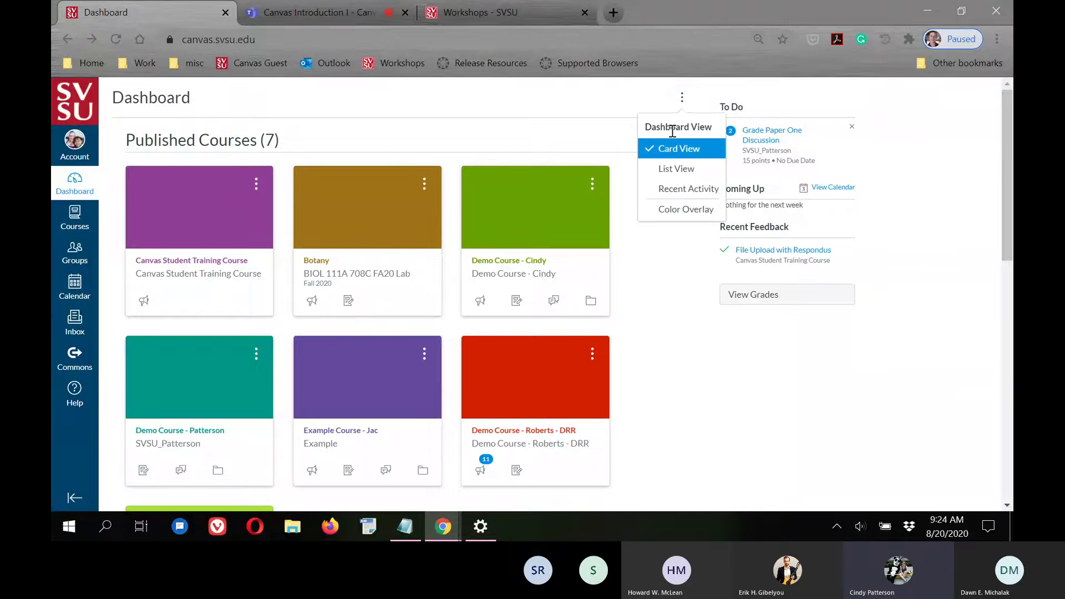
{"action": "left_click", "coordinate": [667, 172]}
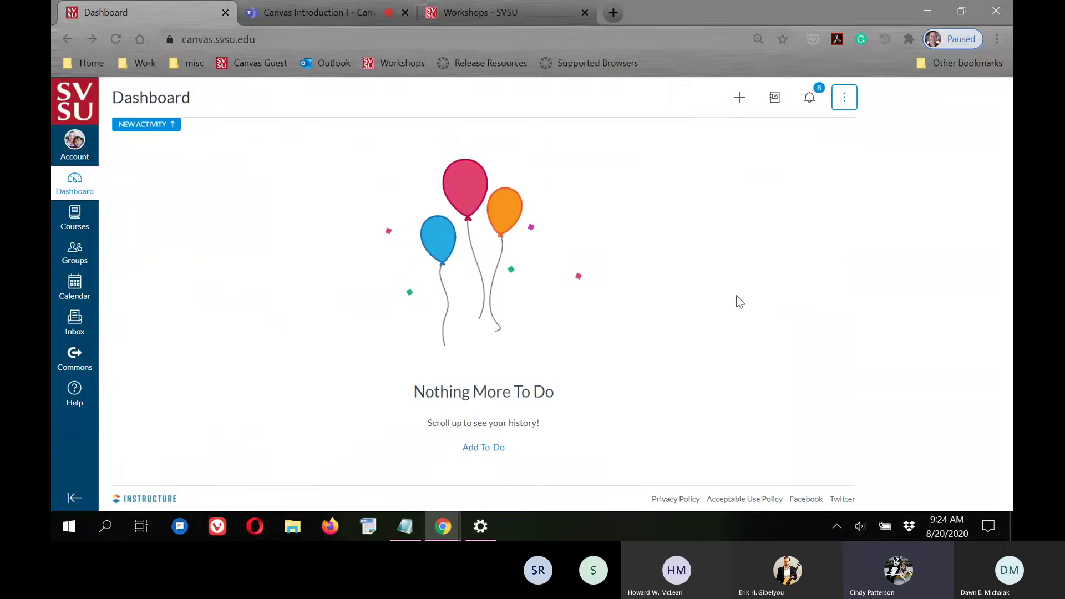
{"action": "scroll", "coordinate": [740, 302], "scroll_direction": "up", "scroll_amount": 3}
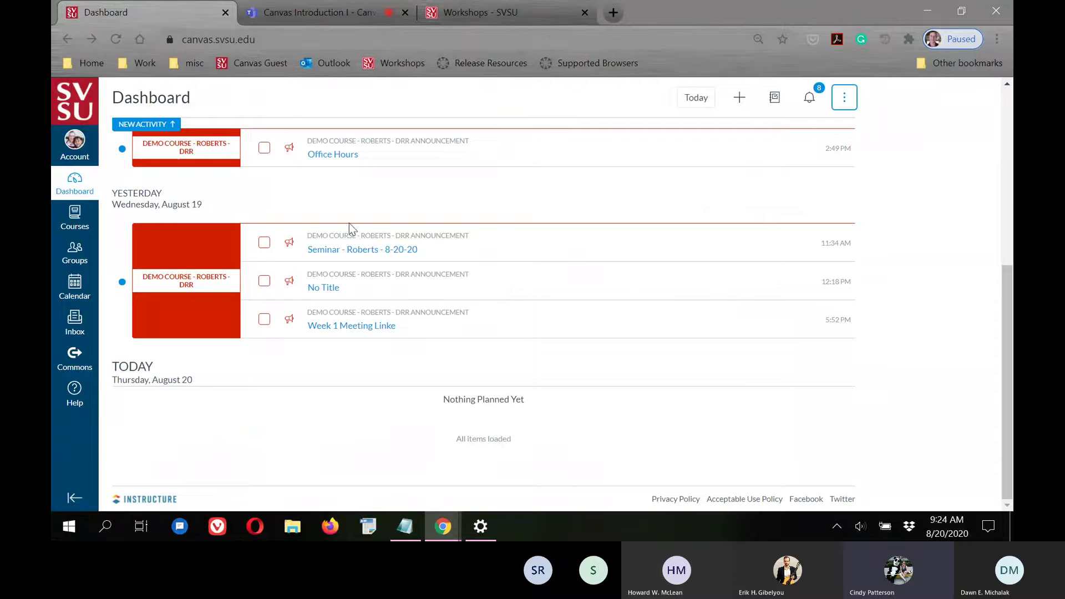
{"action": "scroll", "coordinate": [348, 223], "scroll_direction": "up", "scroll_amount": 3}
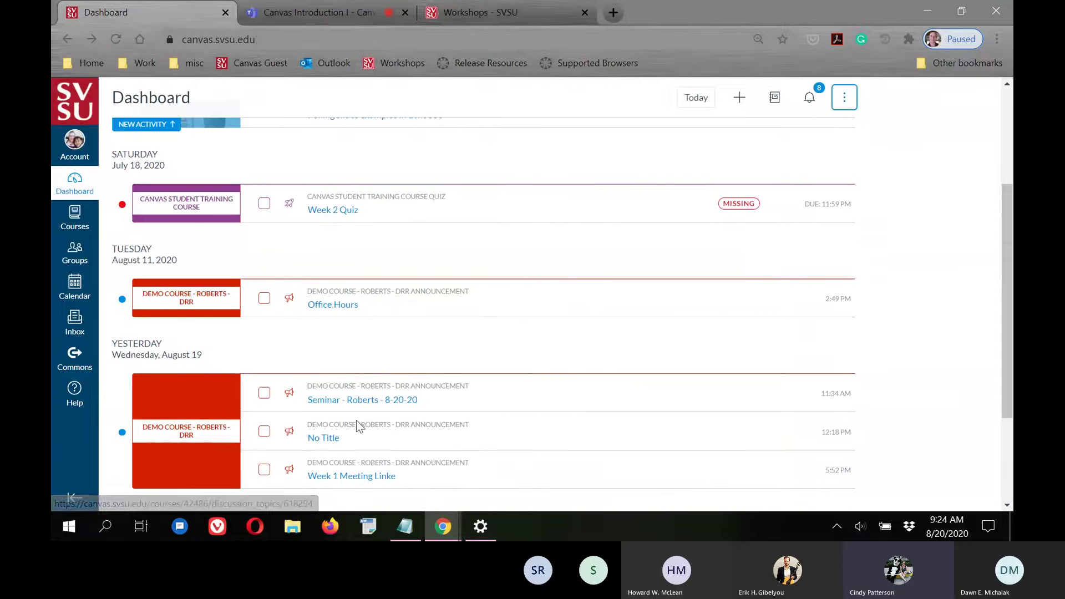
{"action": "scroll", "coordinate": [363, 416], "scroll_direction": "up", "scroll_amount": 3}
{"action": "scroll", "coordinate": [361, 389], "scroll_direction": "down", "scroll_amount": 3}
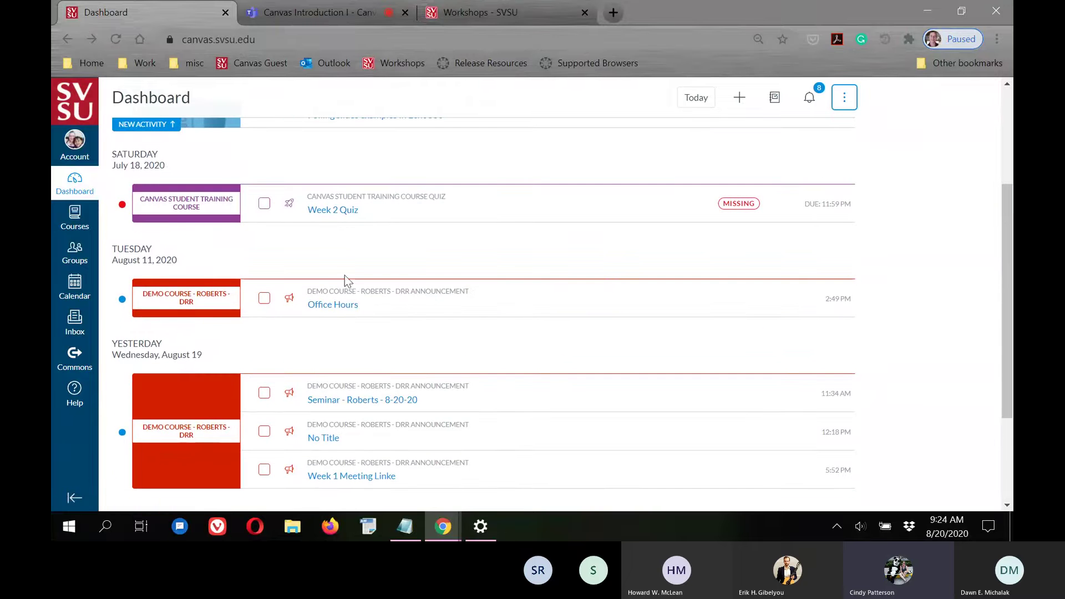
{"action": "scroll", "coordinate": [355, 328], "scroll_direction": "up", "scroll_amount": 3}
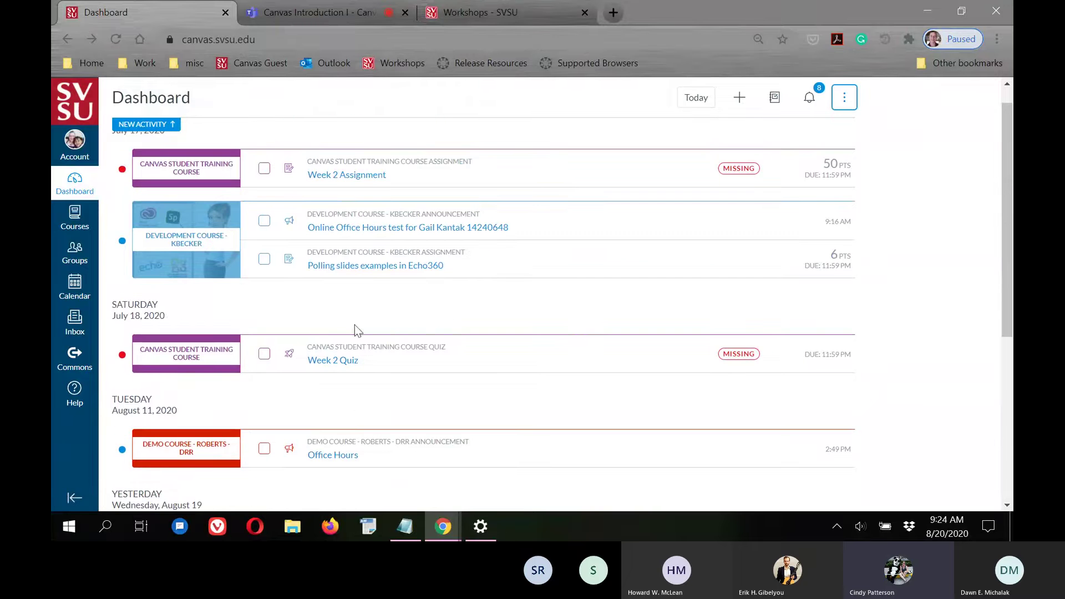
{"action": "scroll", "coordinate": [352, 371], "scroll_direction": "up", "scroll_amount": 1}
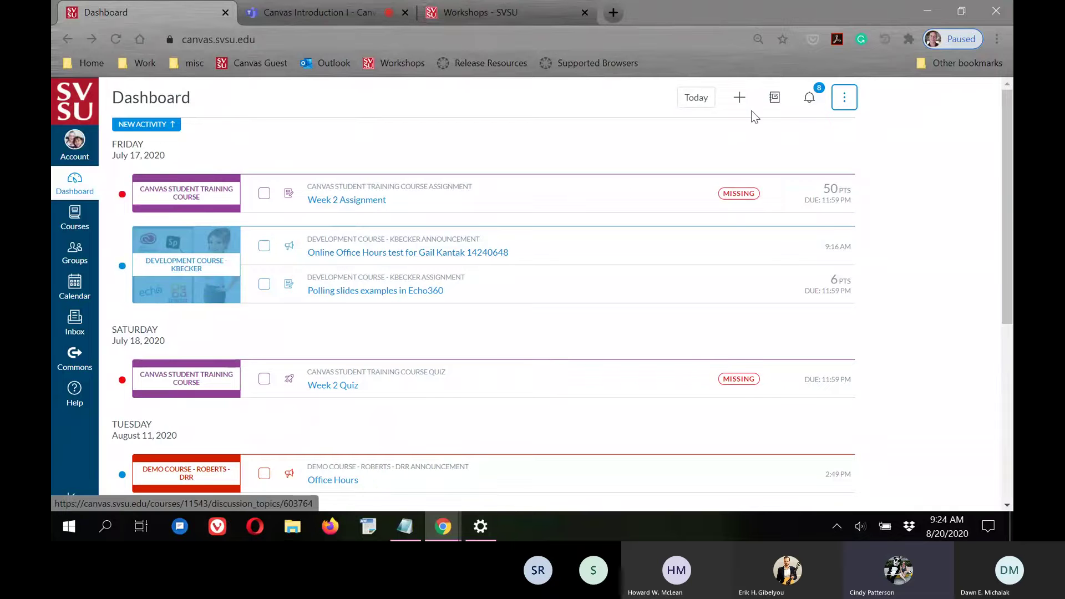
Step: Show the Dashboard's Recent Activity view, and return the Dashboard to Card View
{"action": "left_click", "coordinate": [845, 97]}
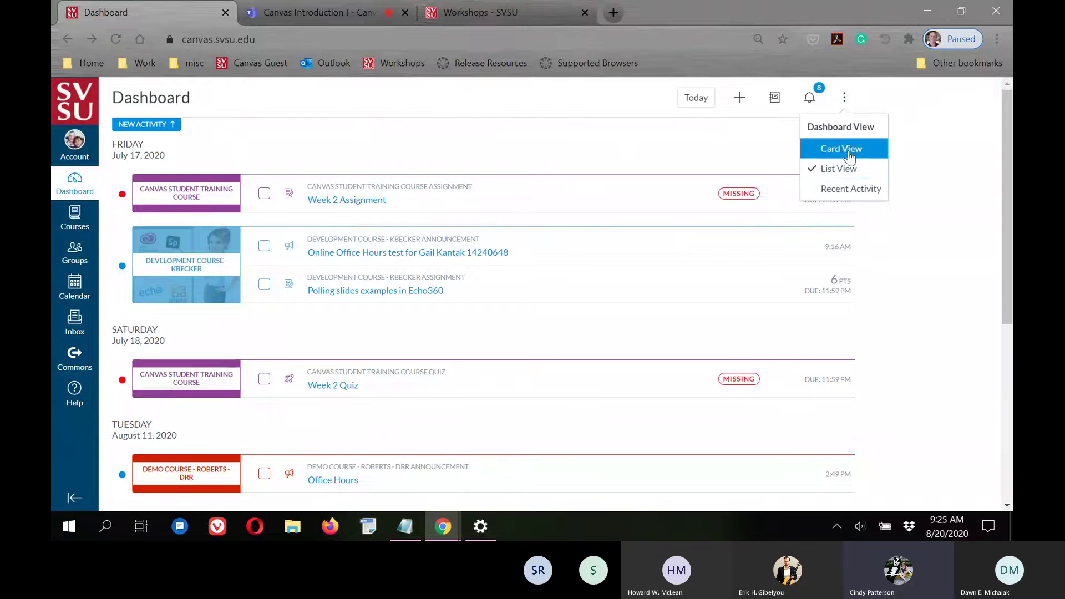
{"action": "left_click", "coordinate": [857, 190]}
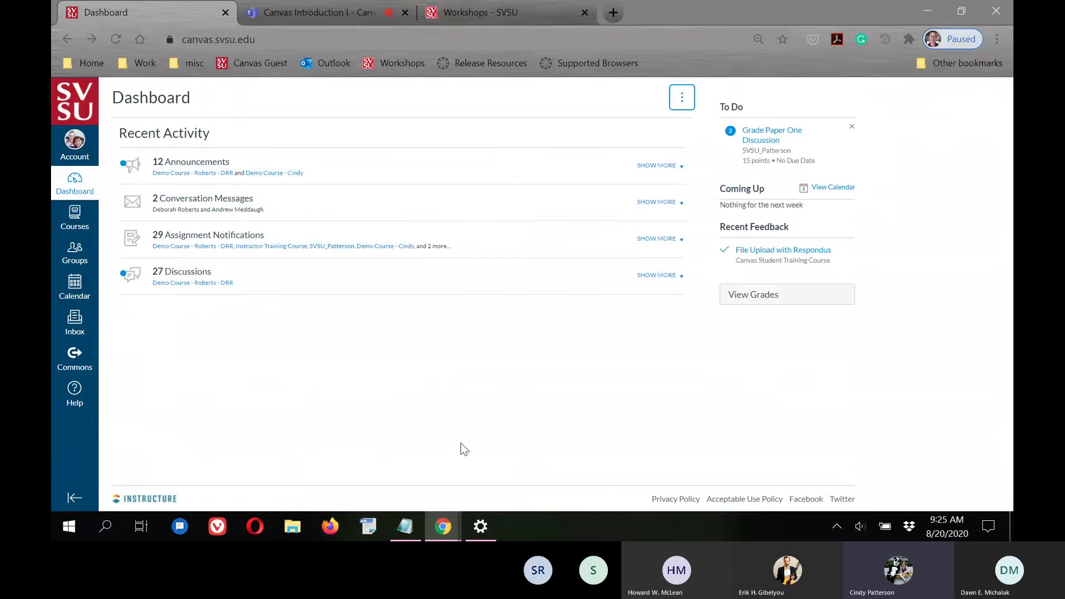
{"action": "left_click", "coordinate": [681, 101]}
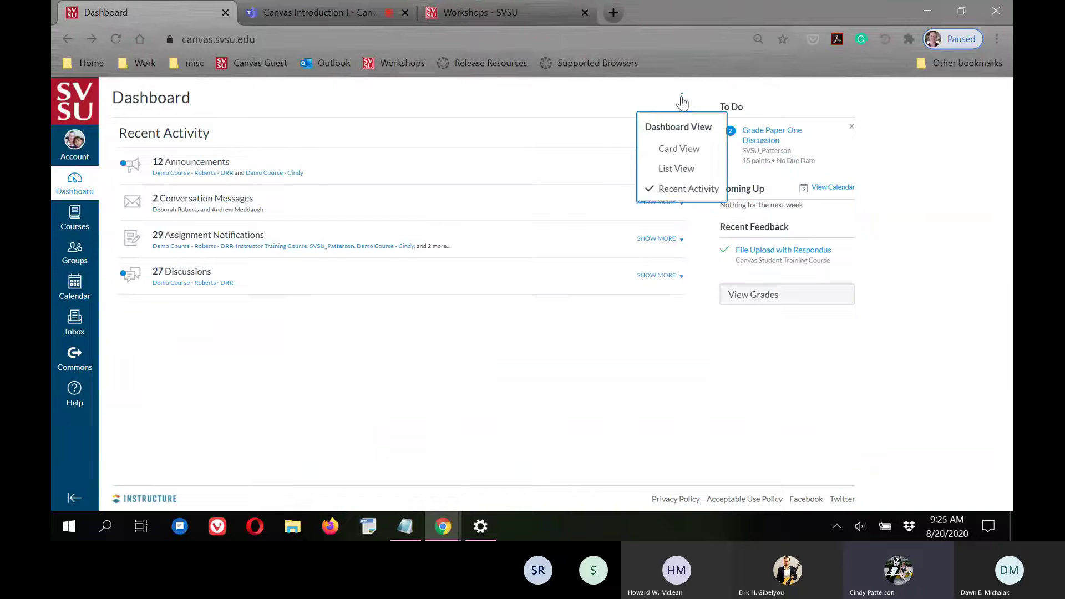
{"action": "left_click", "coordinate": [675, 147]}
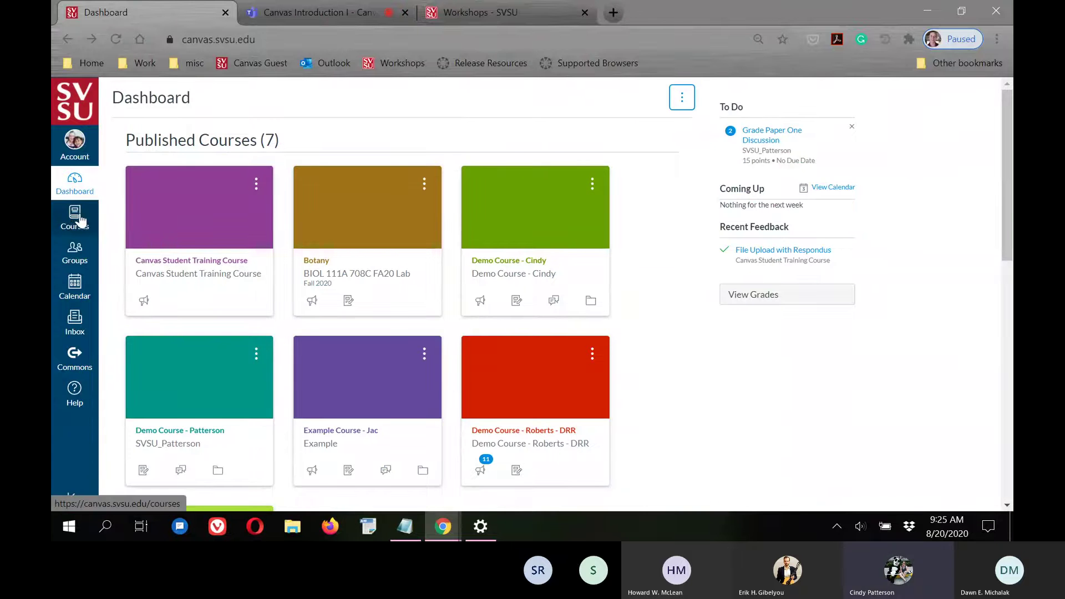
Step: Examine the published and unpublished courses in the Courses list, close it, and compare them with the Dashboard's course cards
{"action": "left_click", "coordinate": [76, 223]}
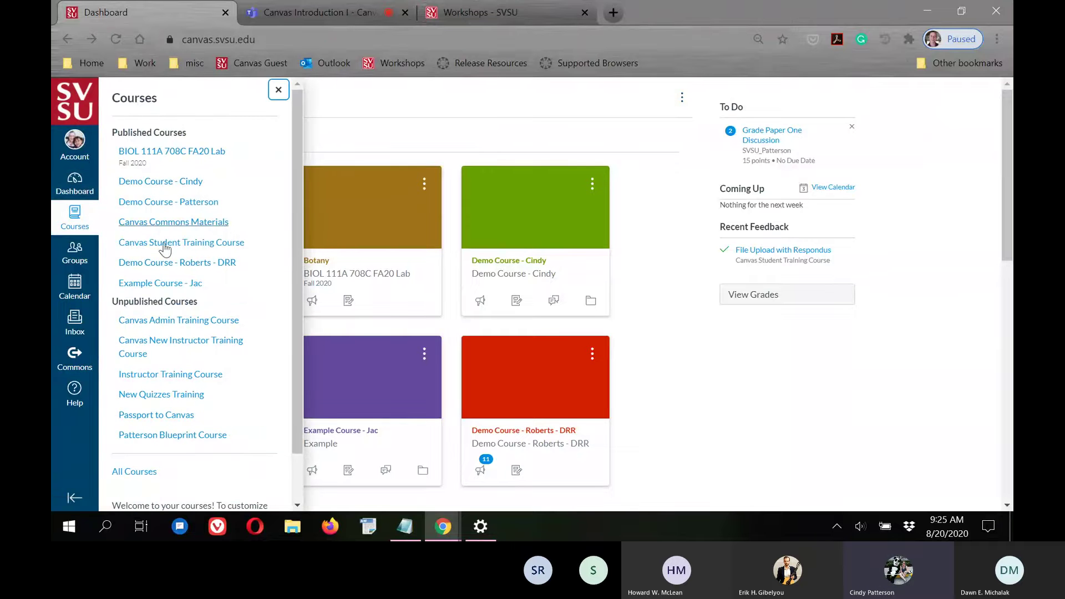
{"action": "scroll", "coordinate": [179, 378], "scroll_direction": "down", "scroll_amount": 1}
{"action": "scroll", "coordinate": [179, 380], "scroll_direction": "up", "scroll_amount": 1}
{"action": "left_click", "coordinate": [730, 396]}
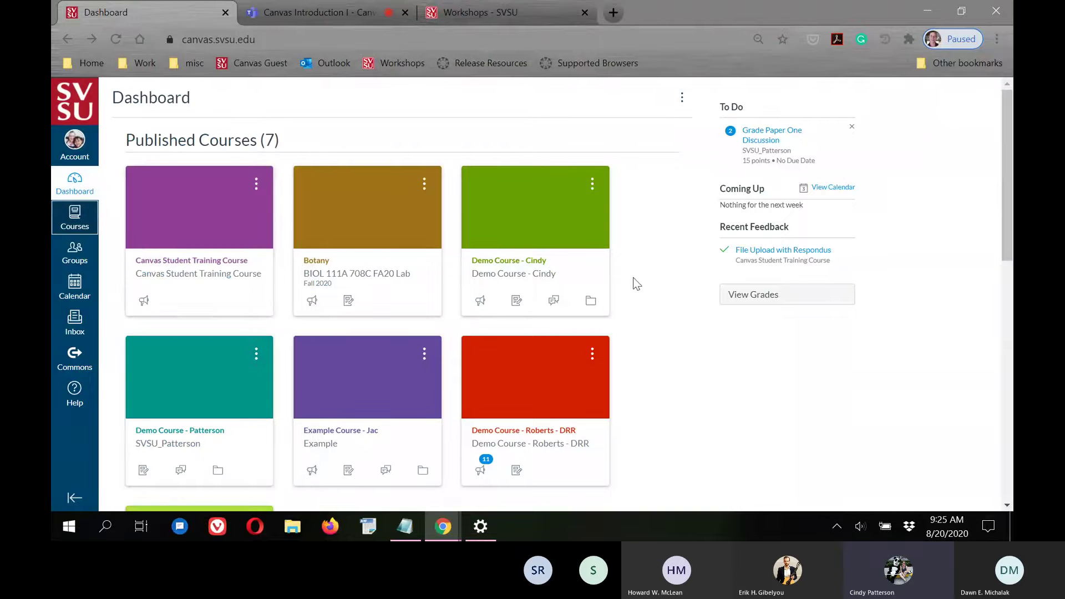
{"action": "scroll", "coordinate": [718, 347], "scroll_direction": "down", "scroll_amount": 10}
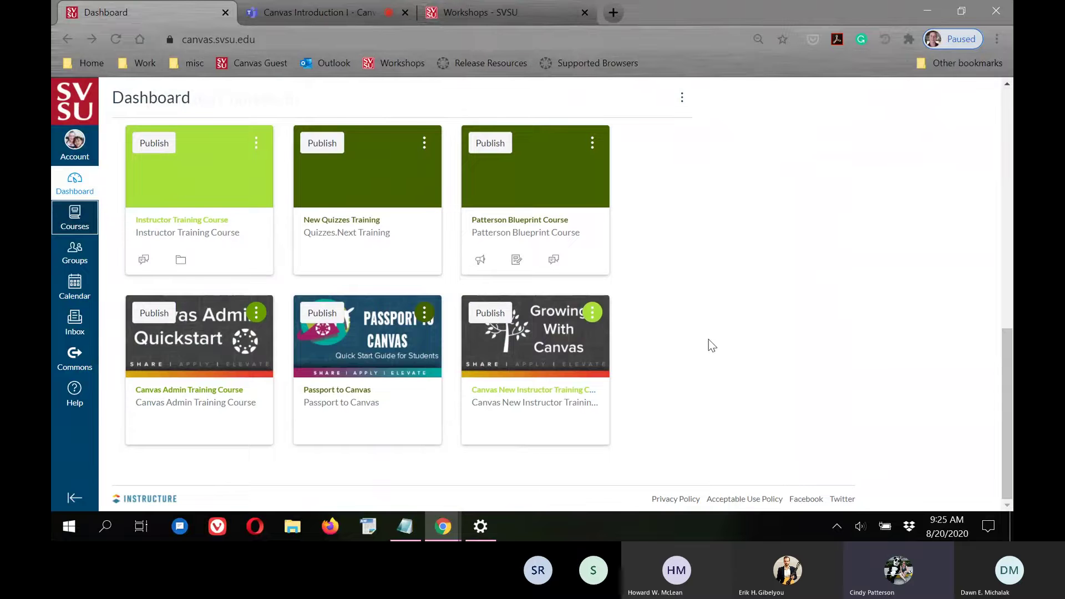
{"action": "scroll", "coordinate": [709, 340], "scroll_direction": "up", "scroll_amount": 10}
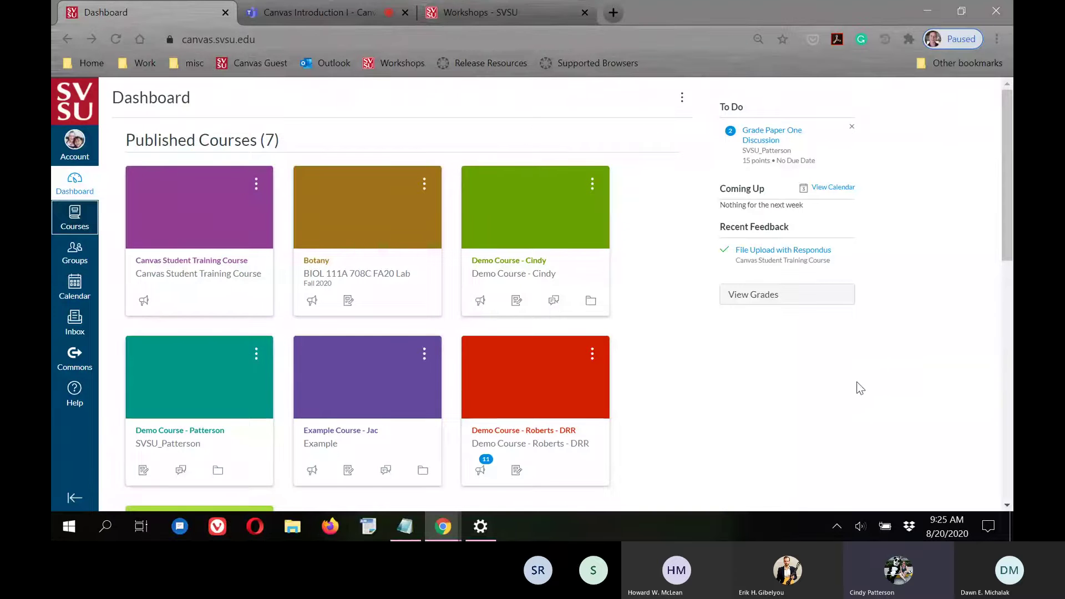
{"action": "scroll", "coordinate": [853, 374], "scroll_direction": "down", "scroll_amount": 10}
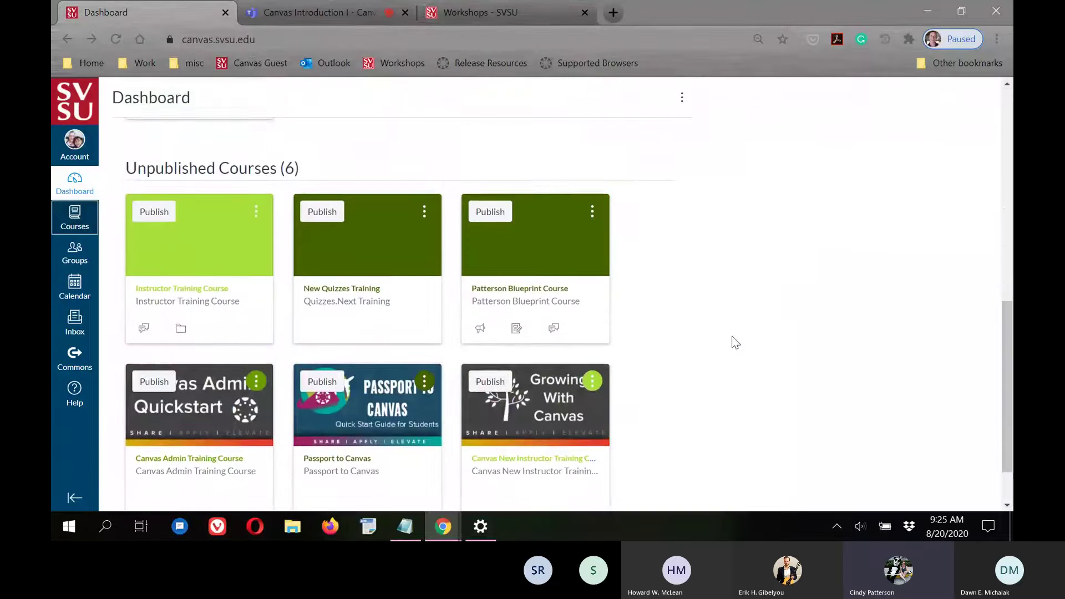
Step: Open the All Courses page from the Courses list and examine it down through the past enrollments
{"action": "scroll", "coordinate": [794, 305], "scroll_direction": "up", "scroll_amount": 10}
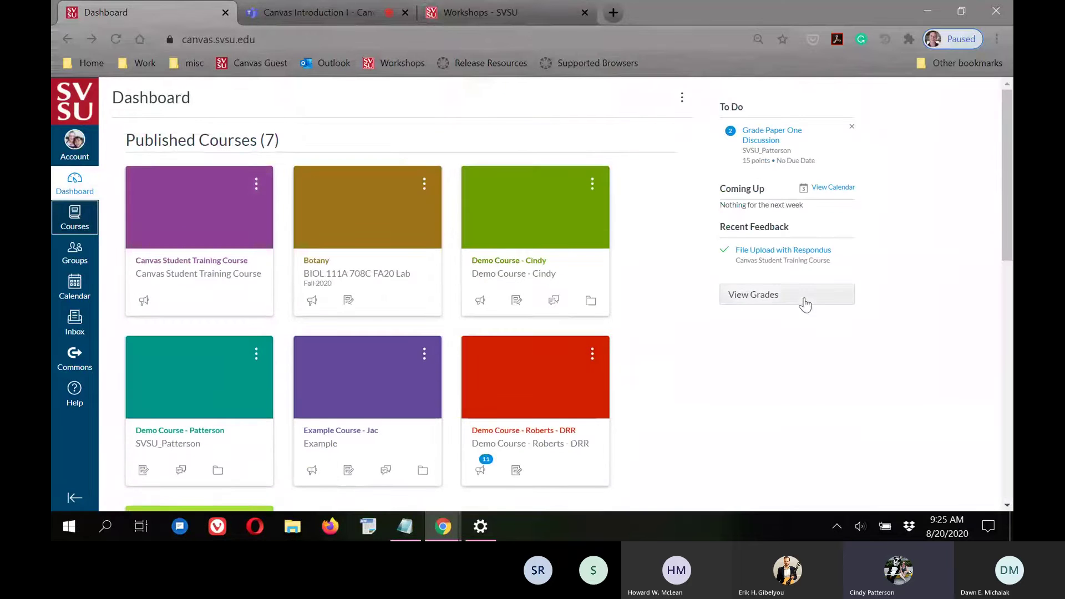
{"action": "left_click", "coordinate": [78, 220]}
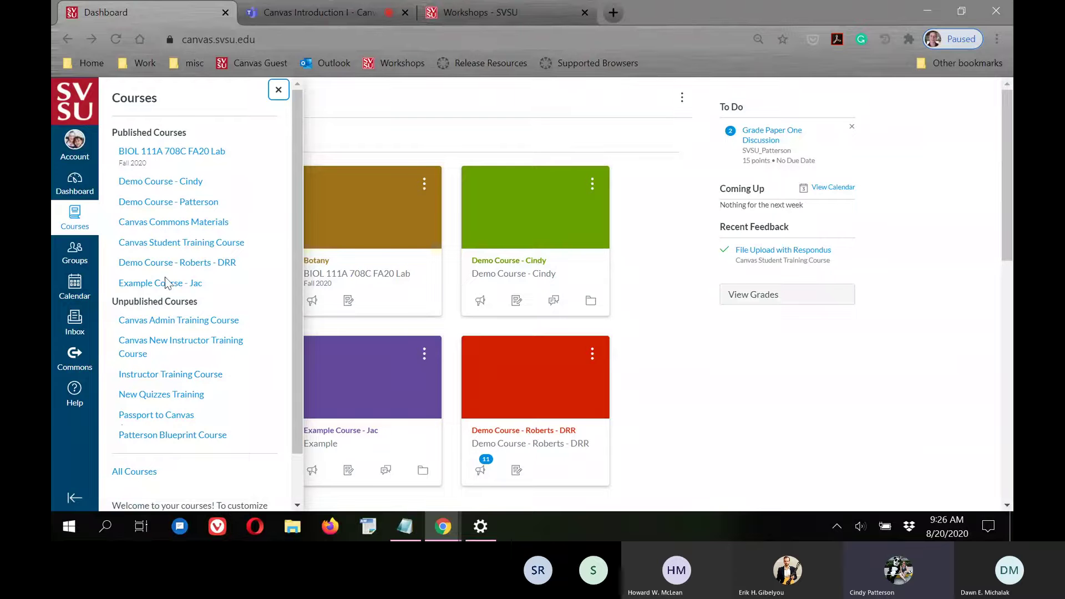
{"action": "scroll", "coordinate": [178, 331], "scroll_direction": "down", "scroll_amount": 2}
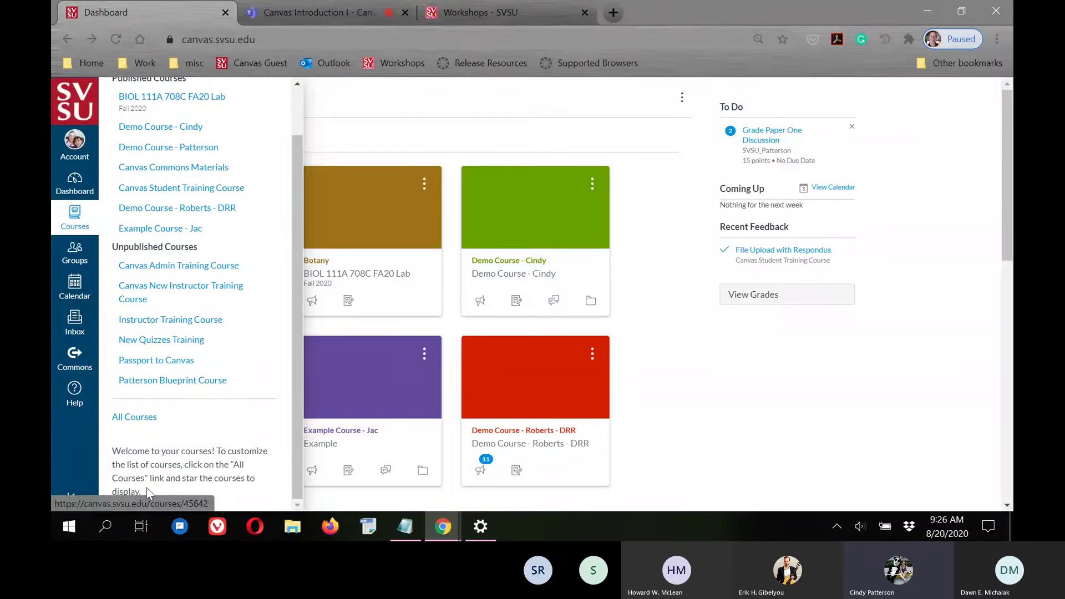
{"action": "left_click", "coordinate": [135, 417]}
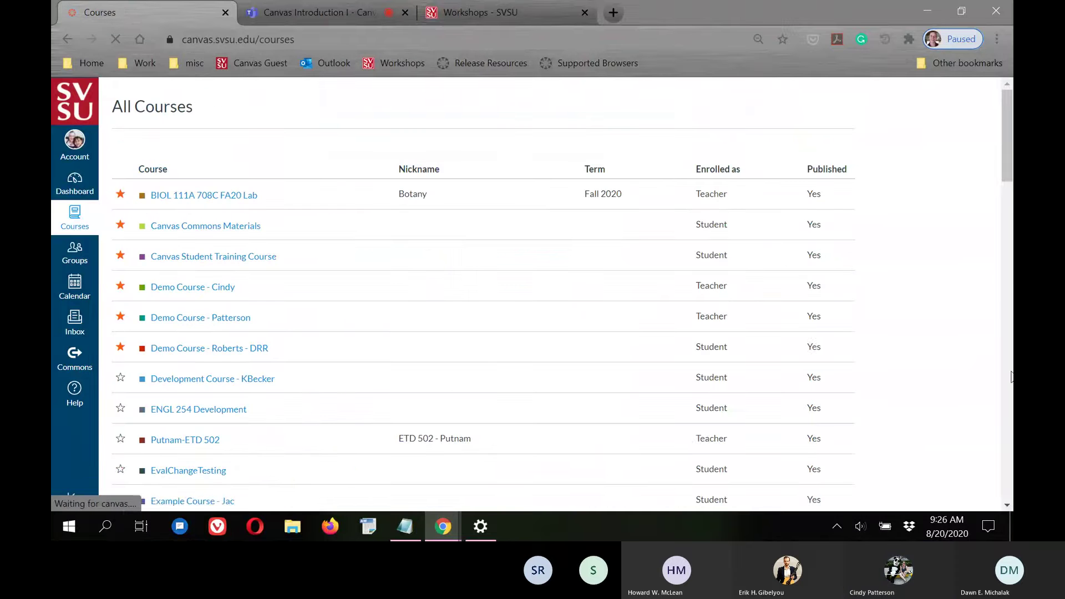
{"action": "scroll", "coordinate": [835, 257], "scroll_direction": "down", "scroll_amount": 6}
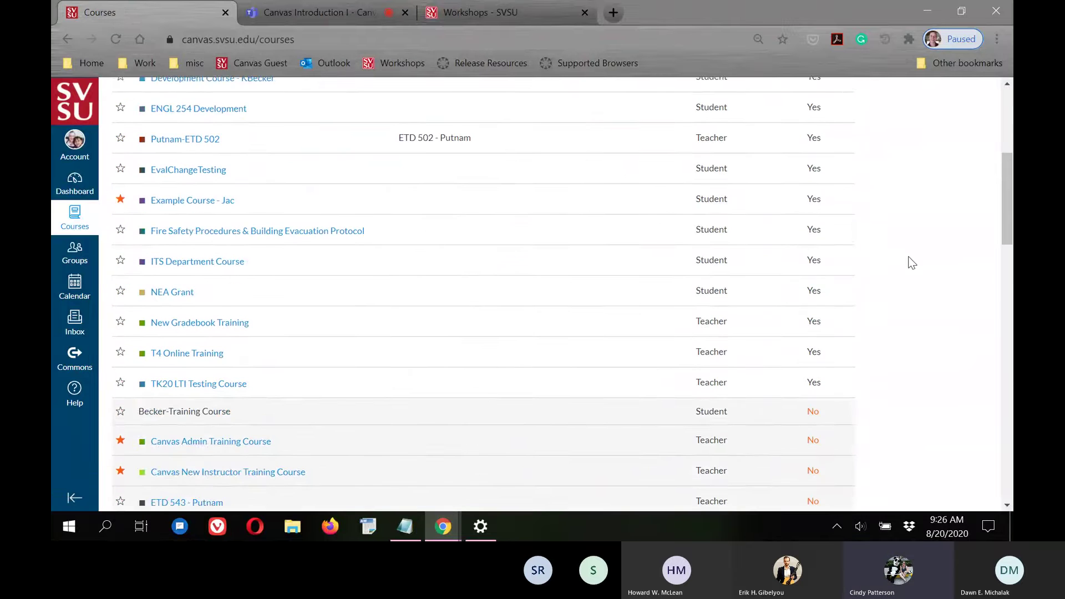
{"action": "scroll", "coordinate": [912, 258], "scroll_direction": "down", "scroll_amount": 20}
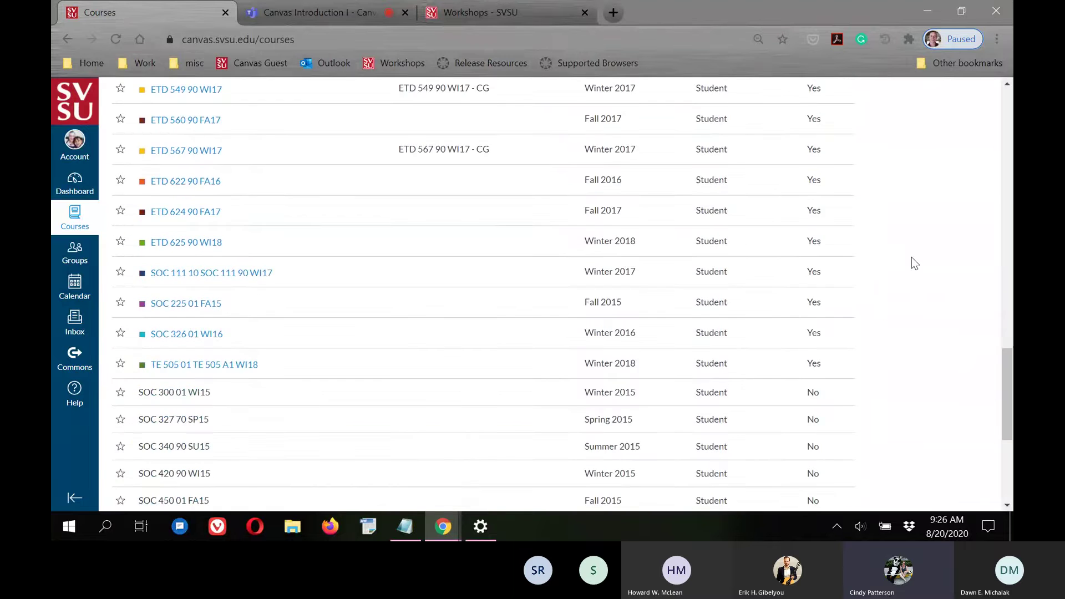
{"action": "scroll", "coordinate": [913, 255], "scroll_direction": "up", "scroll_amount": 20}
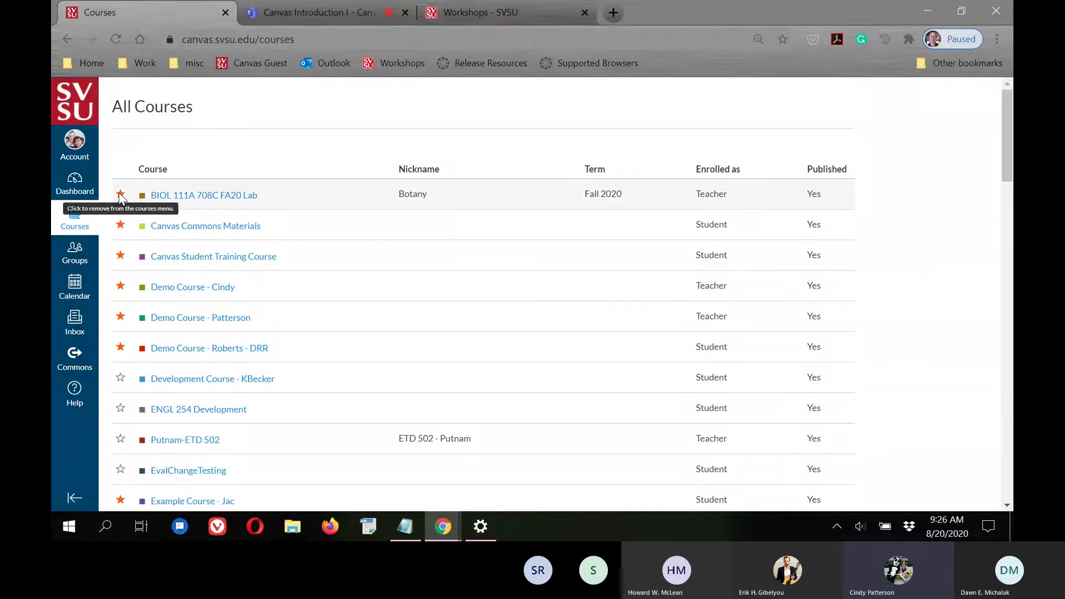
Step: Star the ENGL 254 Development course in All Courses, and remove its star again
{"action": "scroll", "coordinate": [832, 321], "scroll_direction": "down", "scroll_amount": 3}
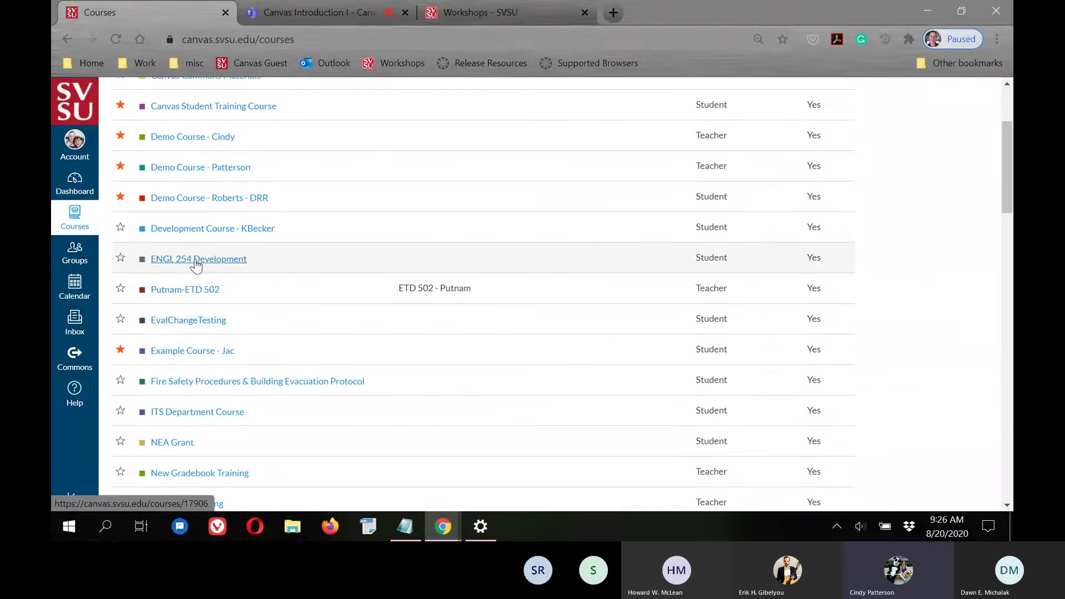
{"action": "left_click", "coordinate": [120, 258]}
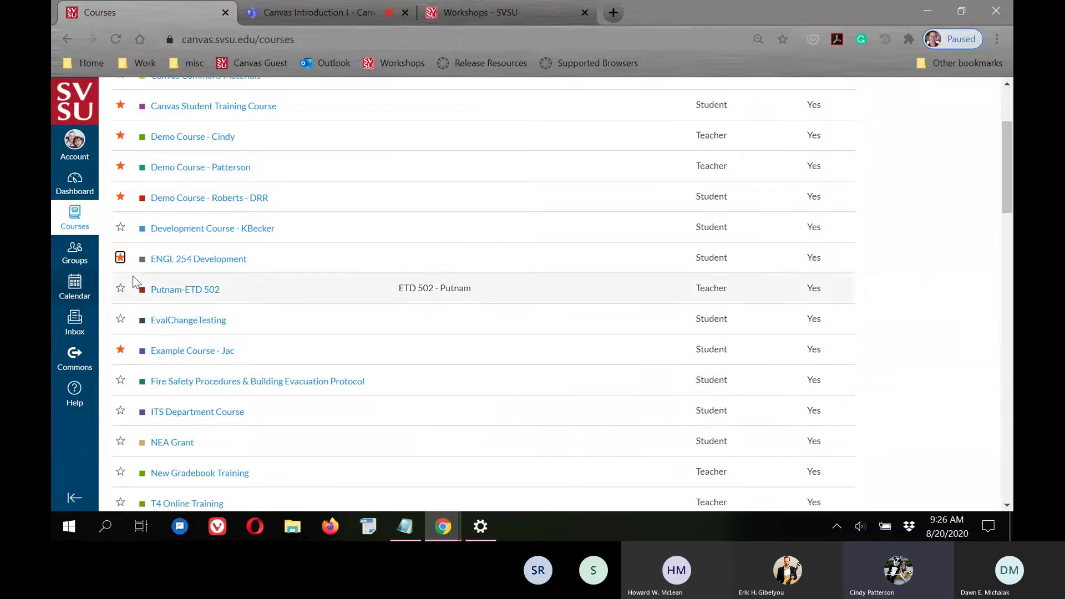
{"action": "left_click", "coordinate": [120, 258]}
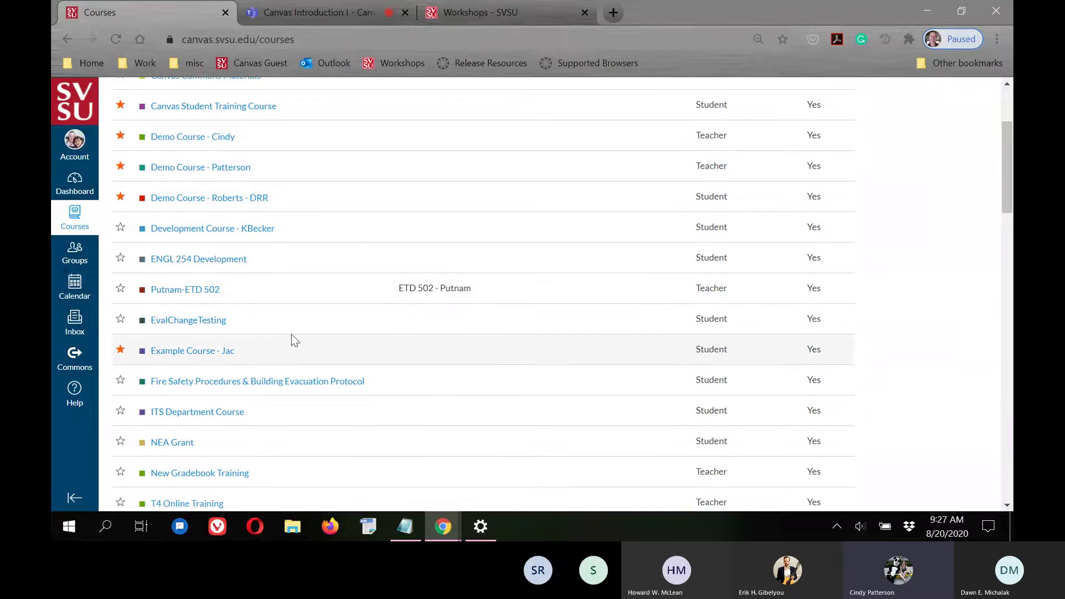
Step: Examine the enrollment roles and published status of the starred, unpublished and past courses in All Courses
{"action": "scroll", "coordinate": [291, 334], "scroll_direction": "up", "scroll_amount": 3}
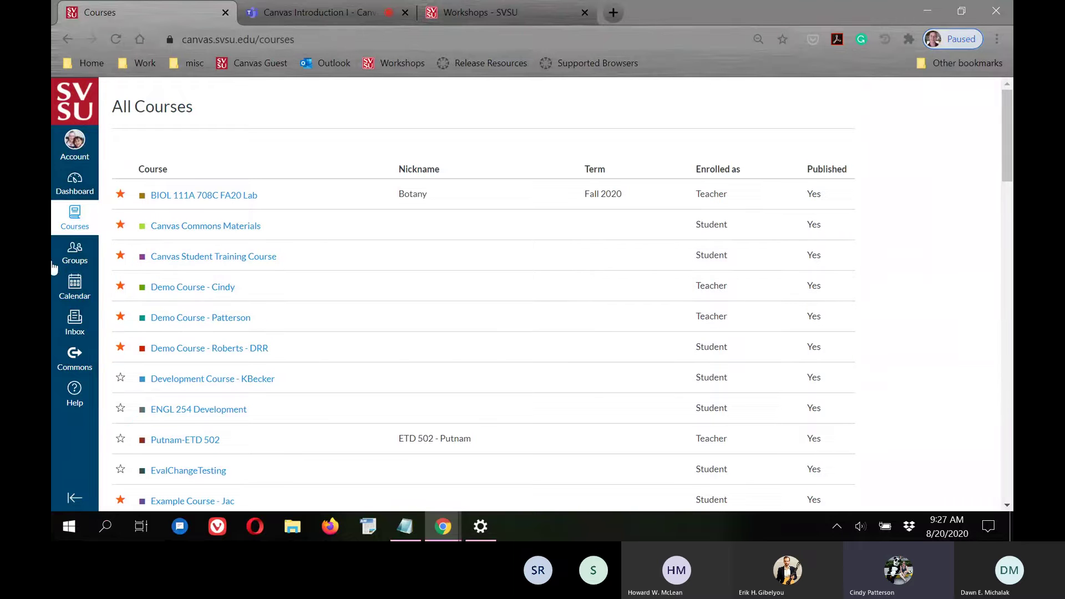
{"action": "scroll", "coordinate": [998, 292], "scroll_direction": "down", "scroll_amount": 3}
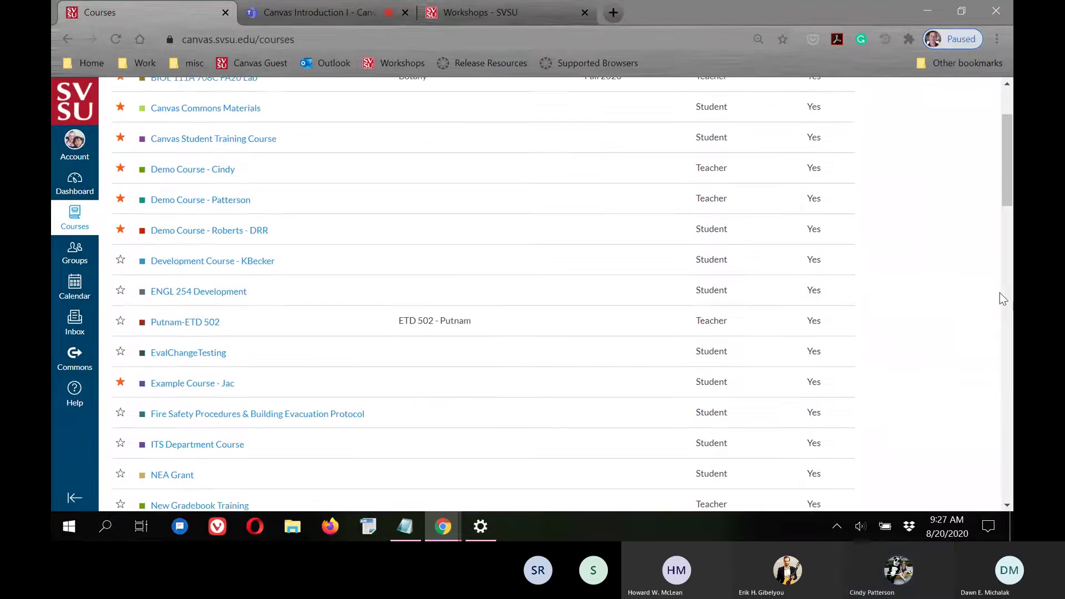
{"action": "scroll", "coordinate": [998, 291], "scroll_direction": "up", "scroll_amount": 3}
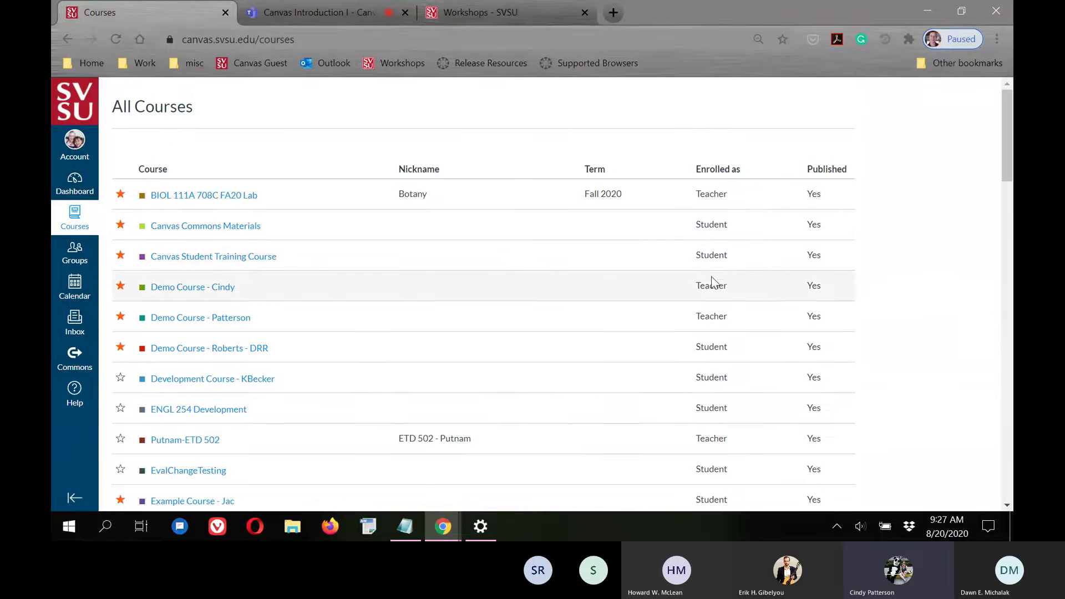
{"action": "scroll", "coordinate": [826, 245], "scroll_direction": "down", "scroll_amount": 8}
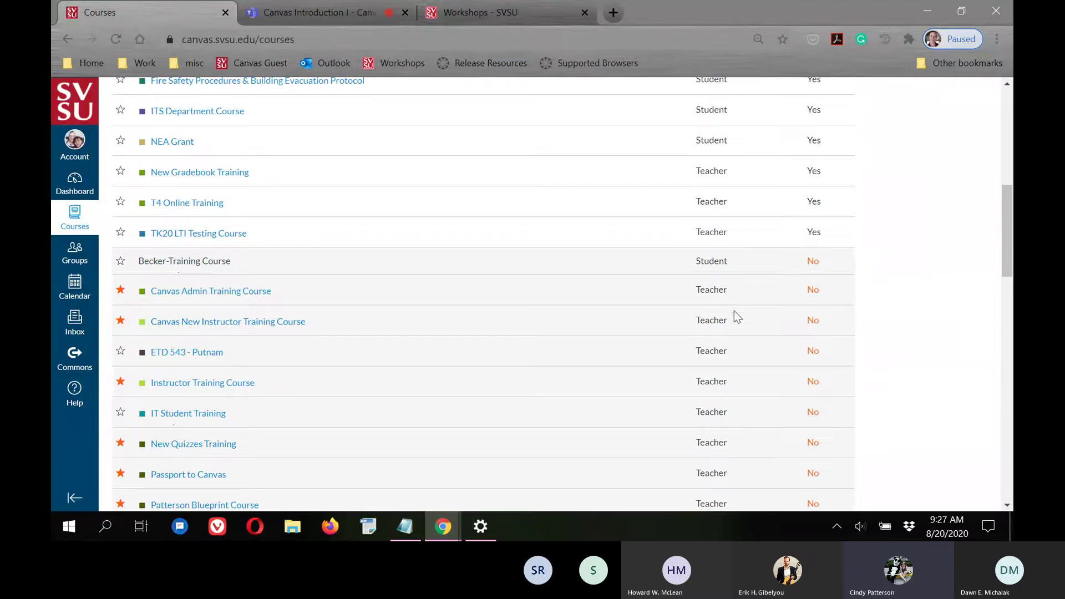
{"action": "scroll", "coordinate": [857, 442], "scroll_direction": "down", "scroll_amount": 2}
{"action": "scroll", "coordinate": [814, 291], "scroll_direction": "down", "scroll_amount": 3}
{"action": "scroll", "coordinate": [881, 268], "scroll_direction": "up", "scroll_amount": 2}
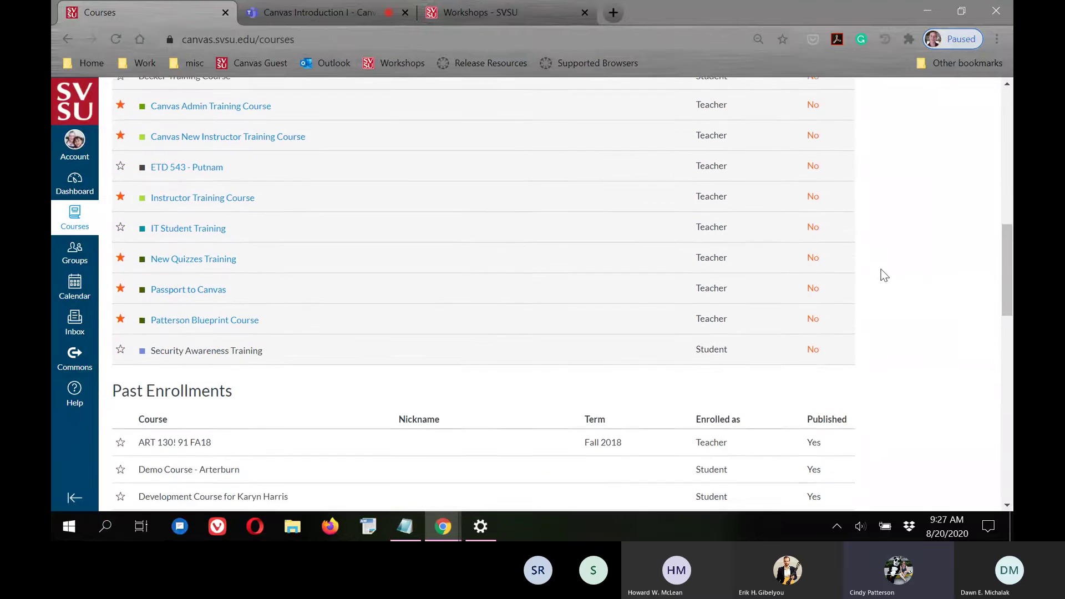
{"action": "scroll", "coordinate": [358, 84], "scroll_direction": "down", "scroll_amount": 1}
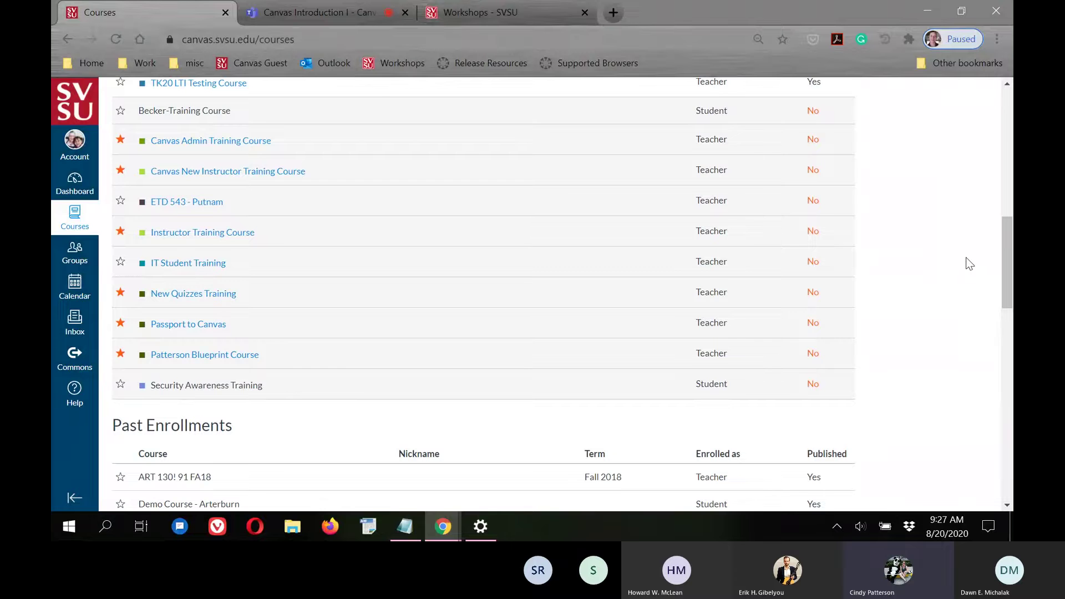
{"action": "scroll", "coordinate": [951, 257], "scroll_direction": "up", "scroll_amount": 2}
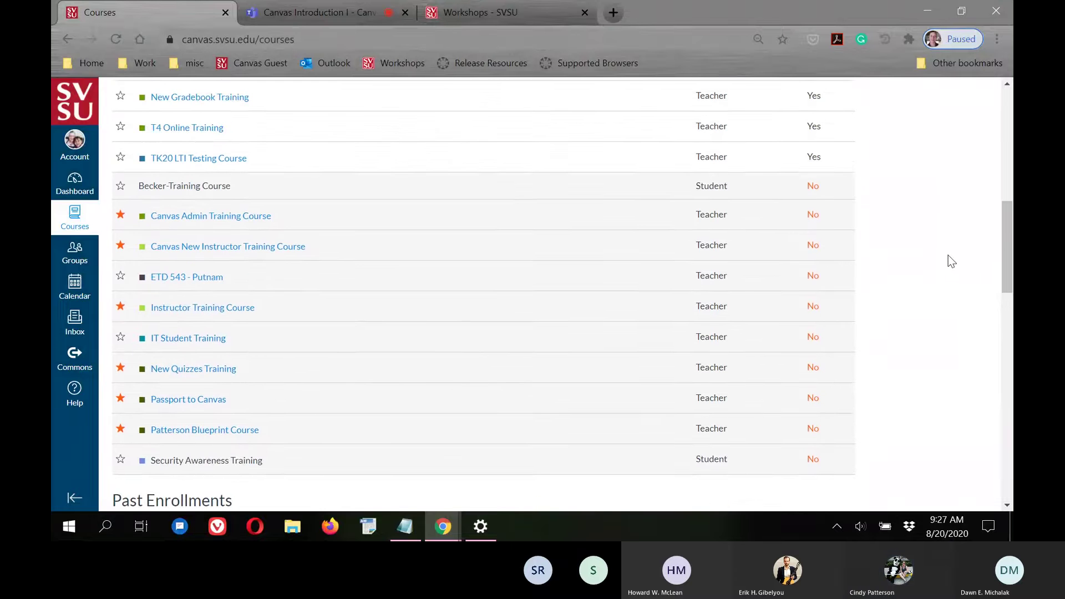
{"action": "scroll", "coordinate": [947, 255], "scroll_direction": "up", "scroll_amount": 8}
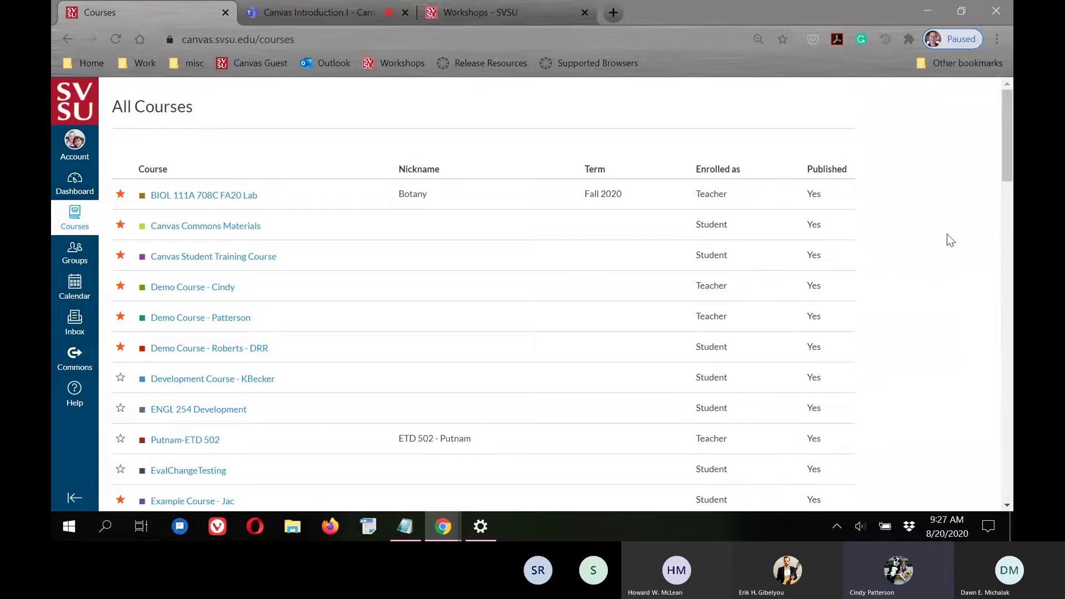
Step: Check the Groups list, and examine the July 2020 events in the Calendar
{"action": "left_click", "coordinate": [74, 255]}
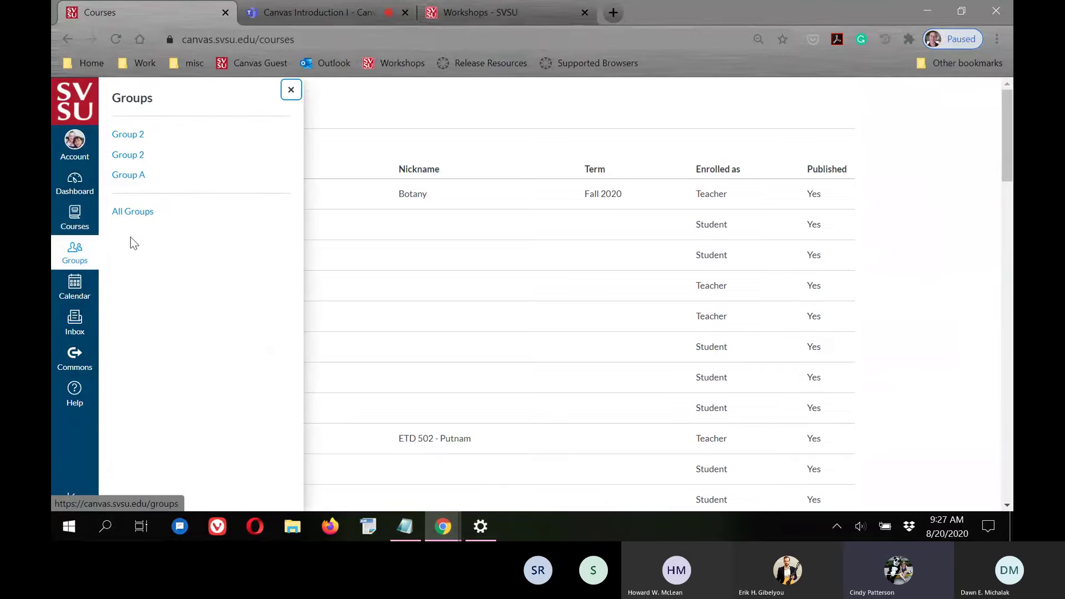
{"action": "left_click", "coordinate": [78, 287]}
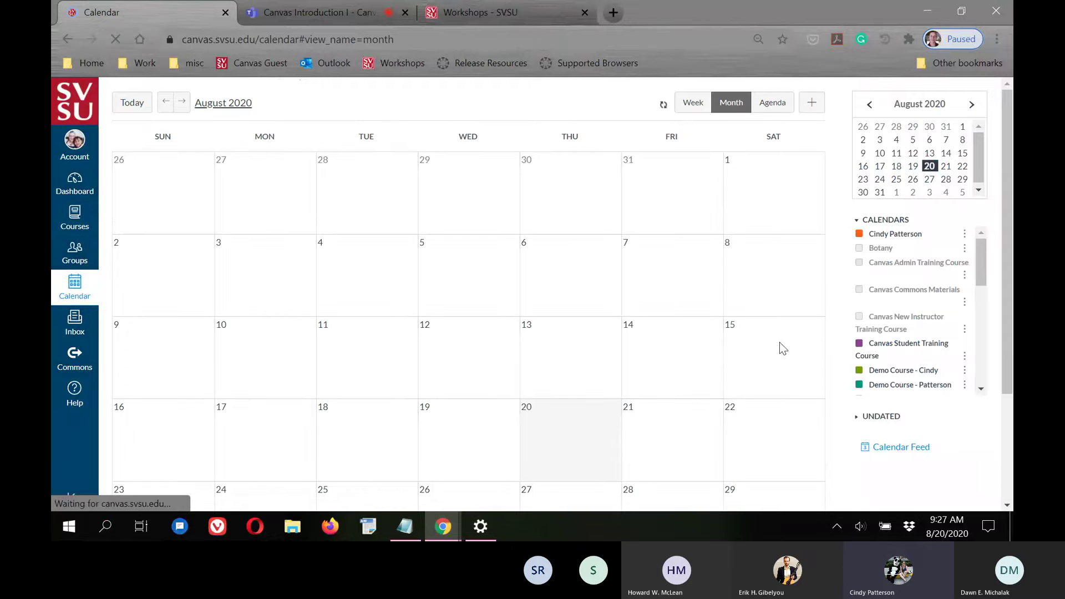
{"action": "left_click", "coordinate": [166, 102]}
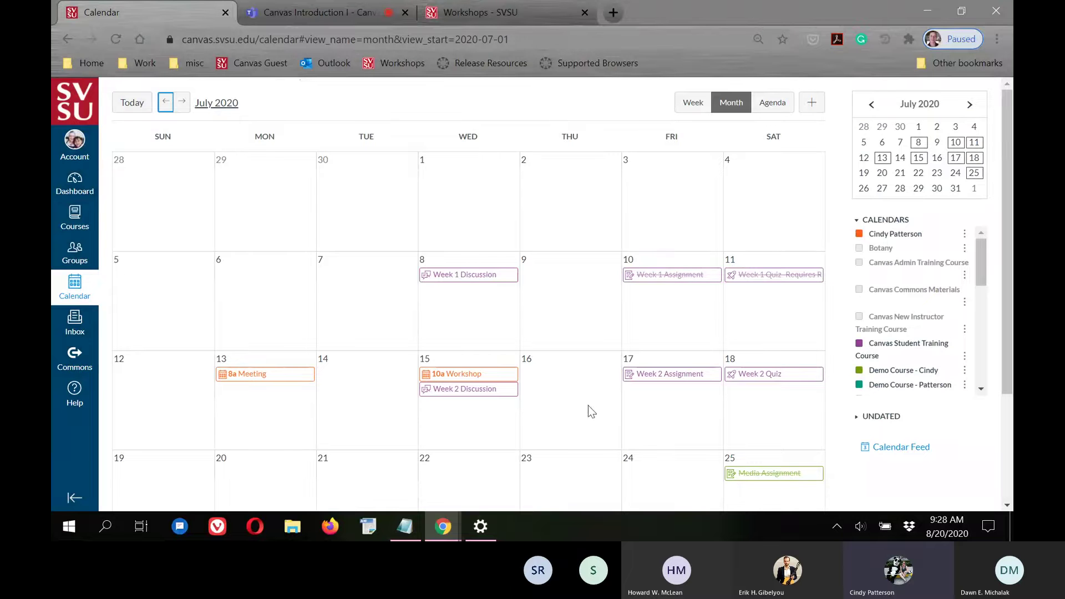
{"action": "scroll", "coordinate": [657, 410], "scroll_direction": "down", "scroll_amount": 1}
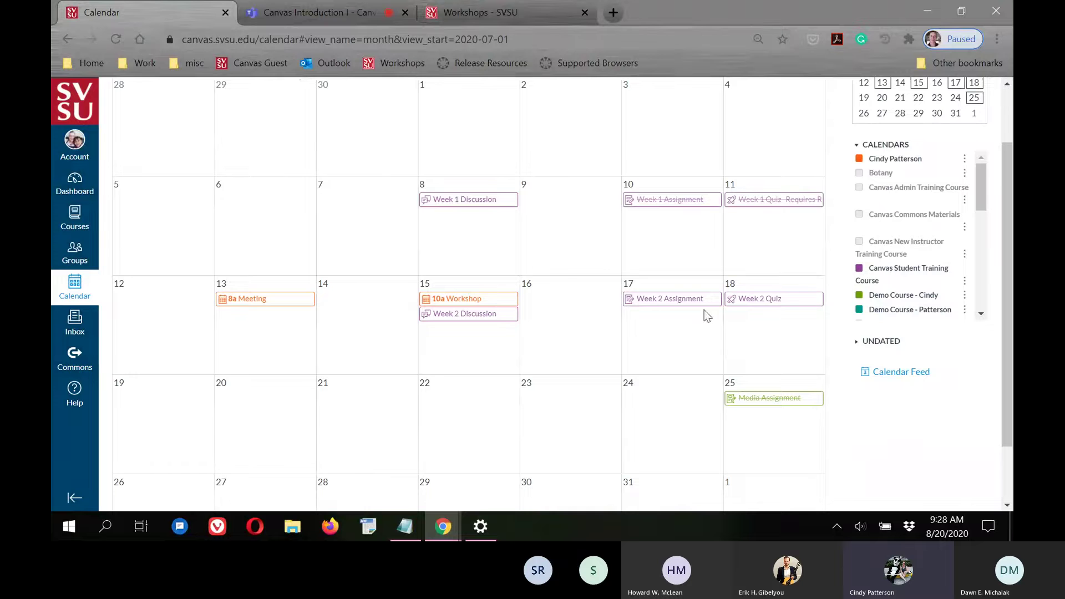
{"action": "scroll", "coordinate": [877, 486], "scroll_direction": "up", "scroll_amount": 1}
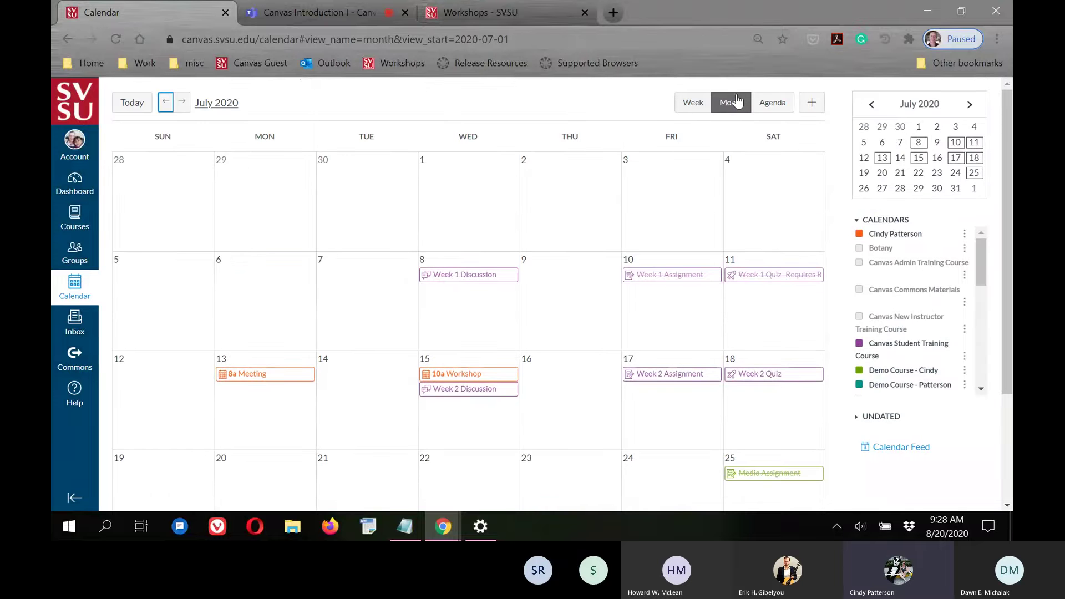
Step: Compare the Calendar's Week and Agenda views, and return to the Month view of July 2020
{"action": "left_click", "coordinate": [699, 105]}
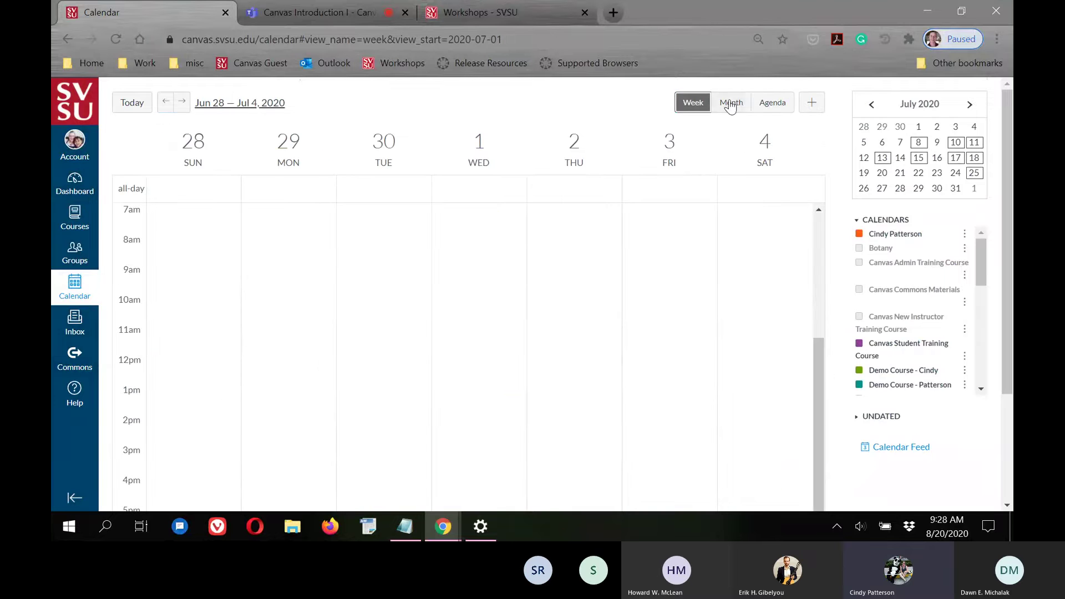
{"action": "left_click", "coordinate": [773, 106]}
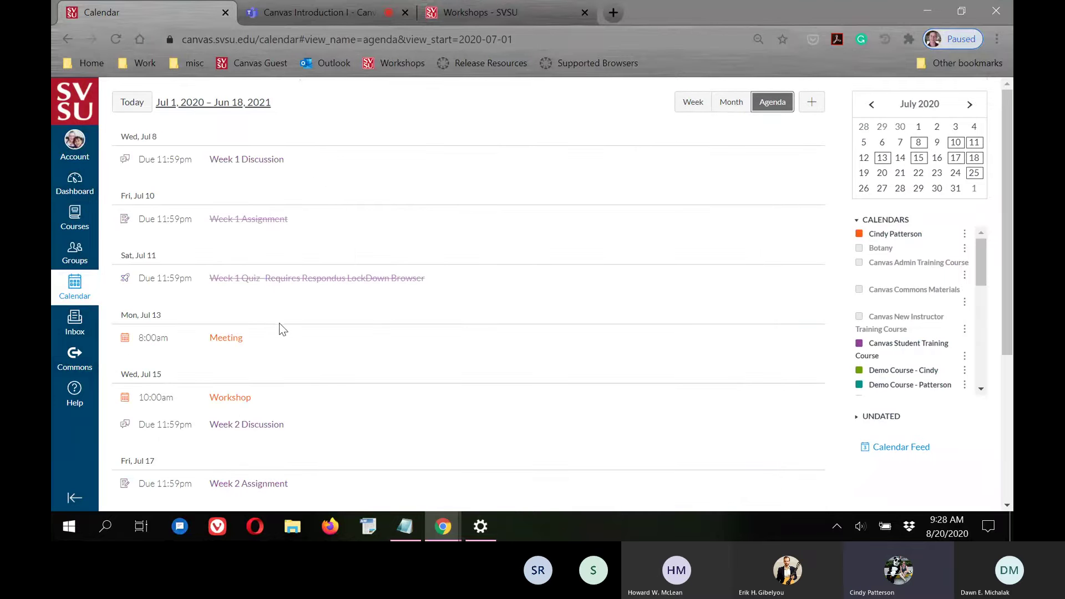
{"action": "scroll", "coordinate": [328, 361], "scroll_direction": "down", "scroll_amount": 3}
{"action": "scroll", "coordinate": [328, 369], "scroll_direction": "up", "scroll_amount": 5}
{"action": "left_click", "coordinate": [724, 106]}
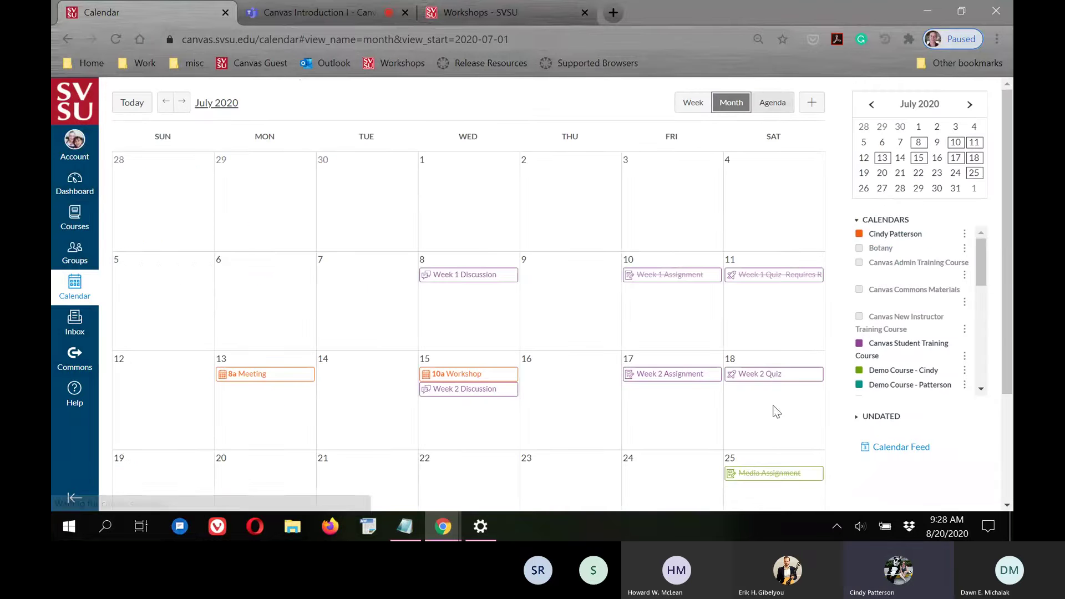
{"action": "scroll", "coordinate": [363, 312], "scroll_direction": "down", "scroll_amount": 2}
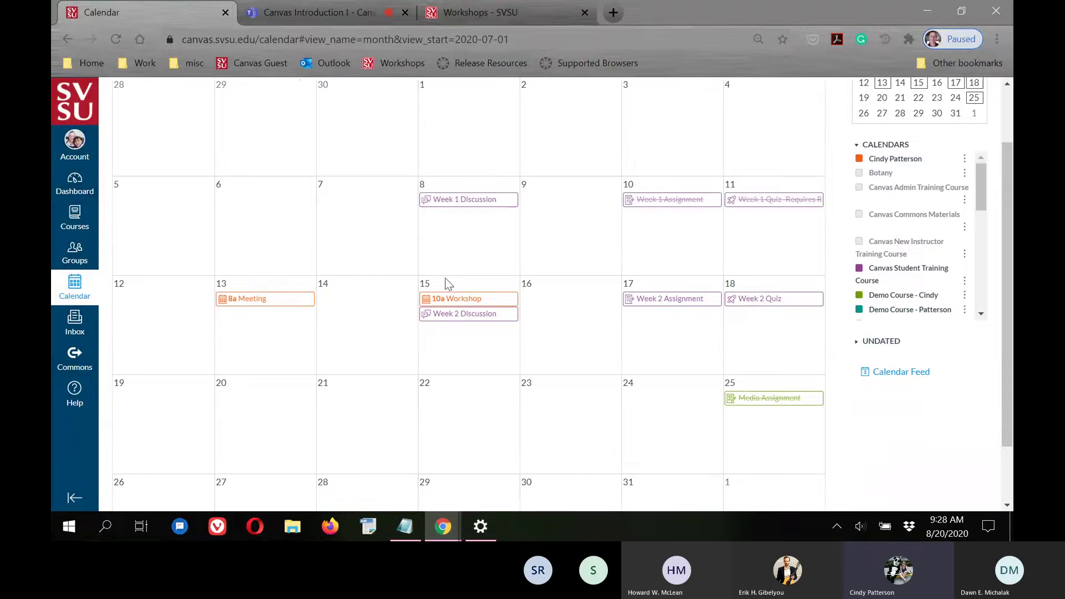
{"action": "scroll", "coordinate": [403, 274], "scroll_direction": "up", "scroll_amount": 2}
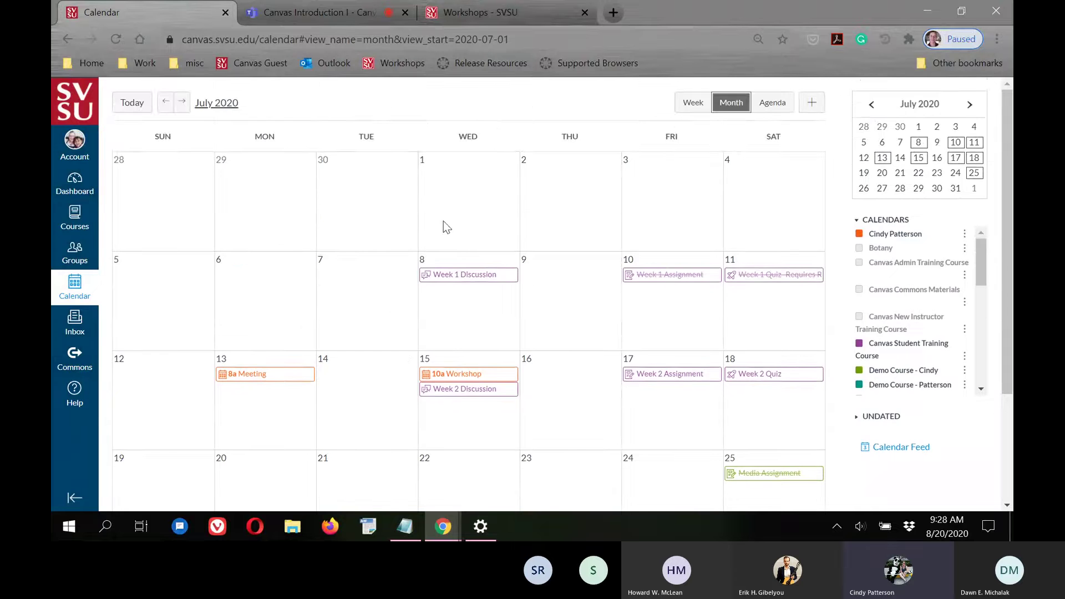
Step: Move the Media Assignment on the calendar from July 25 to August 1
{"action": "scroll", "coordinate": [444, 220], "scroll_direction": "down", "scroll_amount": 3}
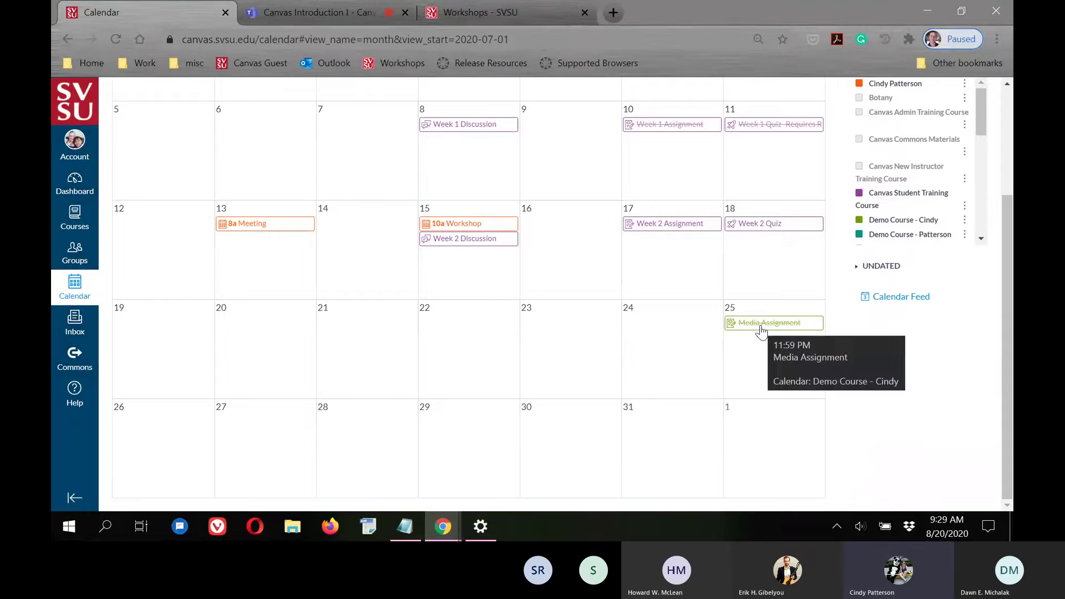
{"action": "scroll", "coordinate": [788, 341], "scroll_direction": "up", "scroll_amount": 3}
{"action": "scroll", "coordinate": [788, 349], "scroll_direction": "down", "scroll_amount": 2}
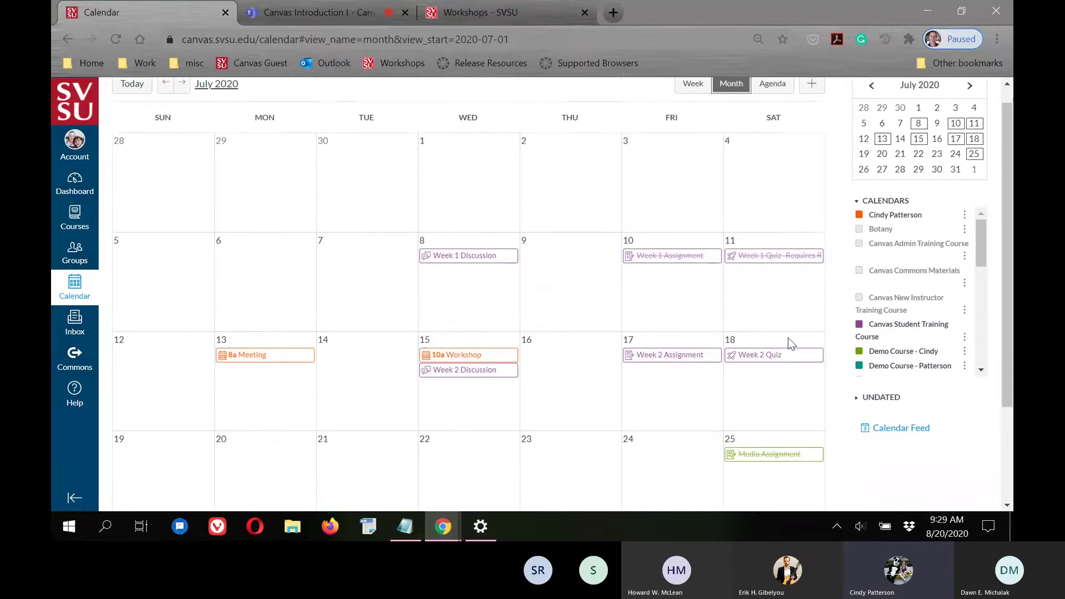
{"action": "scroll", "coordinate": [786, 341], "scroll_direction": "up", "scroll_amount": 2}
{"action": "scroll", "coordinate": [775, 276], "scroll_direction": "down", "scroll_amount": 3}
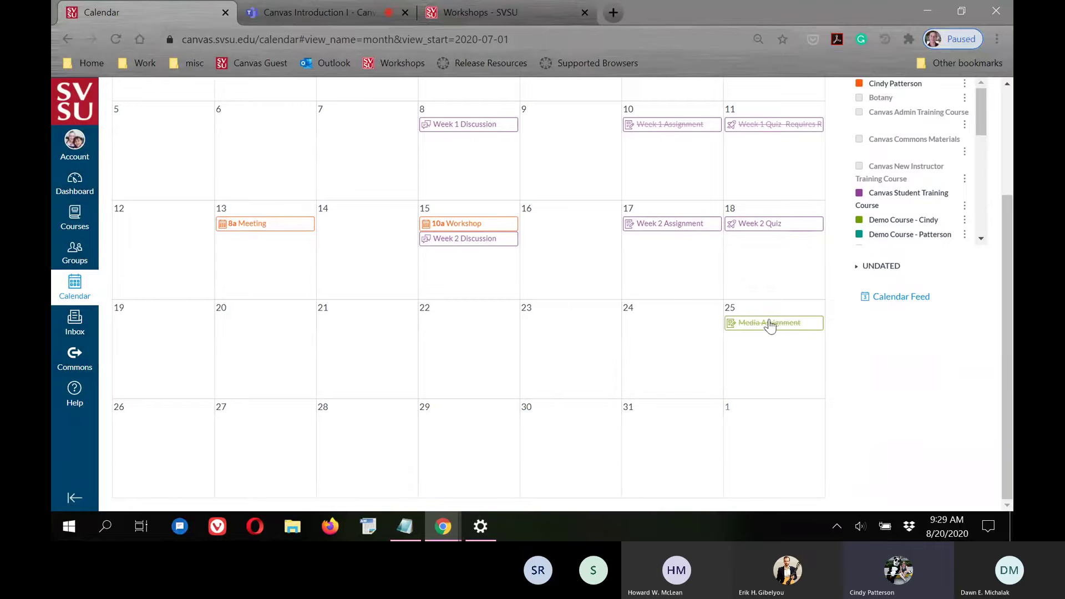
{"action": "mouse_move", "coordinate": [768, 331]}
{"action": "left_click_drag", "start_coordinate": [747, 327], "coordinate": [756, 447]}
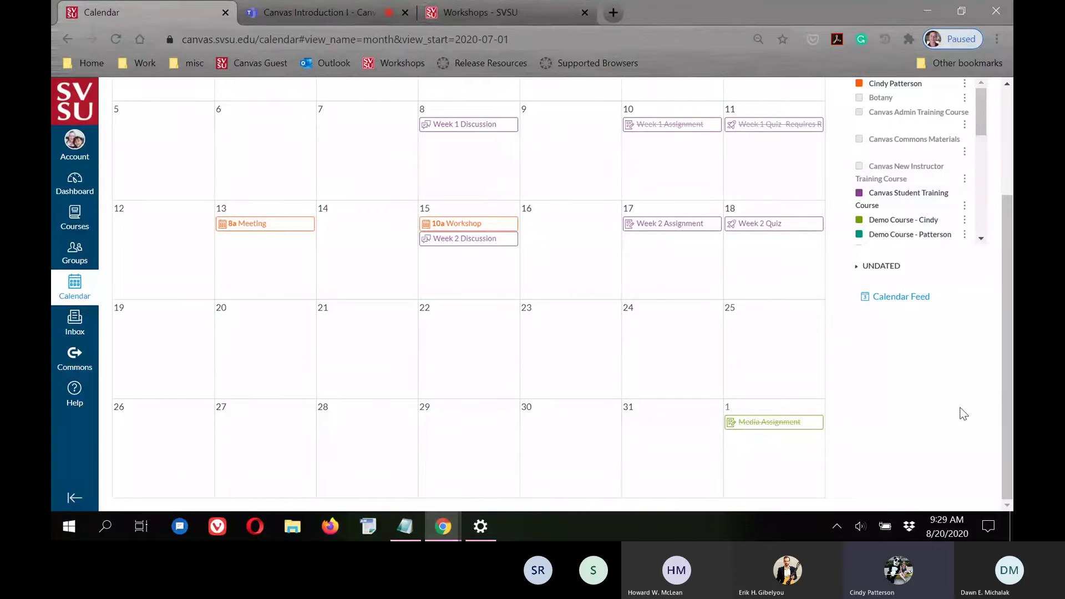
Step: Turn on the display of the Botany course calendar
{"action": "scroll", "coordinate": [904, 390], "scroll_direction": "up", "scroll_amount": 1}
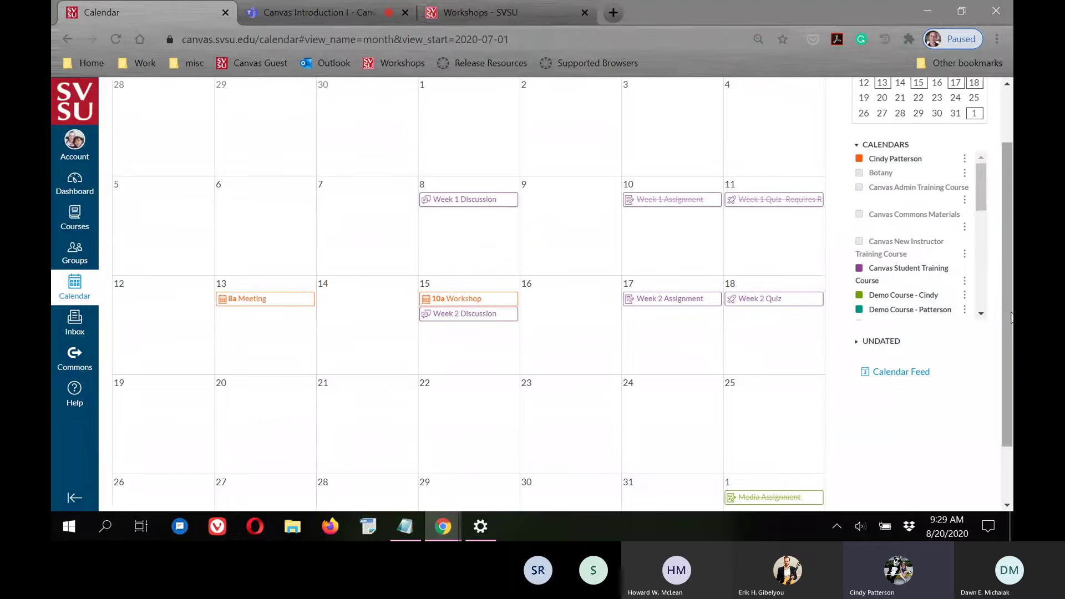
{"action": "scroll", "coordinate": [1002, 261], "scroll_direction": "up", "scroll_amount": 2}
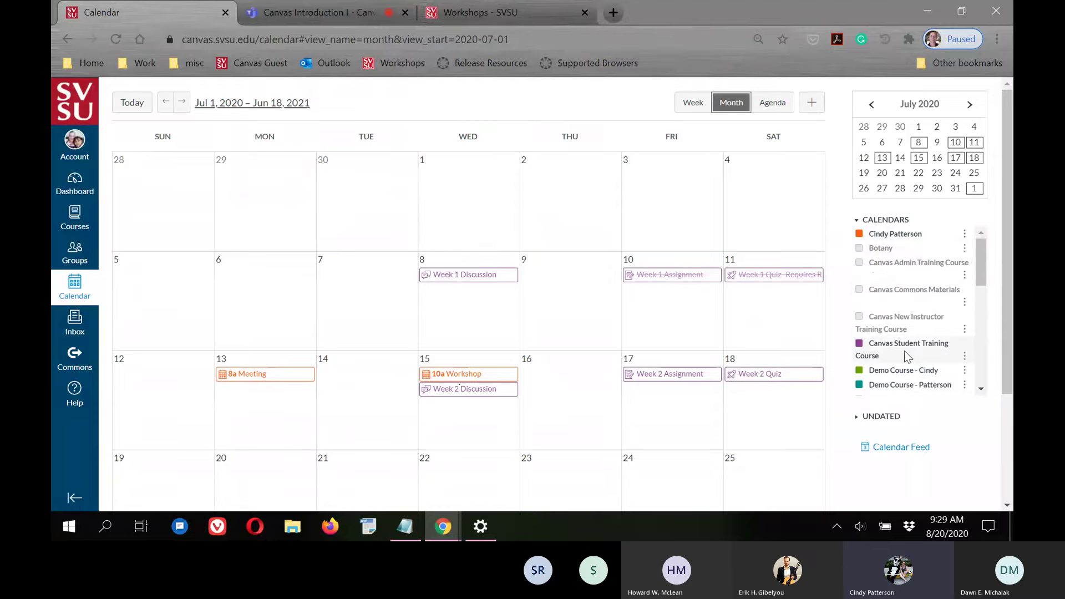
{"action": "left_click", "coordinate": [860, 249]}
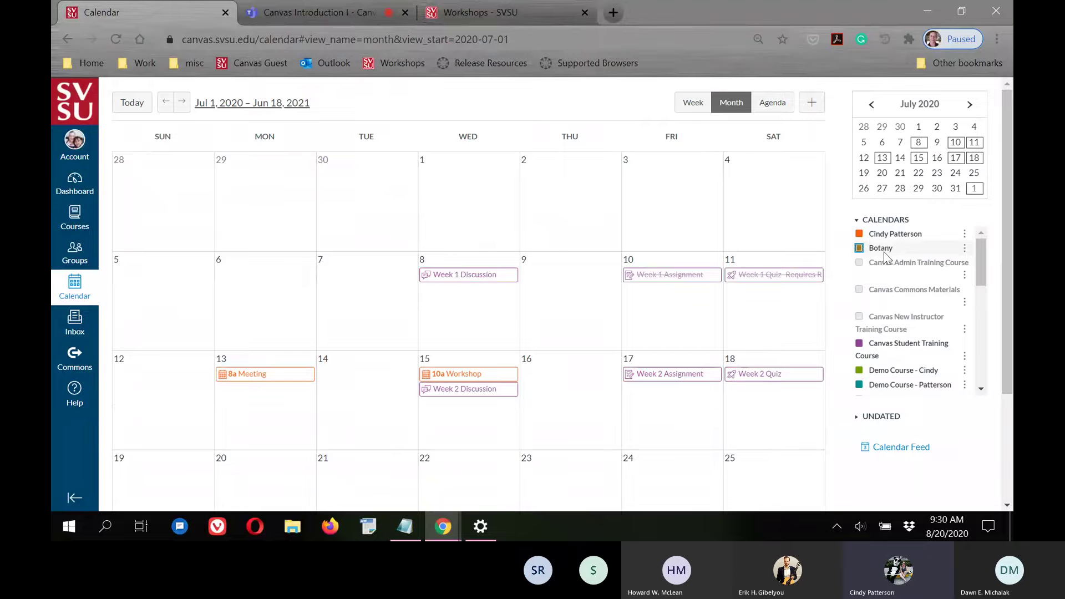
Step: Check the Botany calendar's color choices without applying one, and turn off the display of the Botany calendar
{"action": "left_click", "coordinate": [964, 250]}
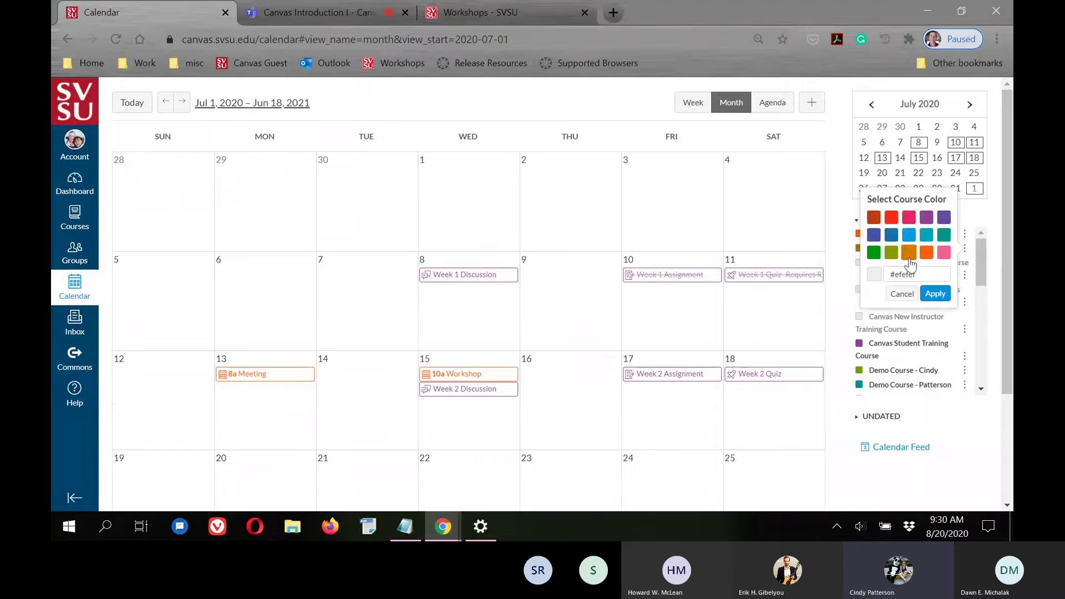
{"action": "left_click", "coordinate": [913, 299]}
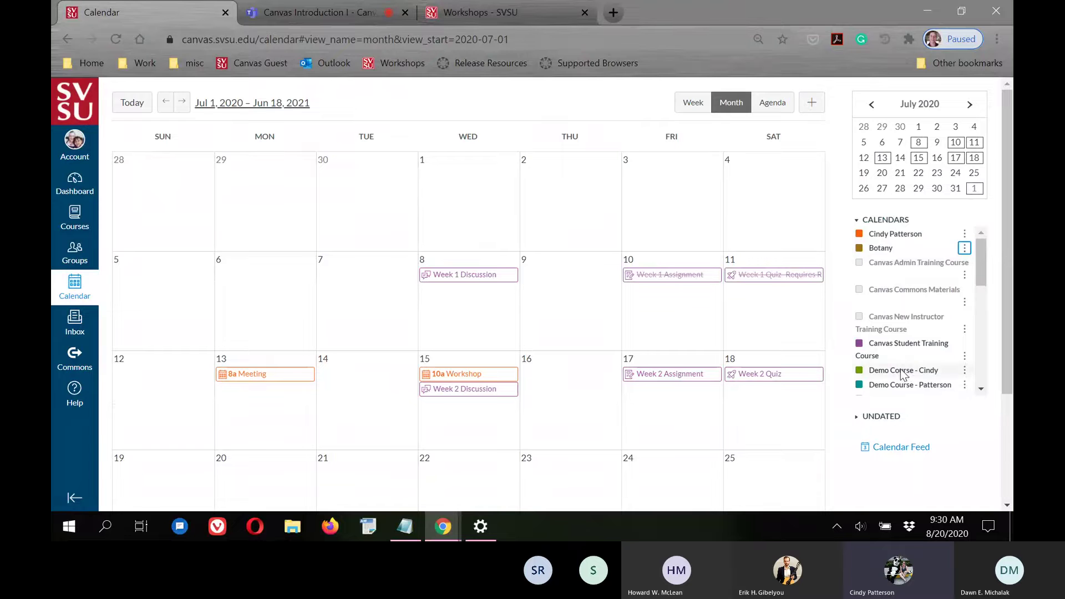
{"action": "scroll", "coordinate": [888, 382], "scroll_direction": "down", "scroll_amount": 2}
{"action": "scroll", "coordinate": [882, 347], "scroll_direction": "up", "scroll_amount": 3}
{"action": "left_click", "coordinate": [859, 248]}
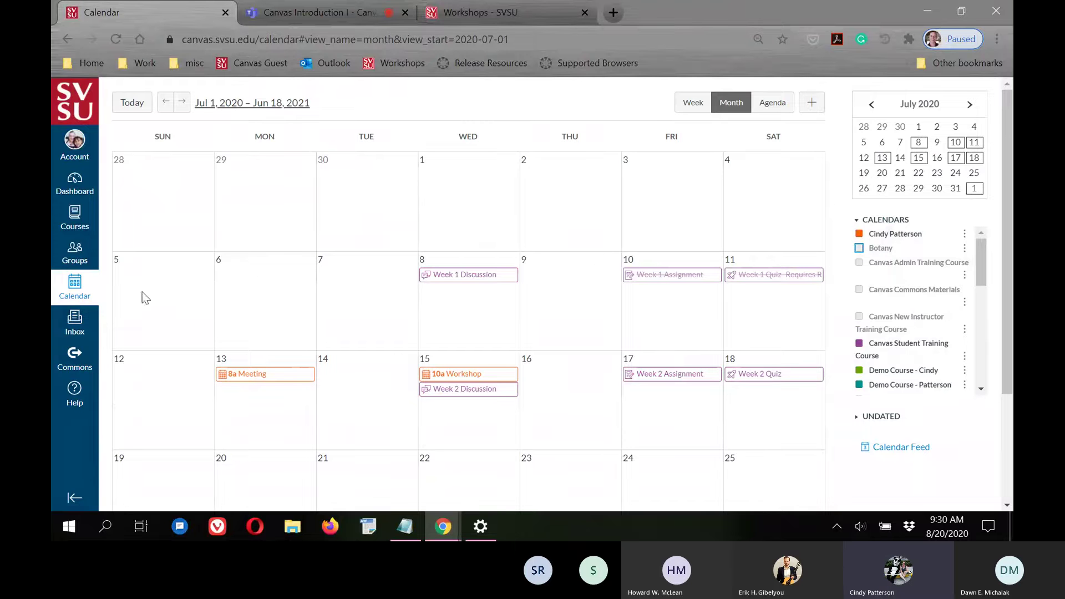
Step: Open the Inbox, review the course filter's categories, and filter the conversations by the ENGL 254 Development course
{"action": "left_click", "coordinate": [74, 331]}
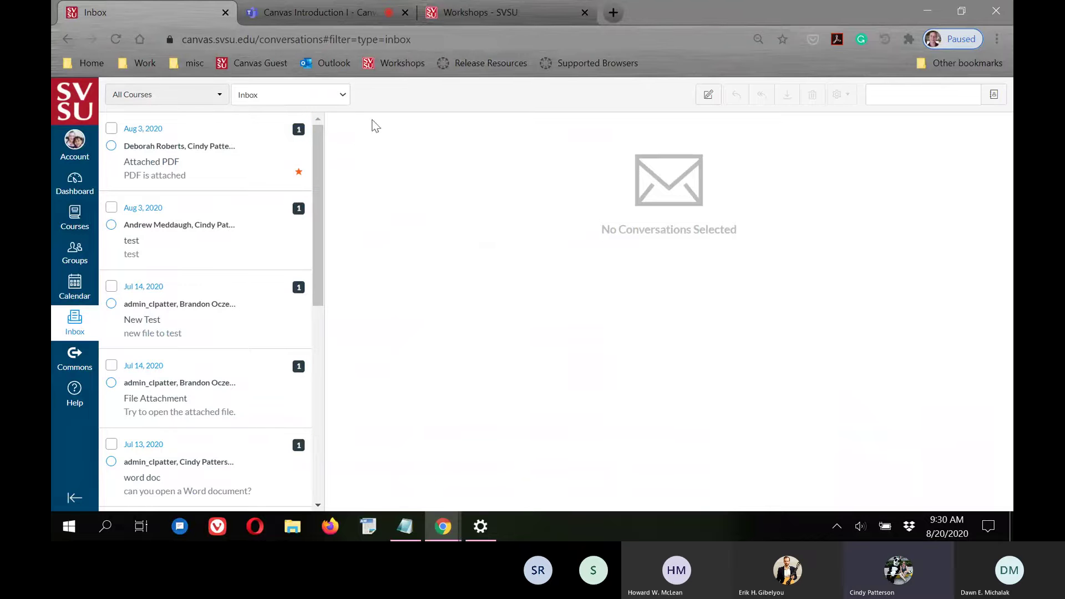
{"action": "left_click", "coordinate": [213, 96]}
{"action": "mouse_move", "coordinate": [165, 145]}
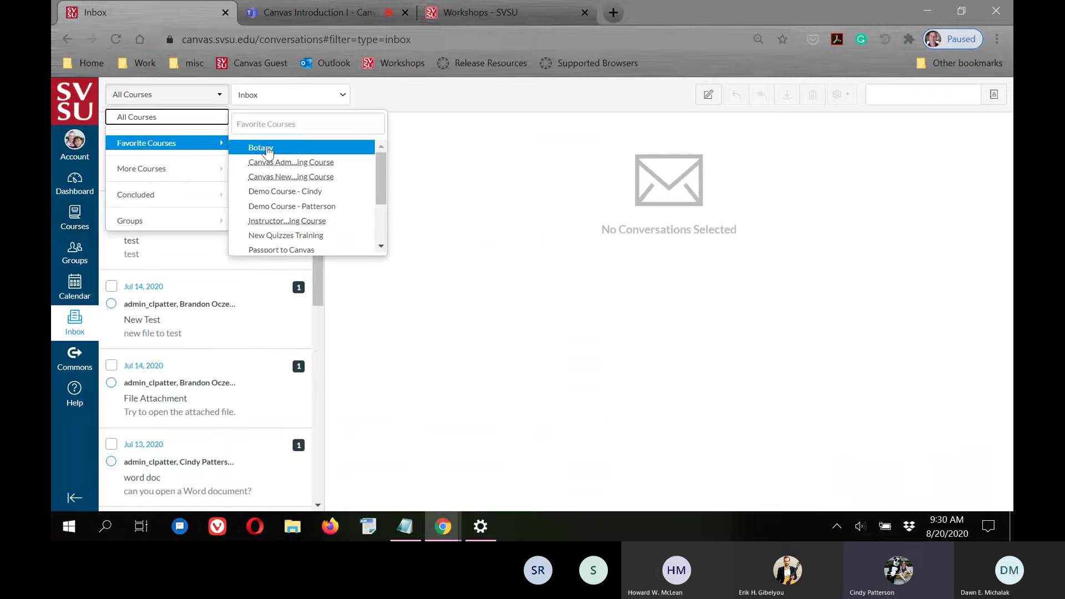
{"action": "mouse_move", "coordinate": [178, 174]}
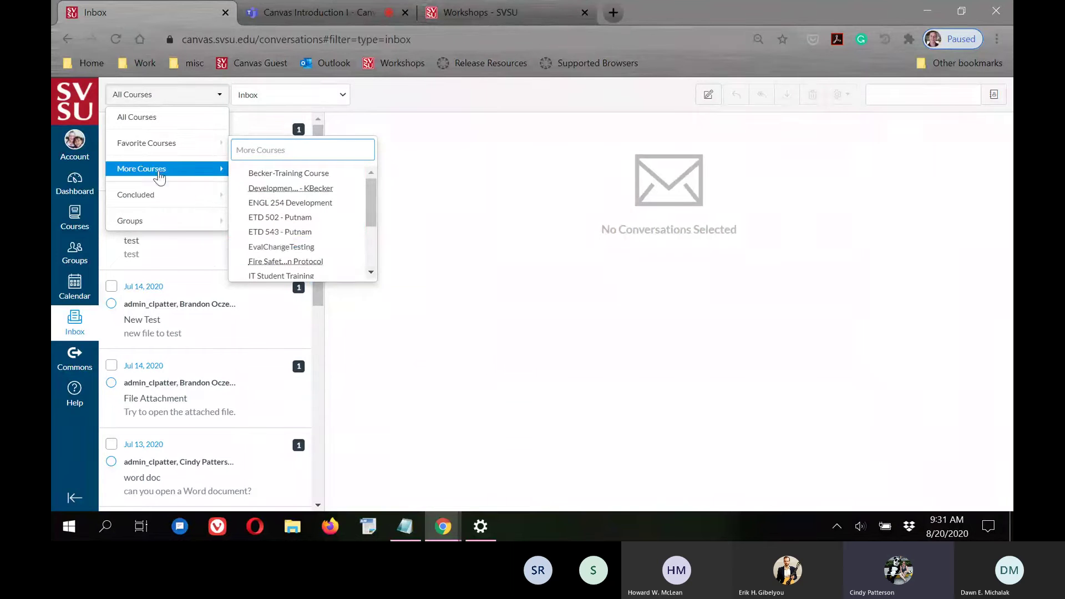
{"action": "mouse_move", "coordinate": [161, 198]}
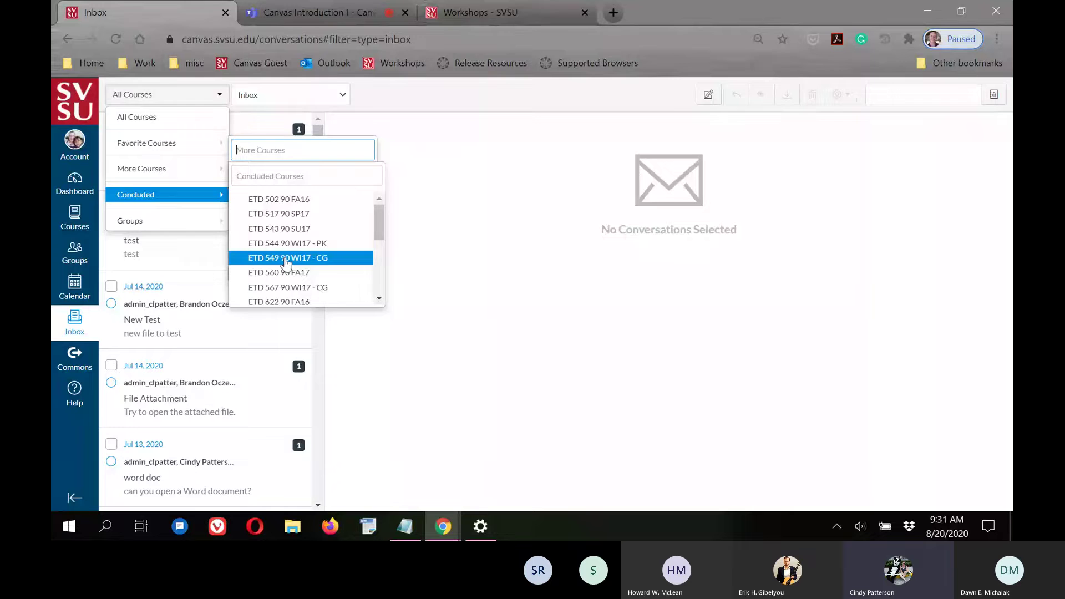
{"action": "mouse_move", "coordinate": [189, 221]}
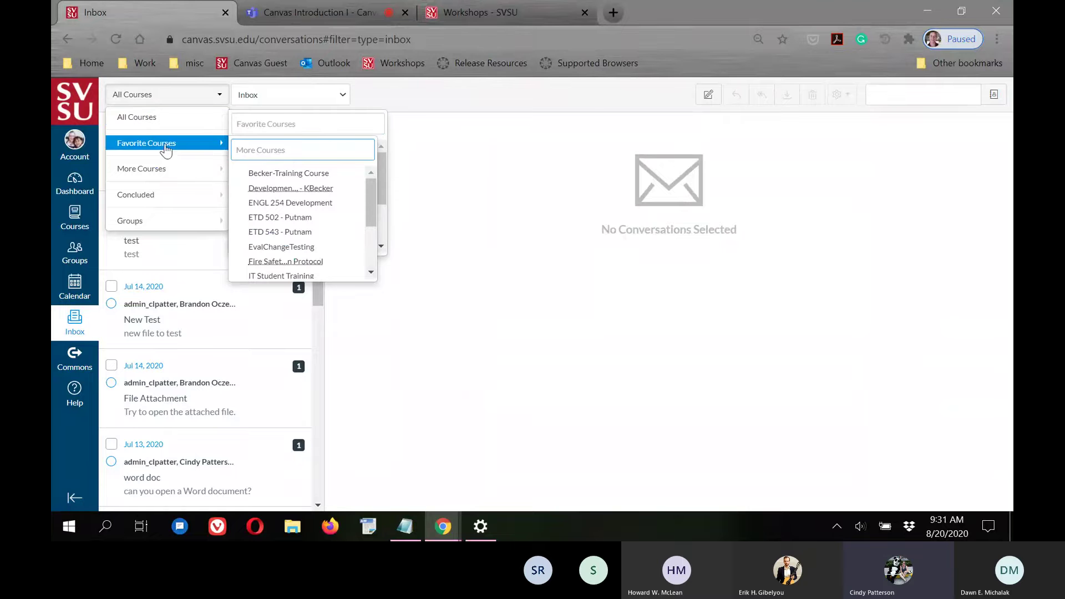
{"action": "left_click", "coordinate": [293, 204]}
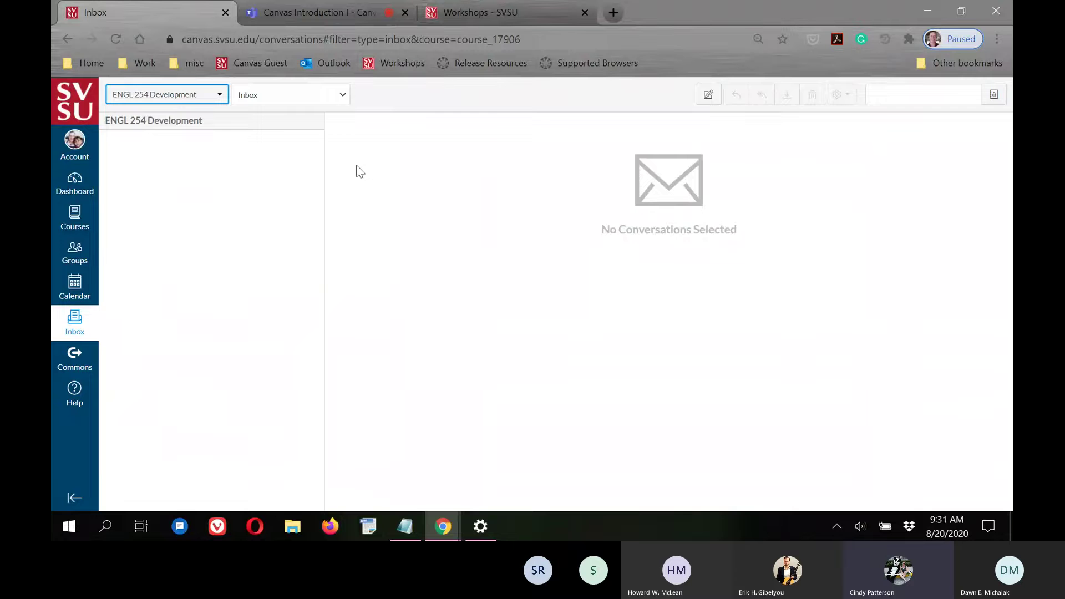
Step: Reset the course filter to All Courses, and show the Sent conversations
{"action": "left_click", "coordinate": [219, 99]}
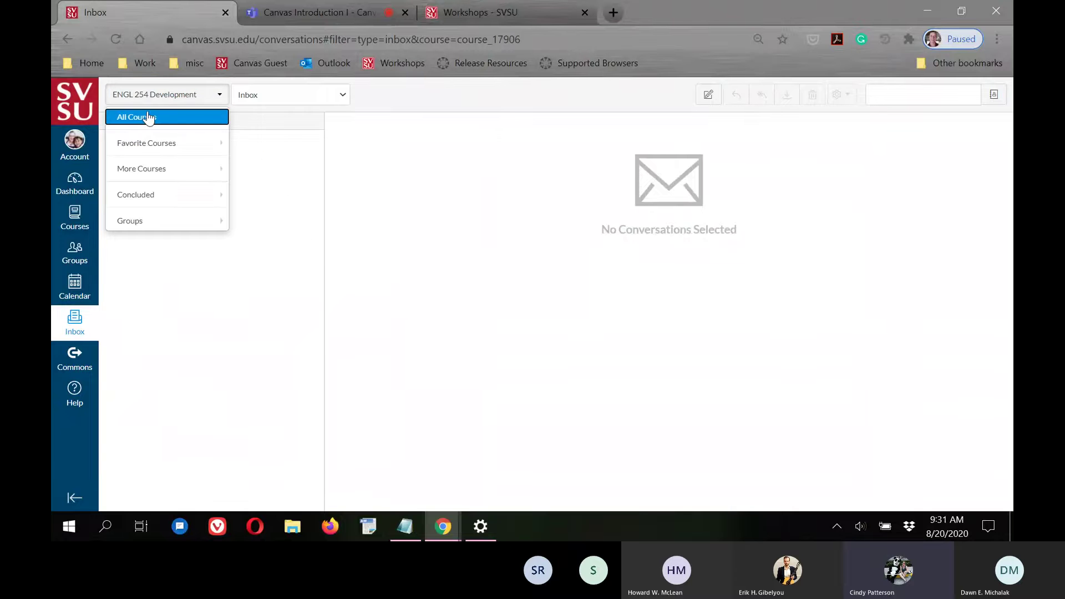
{"action": "left_click", "coordinate": [132, 114]}
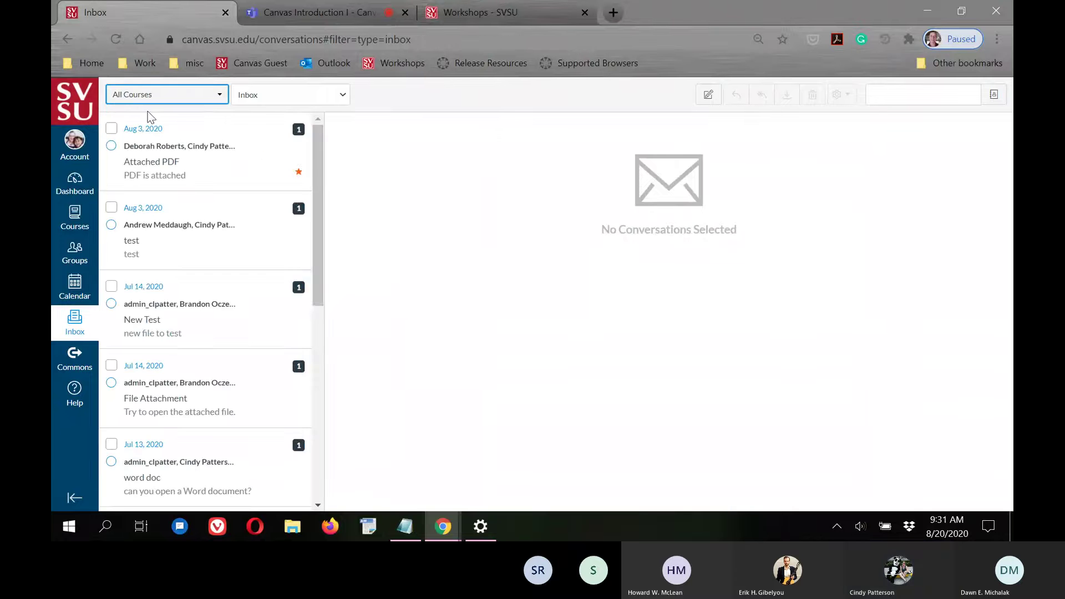
{"action": "left_click", "coordinate": [303, 95]}
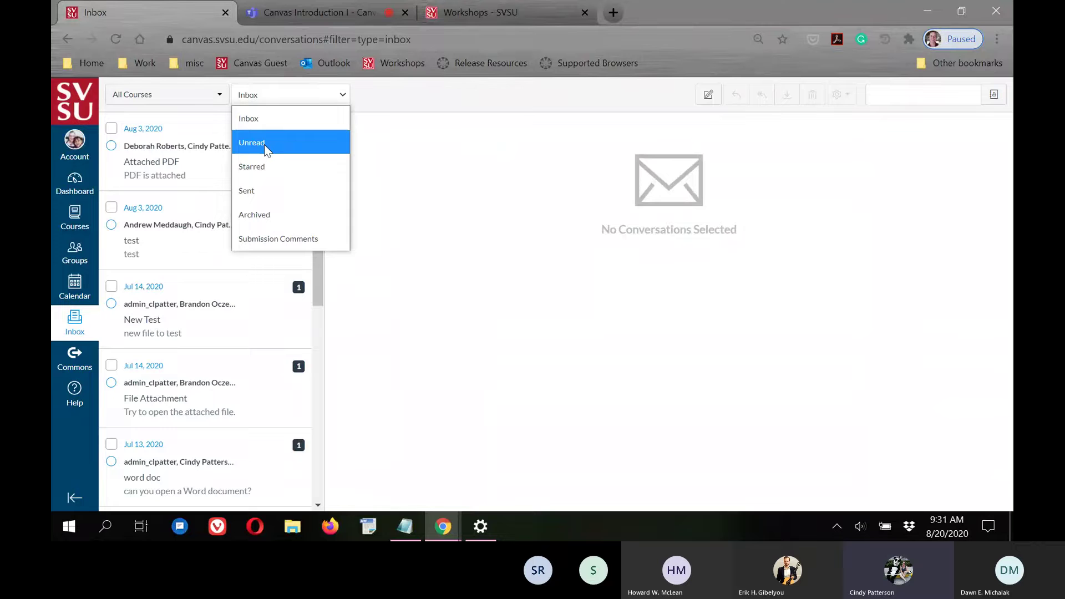
{"action": "left_click", "coordinate": [258, 190]}
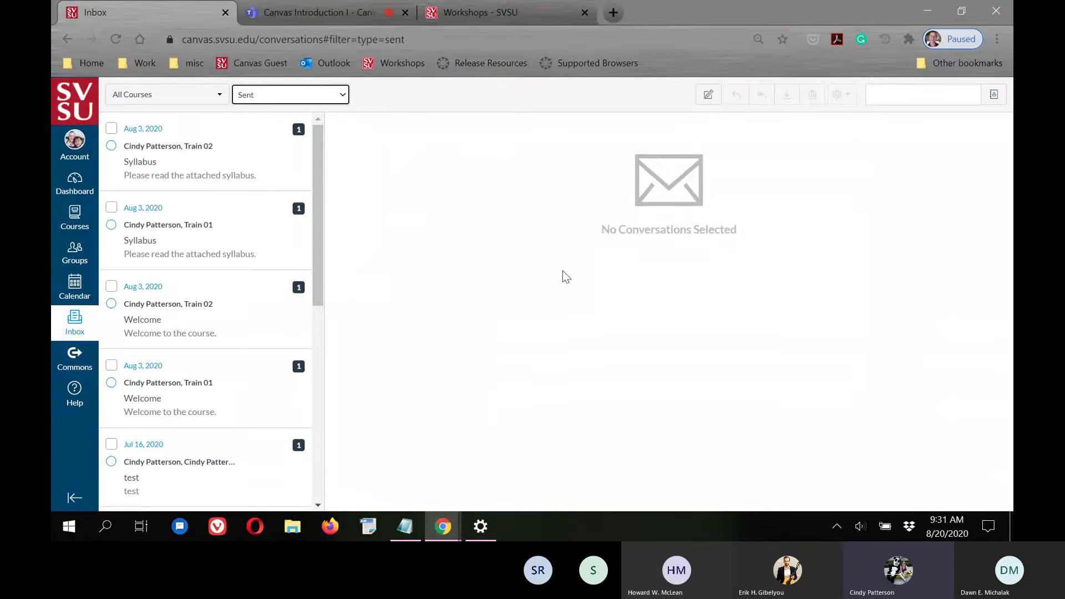
Step: Filter the sent conversations by the ENGL 254 Development course
{"action": "left_click", "coordinate": [166, 94]}
{"action": "mouse_move", "coordinate": [208, 189]}
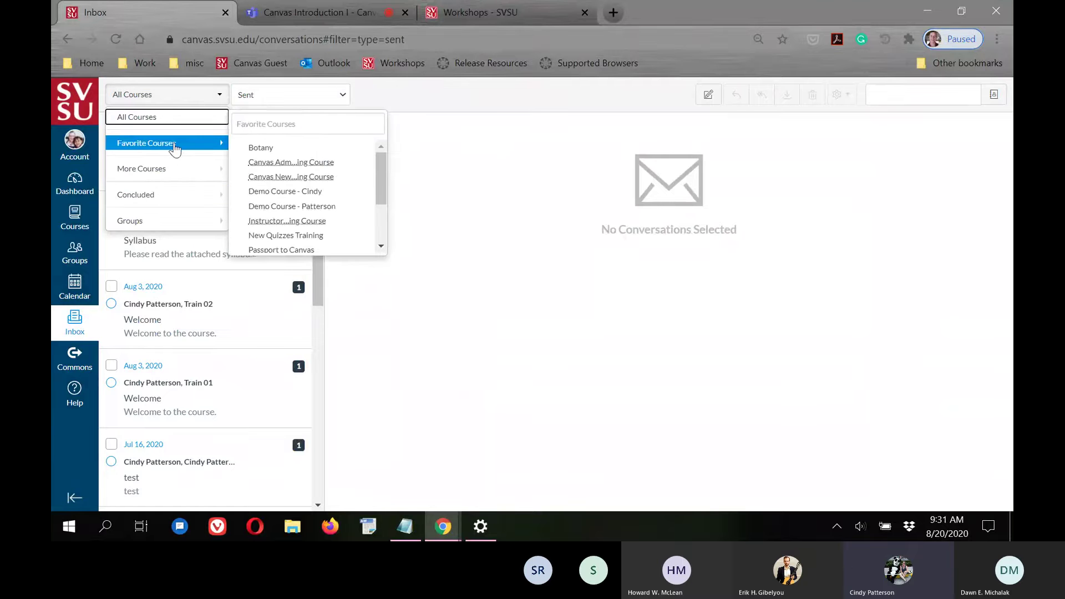
{"action": "left_click", "coordinate": [546, 371]}
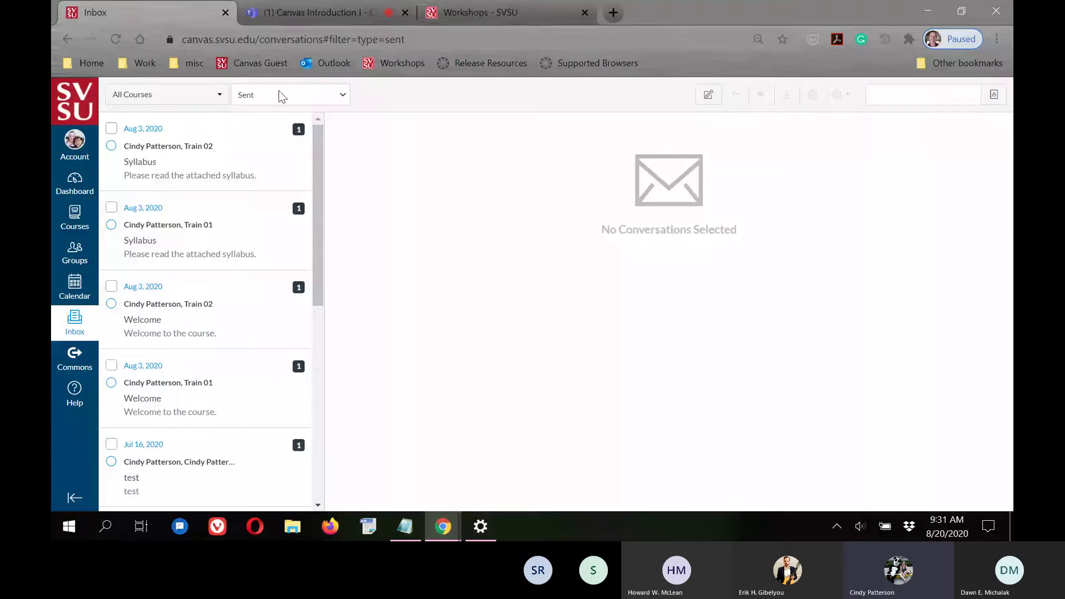
{"action": "left_click", "coordinate": [166, 95]}
{"action": "left_click", "coordinate": [281, 204]}
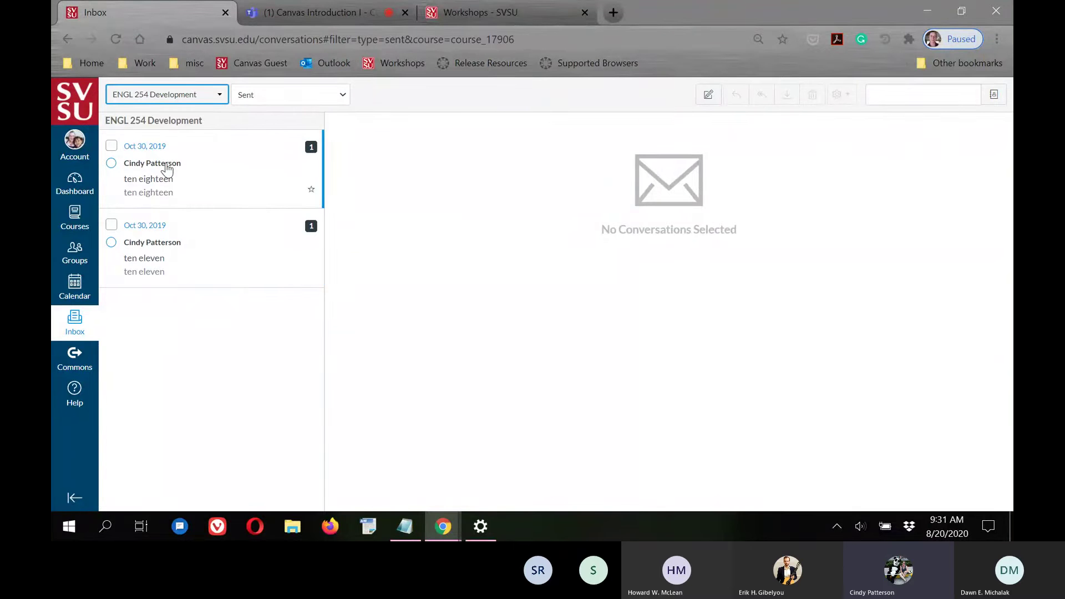
Step: Return the sent conversations to All Courses, and switch the message filter to Submission Comments
{"action": "left_click", "coordinate": [222, 96]}
{"action": "left_click", "coordinate": [190, 115]}
{"action": "left_click", "coordinate": [309, 94]}
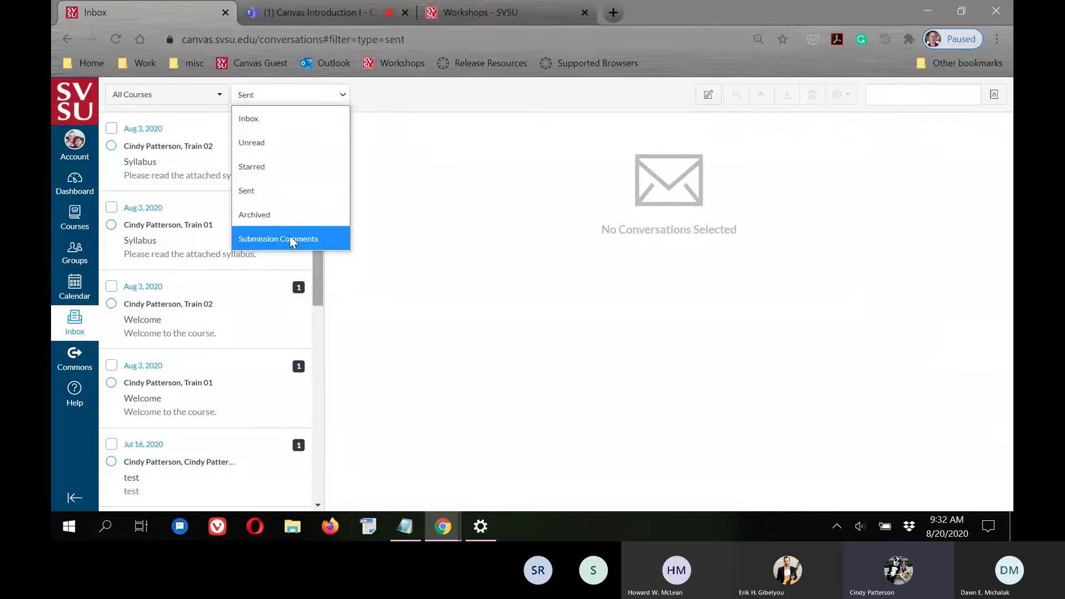
{"action": "left_click", "coordinate": [263, 242]}
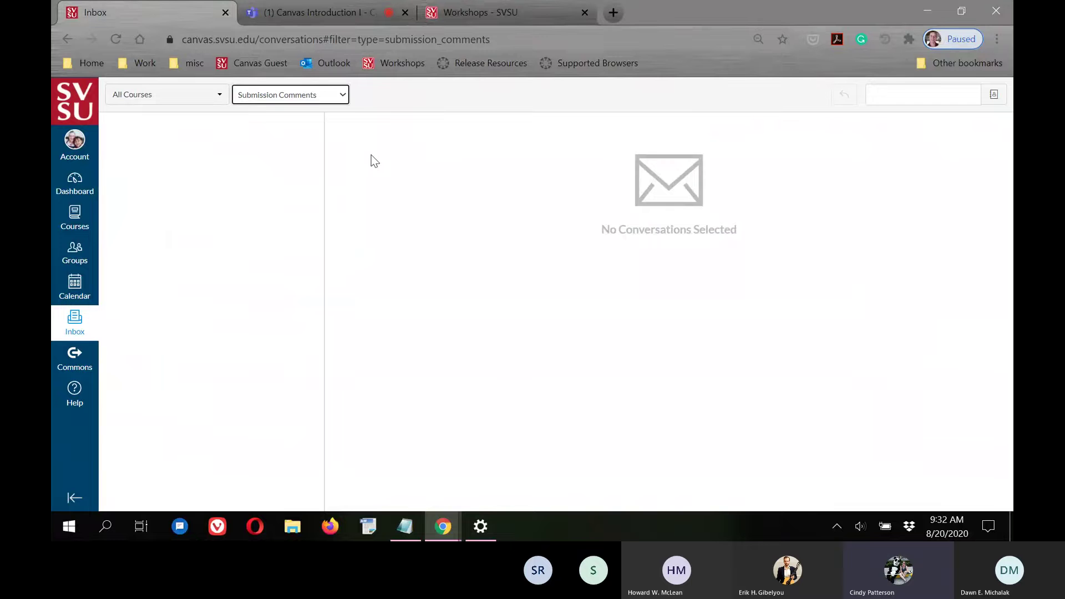
{"action": "left_click", "coordinate": [261, 93]}
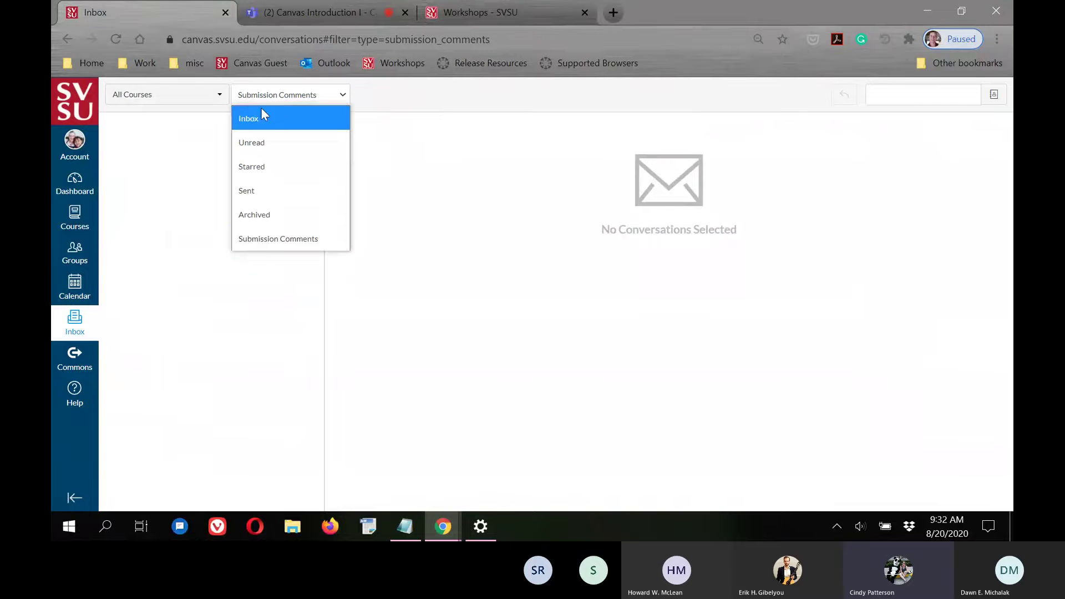
{"action": "left_click", "coordinate": [295, 238]}
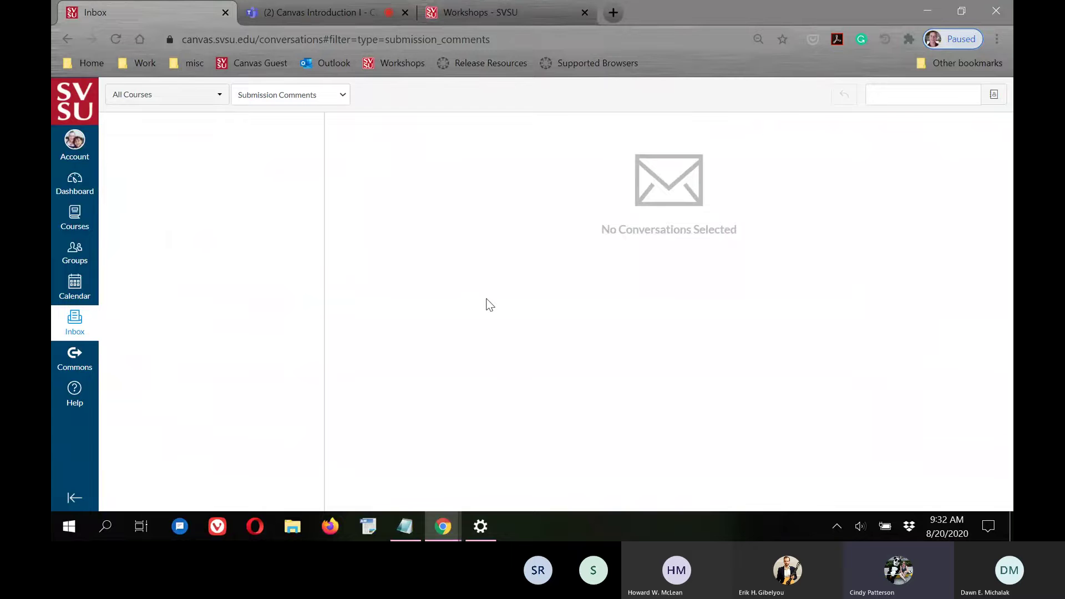
Step: Switch to the Microsoft Teams meeting to read the participant's question in the chat, and return to the Canvas Inbox
{"action": "left_click", "coordinate": [320, 12]}
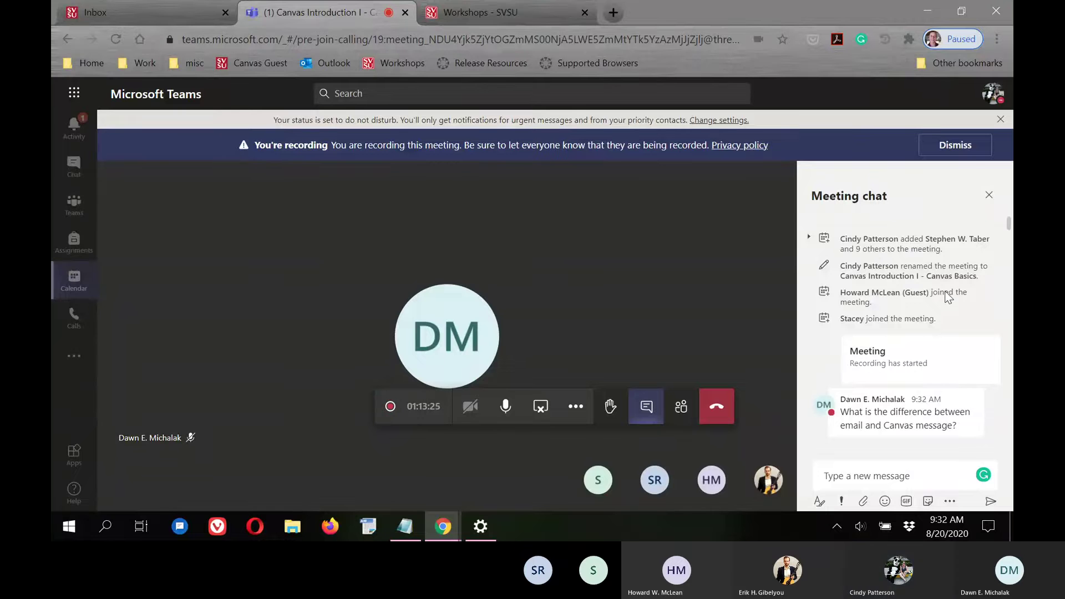
{"action": "left_click", "coordinate": [143, 13]}
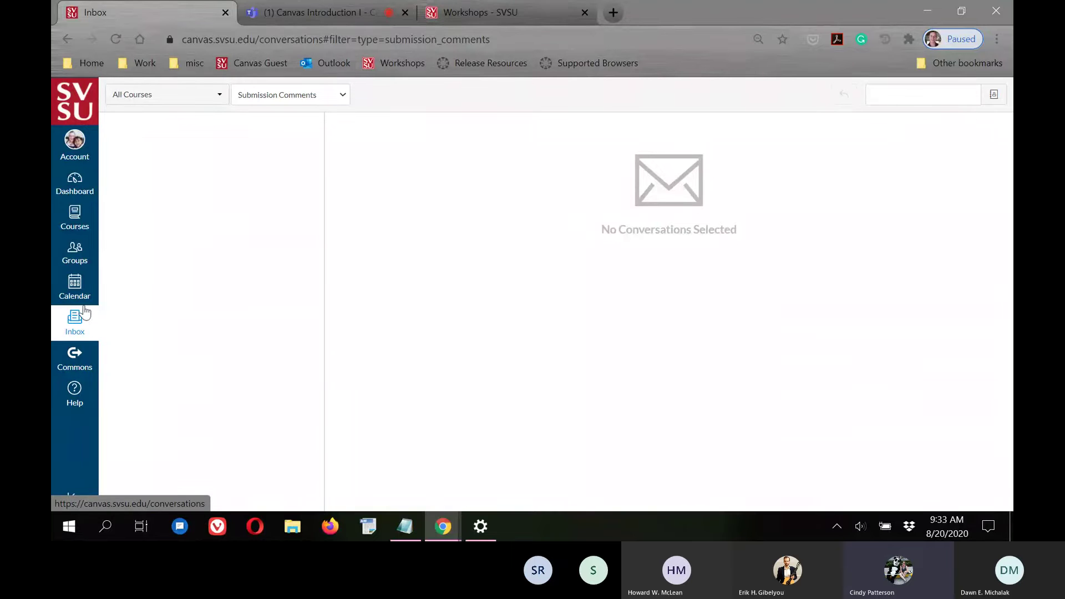
{"action": "left_click", "coordinate": [293, 10]}
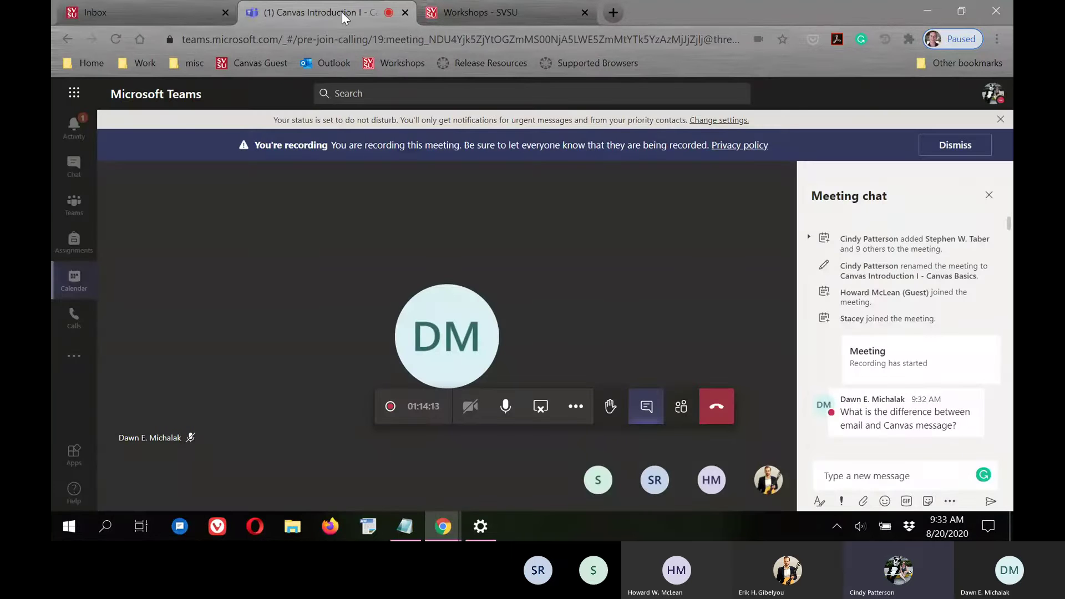
{"action": "left_click", "coordinate": [102, 15]}
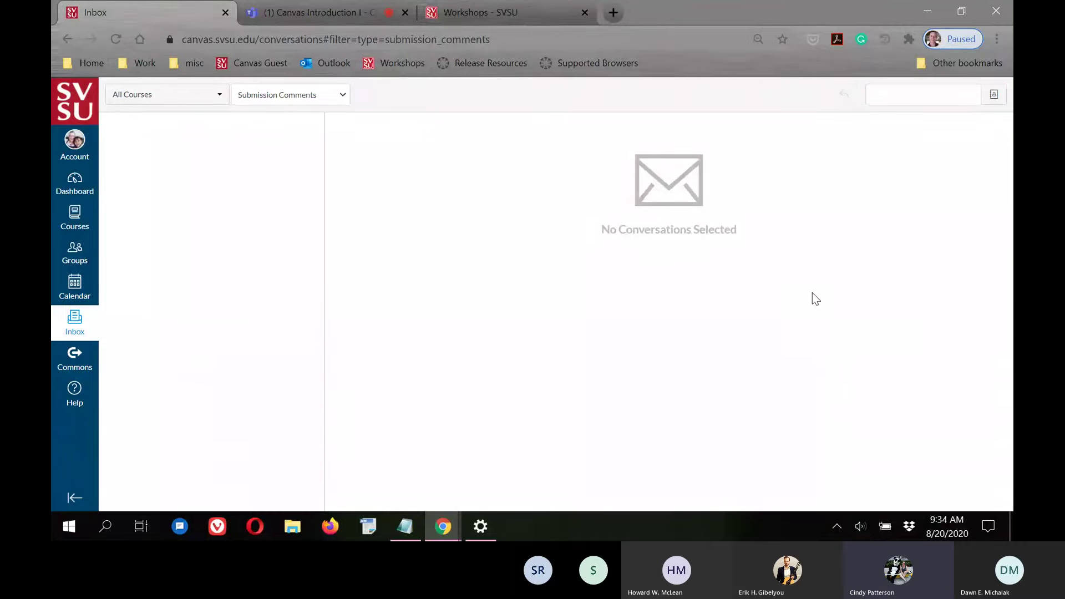
Step: Reload the Inbox and compose a new message for the favorite Demo Course that carries the instructor's surname
{"action": "left_click", "coordinate": [77, 330]}
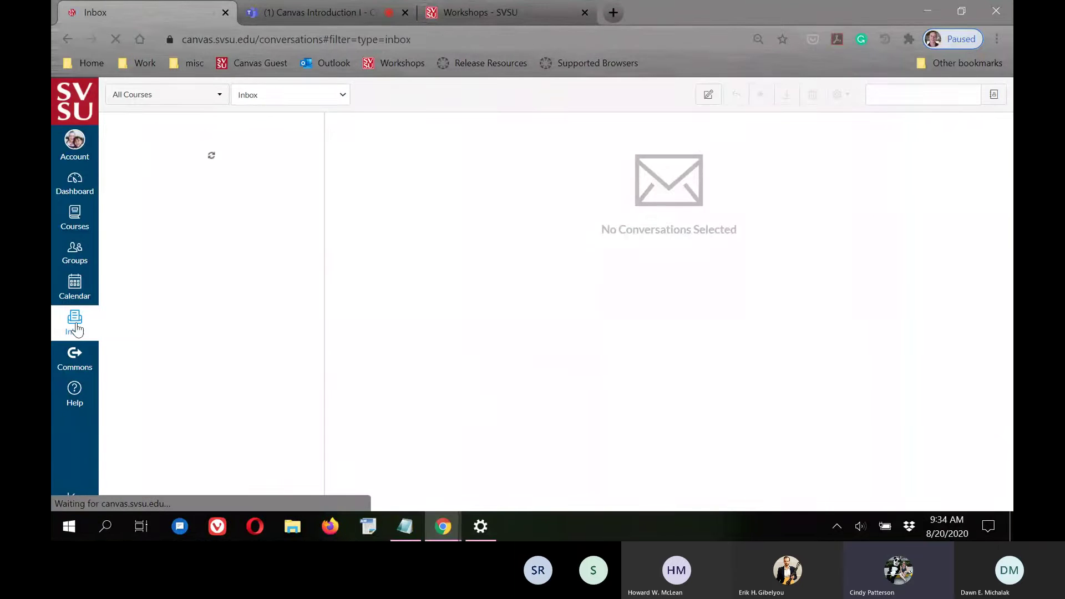
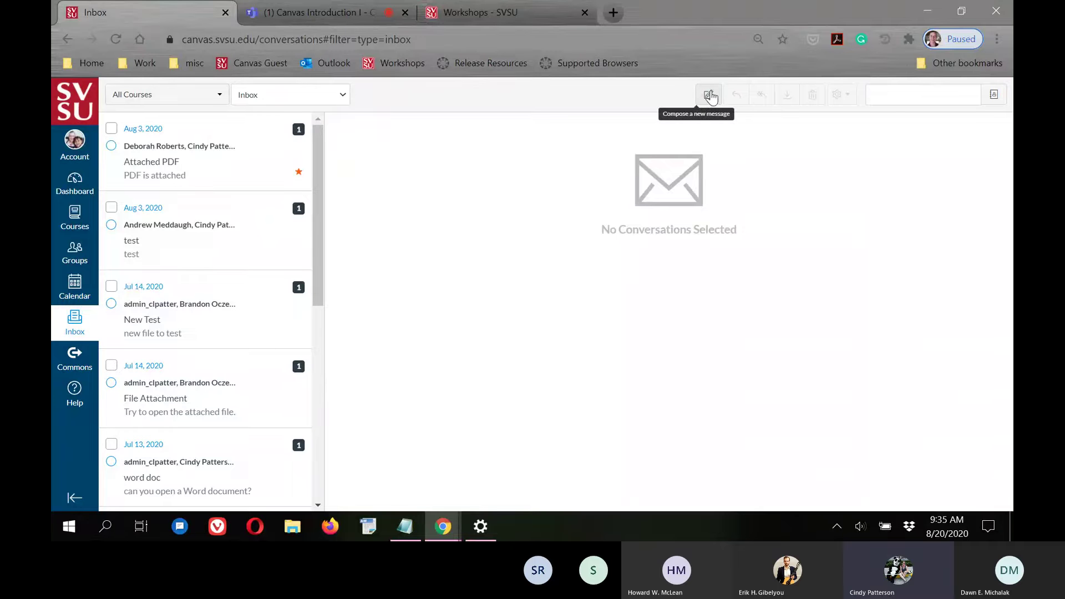
{"action": "left_click", "coordinate": [710, 96]}
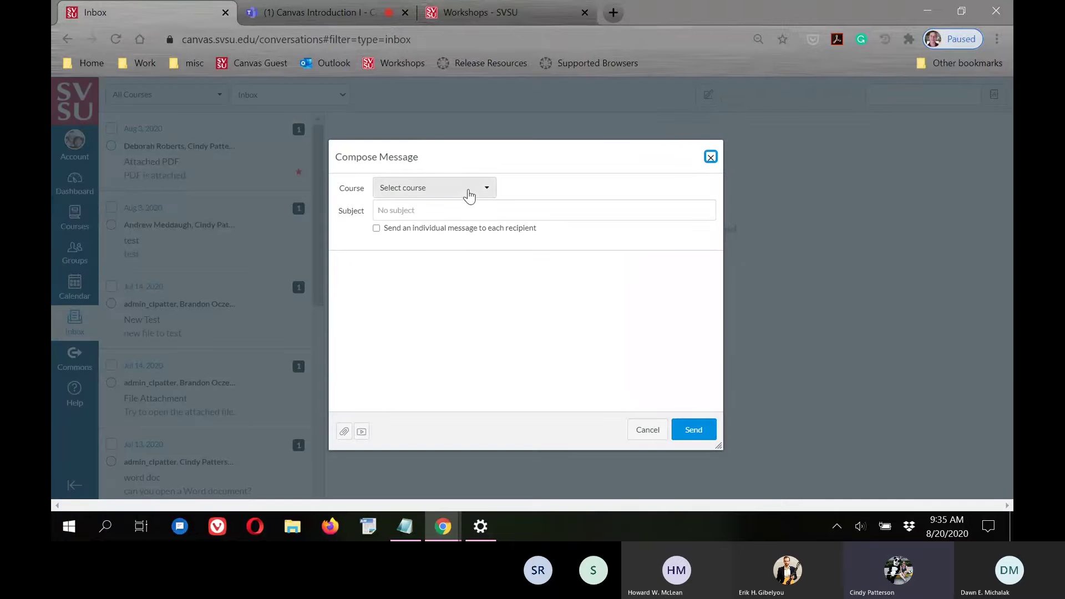
{"action": "left_click", "coordinate": [468, 191]}
{"action": "mouse_move", "coordinate": [431, 238]}
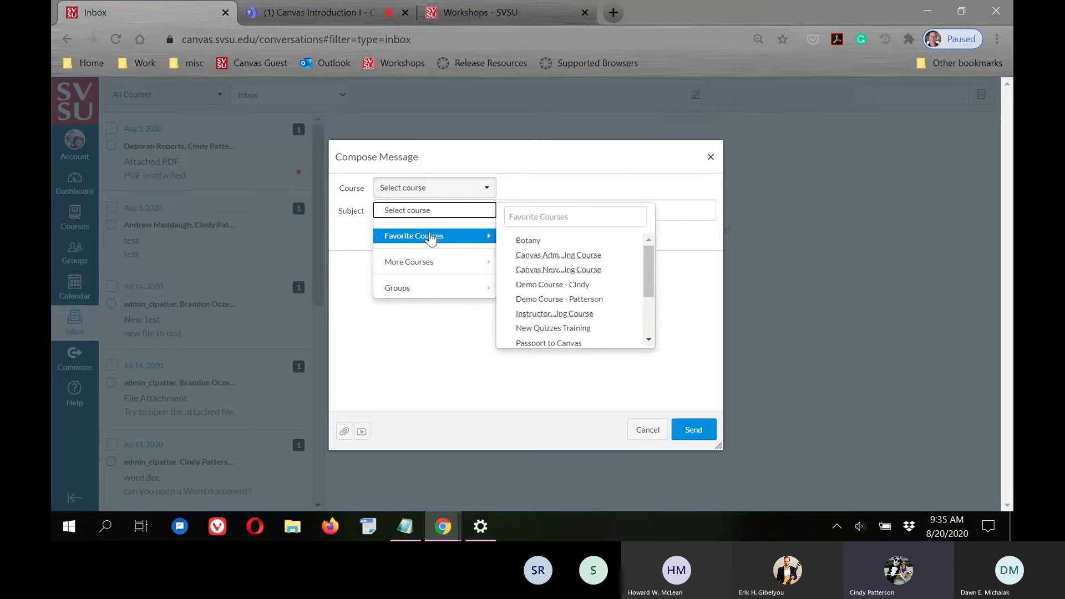
{"action": "mouse_move", "coordinate": [433, 262]}
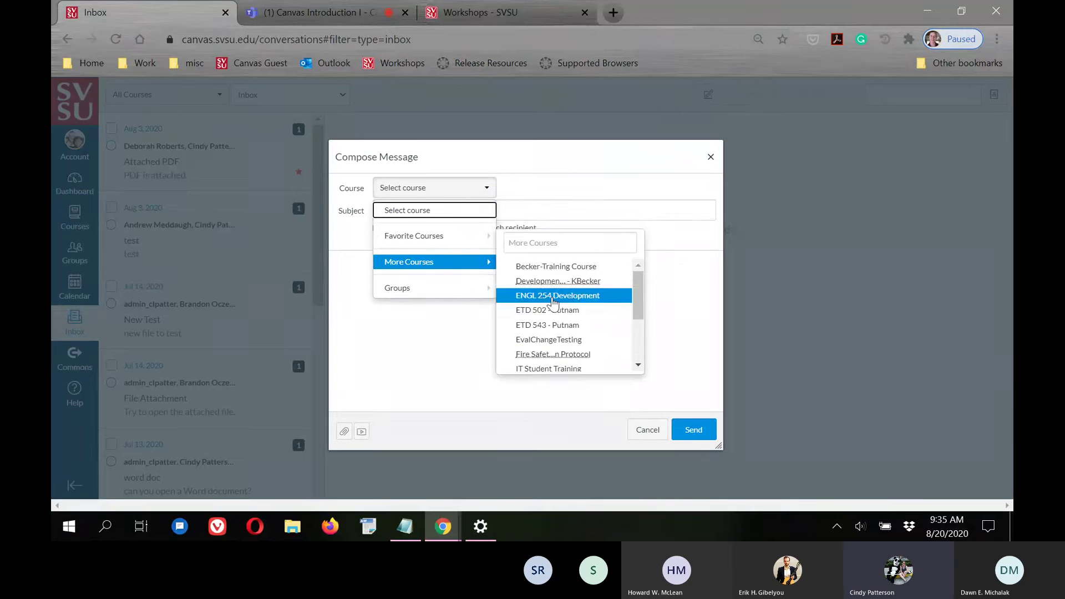
{"action": "mouse_move", "coordinate": [475, 238]}
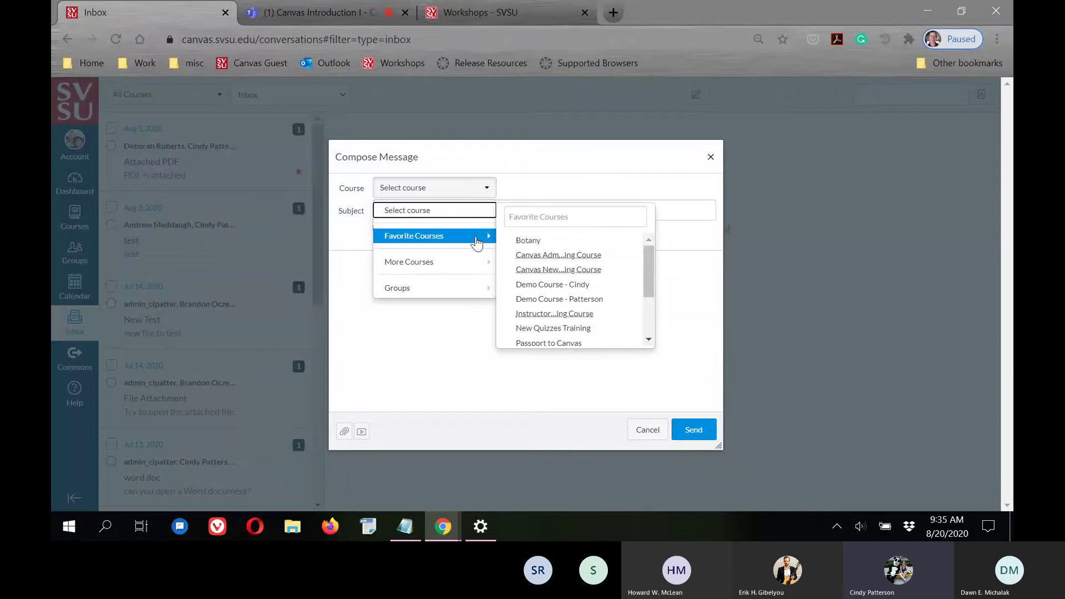
{"action": "left_click", "coordinate": [575, 300]}
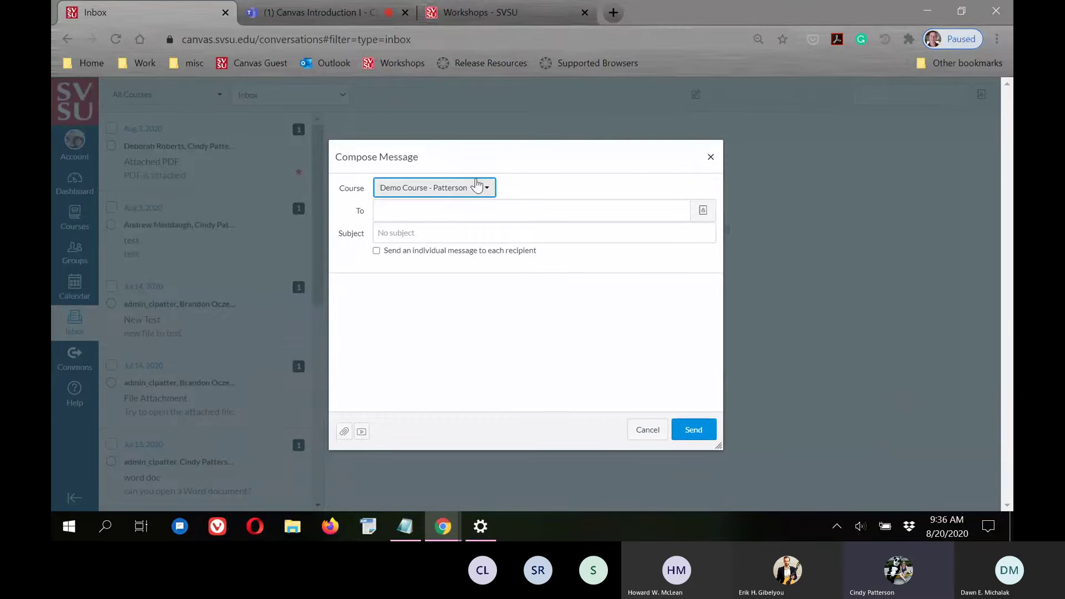
Step: Address the message to all Students of the course, set the subject to "Welcome", and highlight the individual-message option's label
{"action": "left_click", "coordinate": [703, 213]}
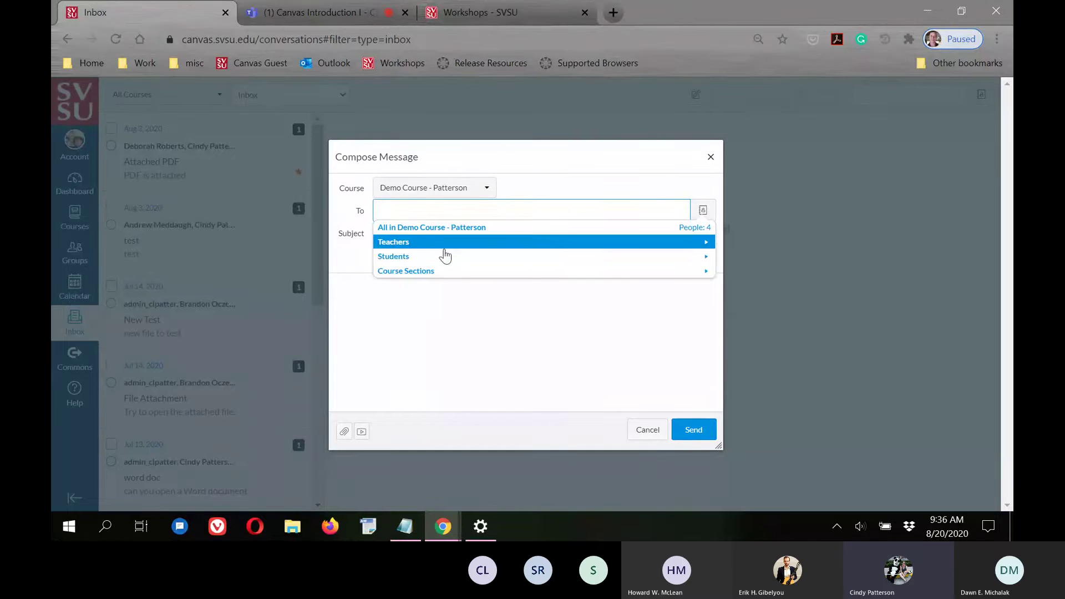
{"action": "left_click", "coordinate": [441, 256]}
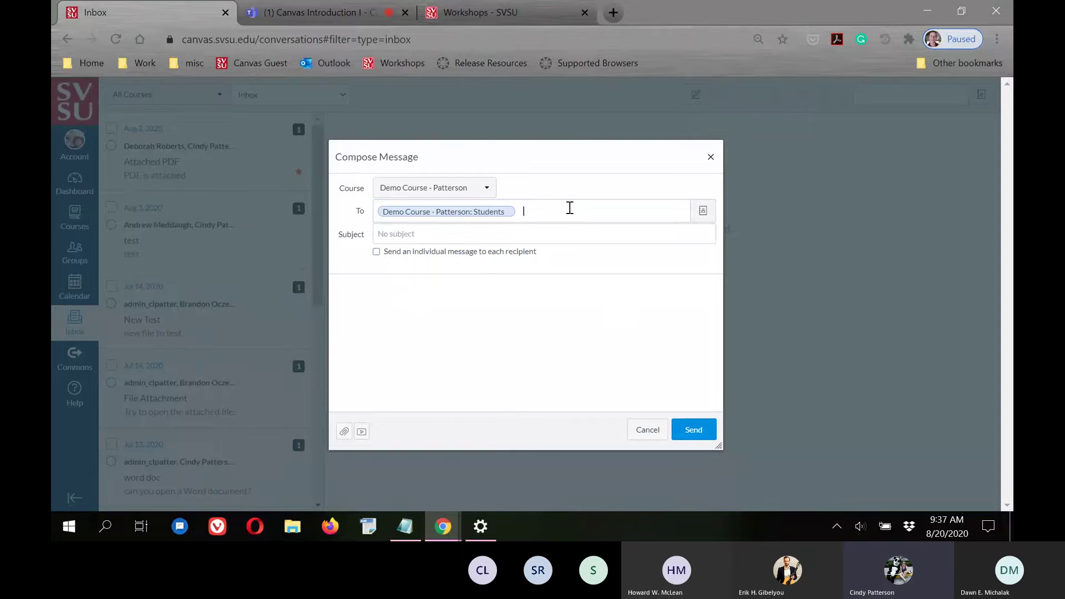
{"action": "left_click", "coordinate": [420, 234]}
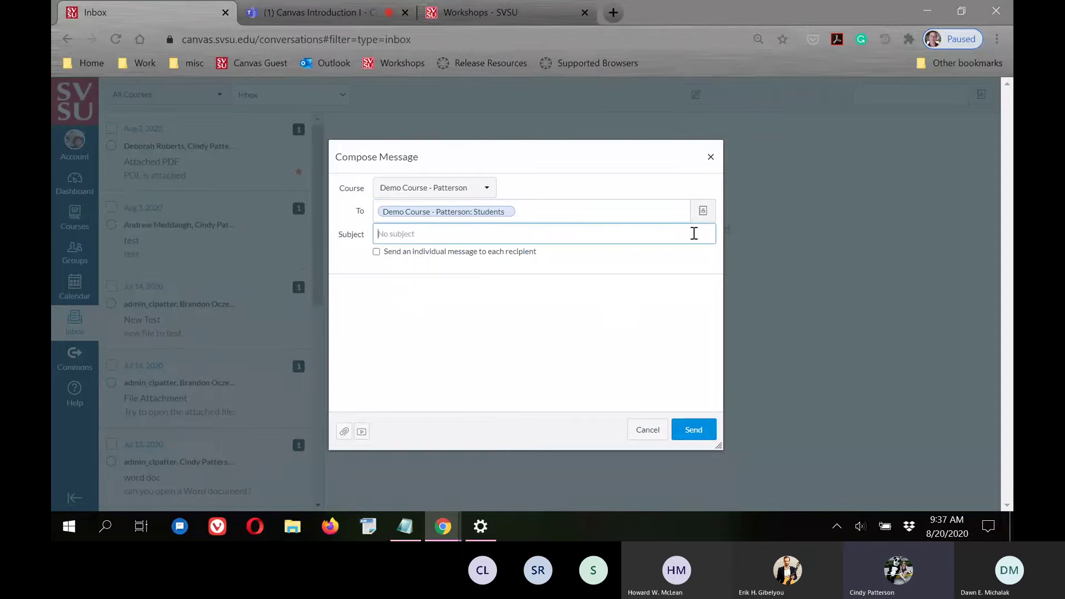
{"action": "type", "text": "Welcome"}
{"action": "left_click", "coordinate": [406, 303]}
{"action": "left_click_drag", "start_coordinate": [386, 258], "coordinate": [496, 270]}
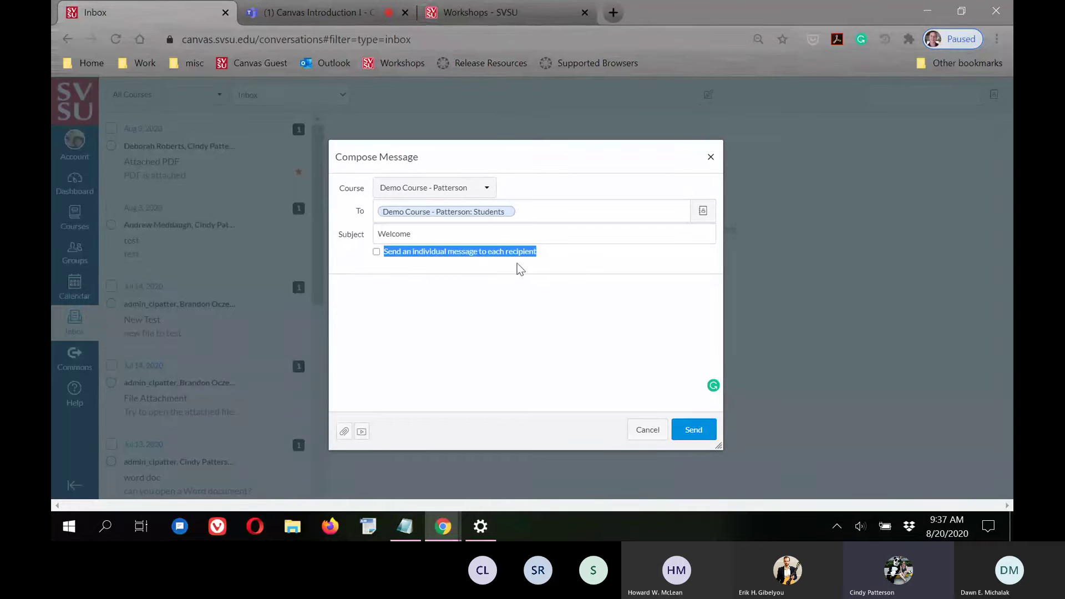
Step: Enable sending an individual message to each recipient, and write "Welcome to my course." as the message body
{"action": "left_click", "coordinate": [513, 308]}
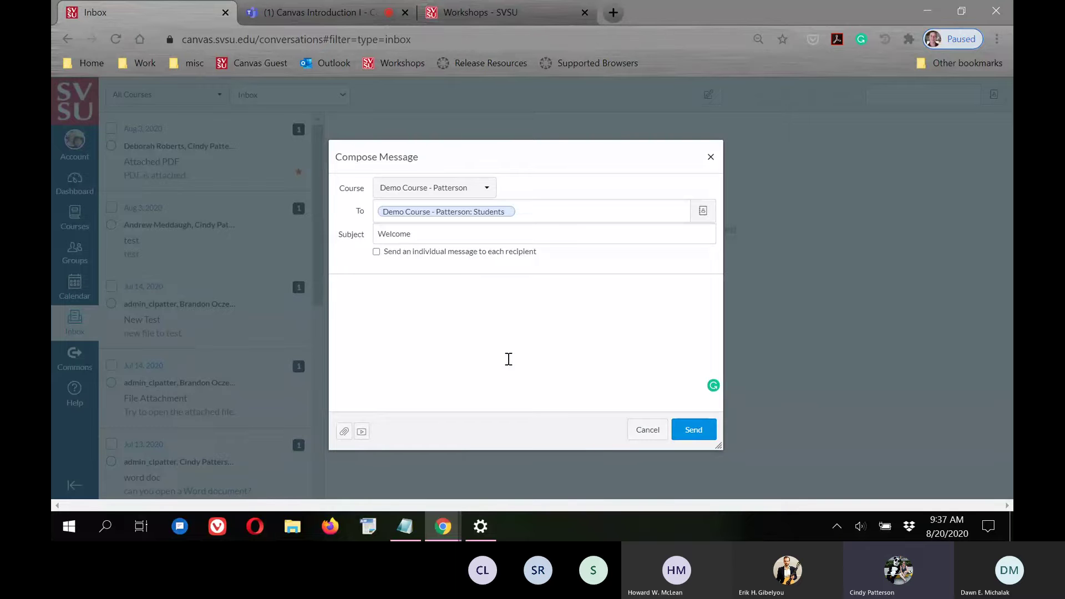
{"action": "left_click", "coordinate": [368, 327]}
{"action": "left_click", "coordinate": [432, 327]}
{"action": "type", "text": "W"}
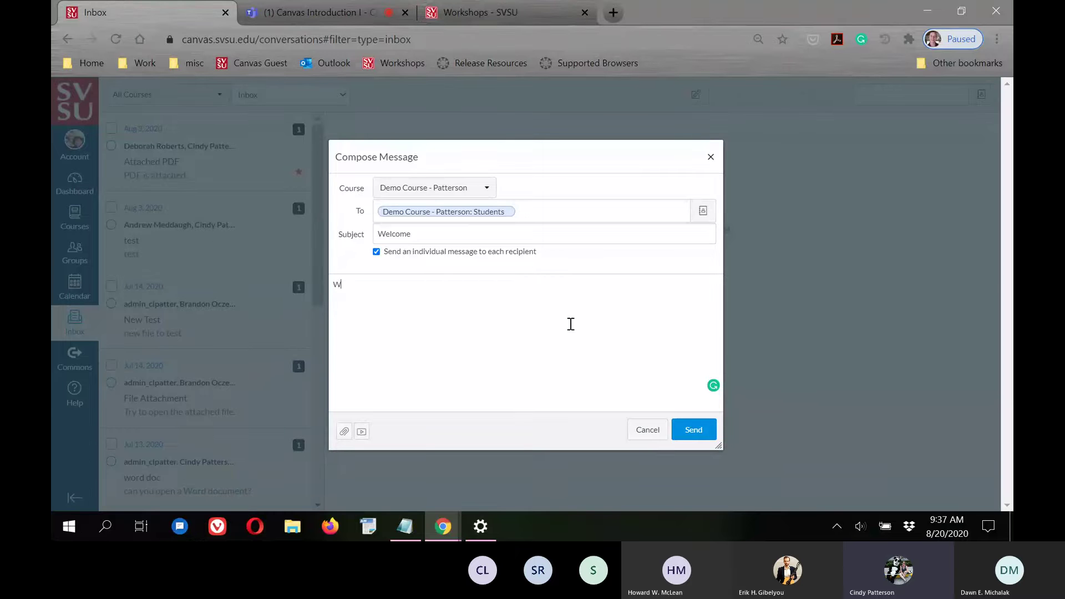
{"action": "type", "text": "elcome to my cours"}
Step: Record an audio-only media comment with the webcam turned off, save it to the message, and send the message
{"action": "left_click", "coordinate": [361, 432]}
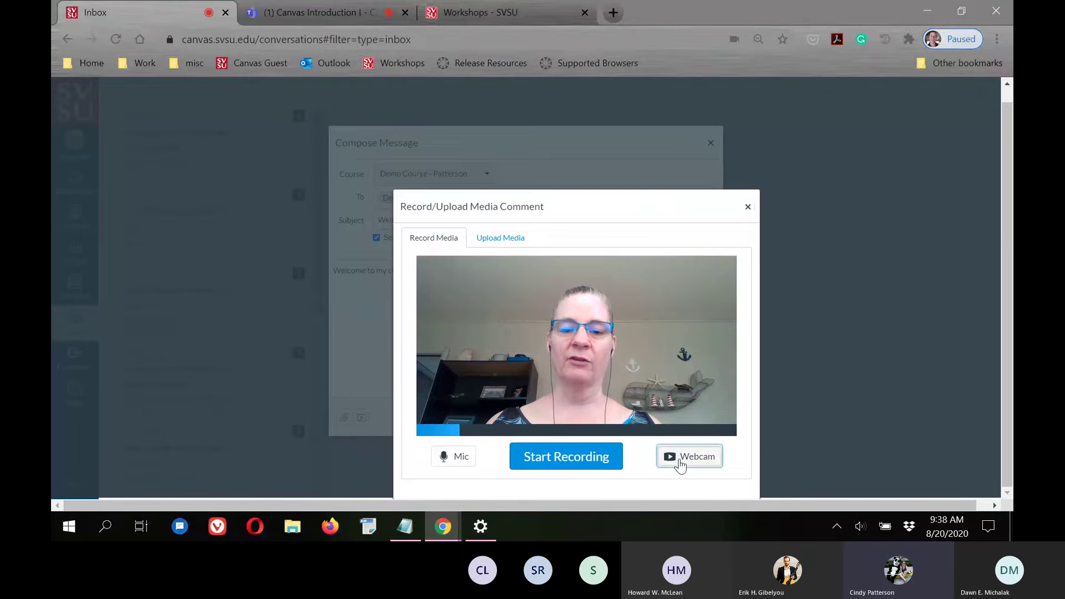
{"action": "left_click", "coordinate": [681, 460]}
{"action": "left_click", "coordinate": [672, 429]}
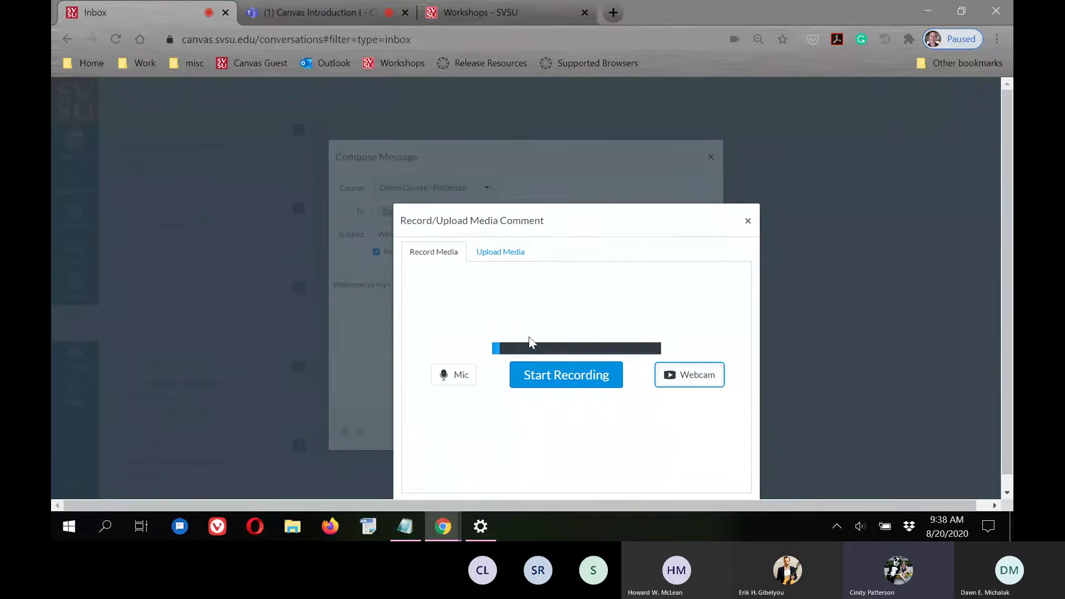
{"action": "left_click", "coordinate": [524, 376]}
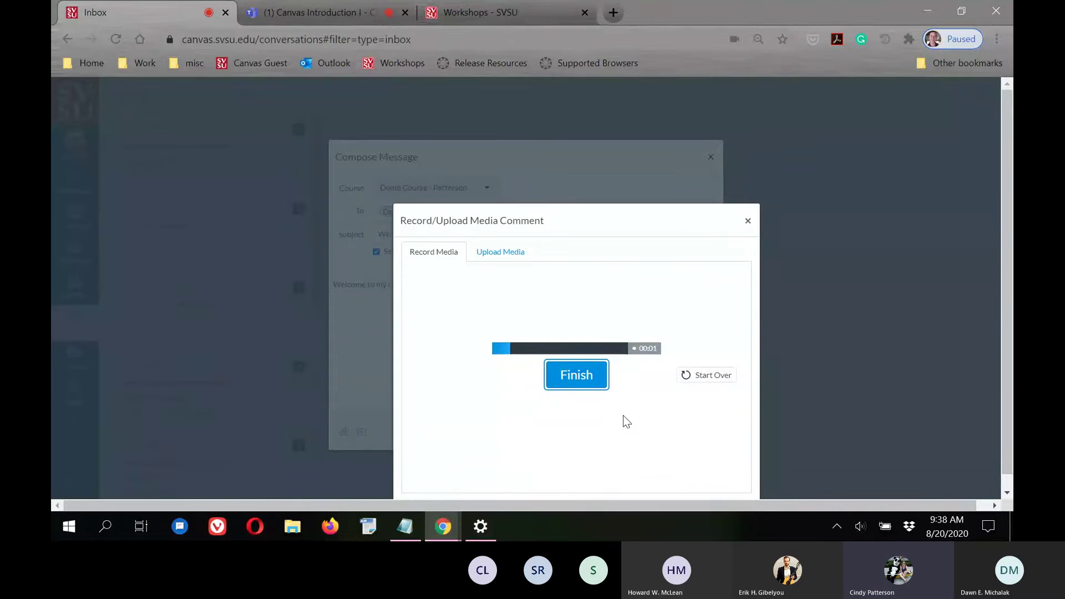
{"action": "left_click", "coordinate": [576, 382]}
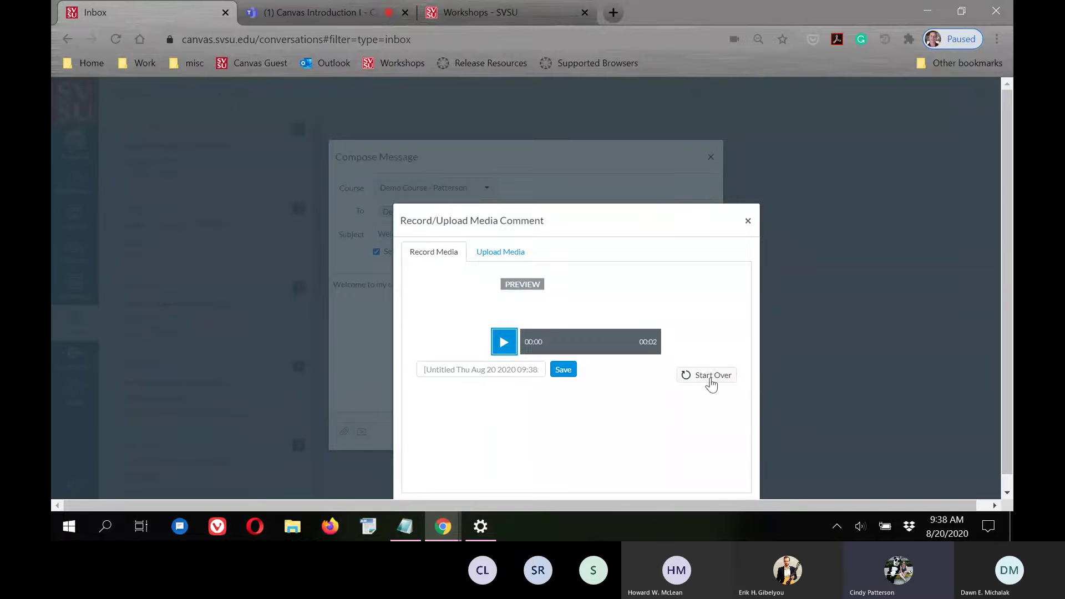
{"action": "left_click", "coordinate": [563, 369]}
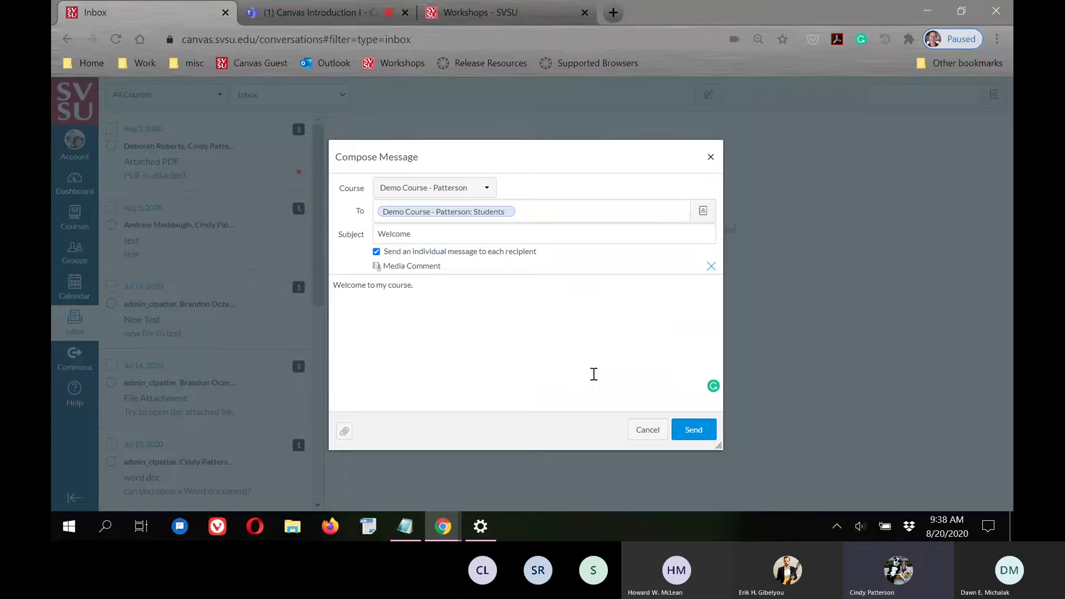
{"action": "left_click", "coordinate": [693, 429]}
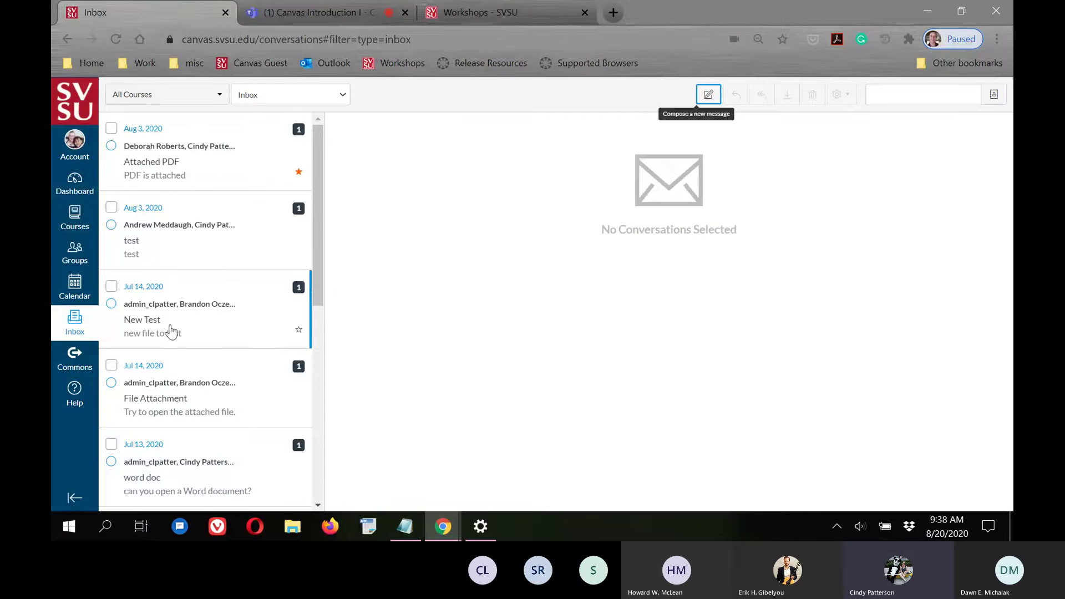
Step: Filter the conversations to Sent, view the newest Welcome message with its media comment, and deselect it
{"action": "left_click", "coordinate": [337, 95]}
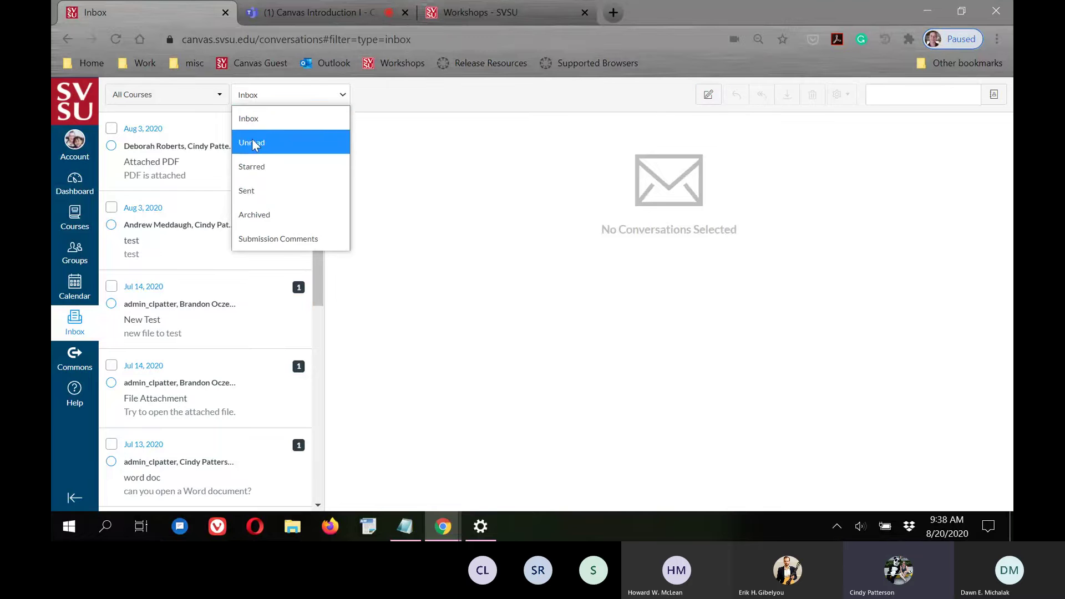
{"action": "left_click", "coordinate": [248, 186]}
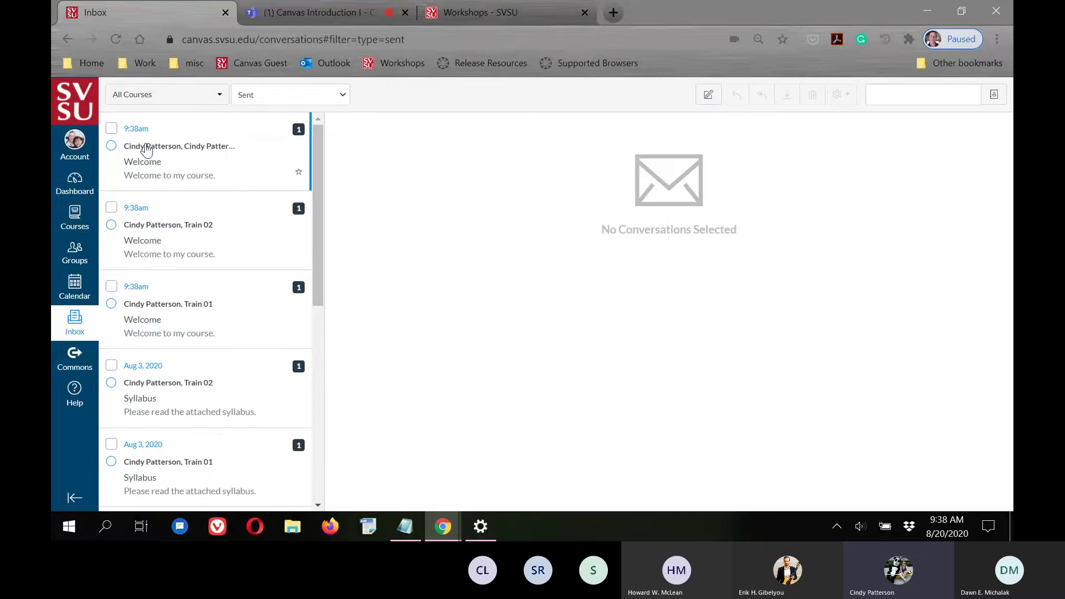
{"action": "left_click", "coordinate": [146, 150]}
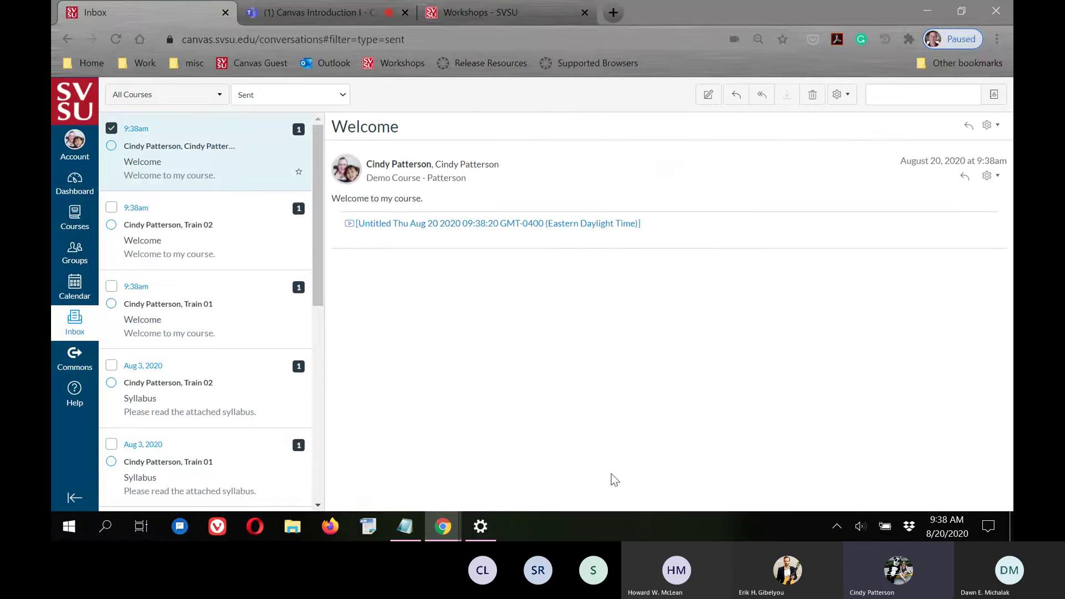
{"action": "left_click", "coordinate": [111, 128]}
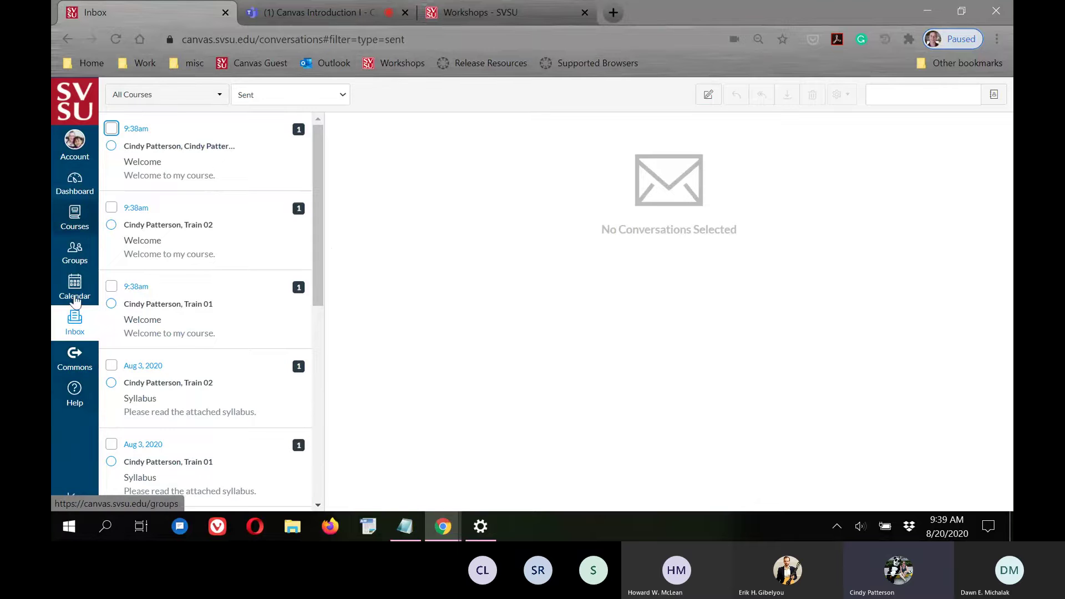
Step: Review the Help resources down to the COVID-19 Canvas Resources, and open the Canvas Guides in their own browser tab
{"action": "left_click", "coordinate": [76, 398]}
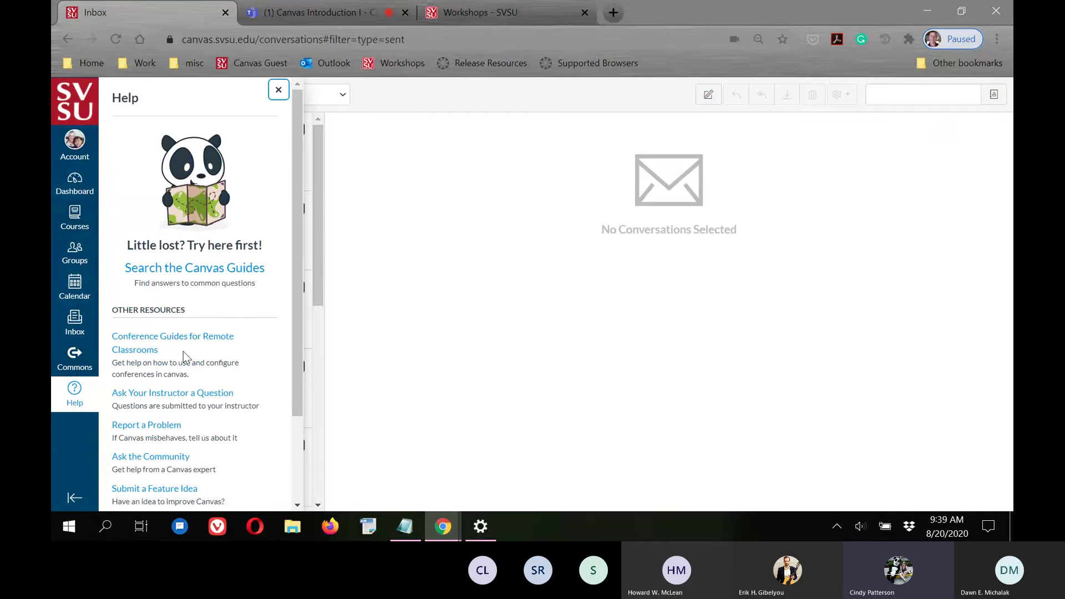
{"action": "scroll", "coordinate": [186, 344], "scroll_direction": "down", "scroll_amount": 2}
{"action": "scroll", "coordinate": [184, 363], "scroll_direction": "up", "scroll_amount": 2}
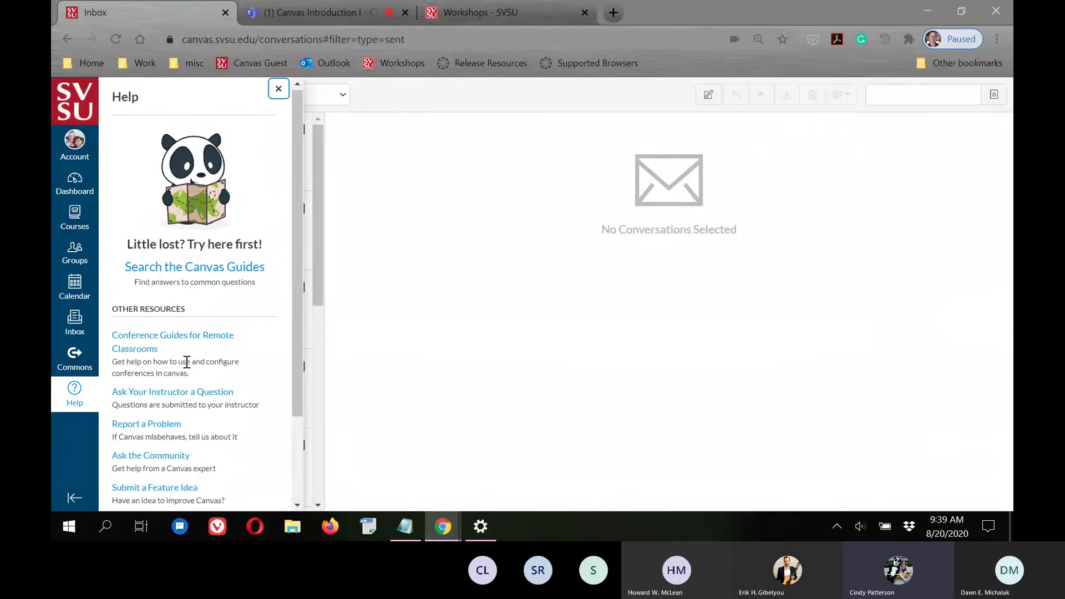
{"action": "scroll", "coordinate": [221, 361], "scroll_direction": "down", "scroll_amount": 2}
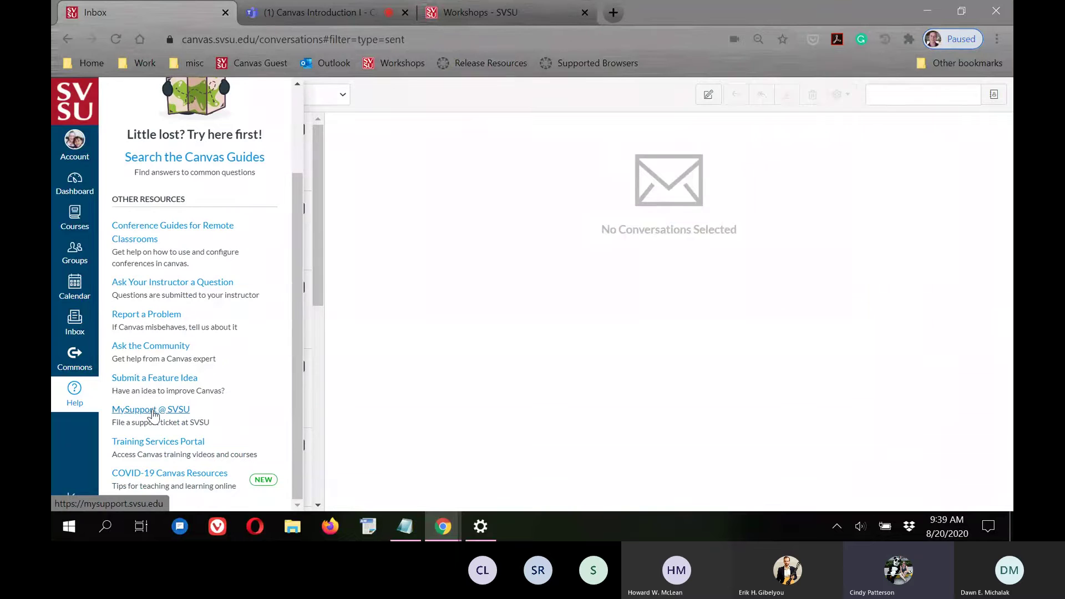
{"action": "scroll", "coordinate": [209, 371], "scroll_direction": "up", "scroll_amount": 2}
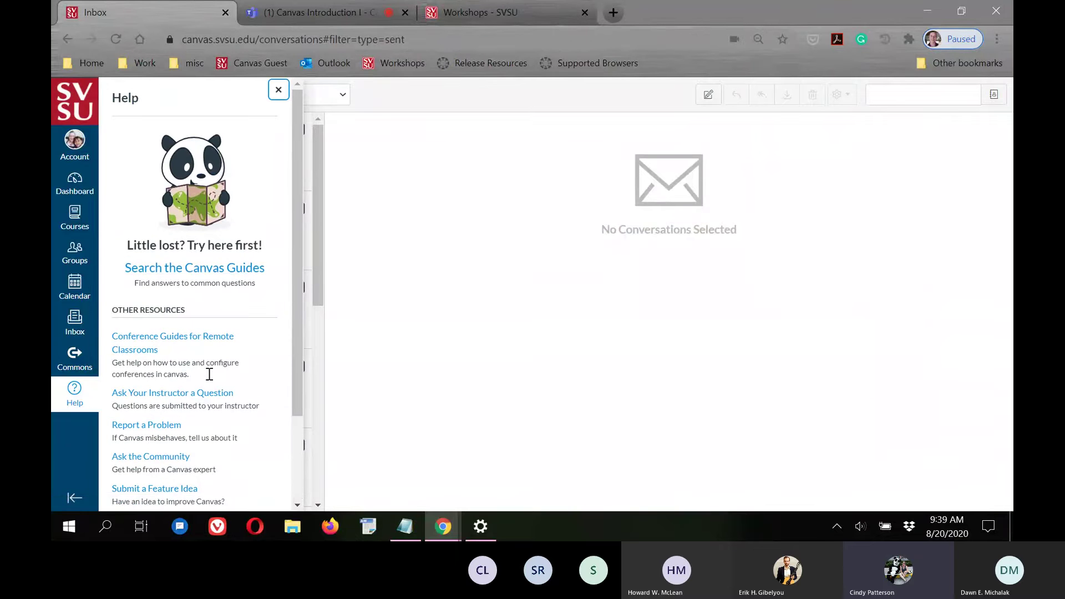
{"action": "left_click", "coordinate": [190, 272]}
{"action": "left_click", "coordinate": [342, 9]}
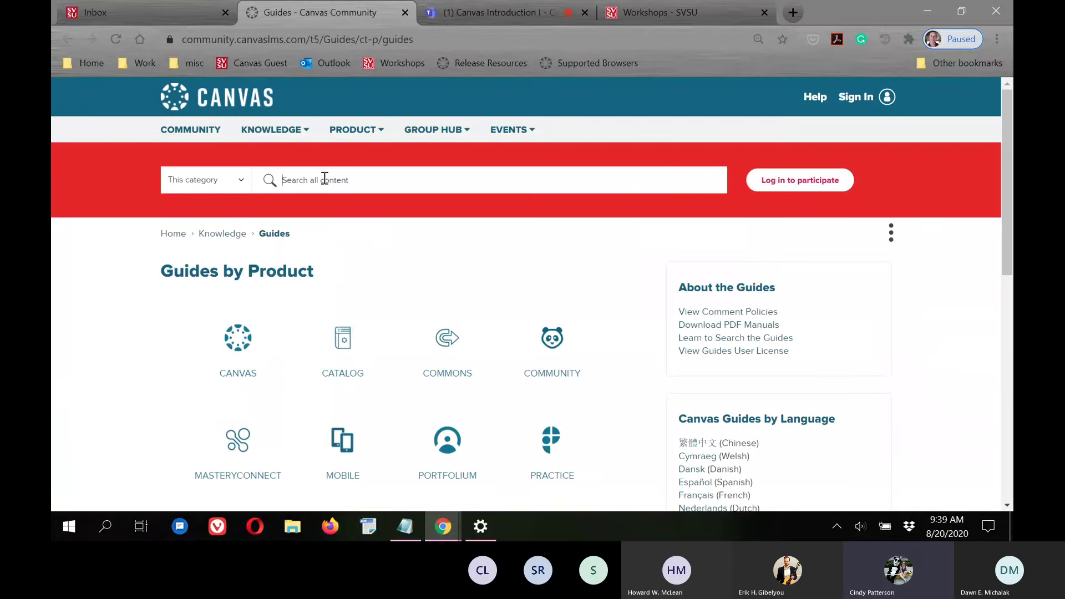
Step: Search the Canvas Guides for "cover over" and look through the suggested articles
{"action": "left_click", "coordinate": [282, 179]}
{"action": "type", "text": "cover overla"}
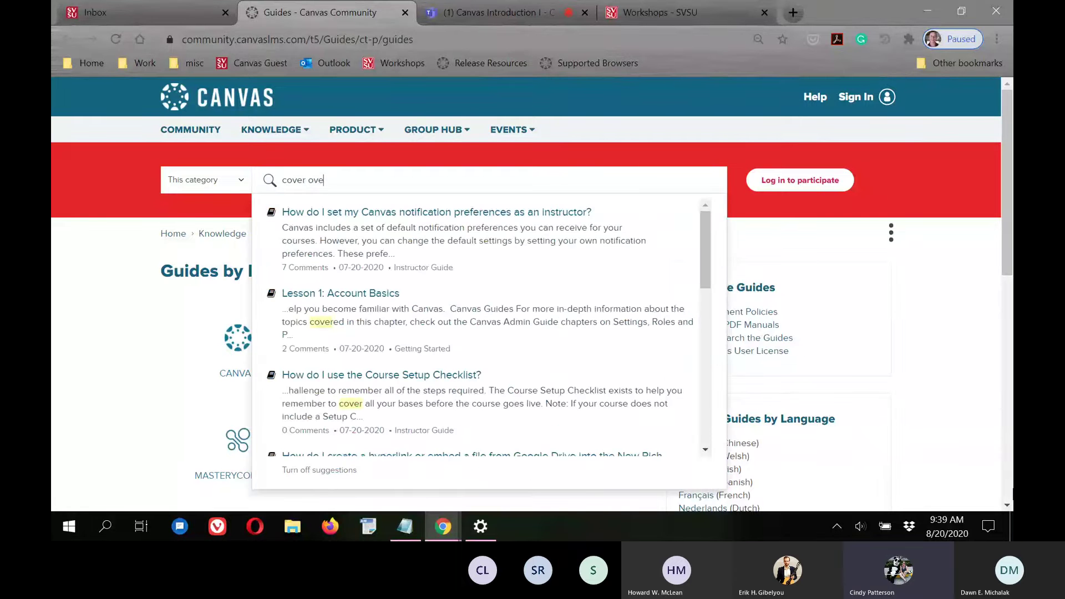
{"action": "key", "text": "Escape"}
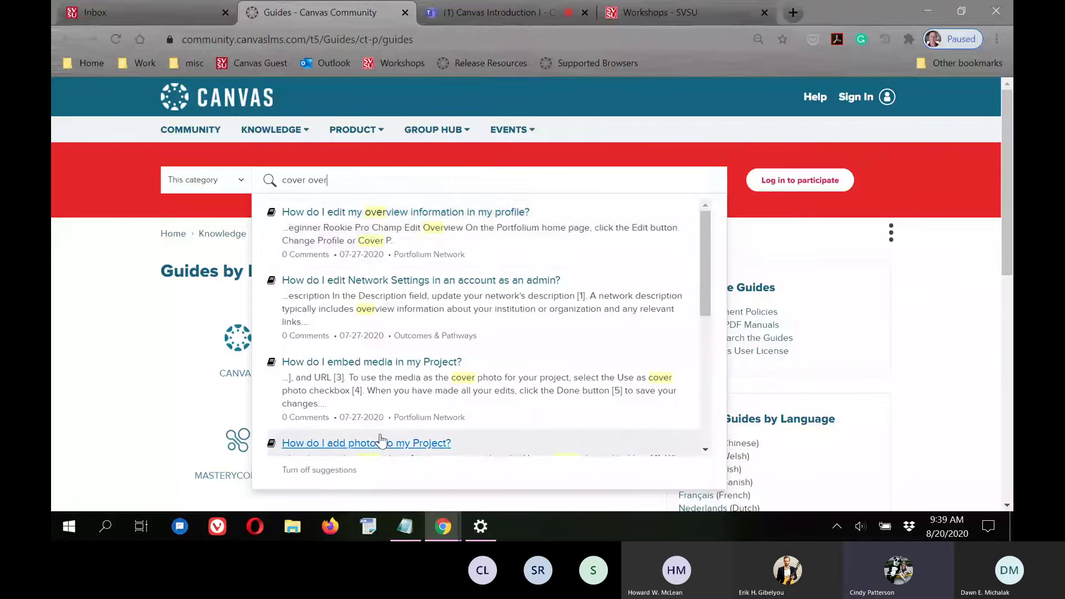
{"action": "scroll", "coordinate": [538, 381], "scroll_direction": "down", "scroll_amount": 3}
{"action": "scroll", "coordinate": [538, 382], "scroll_direction": "down", "scroll_amount": 3}
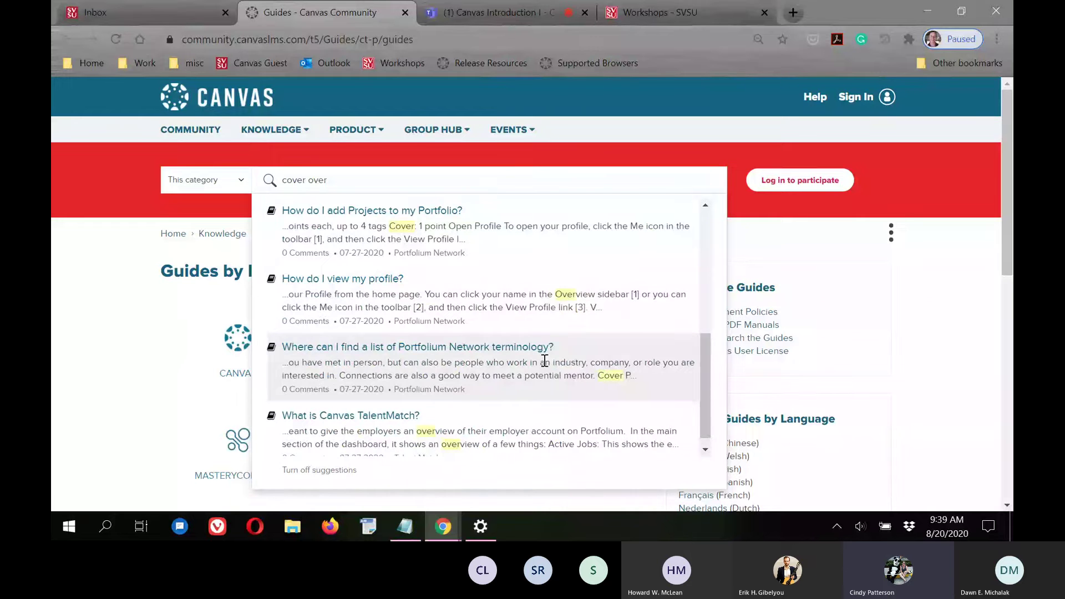
{"action": "scroll", "coordinate": [544, 361], "scroll_direction": "down", "scroll_amount": 1}
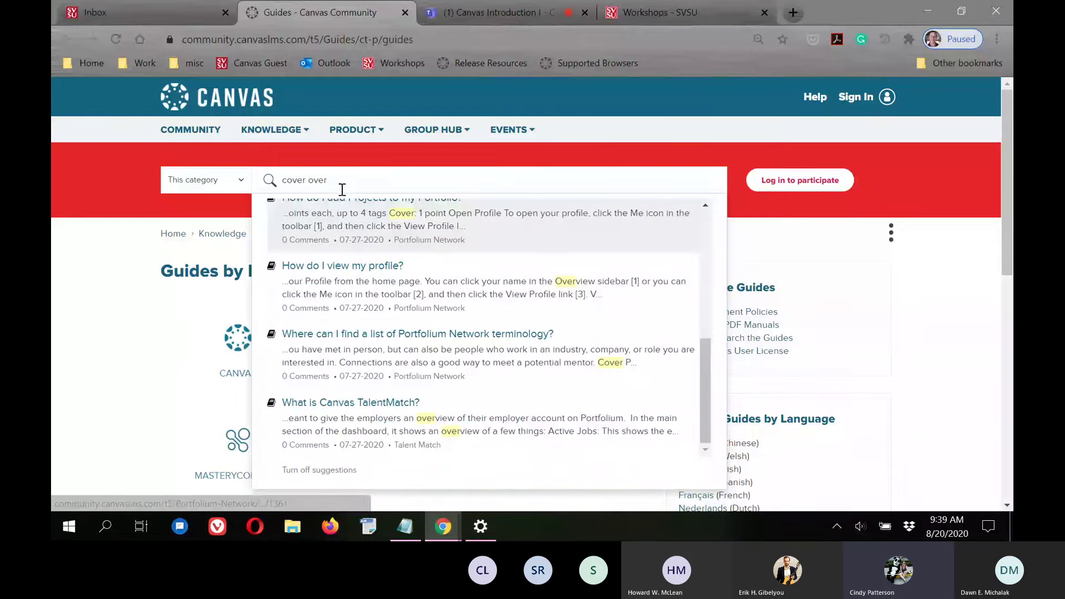
Step: Search the guides for "notifications" instead, and open the article on adding contact methods as an instructor in a new browser tab
{"action": "left_click_drag", "start_coordinate": [357, 182], "coordinate": [268, 181]}
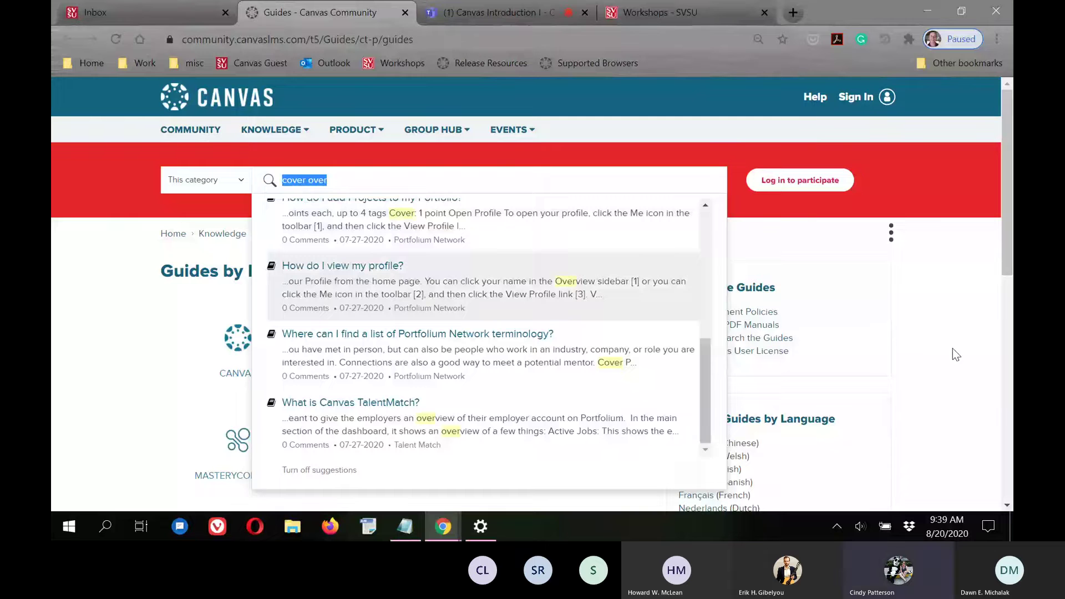
{"action": "type", "text": "notifications"}
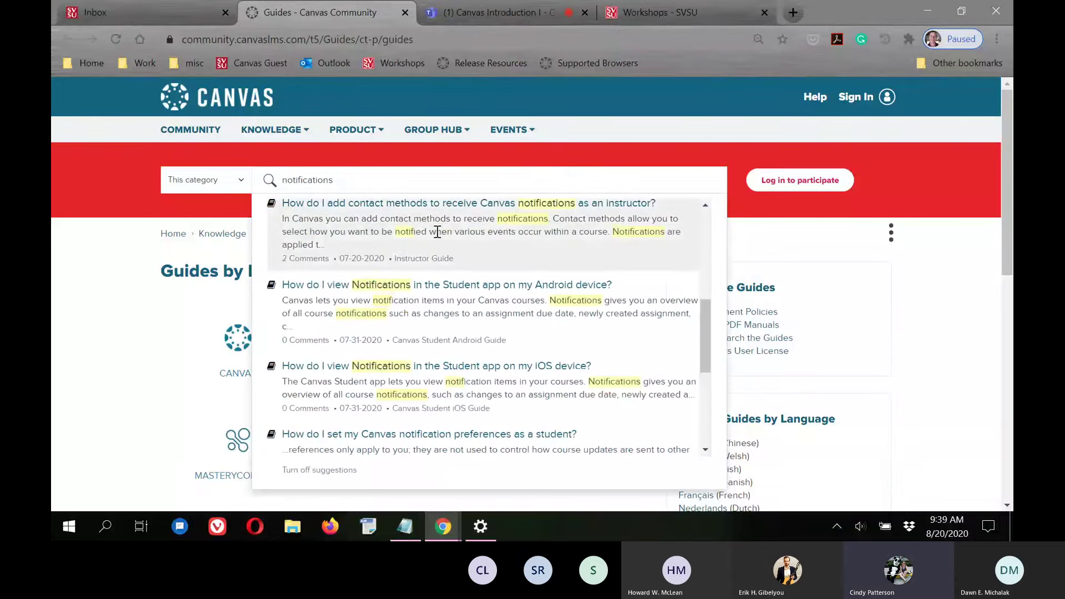
{"action": "left_click", "coordinate": [458, 204], "text": "ctrl"}
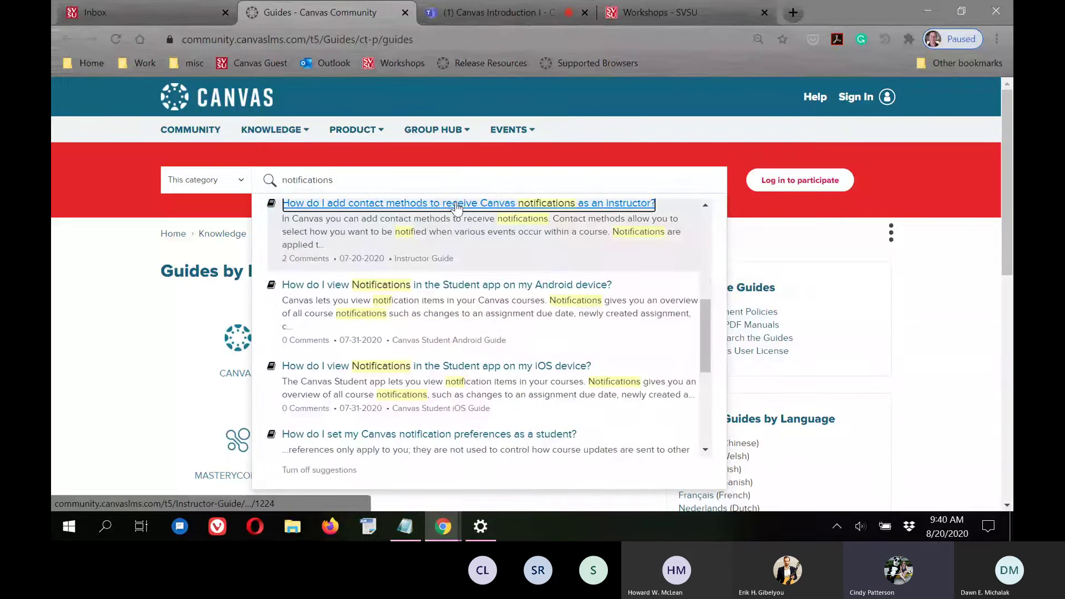
{"action": "left_click", "coordinate": [438, 12]}
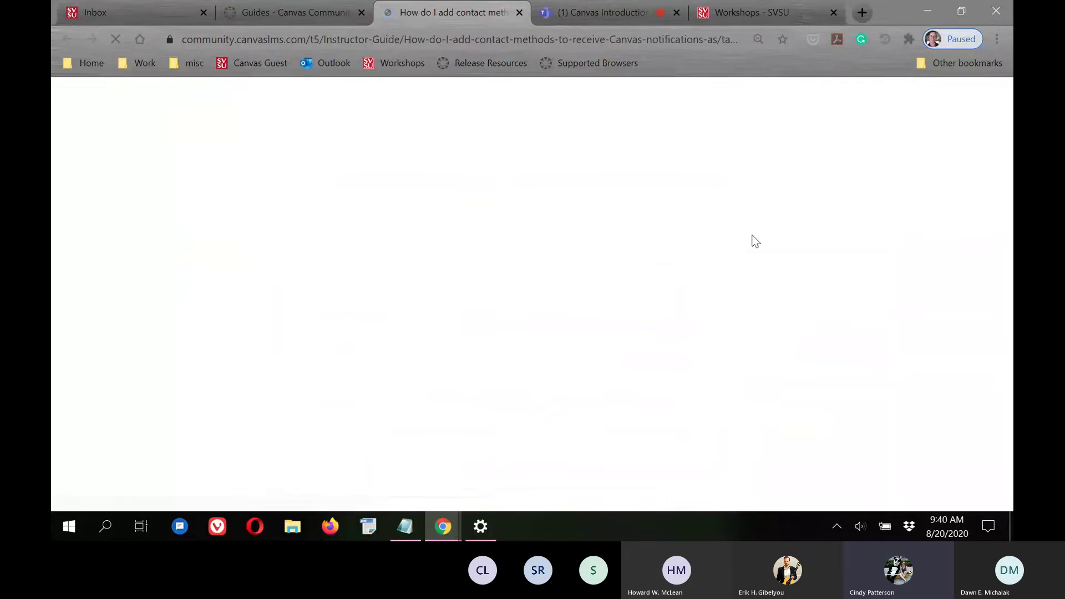
Step: Examine the contact-methods article's sections, from Open User Settings and Add Ways to Contact to View Approved Integrations
{"action": "scroll", "coordinate": [340, 179], "scroll_direction": "down", "scroll_amount": 4}
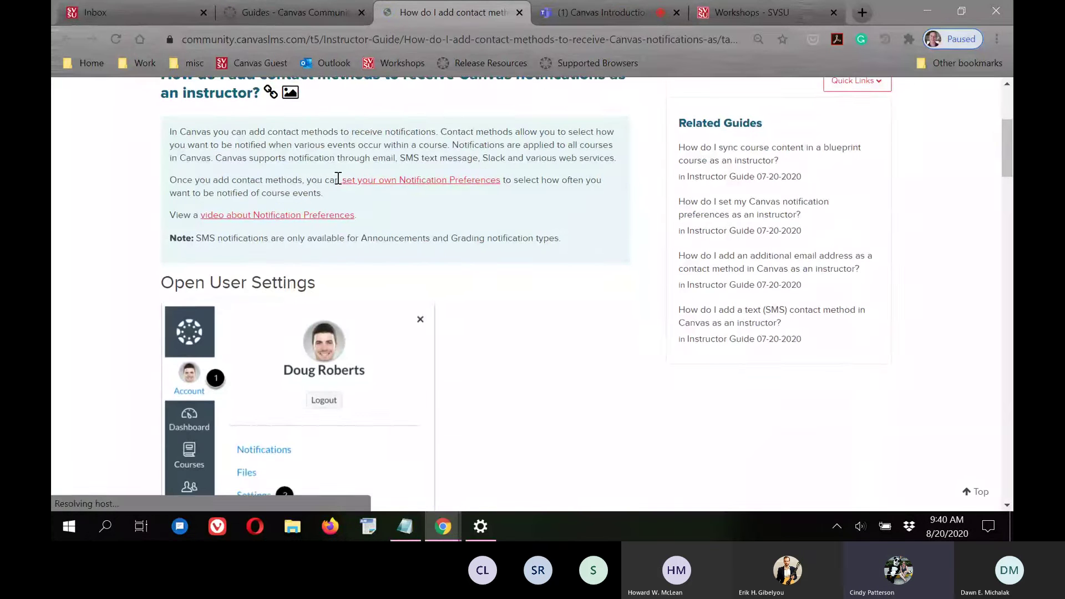
{"action": "scroll", "coordinate": [340, 179], "scroll_direction": "down", "scroll_amount": 3}
{"action": "scroll", "coordinate": [568, 323], "scroll_direction": "down", "scroll_amount": 4}
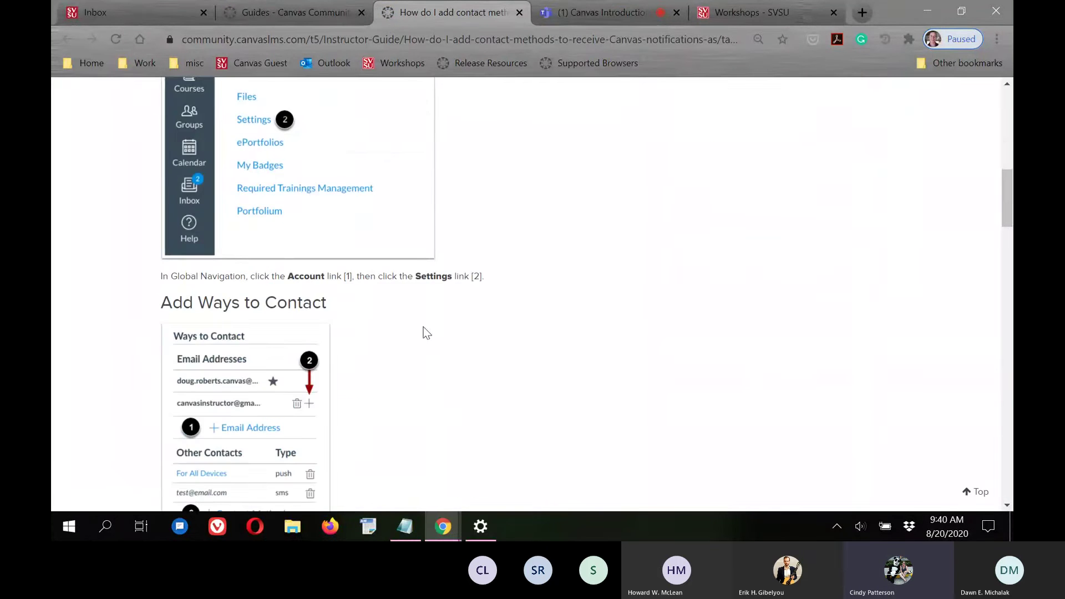
{"action": "scroll", "coordinate": [307, 421], "scroll_direction": "down", "scroll_amount": 10}
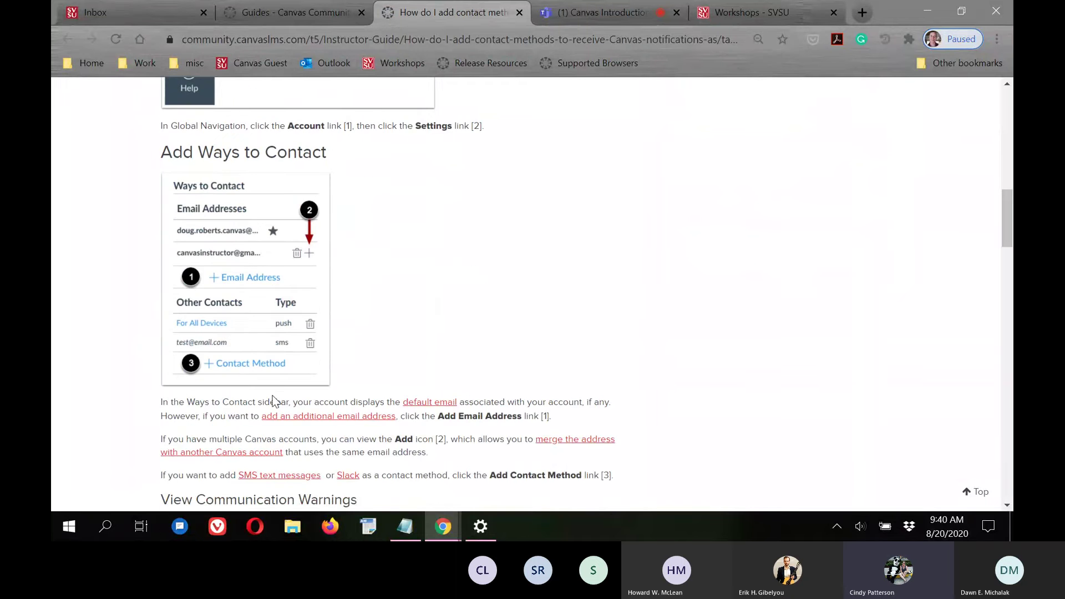
{"action": "scroll", "coordinate": [627, 327], "scroll_direction": "down", "scroll_amount": 15}
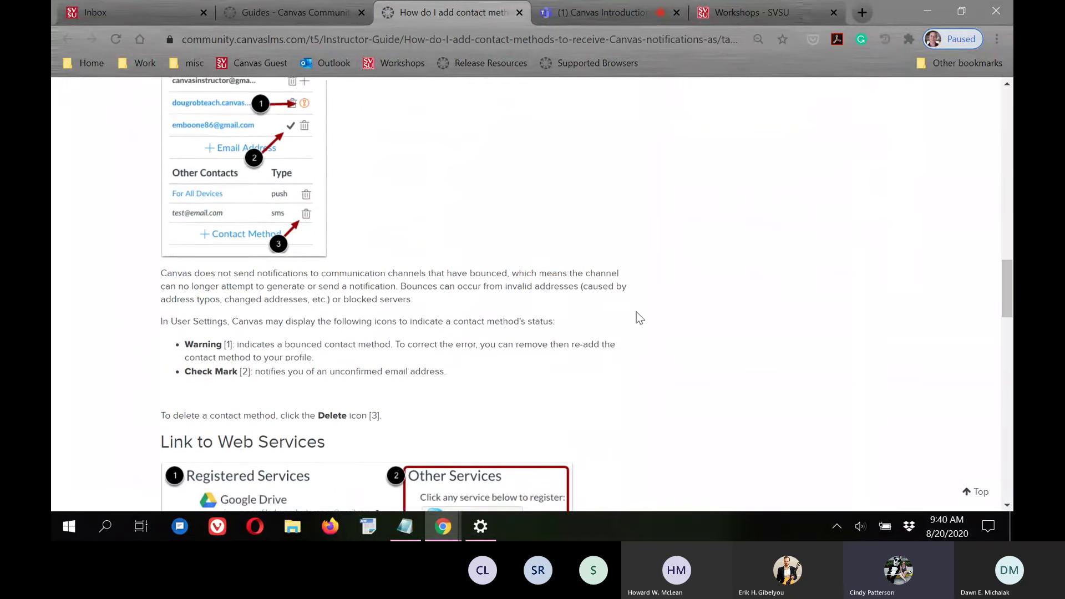
{"action": "scroll", "coordinate": [792, 328], "scroll_direction": "down", "scroll_amount": 5}
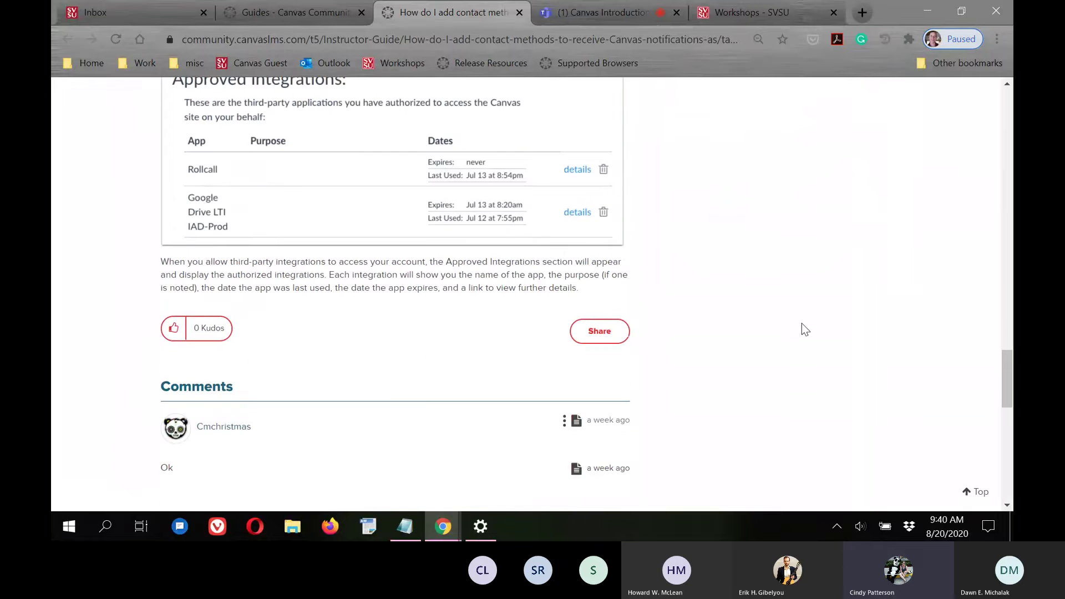
{"action": "scroll", "coordinate": [855, 402], "scroll_direction": "up", "scroll_amount": 10}
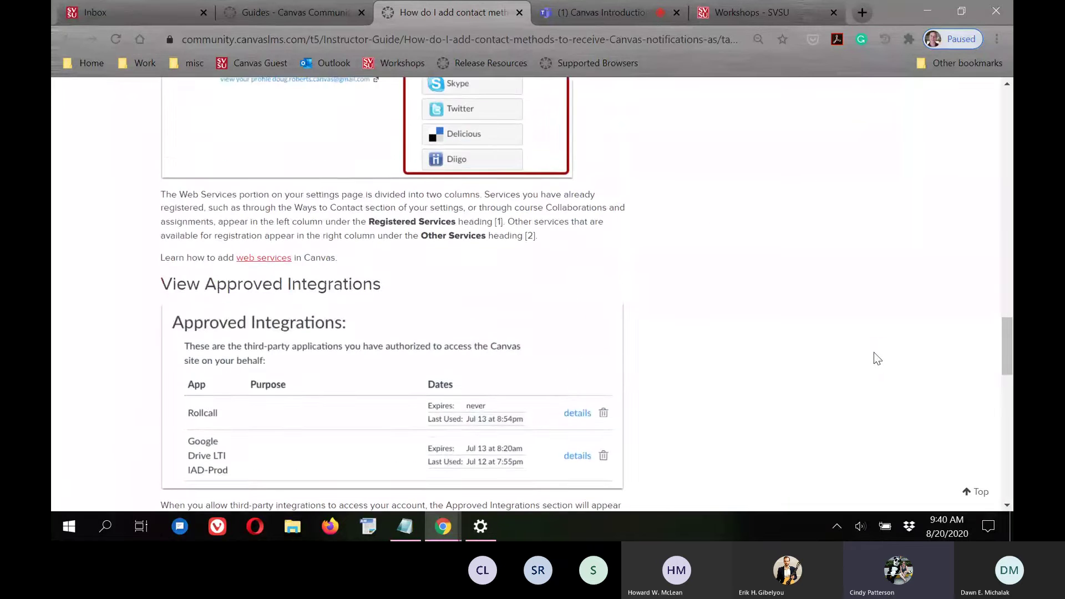
{"action": "scroll", "coordinate": [874, 351], "scroll_direction": "up", "scroll_amount": 10}
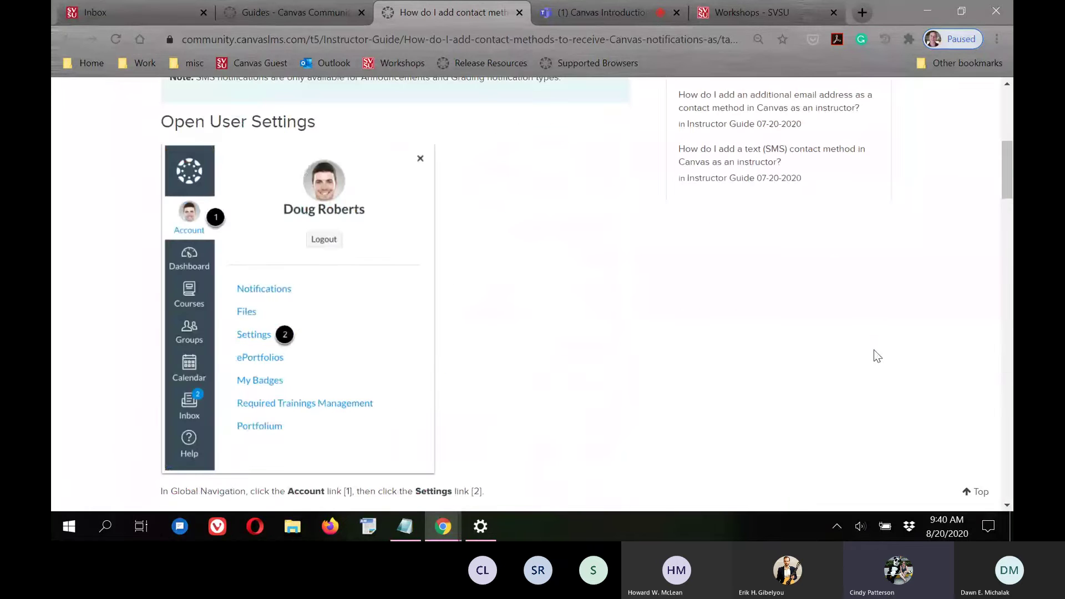
{"action": "scroll", "coordinate": [433, 358], "scroll_direction": "up", "scroll_amount": 7}
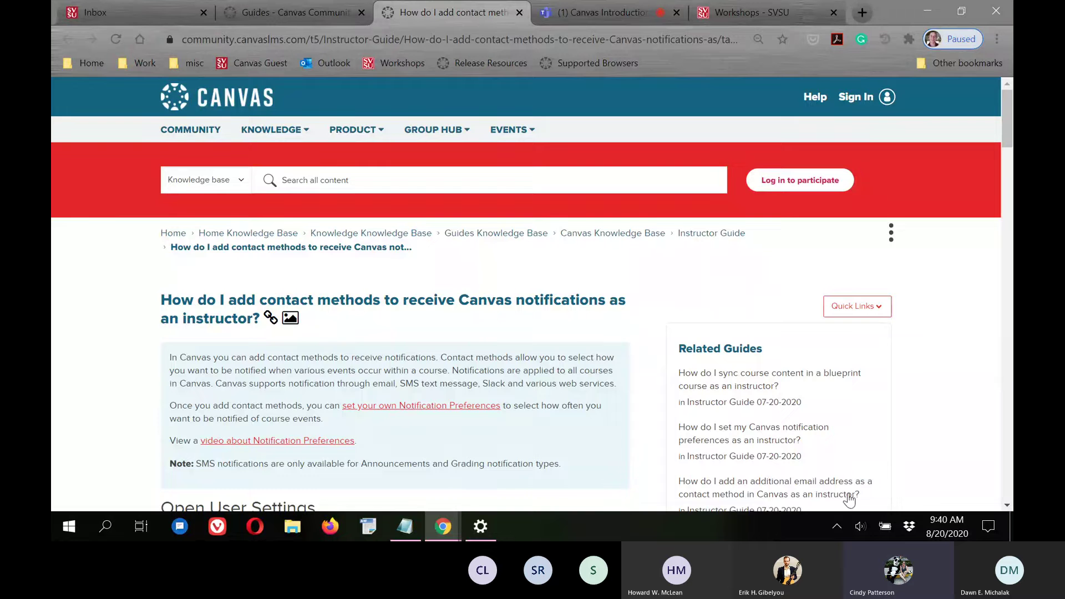
{"action": "scroll", "coordinate": [988, 397], "scroll_direction": "down", "scroll_amount": 10}
{"action": "scroll", "coordinate": [682, 373], "scroll_direction": "down", "scroll_amount": 4}
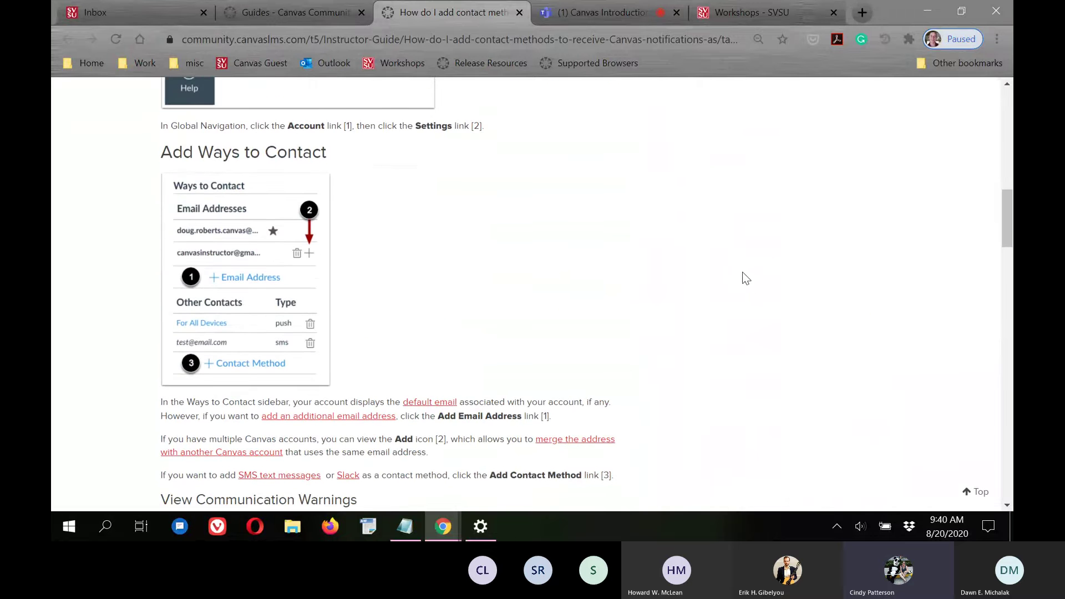
{"action": "scroll", "coordinate": [721, 289], "scroll_direction": "down", "scroll_amount": 4}
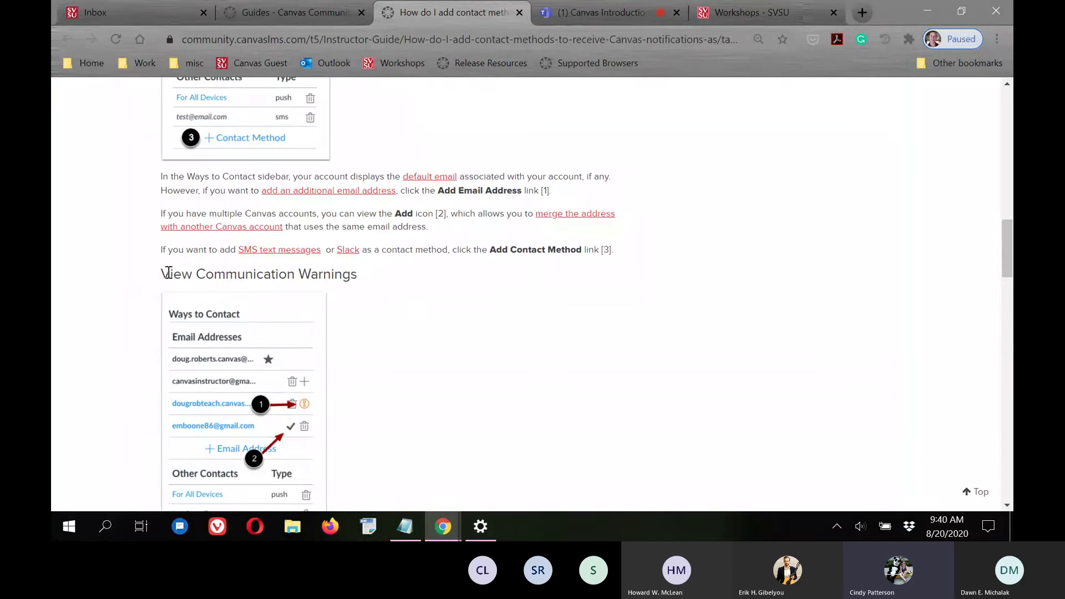
Step: Examine the article's View Communication Warnings section, and return to the introduction and Related Guides at its beginning
{"action": "left_click_drag", "start_coordinate": [161, 277], "coordinate": [374, 297]}
{"action": "left_click", "coordinate": [573, 359]}
{"action": "scroll", "coordinate": [548, 335], "scroll_direction": "down", "scroll_amount": 4}
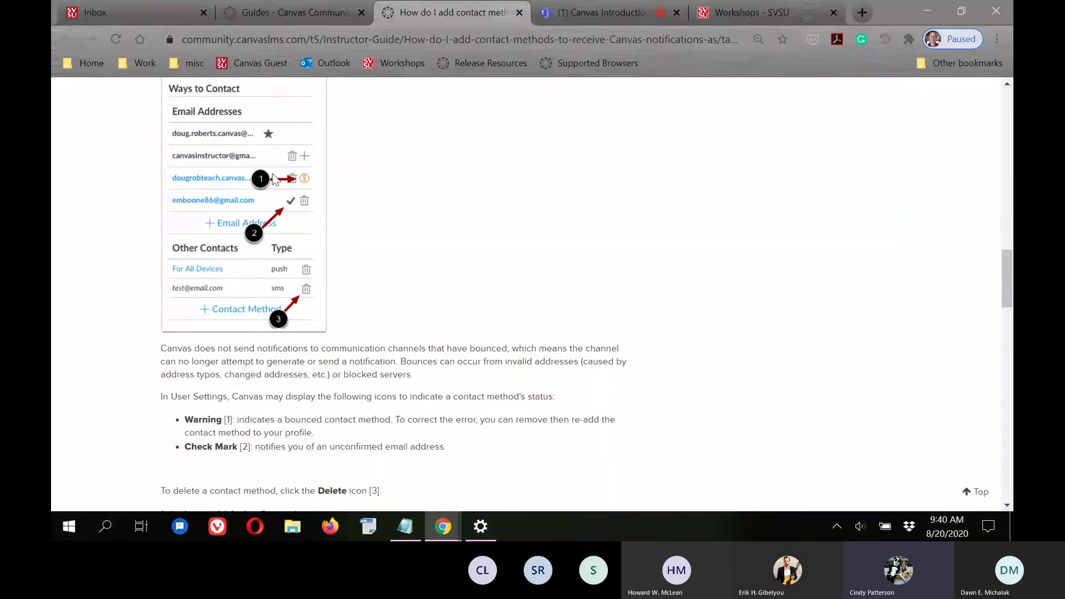
{"action": "scroll", "coordinate": [844, 400], "scroll_direction": "up", "scroll_amount": 18}
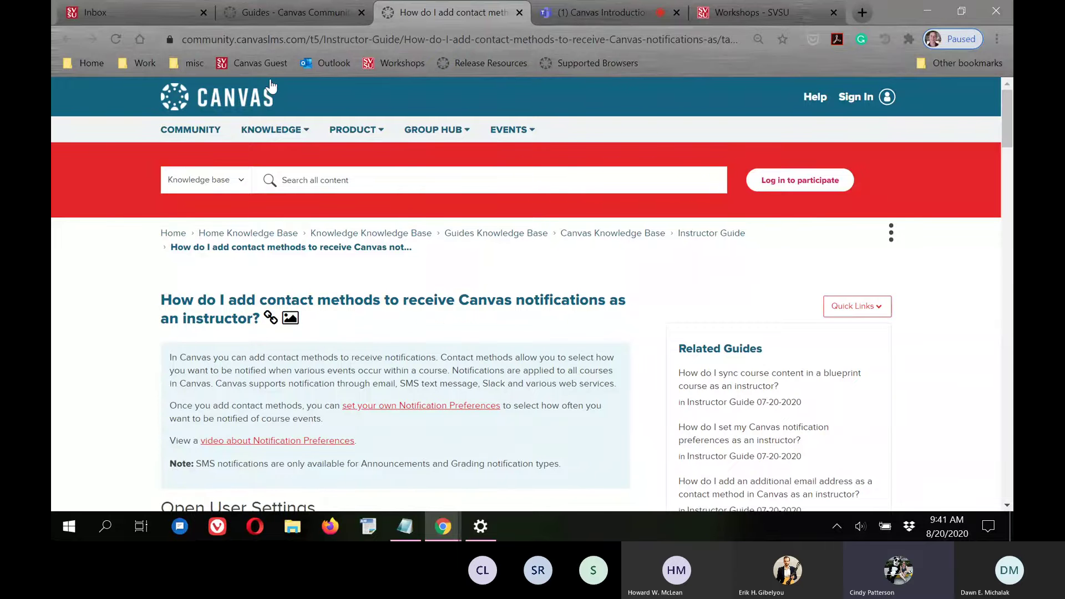
{"action": "scroll", "coordinate": [152, 358], "scroll_direction": "down", "scroll_amount": 3}
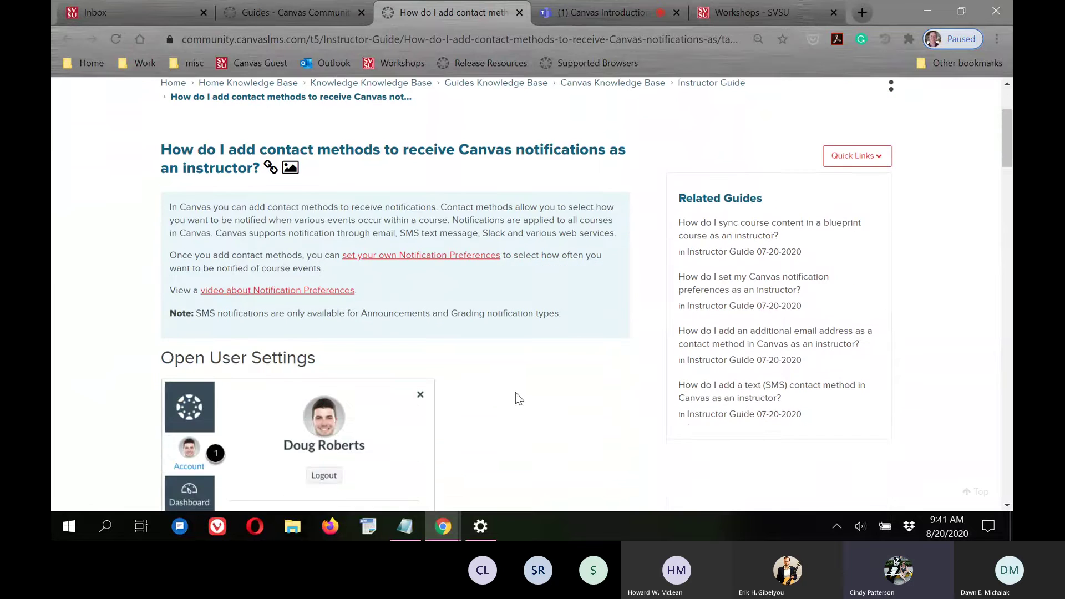
{"action": "scroll", "coordinate": [706, 402], "scroll_direction": "up", "scroll_amount": 3}
Step: Close the contact-methods article and the Canvas Guides, and dismiss the Help panel over the Inbox
{"action": "left_click", "coordinate": [520, 13]}
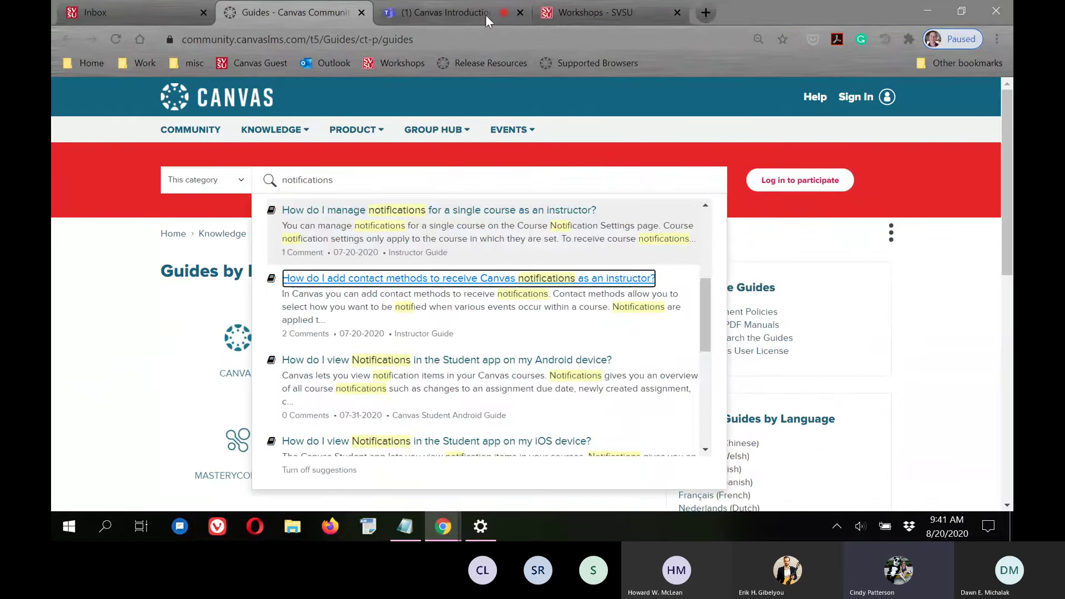
{"action": "left_click", "coordinate": [931, 337]}
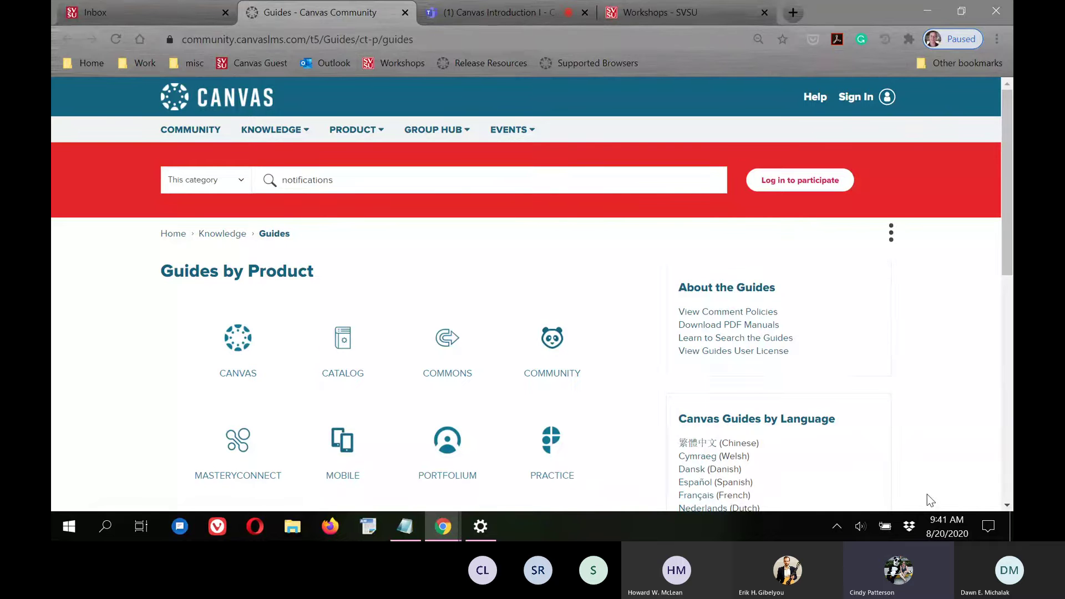
{"action": "left_click", "coordinate": [405, 13]}
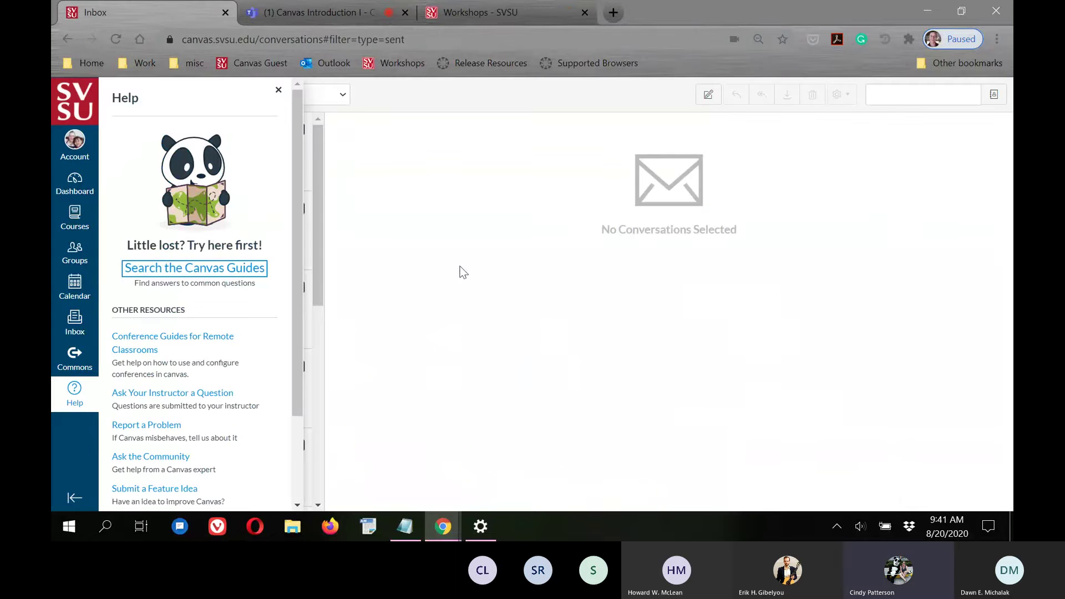
{"action": "left_click", "coordinate": [278, 90]}
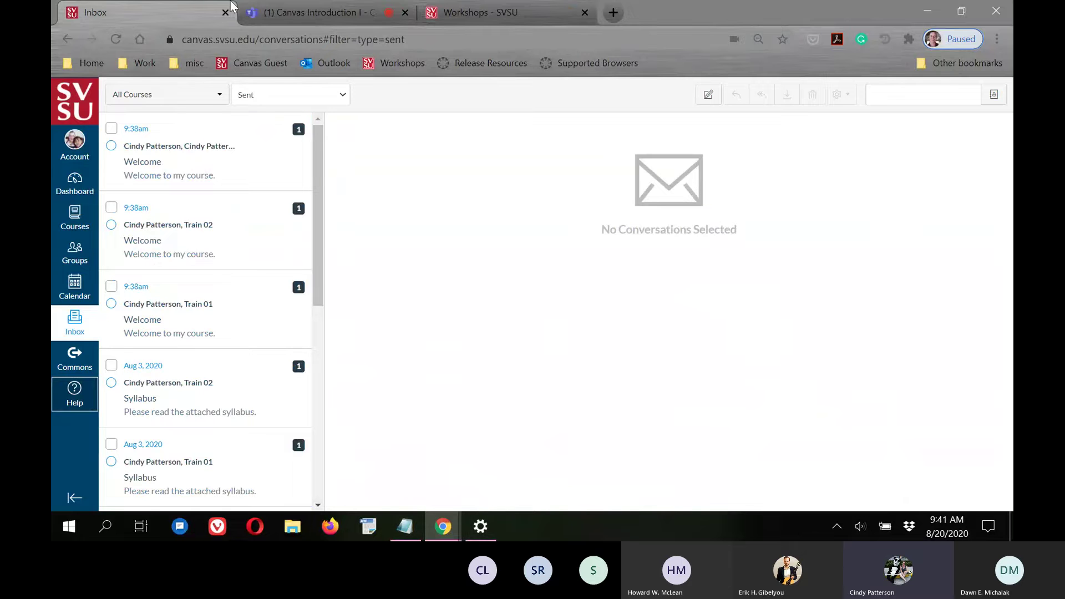
Step: Go to the Dashboard and open the unpublished Instructor Training Course
{"action": "left_click", "coordinate": [71, 187]}
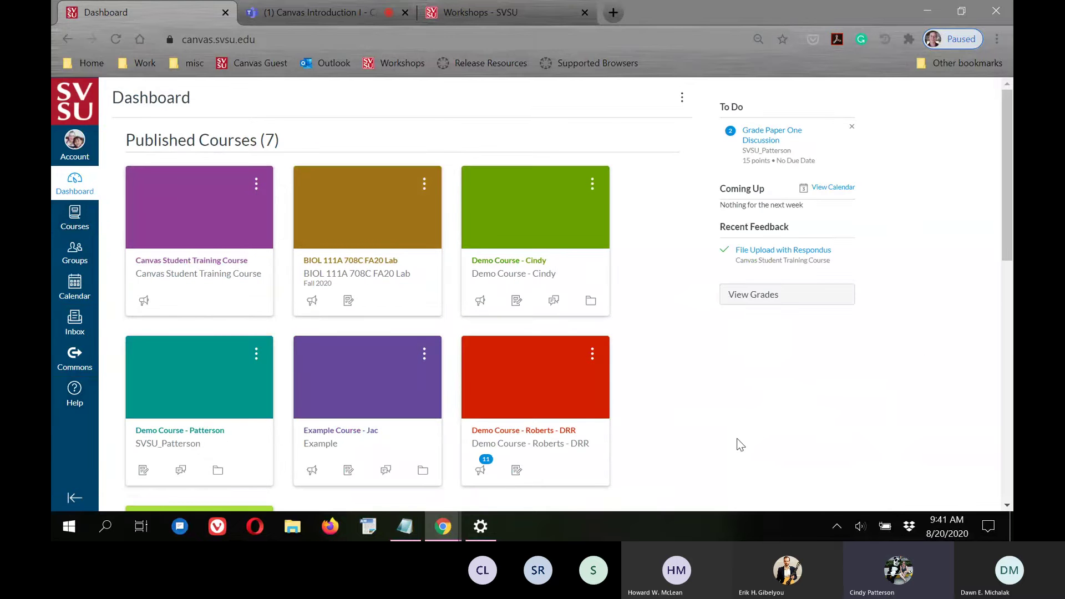
{"action": "scroll", "coordinate": [733, 435], "scroll_direction": "down", "scroll_amount": 4}
{"action": "scroll", "coordinate": [732, 433], "scroll_direction": "down", "scroll_amount": 5}
{"action": "left_click", "coordinate": [169, 305]}
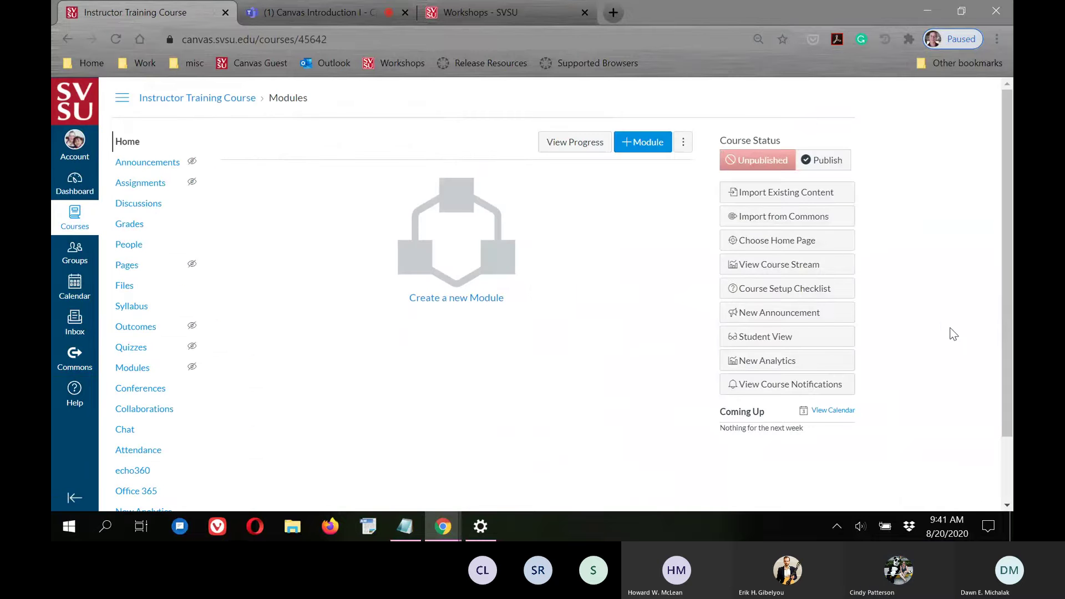
Step: Open the course's People page and examine the Last Activity and Total Activity columns of the roster
{"action": "left_click", "coordinate": [129, 248]}
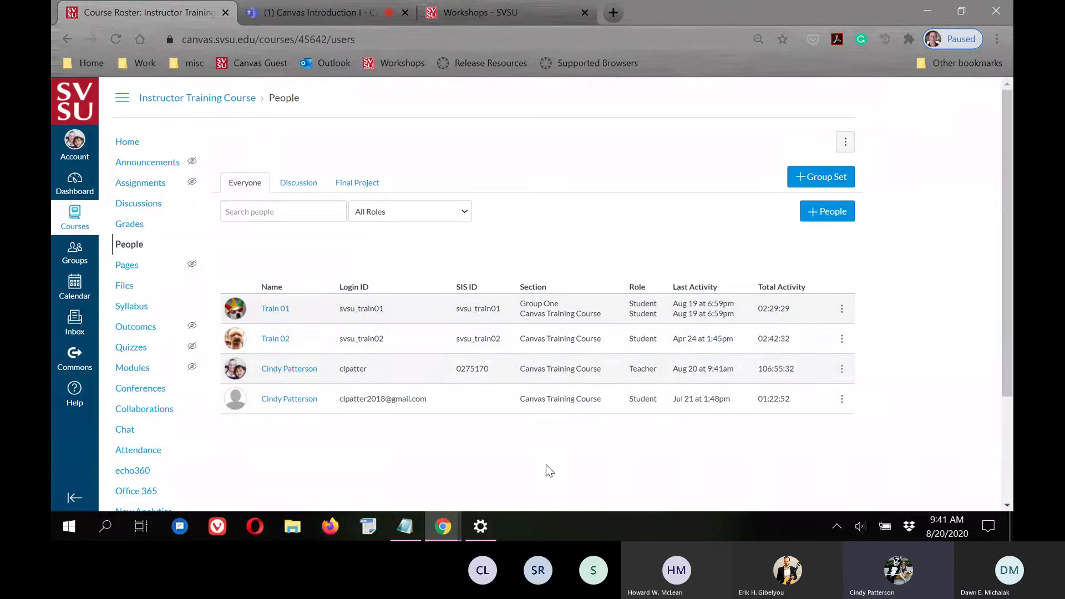
{"action": "double_click", "coordinate": [699, 286]}
{"action": "double_click", "coordinate": [790, 287]}
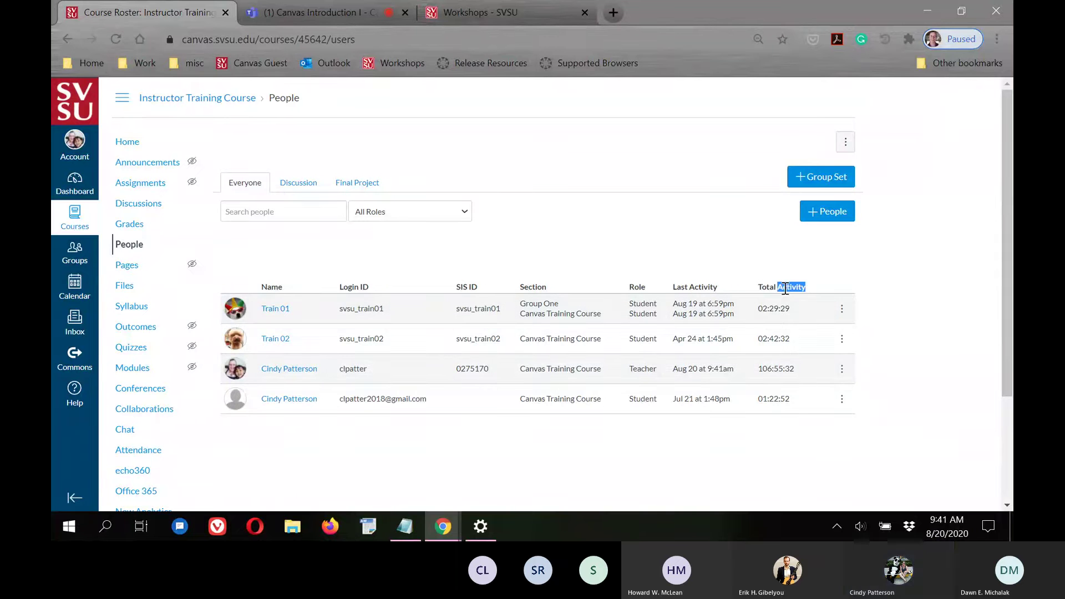
{"action": "left_click", "coordinate": [753, 448]}
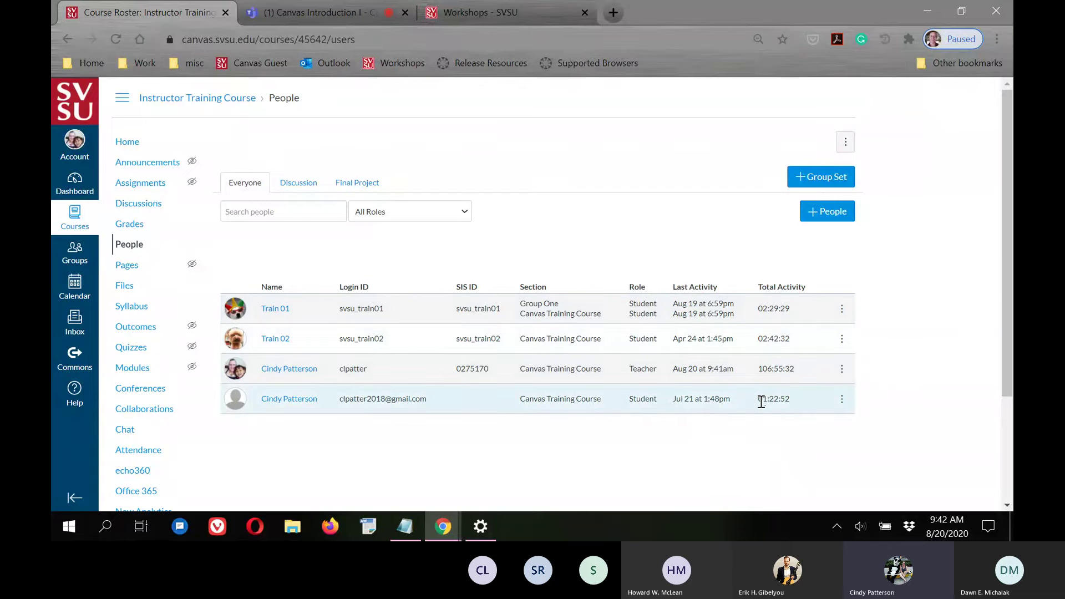
{"action": "left_click", "coordinate": [787, 449]}
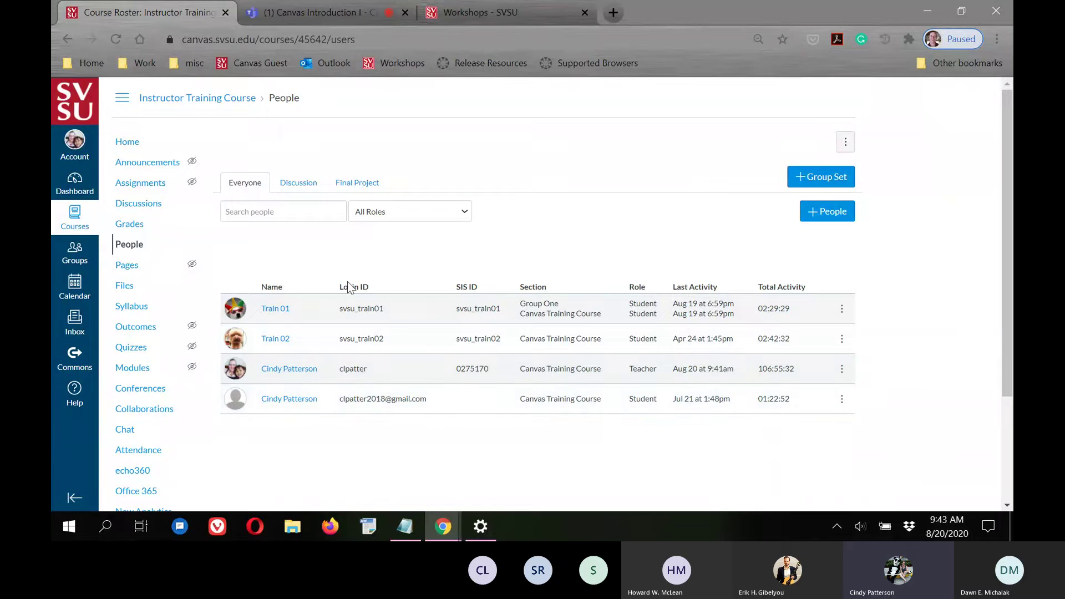
Step: View the New Analytics course grade chart of the last student in the roster, and return to People
{"action": "left_click", "coordinate": [279, 406]}
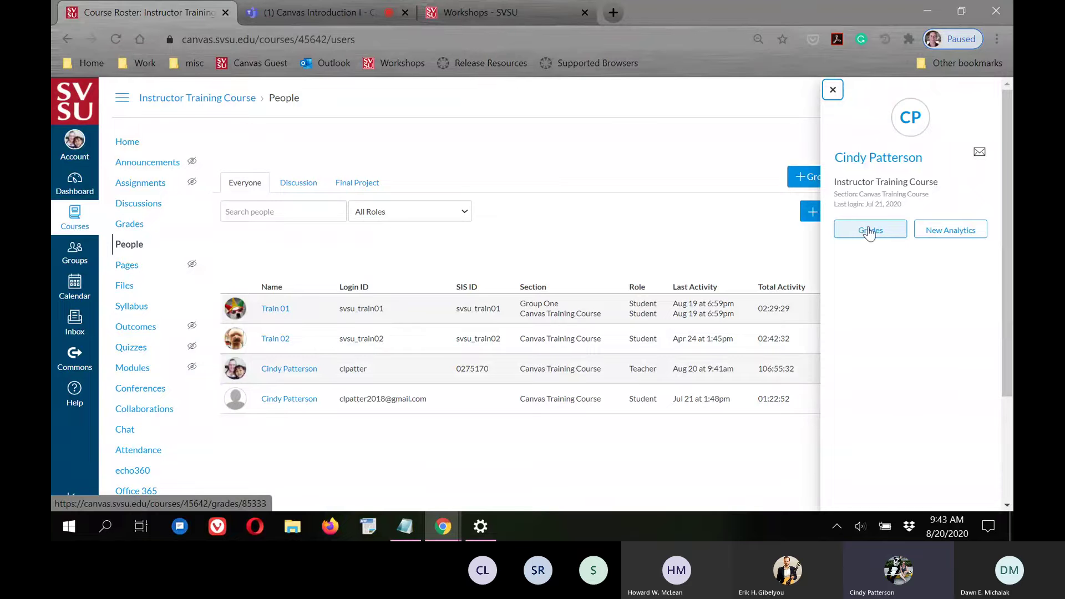
{"action": "left_click", "coordinate": [938, 234]}
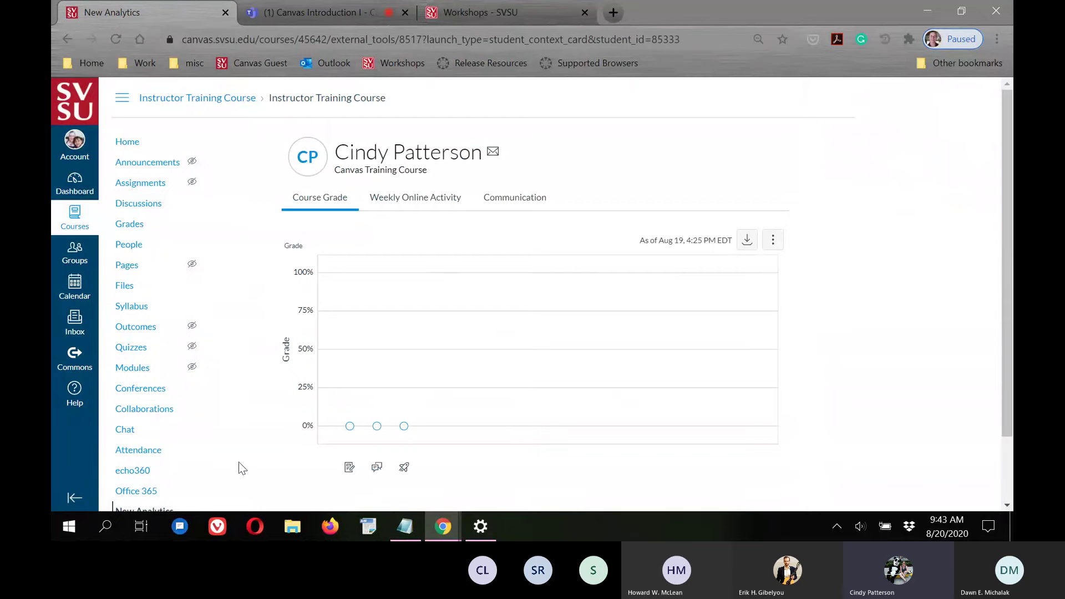
{"action": "left_click", "coordinate": [131, 245]}
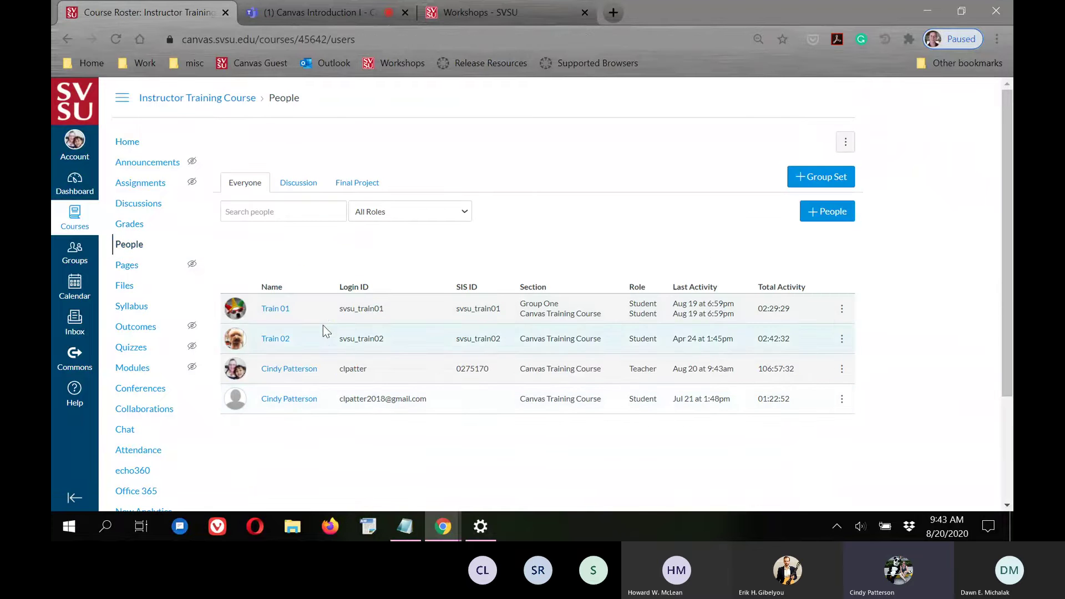
Step: Open New Analytics for Train 01 and review the Course Grade, Weekly Online Activity and Communication views
{"action": "left_click", "coordinate": [277, 309]}
{"action": "left_click", "coordinate": [960, 236]}
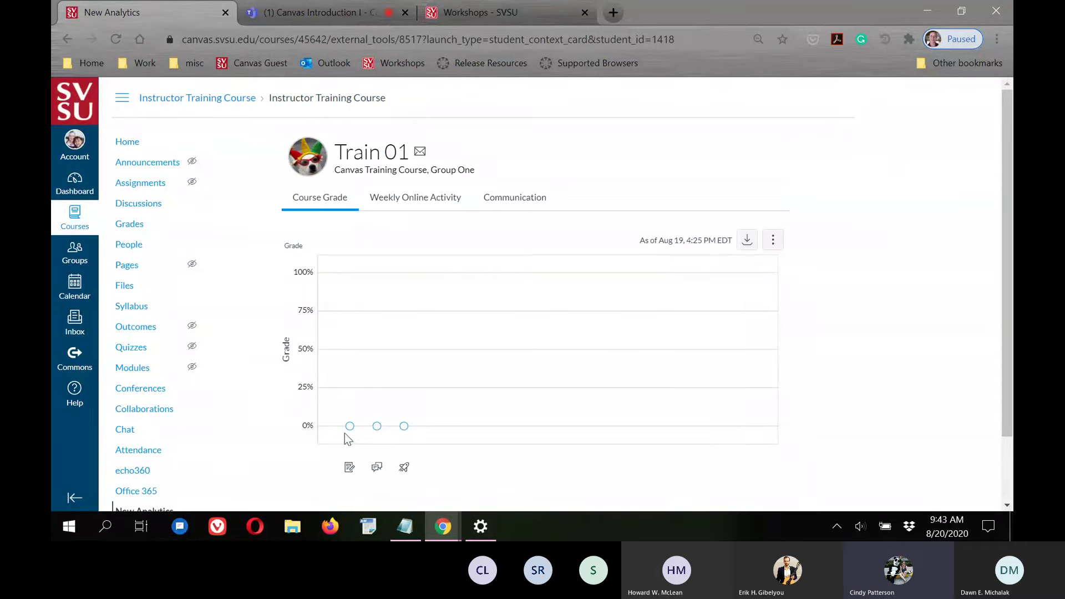
{"action": "mouse_move", "coordinate": [350, 432]}
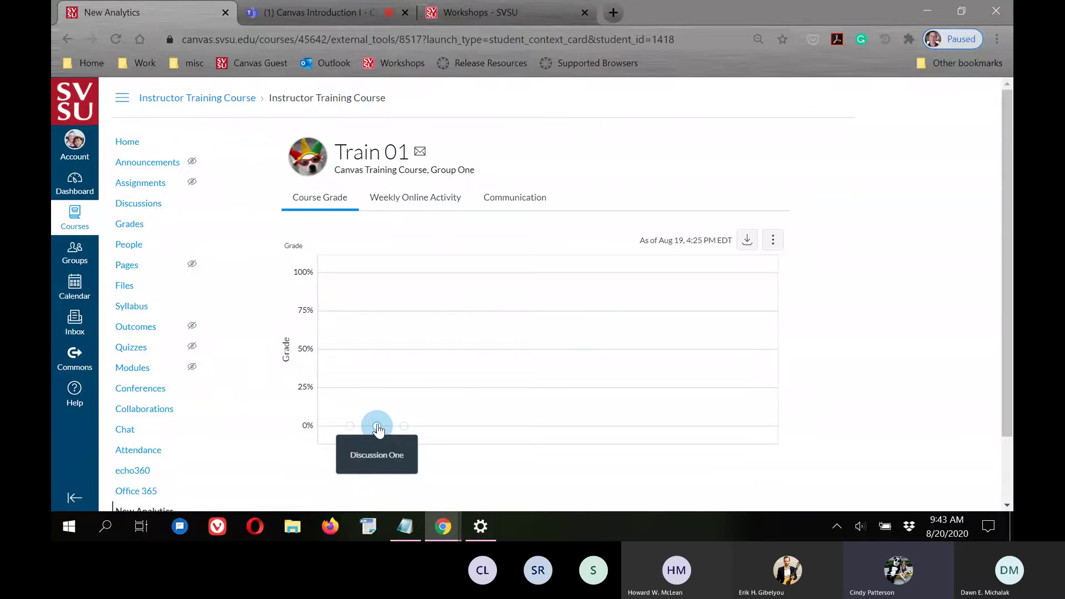
{"action": "mouse_move", "coordinate": [404, 430]}
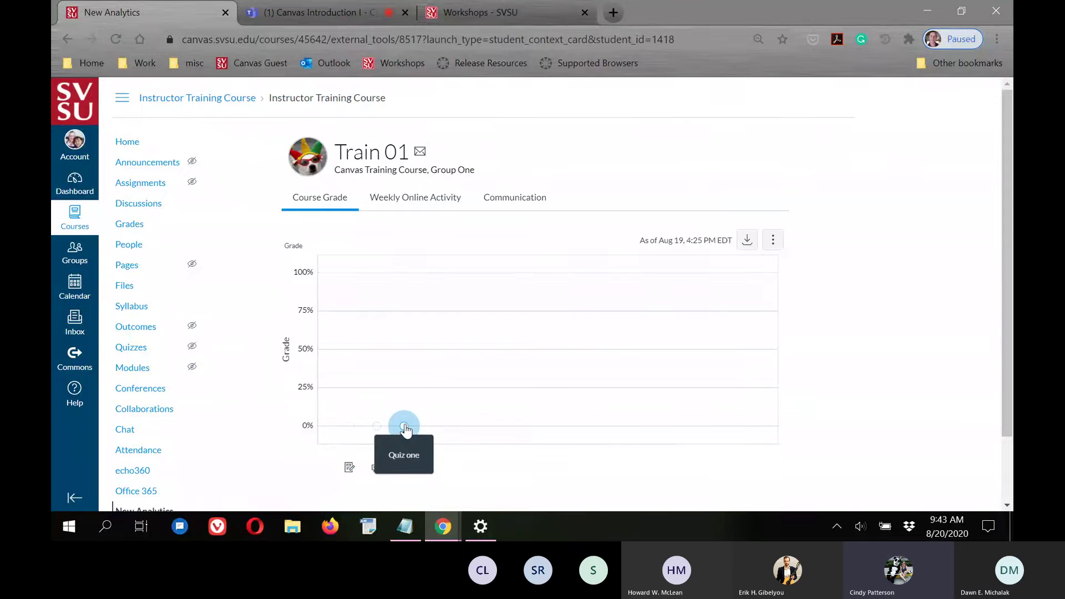
{"action": "left_click", "coordinate": [417, 198]}
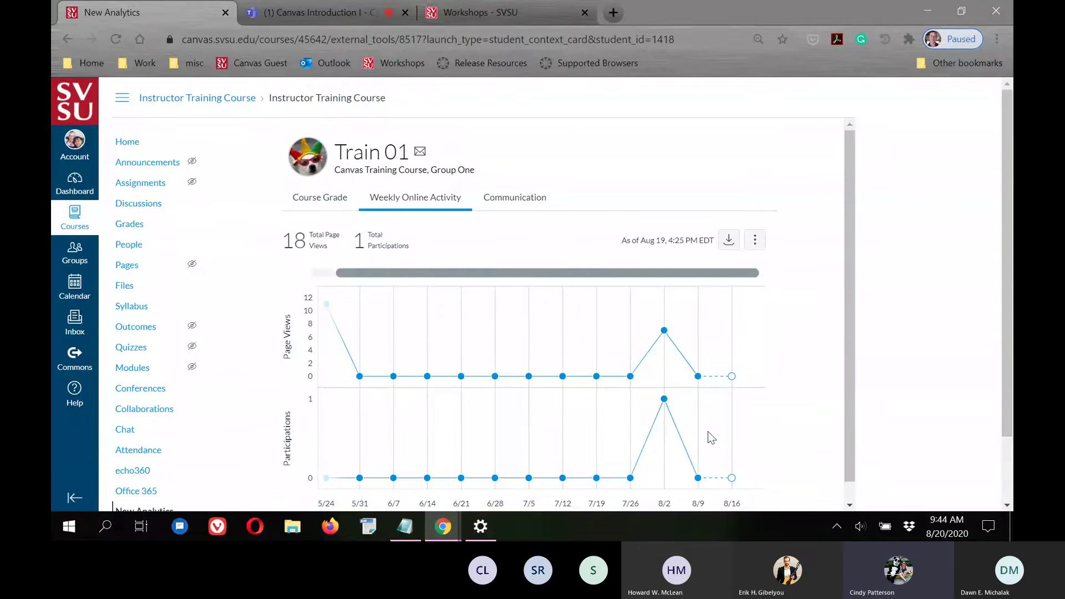
{"action": "left_click", "coordinate": [505, 197]}
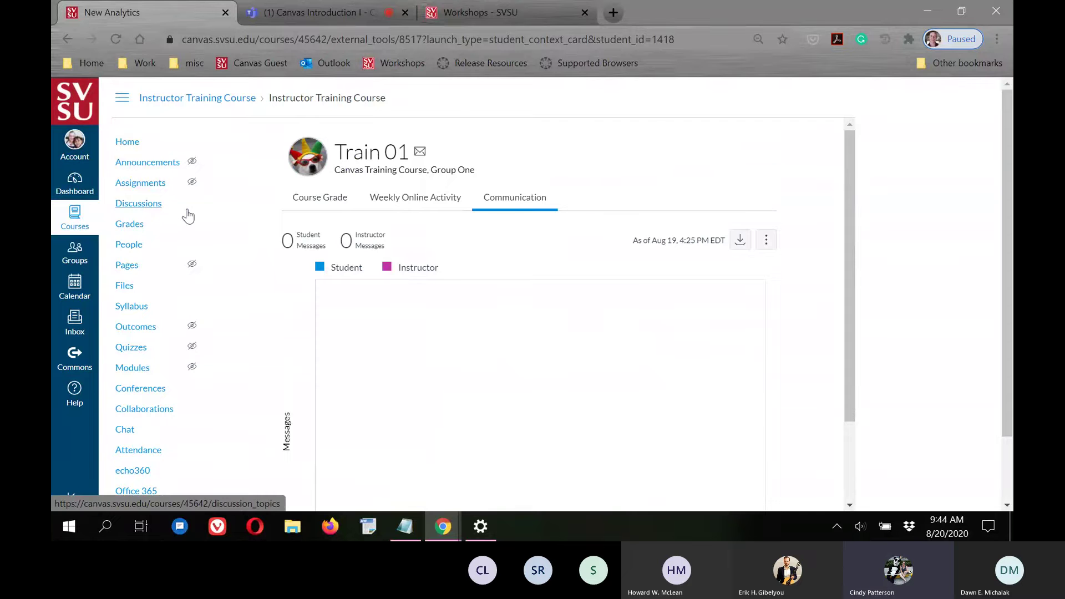
Step: Open the course's Settings and choose Unsplash as the source for the course image
{"action": "scroll", "coordinate": [212, 218], "scroll_direction": "down", "scroll_amount": 2}
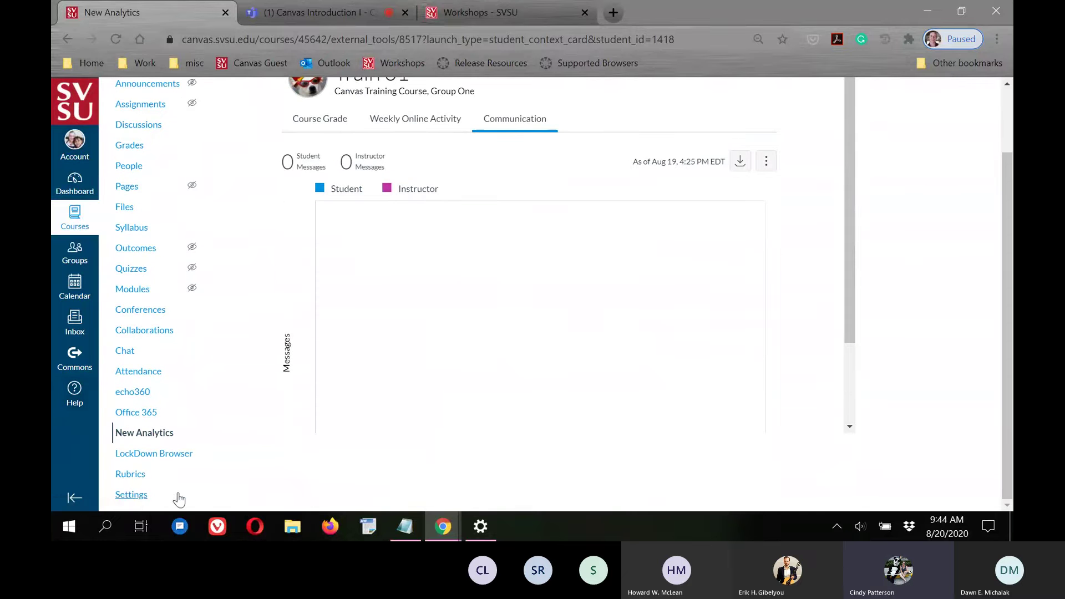
{"action": "left_click", "coordinate": [139, 495]}
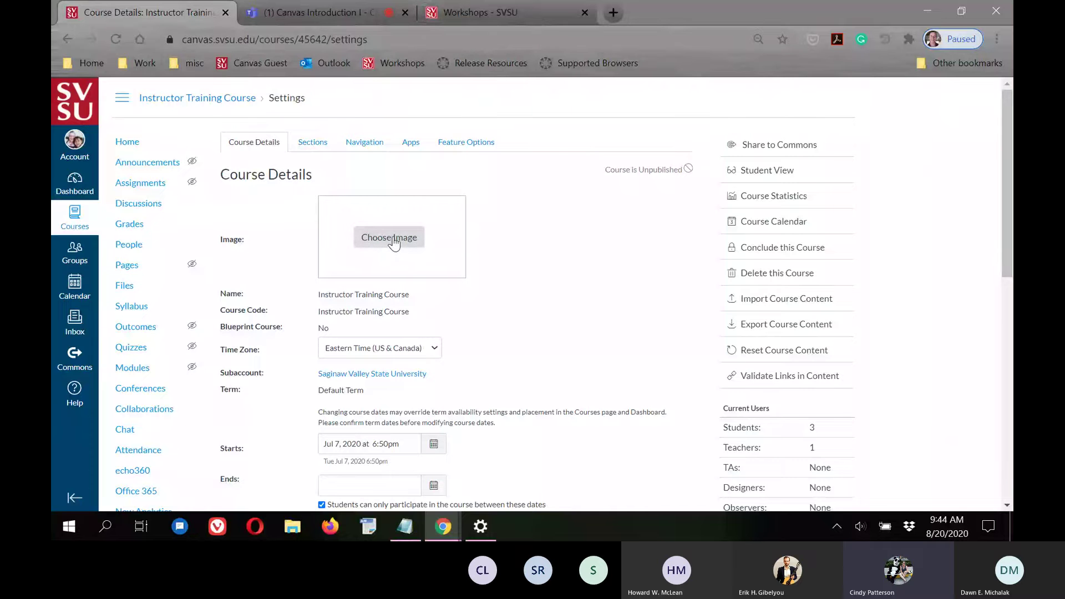
{"action": "left_click", "coordinate": [394, 243]}
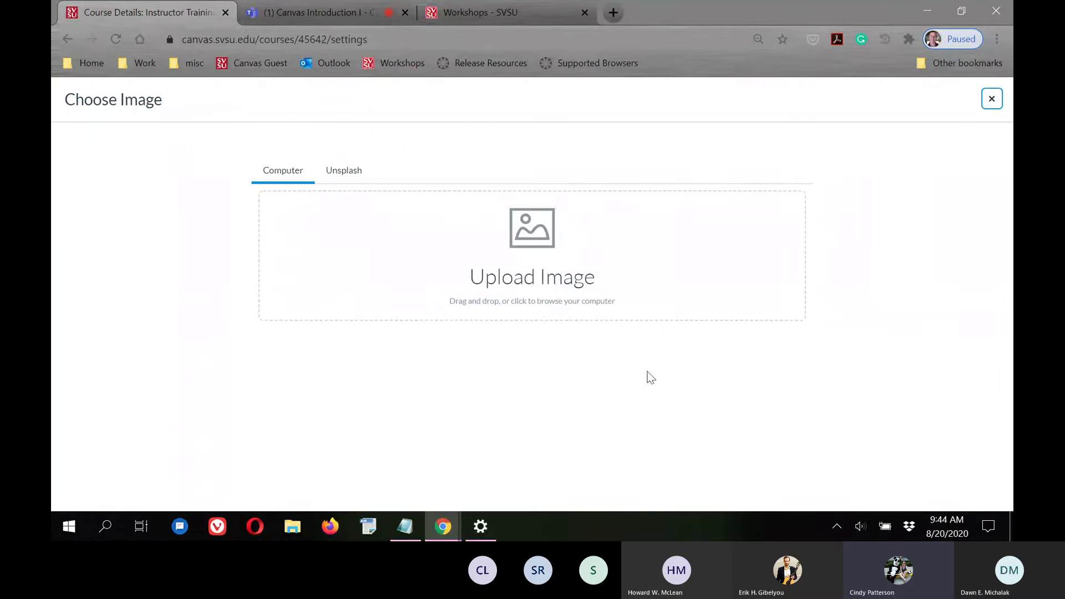
{"action": "left_click", "coordinate": [350, 167]}
{"action": "left_click", "coordinate": [457, 234]}
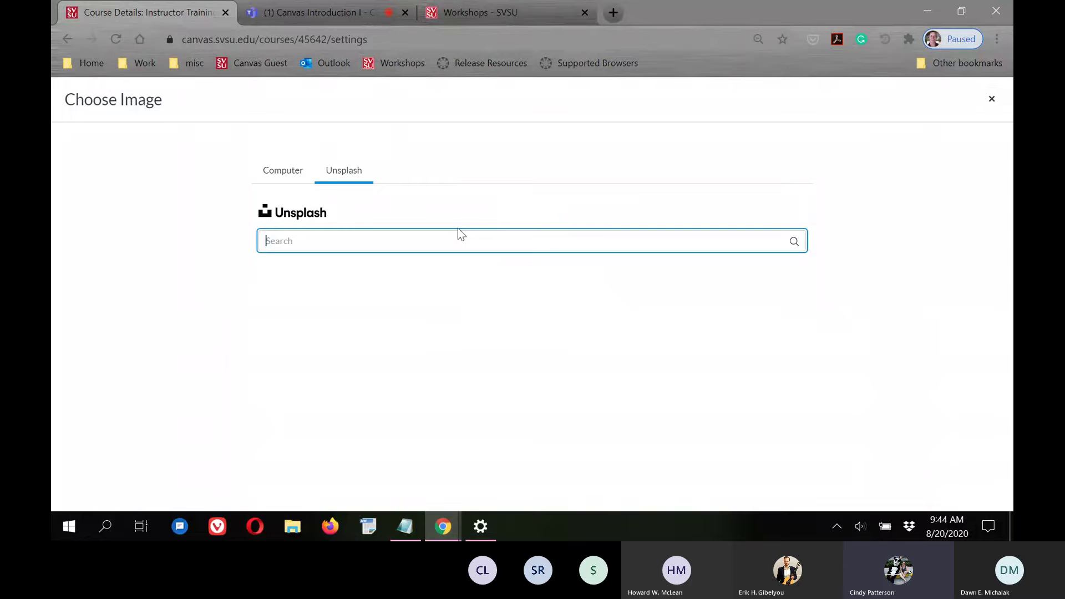
Step: Search Unsplash for "ceramics"
{"action": "type", "text": "ceremicsw"}
{"action": "key", "text": "BackSpace"}
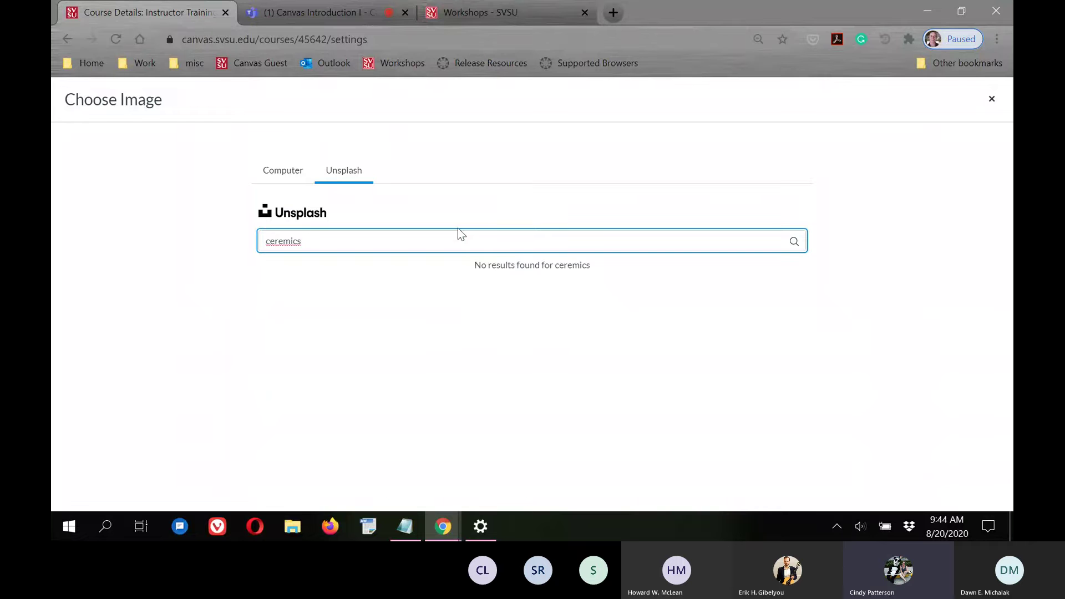
{"action": "left_click", "coordinate": [280, 241]}
{"action": "key", "text": "Delete"}
{"action": "type", "text": "a"}
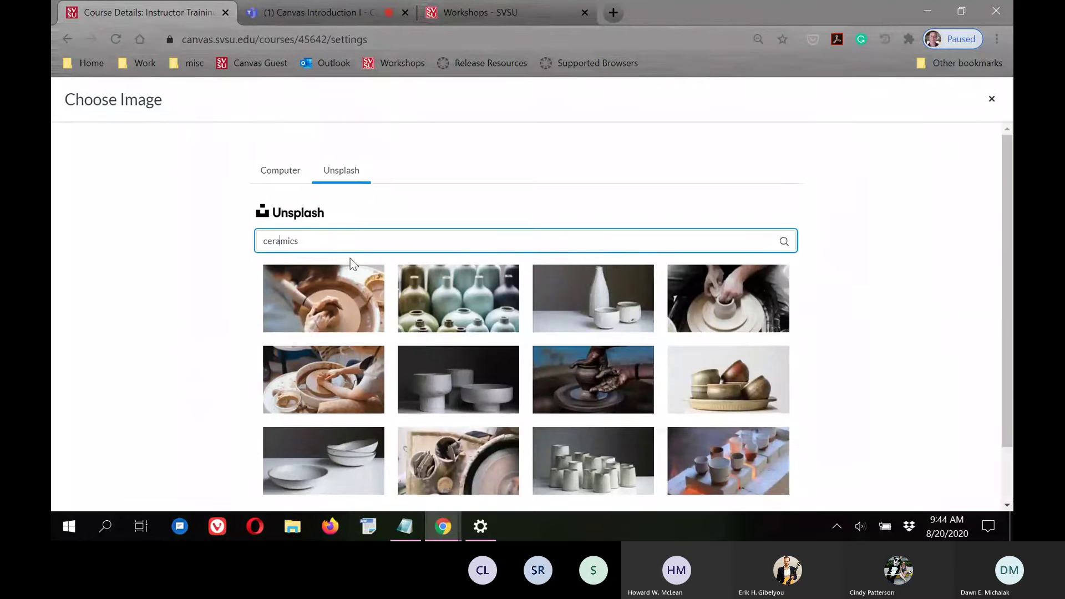
Step: Set the photo of hands shaping clay beside a small bowl as the course image, and update the course details
{"action": "scroll", "coordinate": [883, 299], "scroll_direction": "down", "scroll_amount": 2}
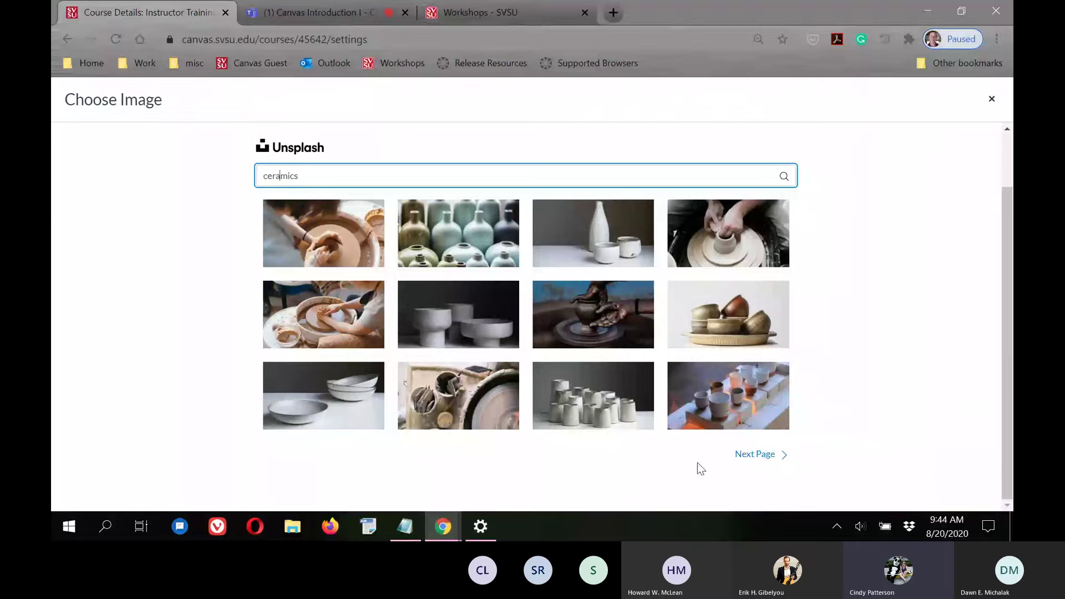
{"action": "left_click", "coordinate": [330, 303]}
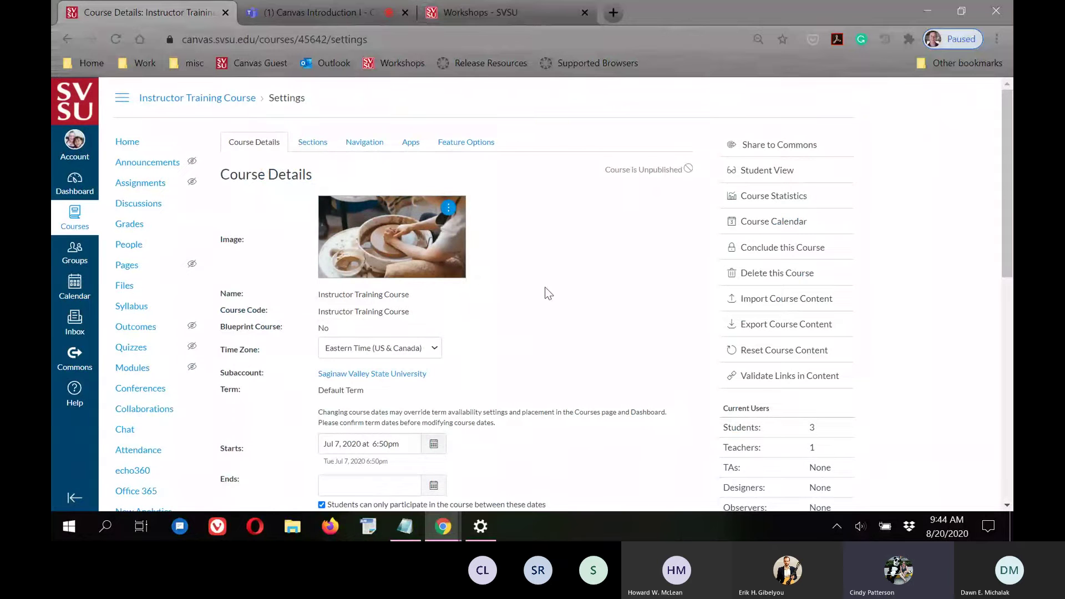
{"action": "scroll", "coordinate": [533, 272], "scroll_direction": "down", "scroll_amount": 15}
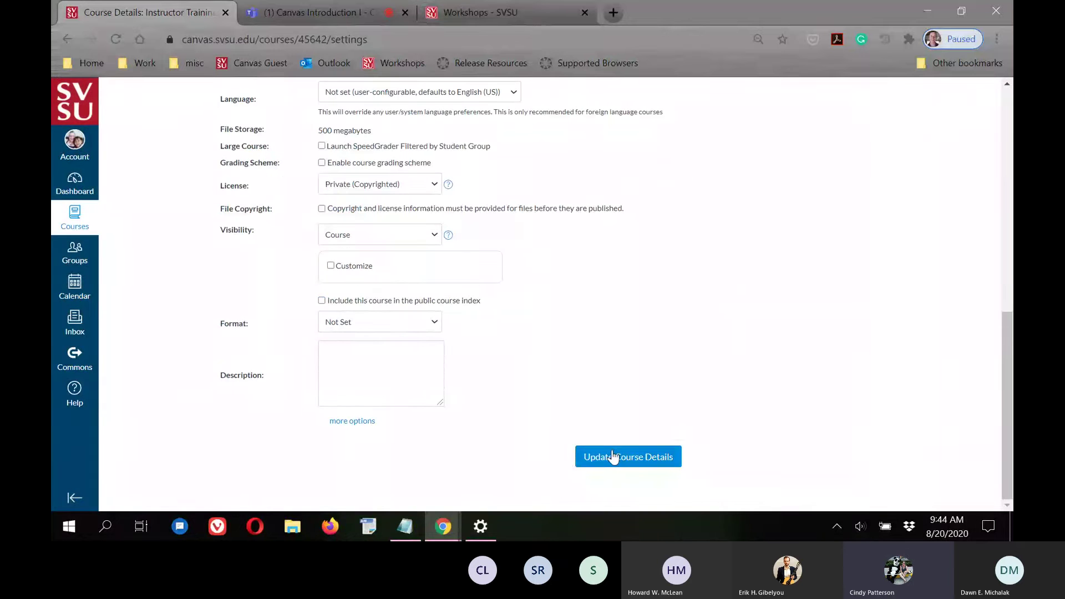
{"action": "left_click", "coordinate": [597, 468]}
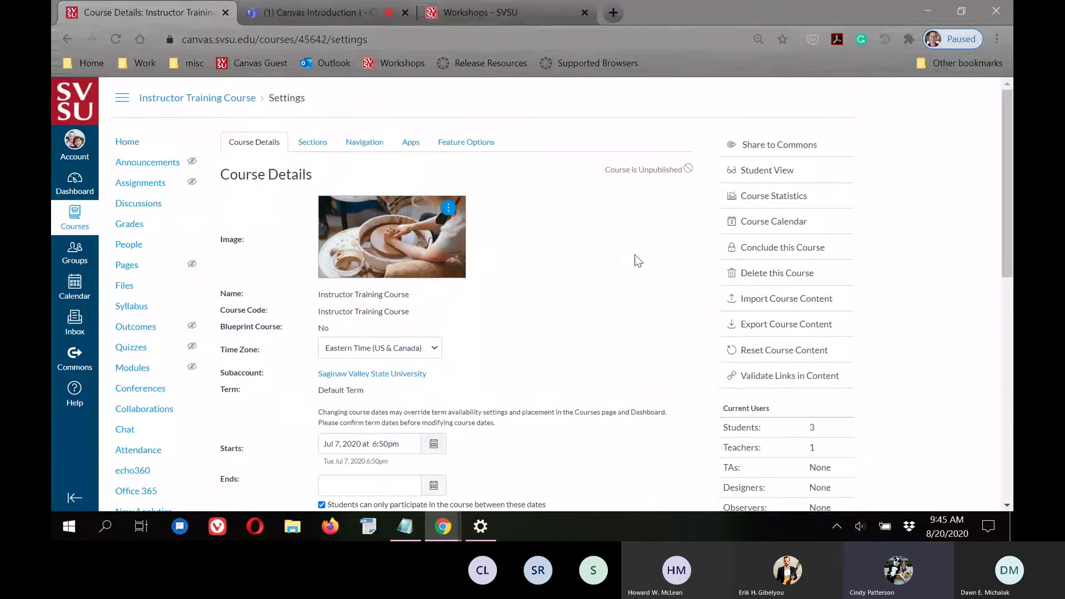
Step: Examine the course's Starts and Ends dates and the student participation options in Course Details
{"action": "scroll", "coordinate": [642, 261], "scroll_direction": "down", "scroll_amount": 4}
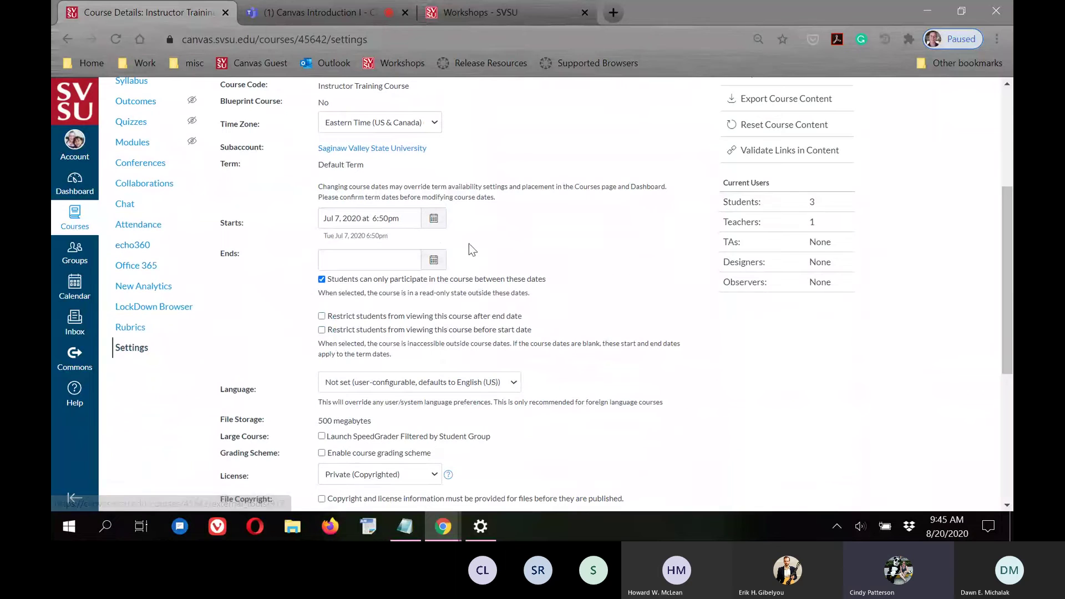
{"action": "left_click", "coordinate": [230, 223]}
{"action": "left_click", "coordinate": [229, 253]}
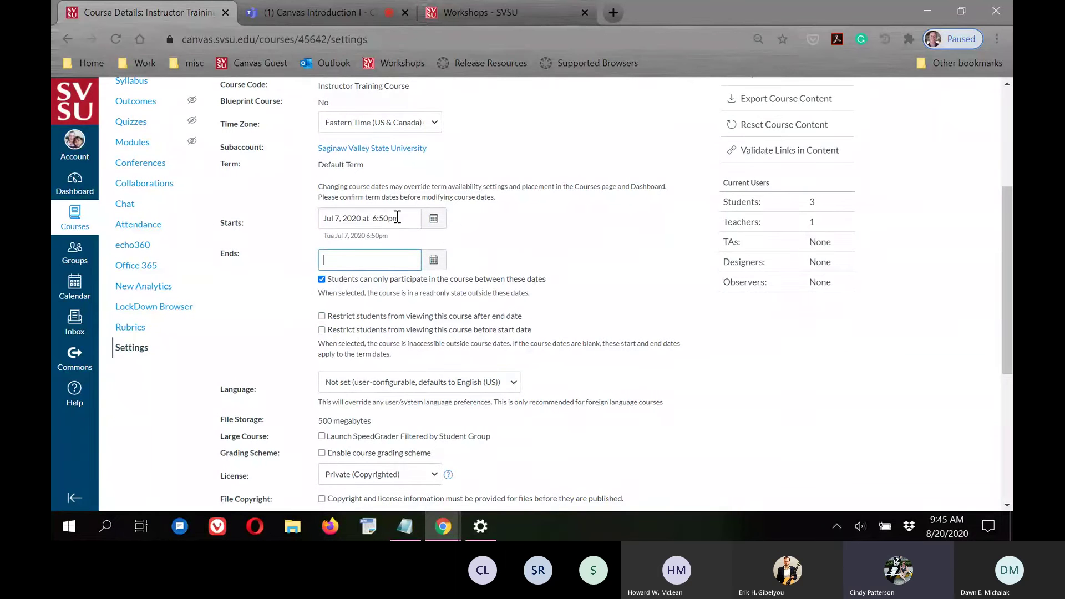
{"action": "left_click_drag", "start_coordinate": [406, 217], "coordinate": [301, 225]}
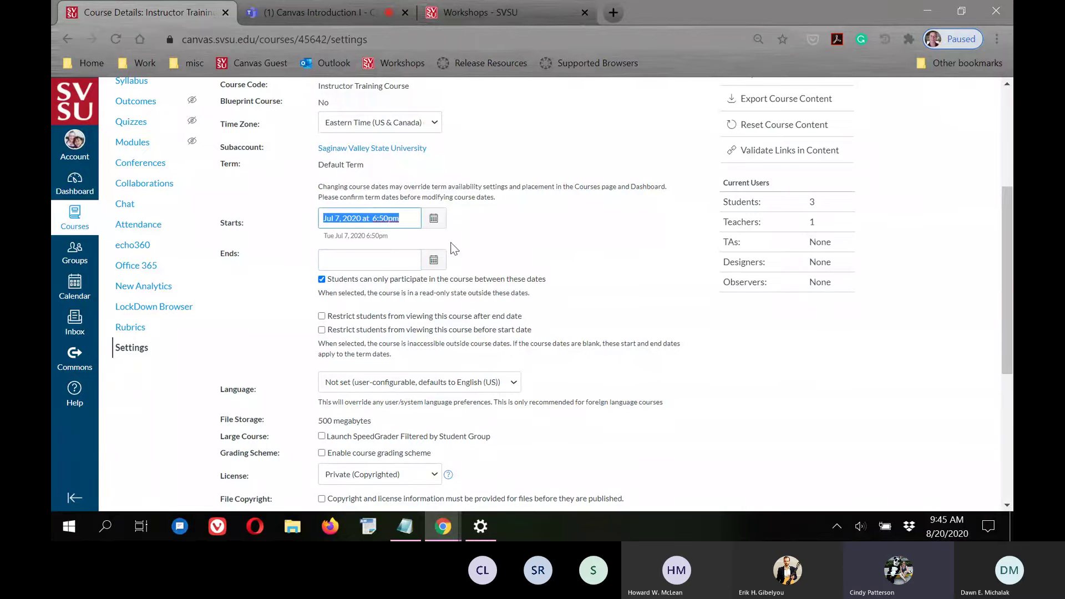
{"action": "left_click_drag", "start_coordinate": [196, 354], "coordinate": [265, 323]}
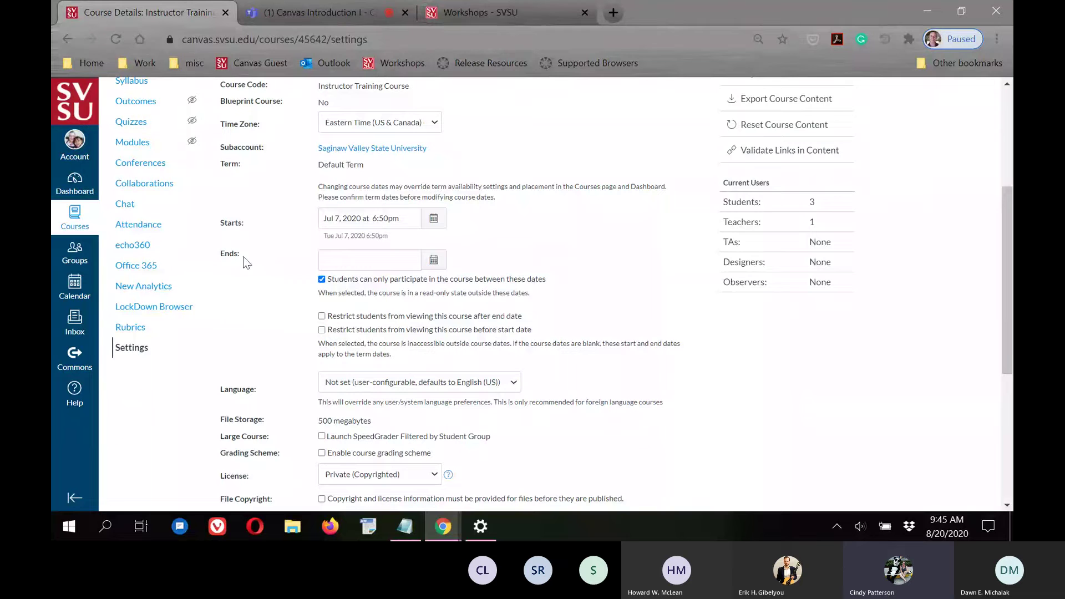
Step: Clear the course's Starts date and turn off the option limiting student participation to the course dates
{"action": "left_click", "coordinate": [364, 261]}
{"action": "left_click_drag", "start_coordinate": [404, 218], "coordinate": [244, 220]}
{"action": "key", "text": "BackSpace"}
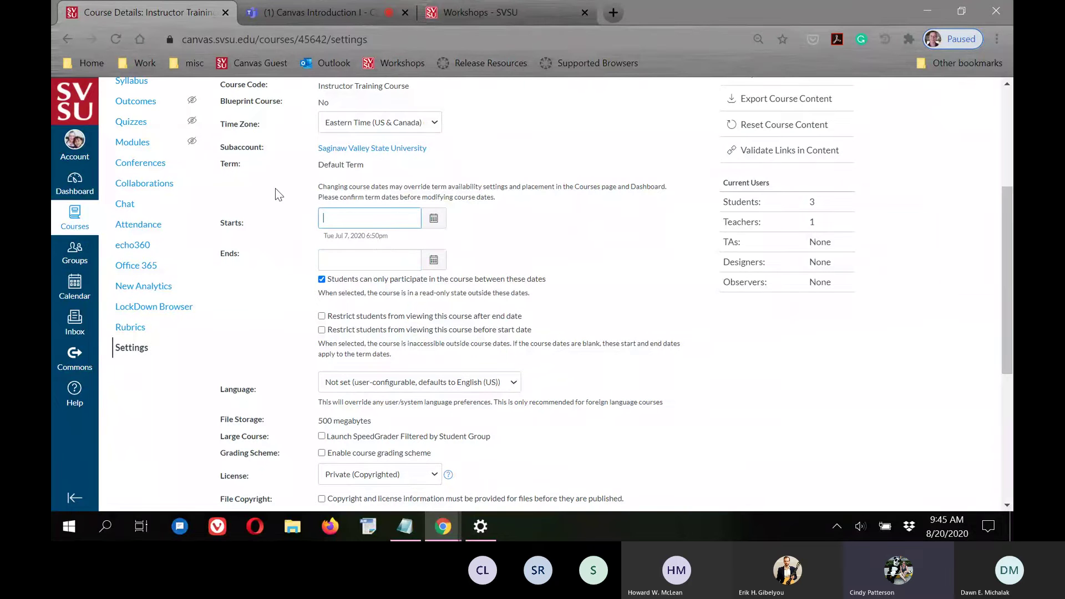
{"action": "left_click", "coordinate": [322, 270]}
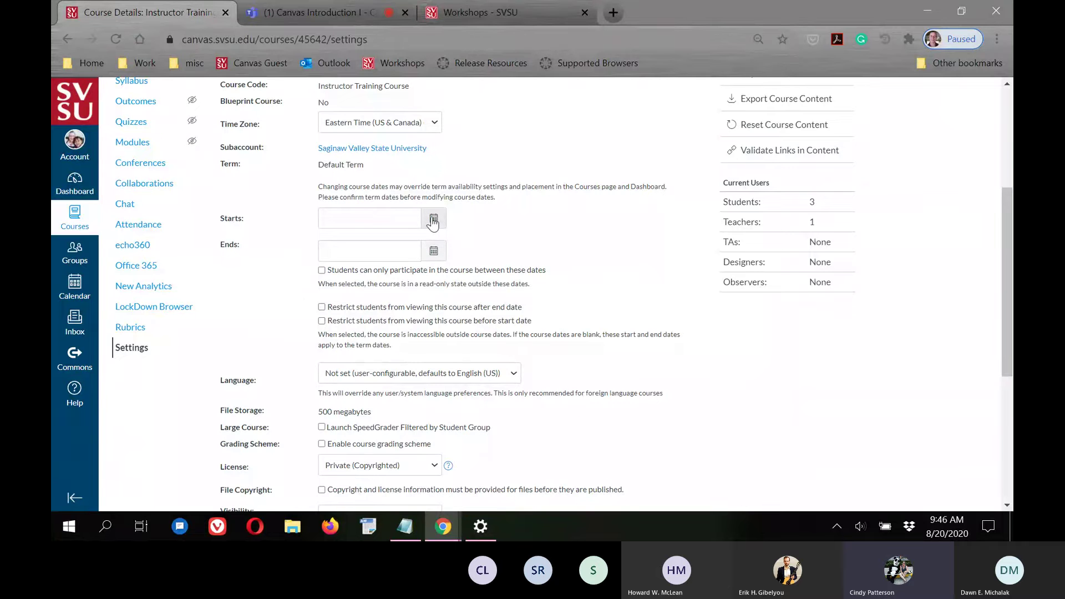
Step: Set the course's Starts date to Aug 3, 2020 using the date picker
{"action": "scroll", "coordinate": [459, 205], "scroll_direction": "up", "scroll_amount": 3}
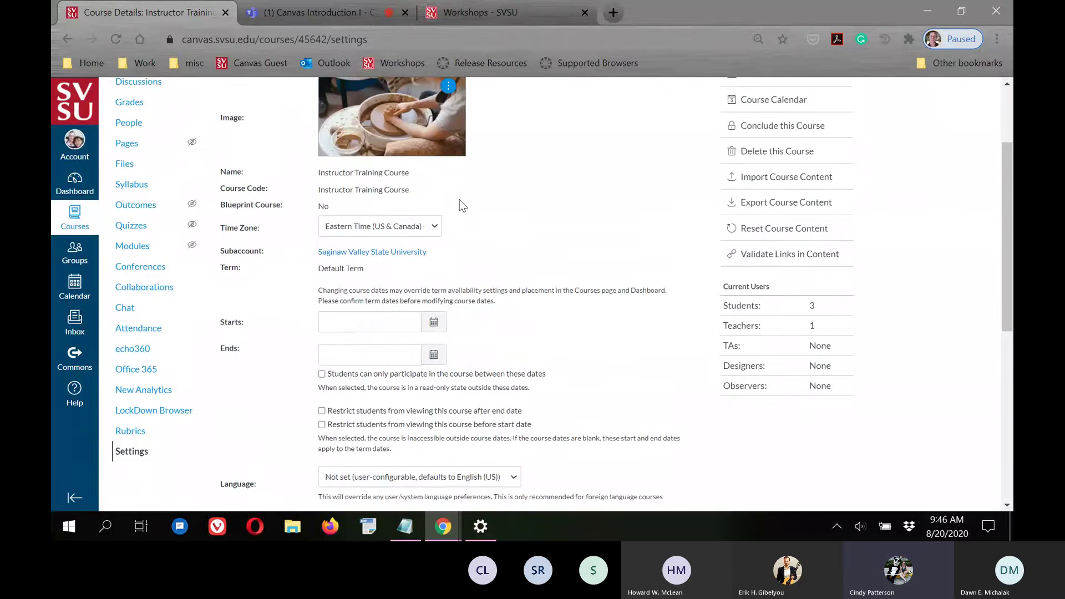
{"action": "scroll", "coordinate": [428, 225], "scroll_direction": "down", "scroll_amount": 3}
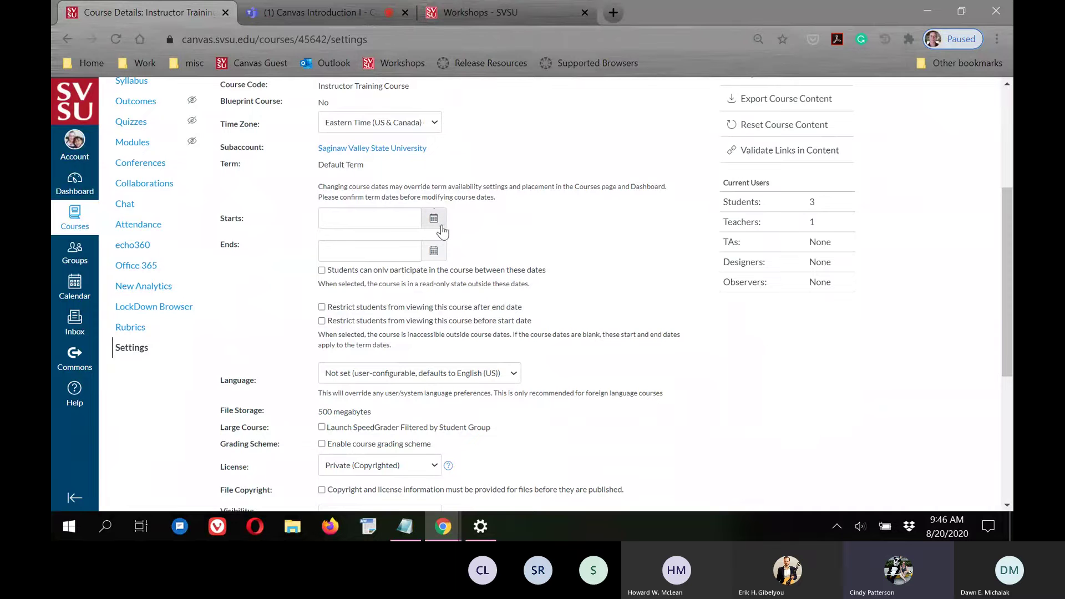
{"action": "left_click", "coordinate": [434, 218]}
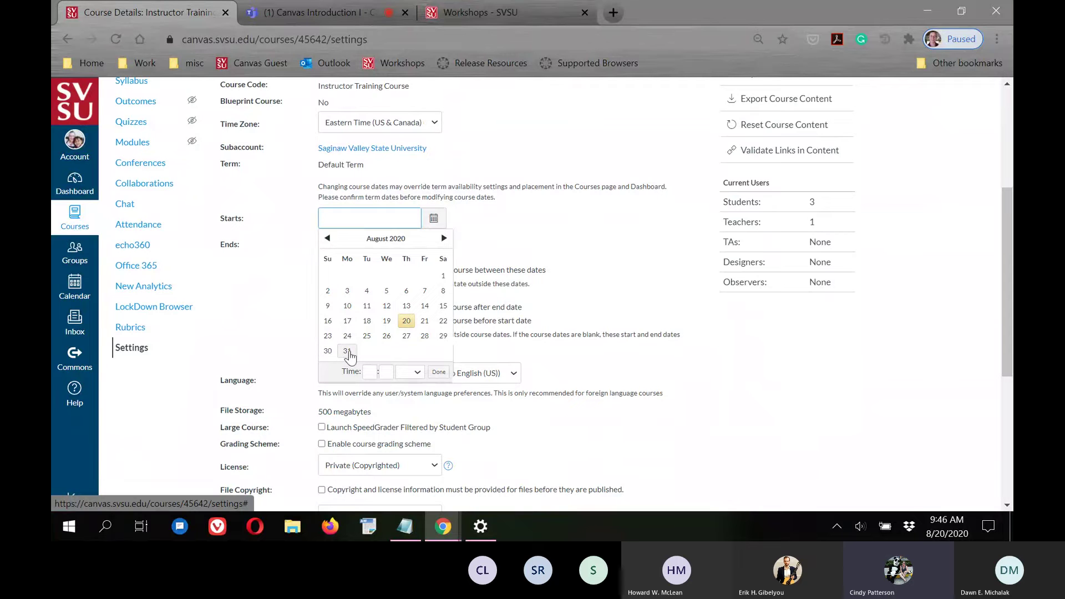
{"action": "left_click", "coordinate": [347, 291]}
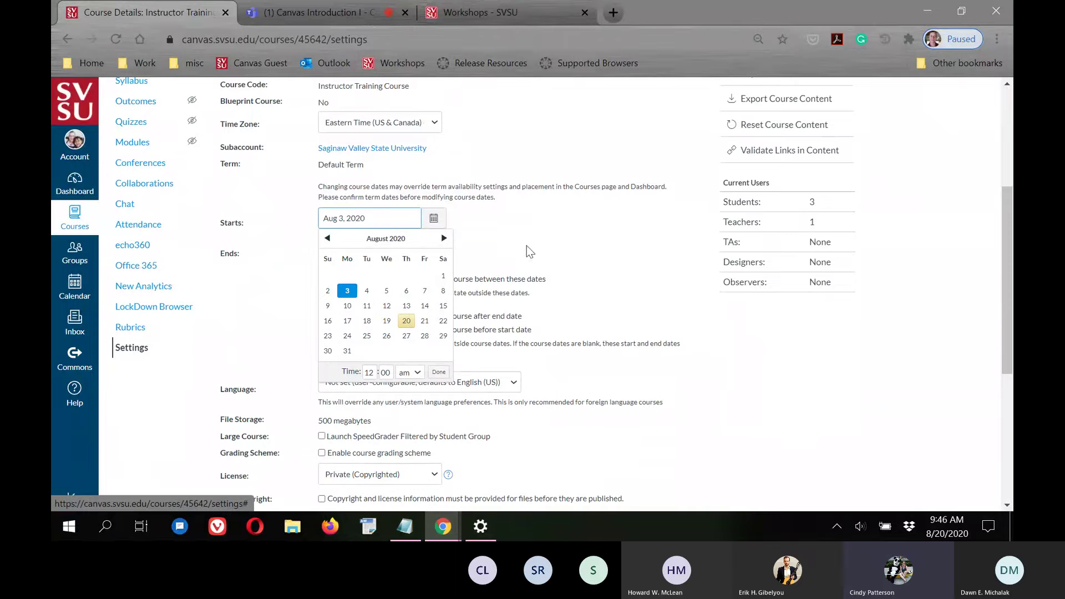
{"action": "left_click", "coordinate": [309, 202]}
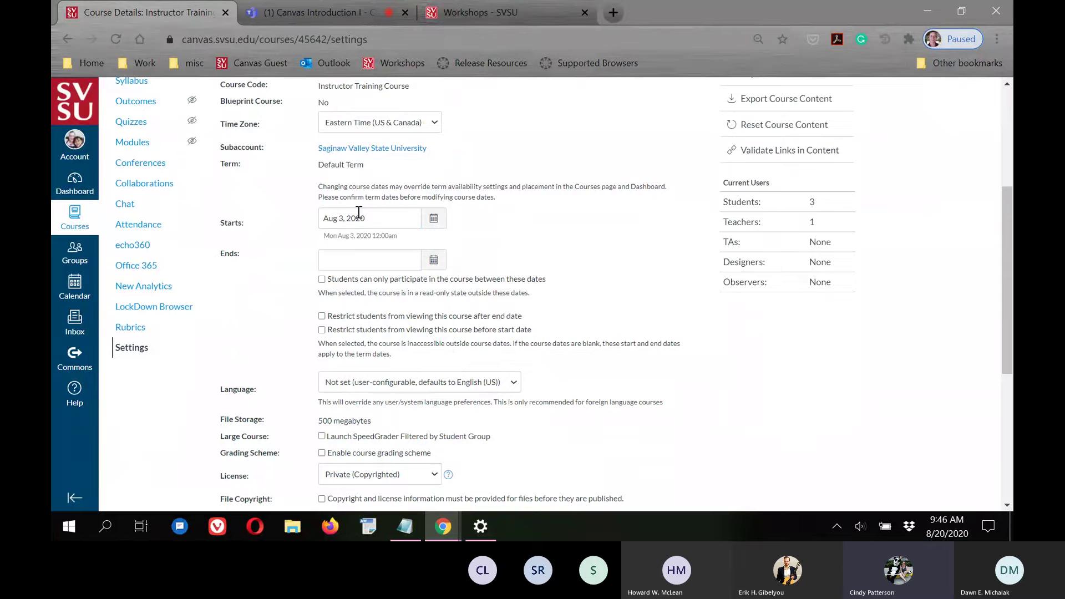
Step: Set the course's Ends date to Oct 12, 2020 12:00 am and limit student participation to the course dates
{"action": "left_click", "coordinate": [434, 261]}
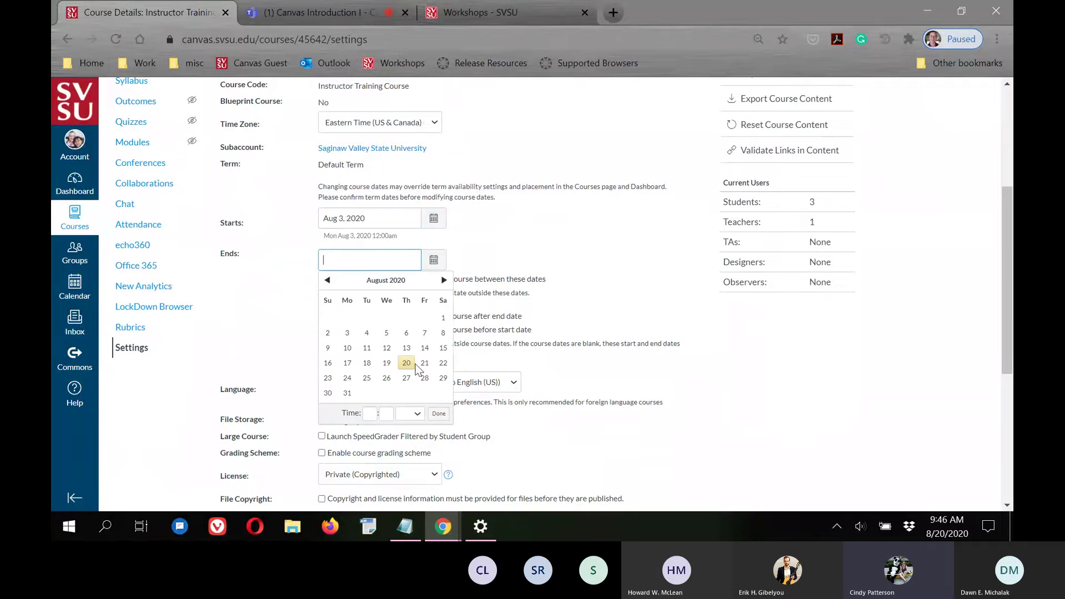
{"action": "left_click", "coordinate": [569, 245]}
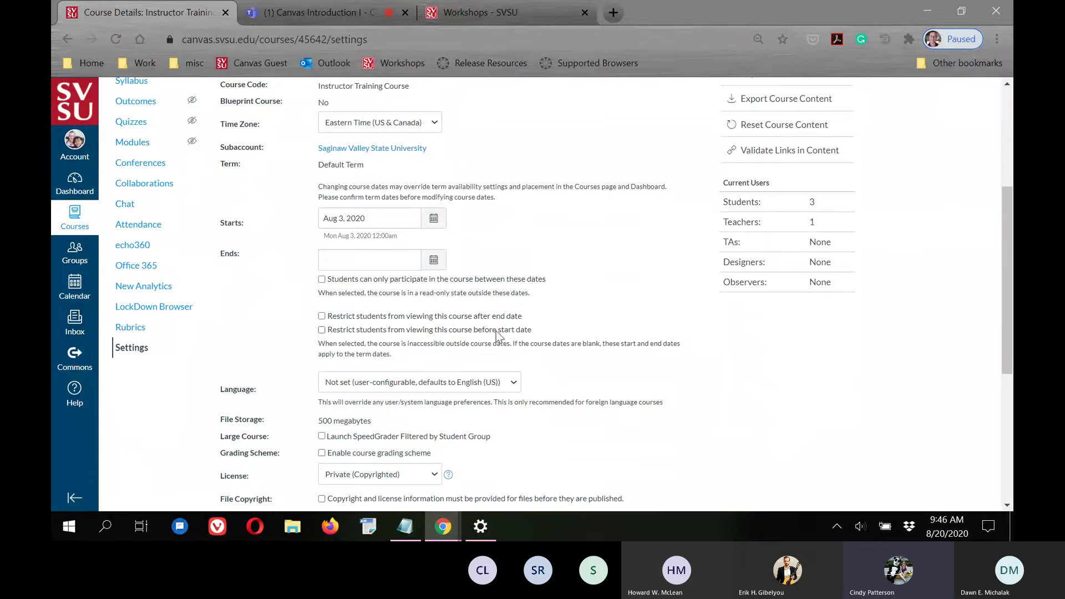
{"action": "left_click", "coordinate": [446, 261]}
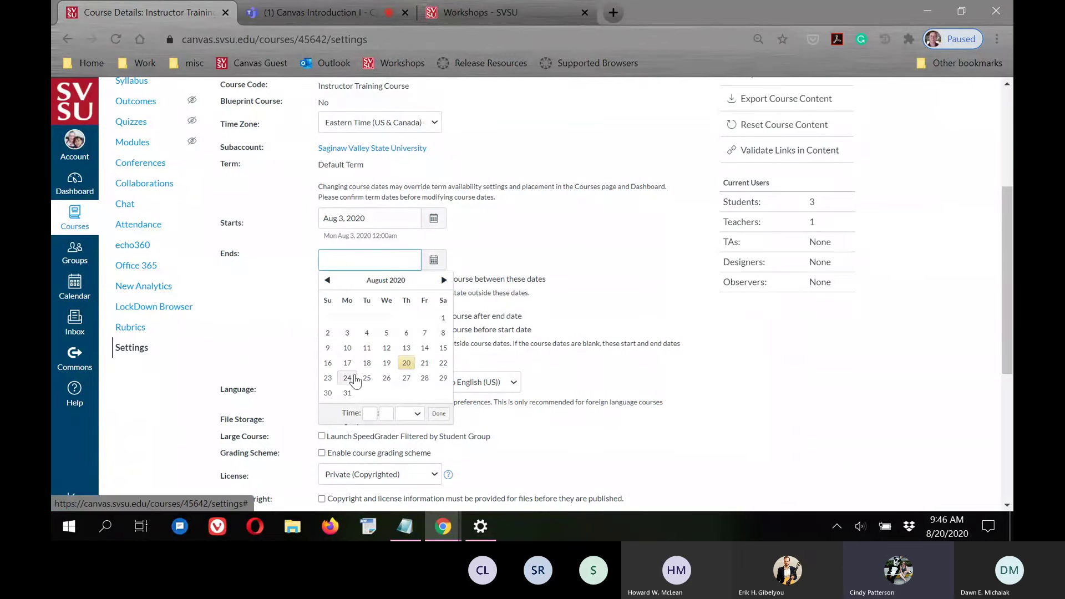
{"action": "left_click", "coordinate": [444, 281]}
{"action": "left_click", "coordinate": [444, 281]}
{"action": "left_click", "coordinate": [348, 348]}
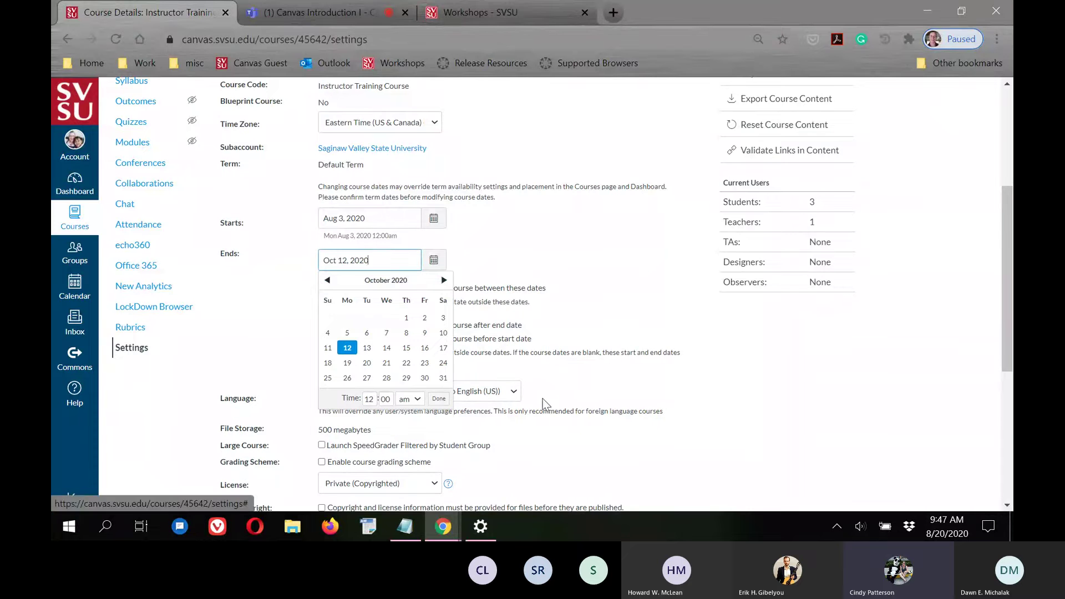
{"action": "left_click", "coordinate": [439, 399]}
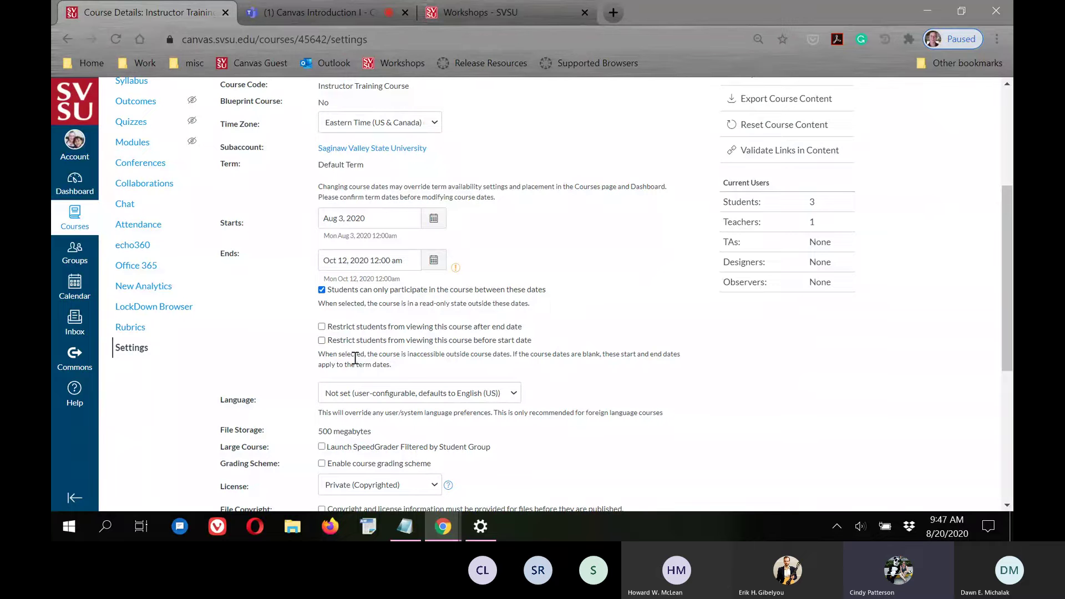
Step: Clear both the Starts and Ends dates and turn off the limit on student participation between them
{"action": "scroll", "coordinate": [727, 385], "scroll_direction": "down", "scroll_amount": 2}
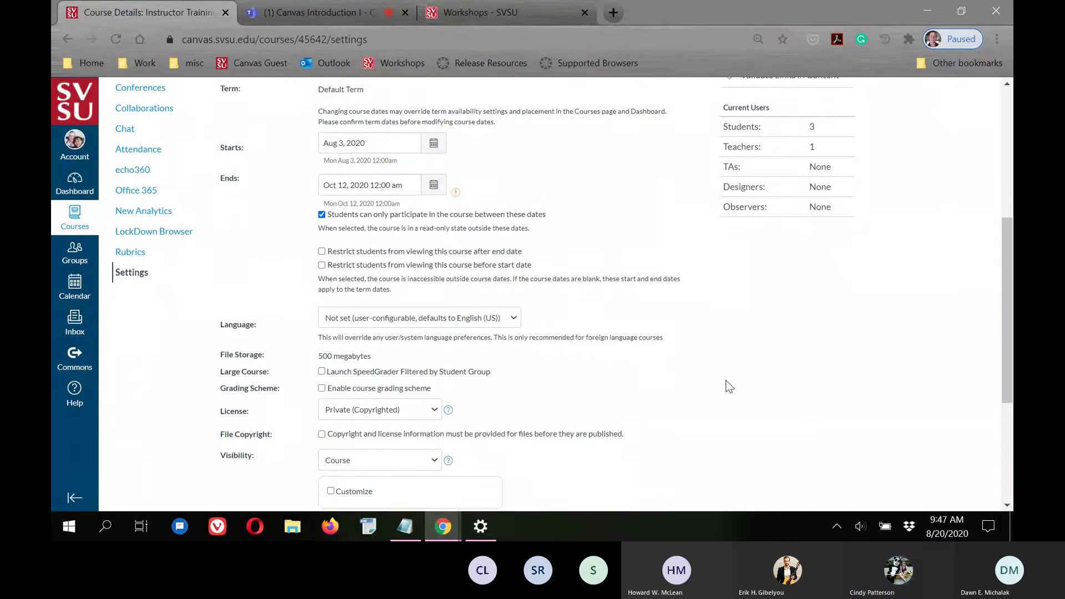
{"action": "scroll", "coordinate": [731, 387], "scroll_direction": "up", "scroll_amount": 1}
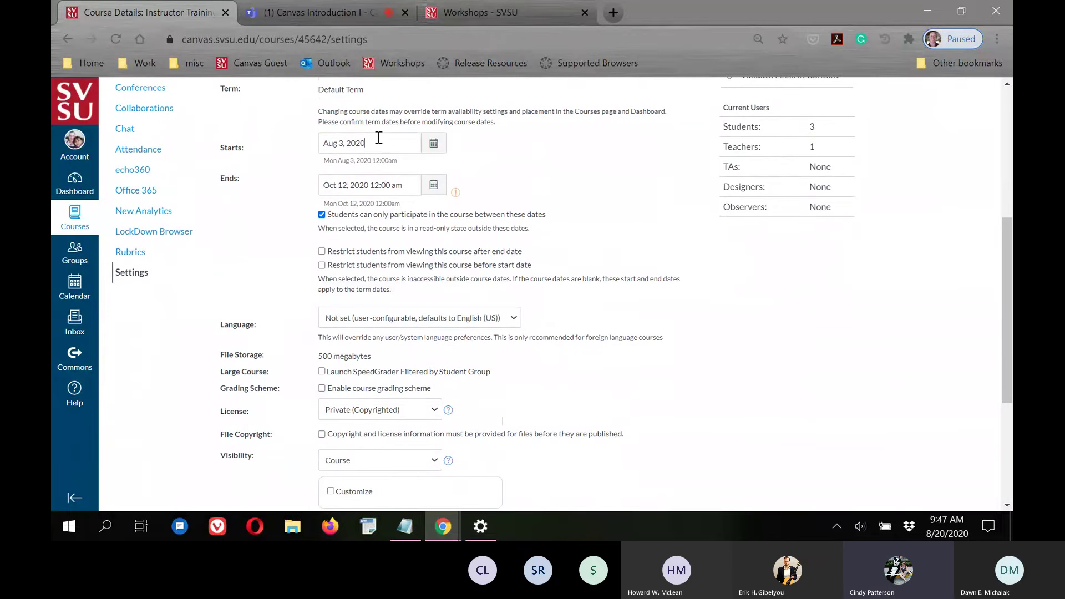
{"action": "left_click_drag", "start_coordinate": [410, 135], "coordinate": [254, 134]}
{"action": "key", "text": "BackSpace"}
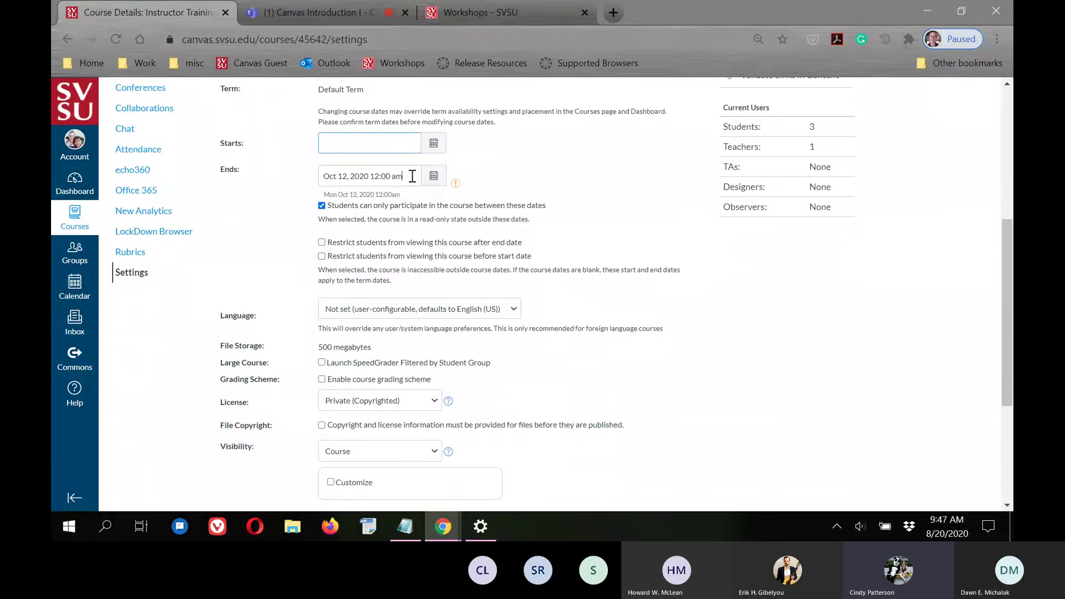
{"action": "left_click_drag", "start_coordinate": [412, 176], "coordinate": [327, 176]}
{"action": "key", "text": "BackSpace"}
{"action": "left_click", "coordinate": [321, 195]}
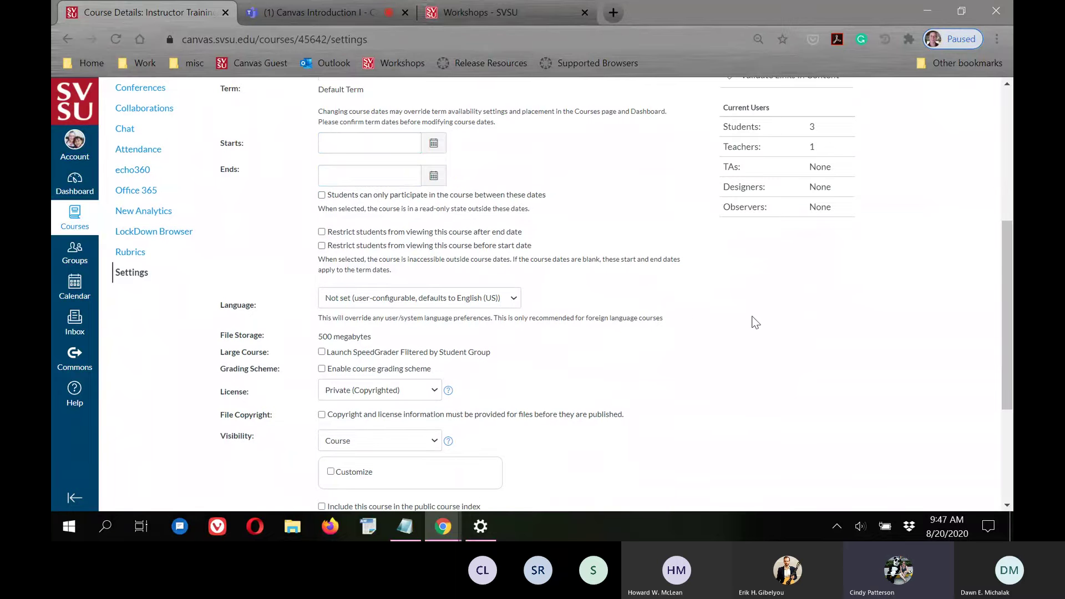
{"action": "double_click", "coordinate": [347, 196]}
{"action": "left_click", "coordinate": [284, 207]}
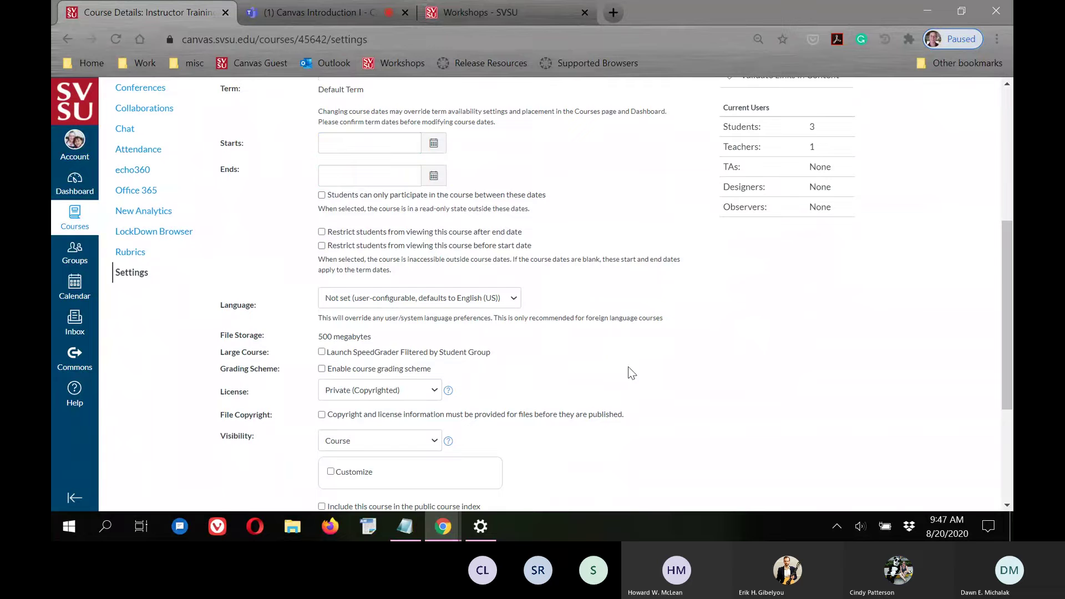
Step: Update the course details to save the settings with blank course dates
{"action": "scroll", "coordinate": [715, 336], "scroll_direction": "down", "scroll_amount": 1}
{"action": "scroll", "coordinate": [712, 330], "scroll_direction": "down", "scroll_amount": 3}
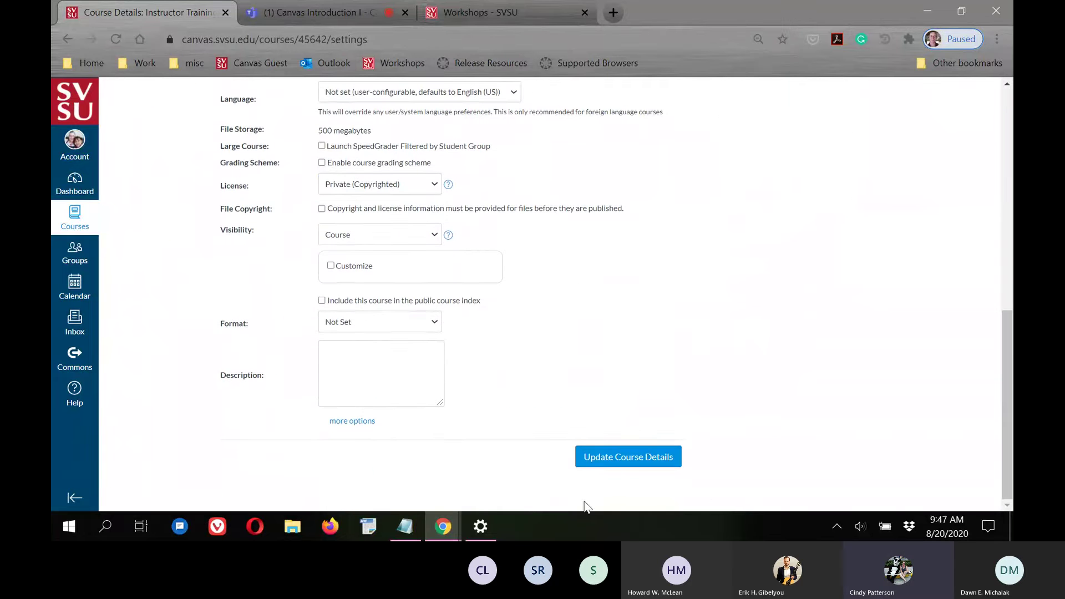
{"action": "left_click", "coordinate": [613, 461]}
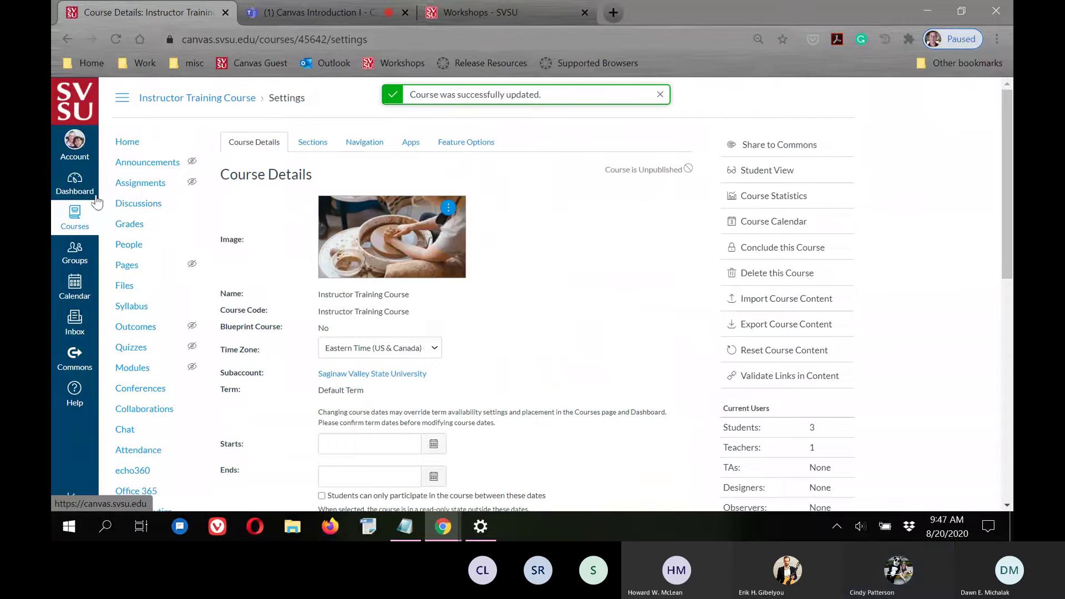
Step: Check the Instructor Training Course card and its image among the unpublished courses on the Dashboard
{"action": "left_click", "coordinate": [76, 188]}
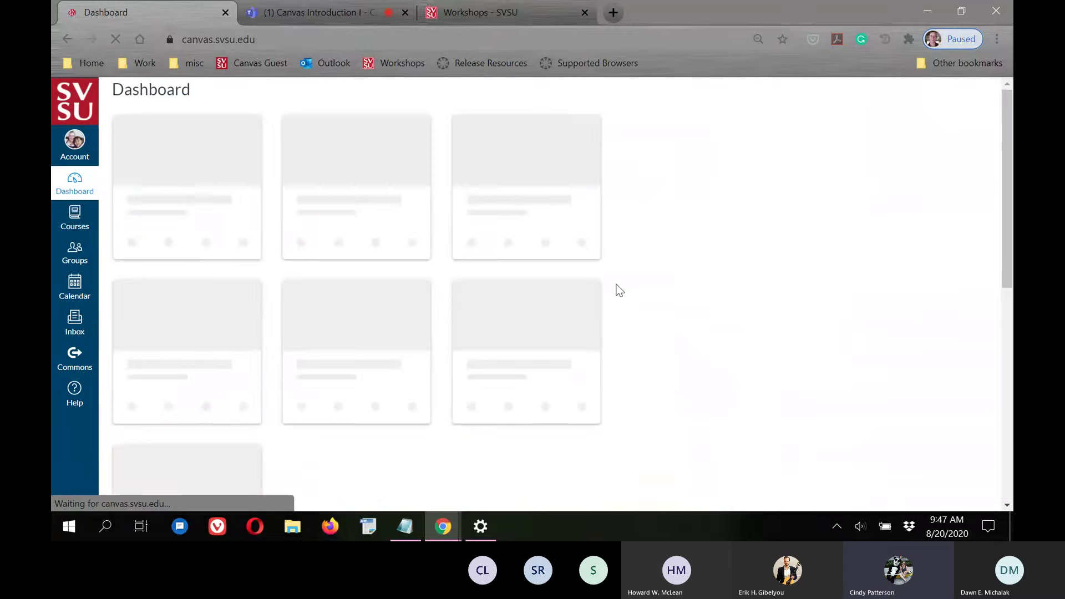
{"action": "scroll", "coordinate": [693, 267], "scroll_direction": "down", "scroll_amount": 9}
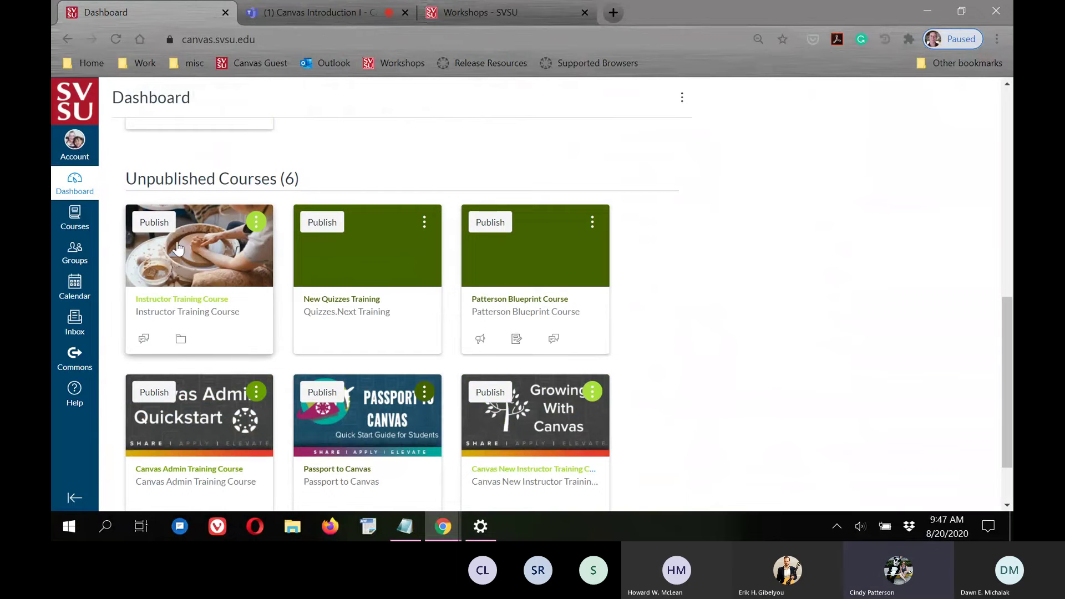
{"action": "scroll", "coordinate": [916, 331], "scroll_direction": "up", "scroll_amount": 5}
{"action": "scroll", "coordinate": [701, 348], "scroll_direction": "down", "scroll_amount": 4}
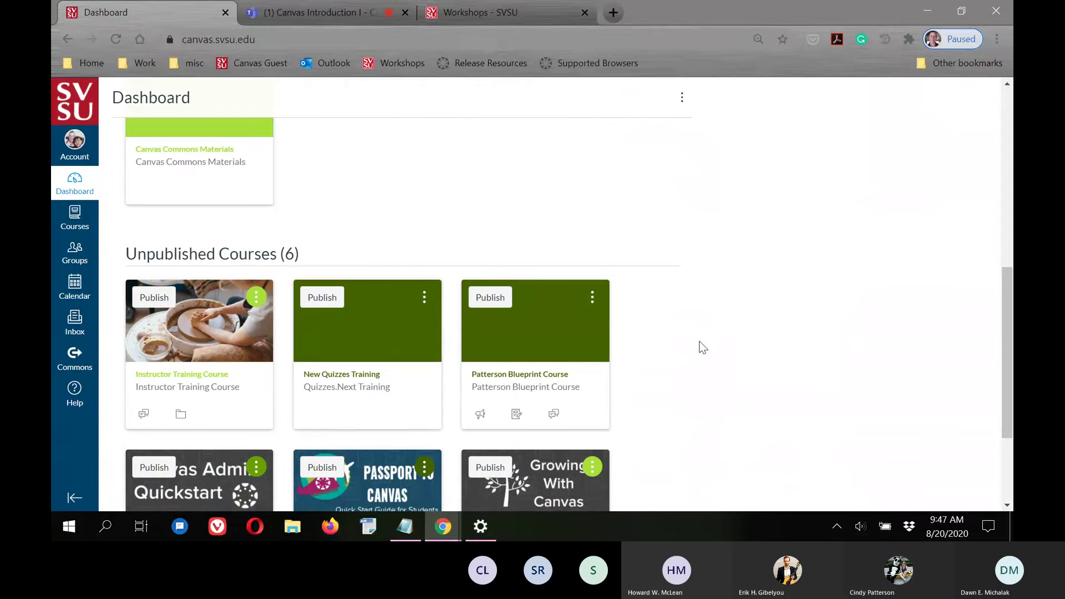
Step: Reopen the Instructor Training Course from the Dashboard and go to the Navigation section of its Settings
{"action": "left_click", "coordinate": [151, 375]}
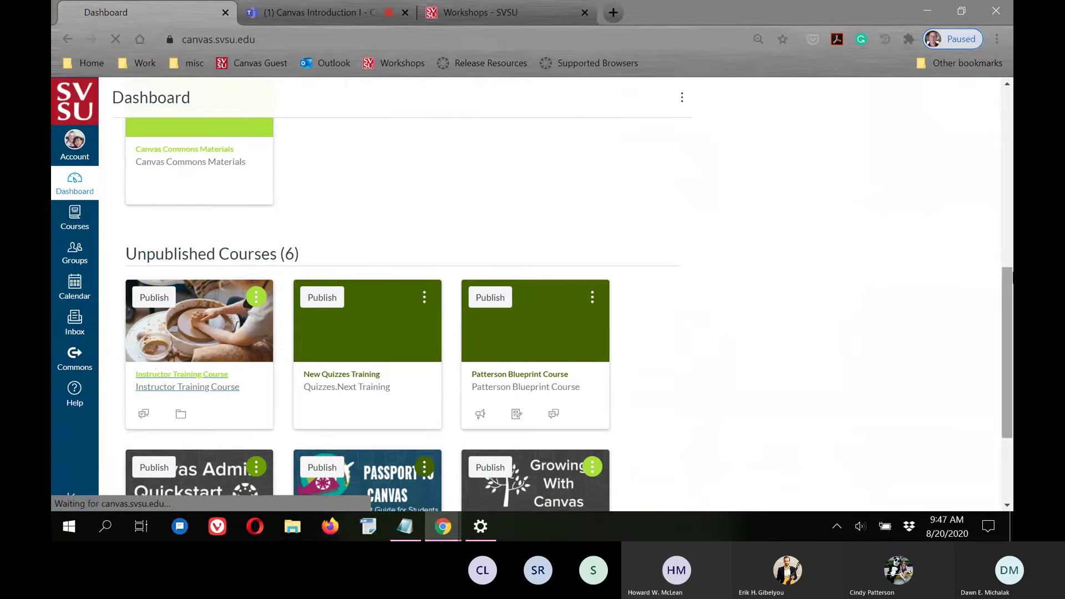
{"action": "scroll", "coordinate": [248, 302], "scroll_direction": "down", "scroll_amount": 2}
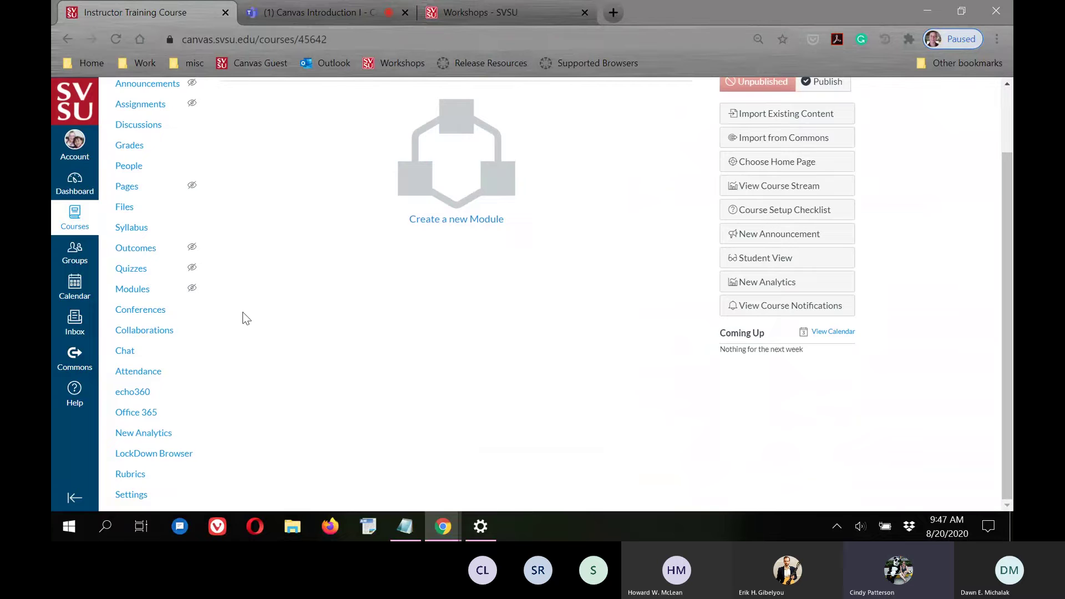
{"action": "left_click", "coordinate": [121, 493]}
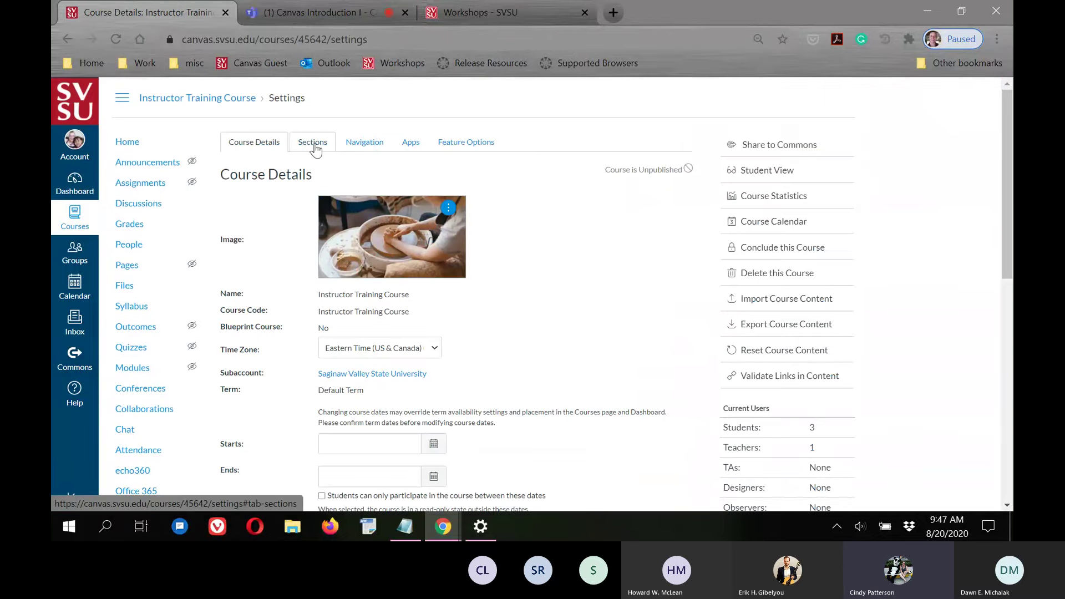
{"action": "left_click", "coordinate": [366, 142]}
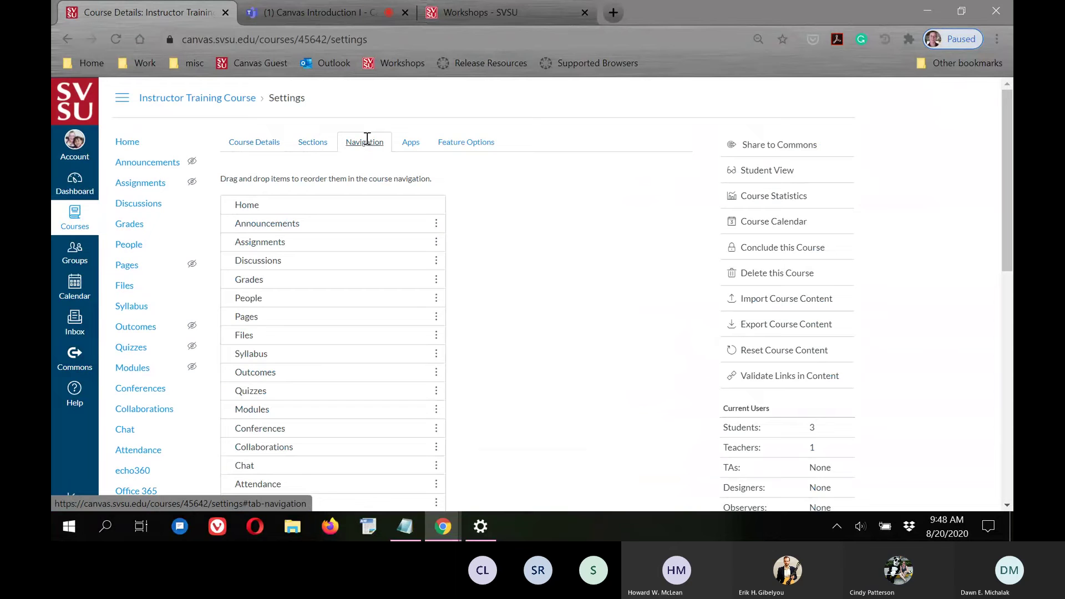
{"action": "left_click", "coordinate": [310, 143]}
{"action": "left_click", "coordinate": [364, 143]}
Step: Move echo360 from the active course navigation items to the items hidden from students
{"action": "scroll", "coordinate": [590, 222], "scroll_direction": "down", "scroll_amount": 3}
{"action": "scroll", "coordinate": [594, 224], "scroll_direction": "up", "scroll_amount": 3}
{"action": "scroll", "coordinate": [677, 207], "scroll_direction": "down", "scroll_amount": 5}
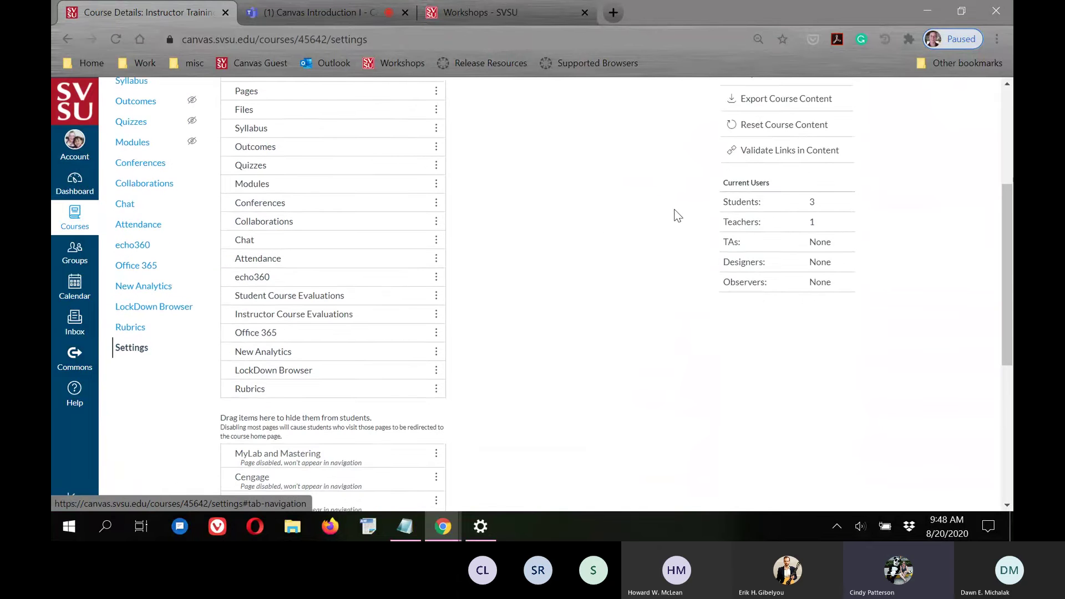
{"action": "scroll", "coordinate": [535, 157], "scroll_direction": "up", "scroll_amount": 2}
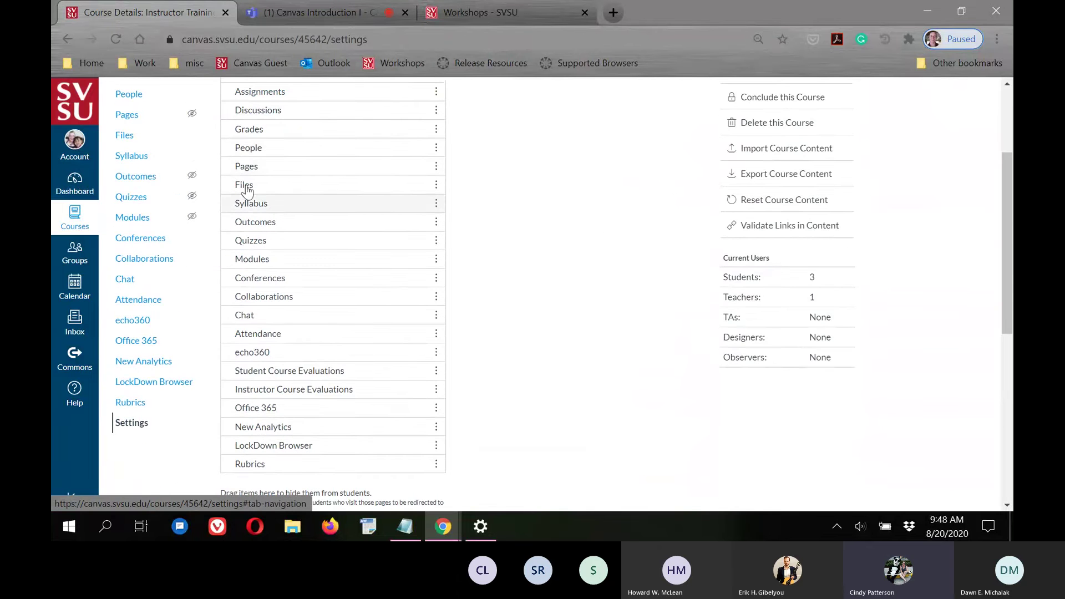
{"action": "scroll", "coordinate": [537, 212], "scroll_direction": "up", "scroll_amount": 4}
{"action": "scroll", "coordinate": [594, 222], "scroll_direction": "down", "scroll_amount": 5}
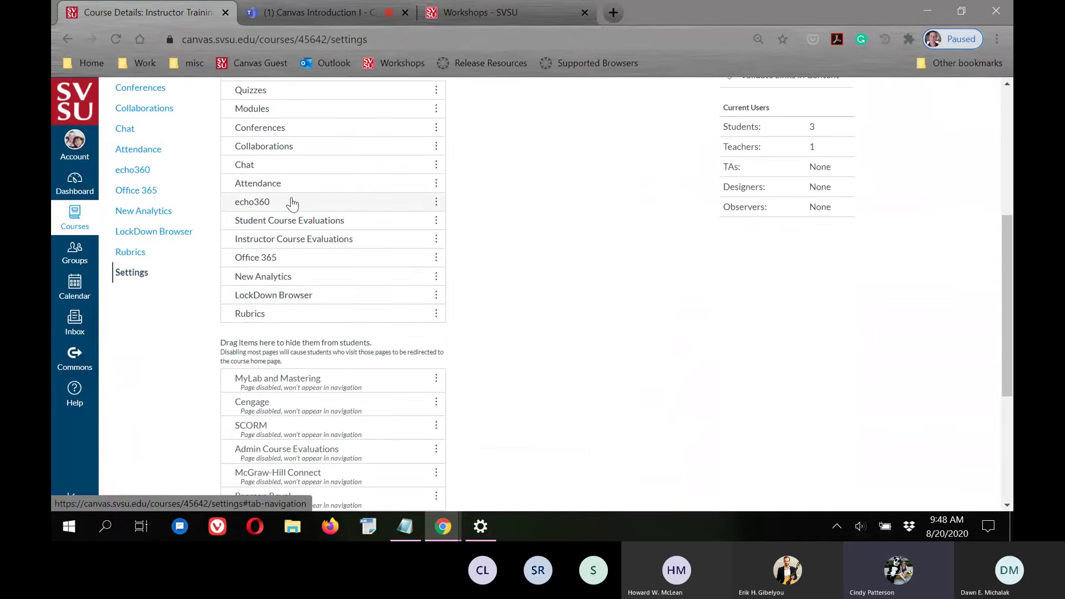
{"action": "left_click_drag", "start_coordinate": [286, 203], "coordinate": [298, 351]}
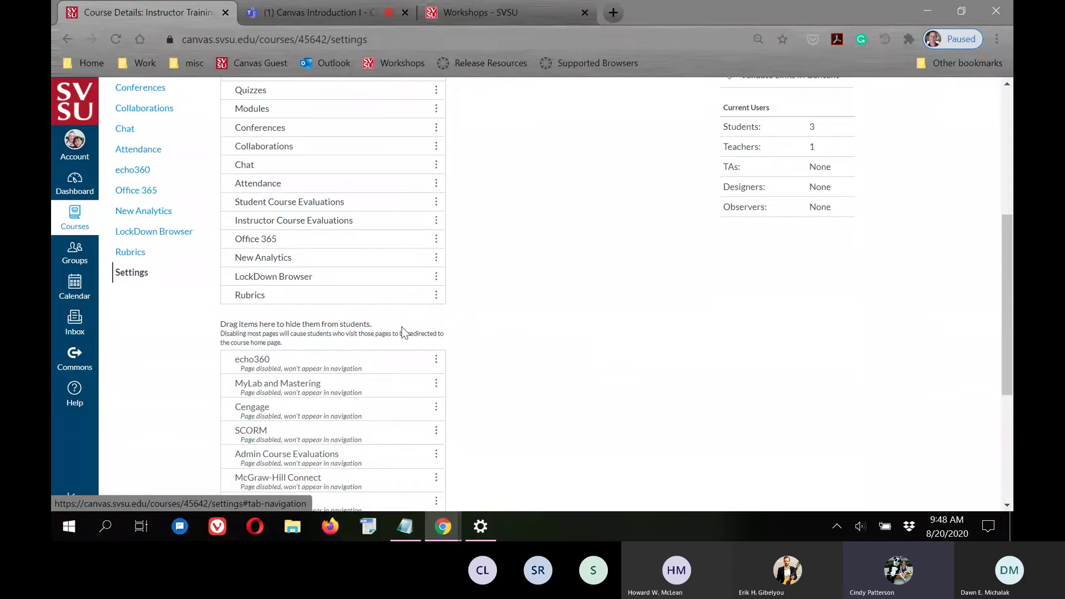
Step: Move Conferences and Collaborations from the active course navigation items to the items hidden from students
{"action": "scroll", "coordinate": [572, 322], "scroll_direction": "up", "scroll_amount": 6}
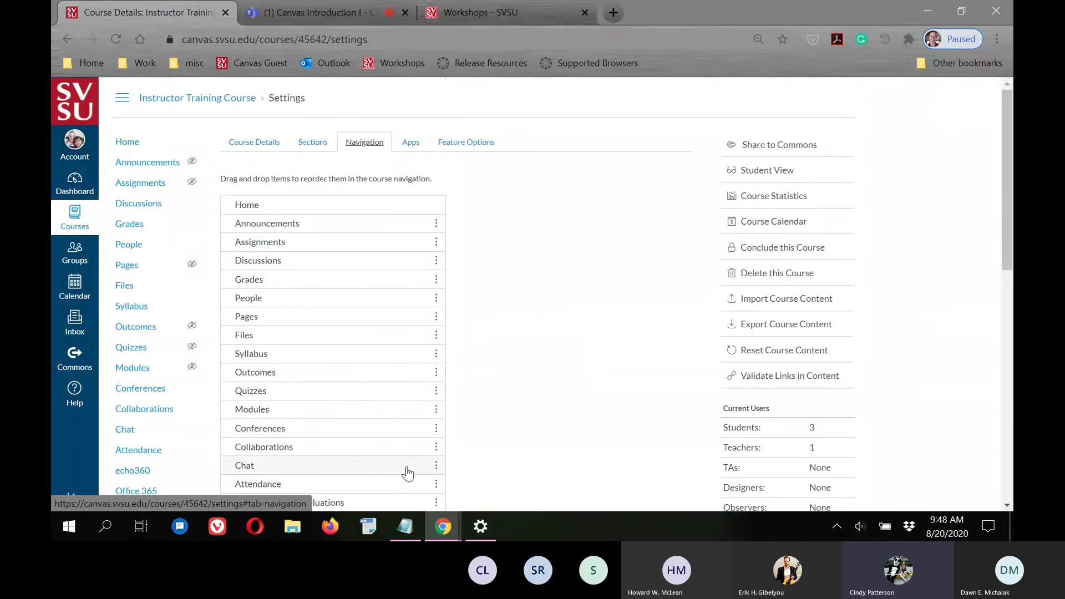
{"action": "scroll", "coordinate": [661, 253], "scroll_direction": "down", "scroll_amount": 4}
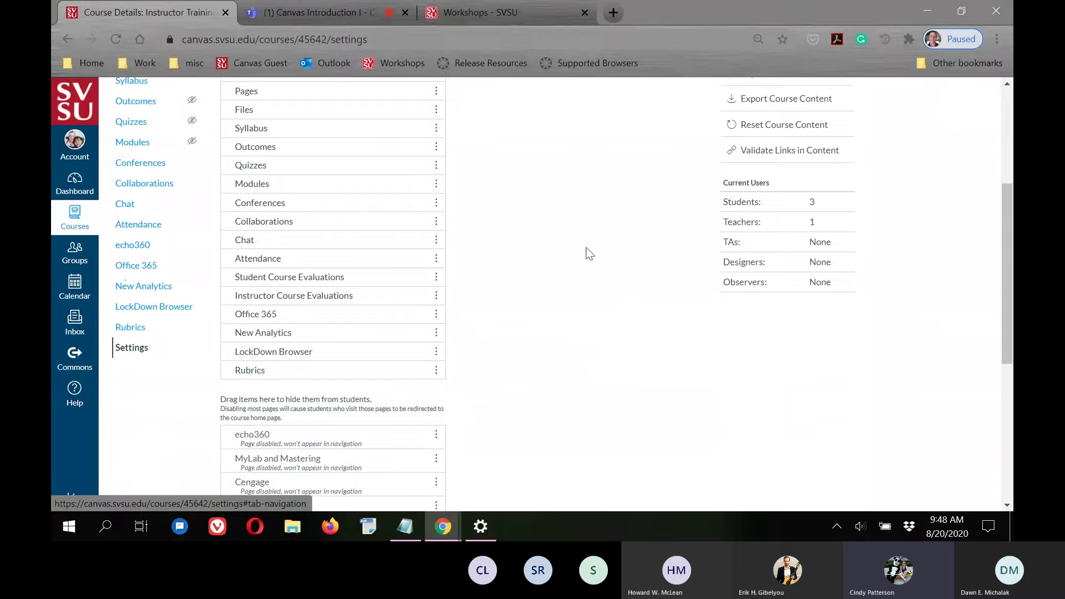
{"action": "left_click_drag", "start_coordinate": [269, 205], "coordinate": [289, 420]}
{"action": "left_click_drag", "start_coordinate": [278, 205], "coordinate": [279, 397]}
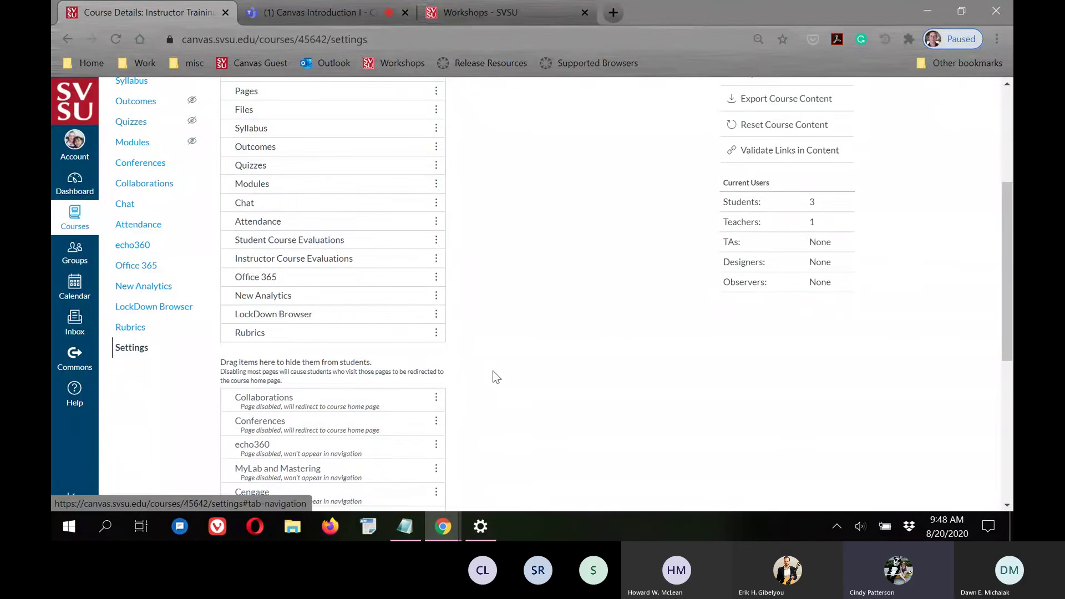
{"action": "scroll", "coordinate": [611, 239], "scroll_direction": "up", "scroll_amount": 4}
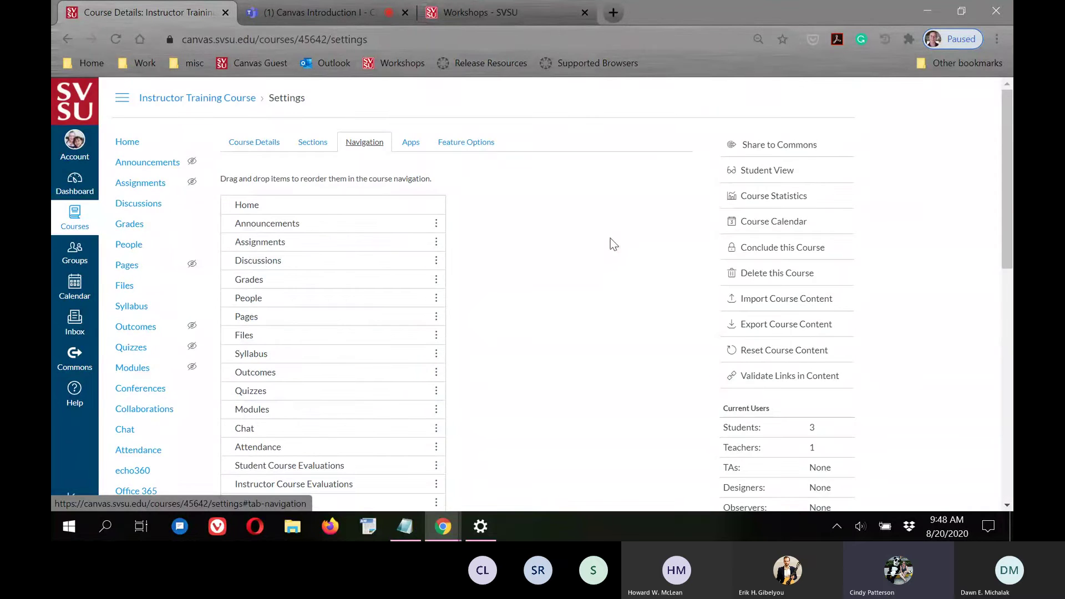
{"action": "scroll", "coordinate": [505, 251], "scroll_direction": "down", "scroll_amount": 12}
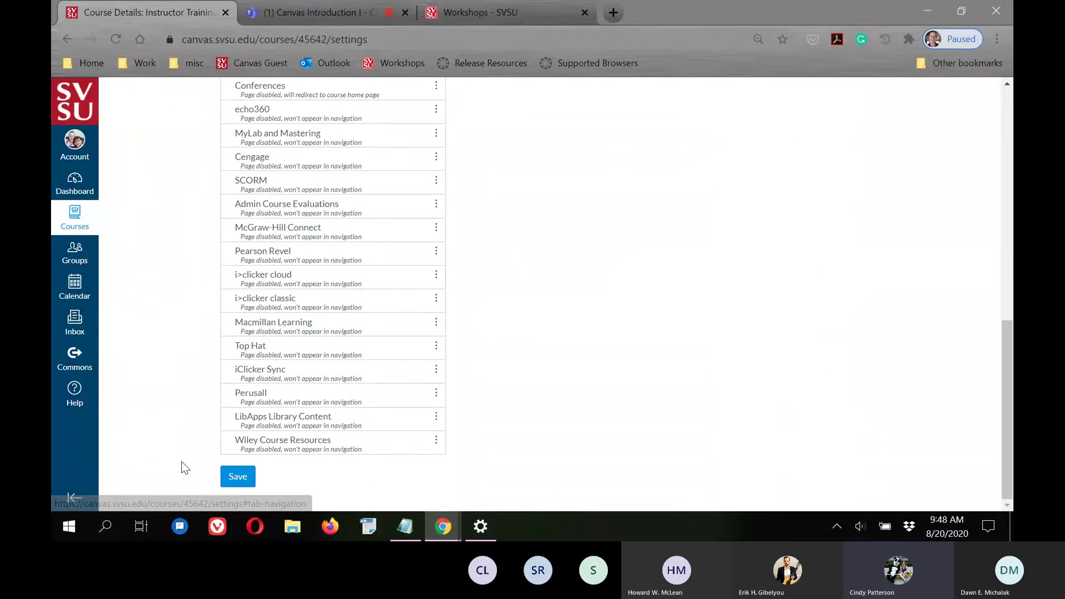
Step: Reorder the active course navigation items so Grades and Quizzes come directly after Announcements
{"action": "scroll", "coordinate": [589, 384], "scroll_direction": "up", "scroll_amount": 10}
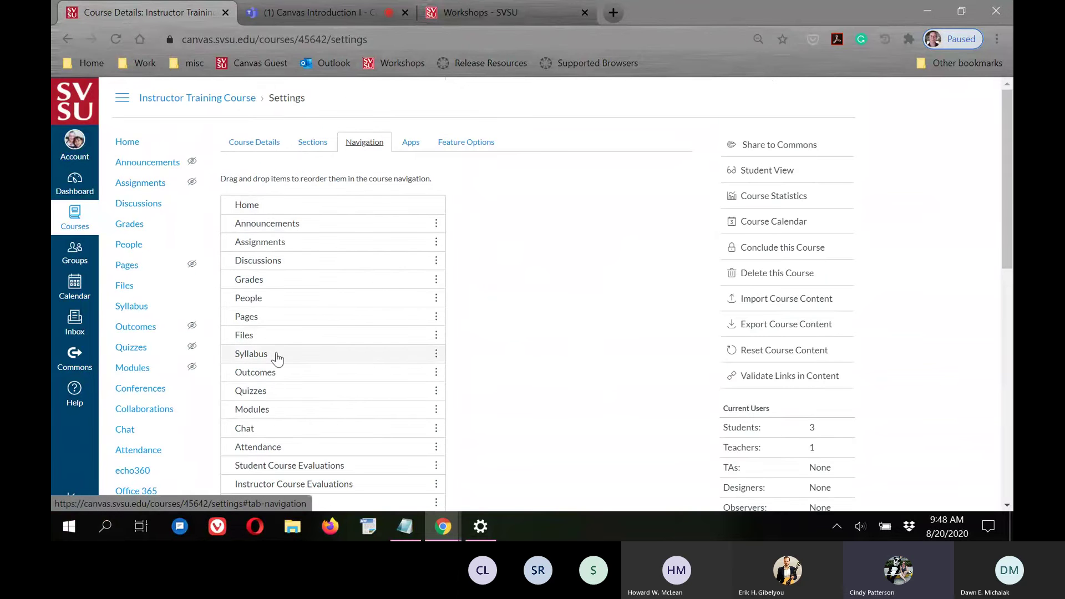
{"action": "left_click_drag", "start_coordinate": [272, 395], "coordinate": [281, 248]}
{"action": "left_click_drag", "start_coordinate": [257, 304], "coordinate": [302, 243]}
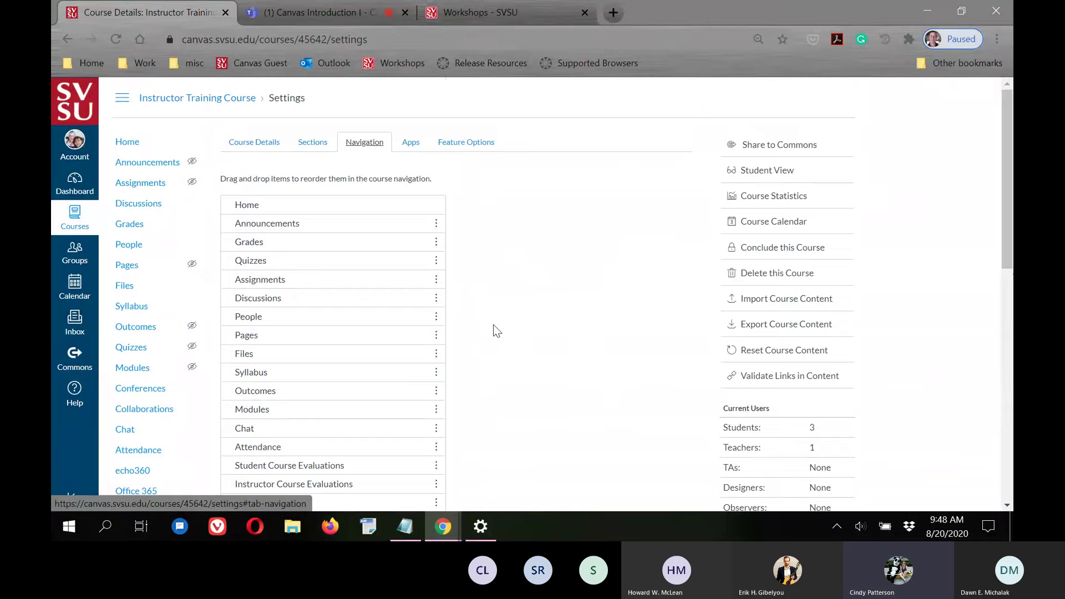
Step: Review the reordered active and hidden navigation items against the course's current menu
{"action": "scroll", "coordinate": [573, 311], "scroll_direction": "down", "scroll_amount": 10}
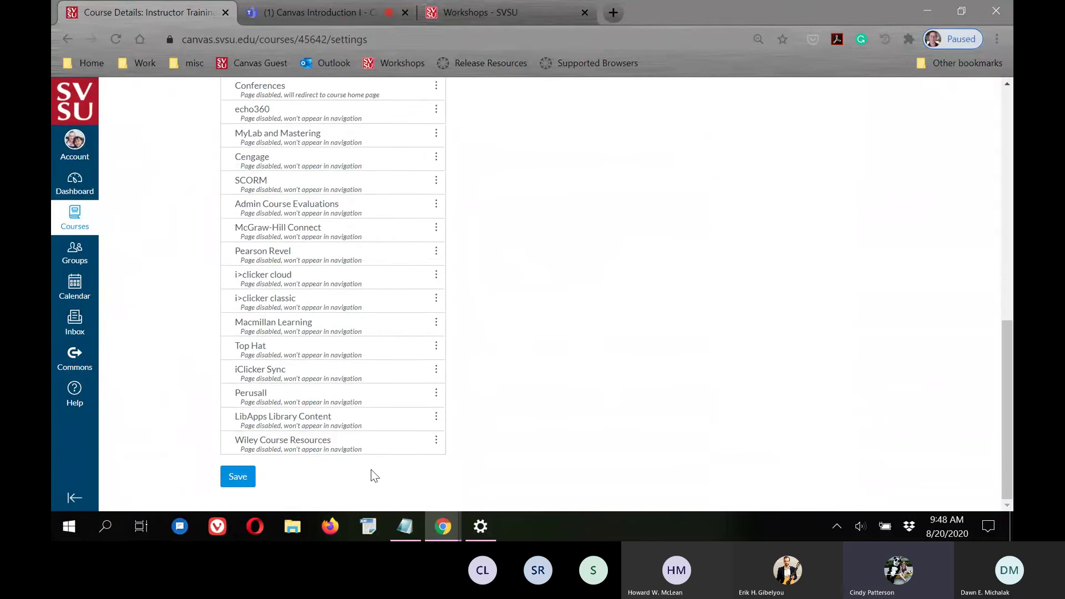
{"action": "scroll", "coordinate": [381, 462], "scroll_direction": "up", "scroll_amount": 10}
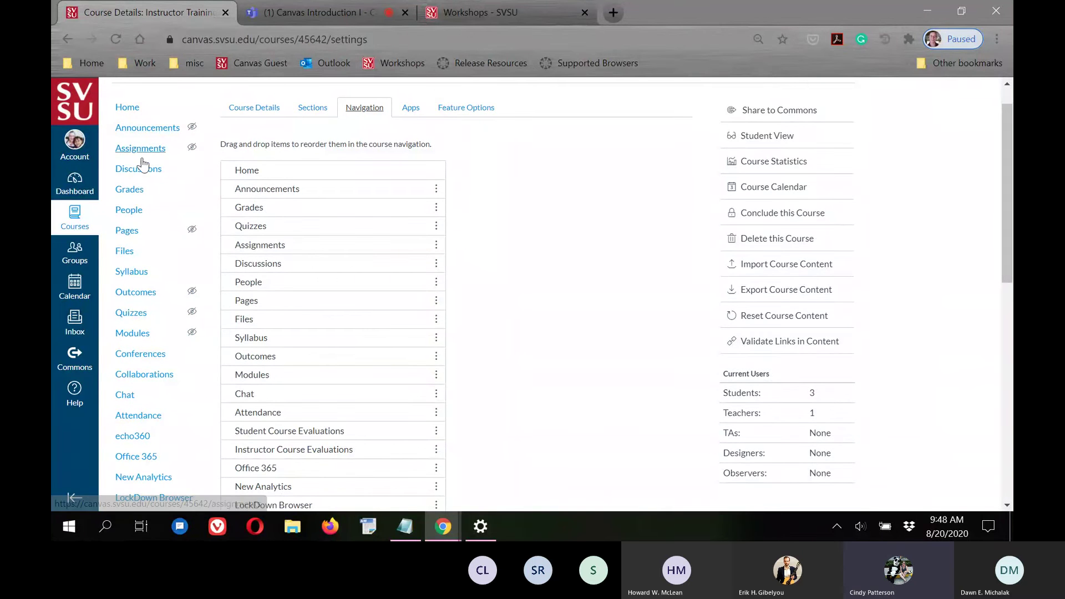
{"action": "scroll", "coordinate": [561, 337], "scroll_direction": "down", "scroll_amount": 10}
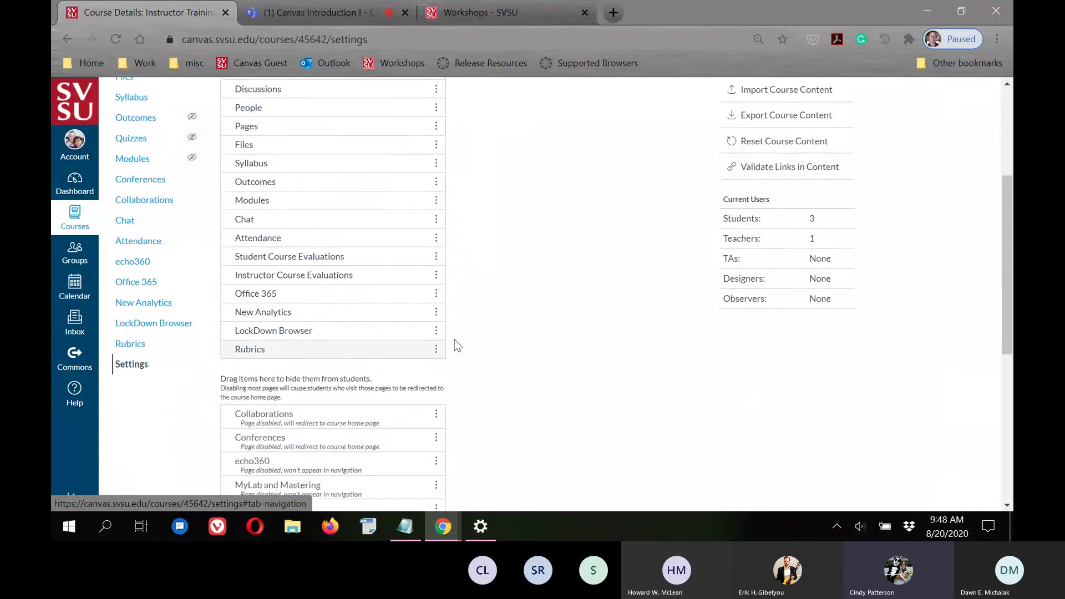
{"action": "scroll", "coordinate": [564, 332], "scroll_direction": "up", "scroll_amount": 10}
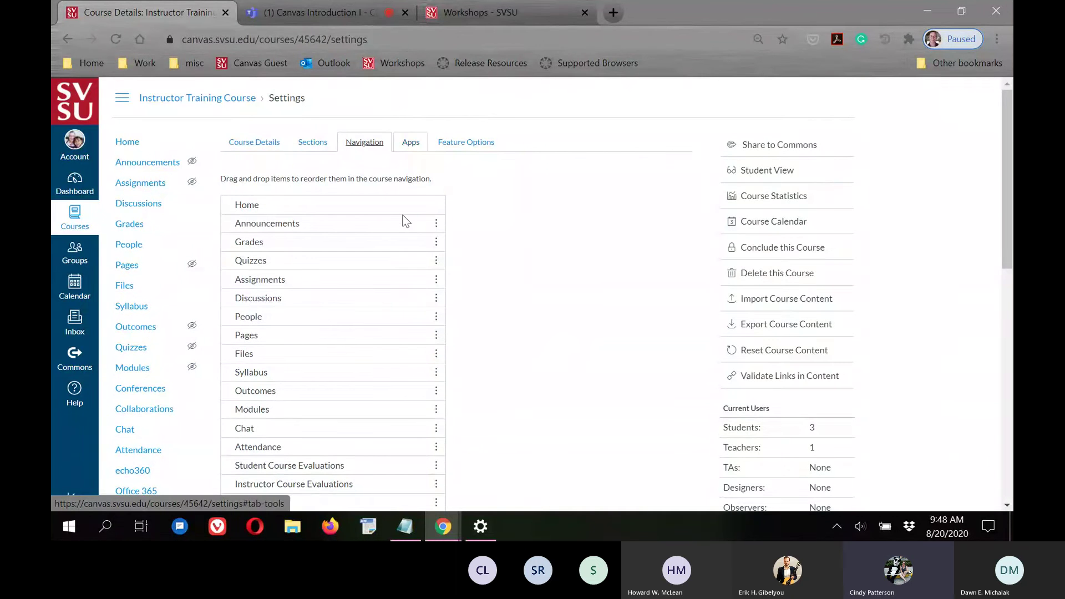
{"action": "scroll", "coordinate": [469, 383], "scroll_direction": "down", "scroll_amount": 10}
{"action": "left_click", "coordinate": [238, 477]}
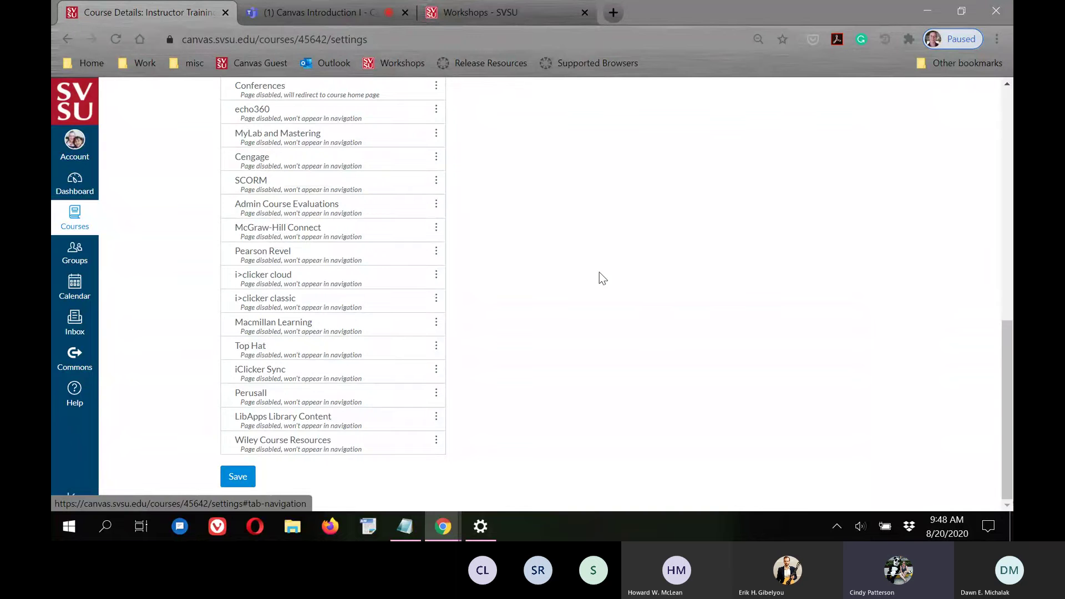
{"action": "scroll", "coordinate": [571, 292], "scroll_direction": "up", "scroll_amount": 5}
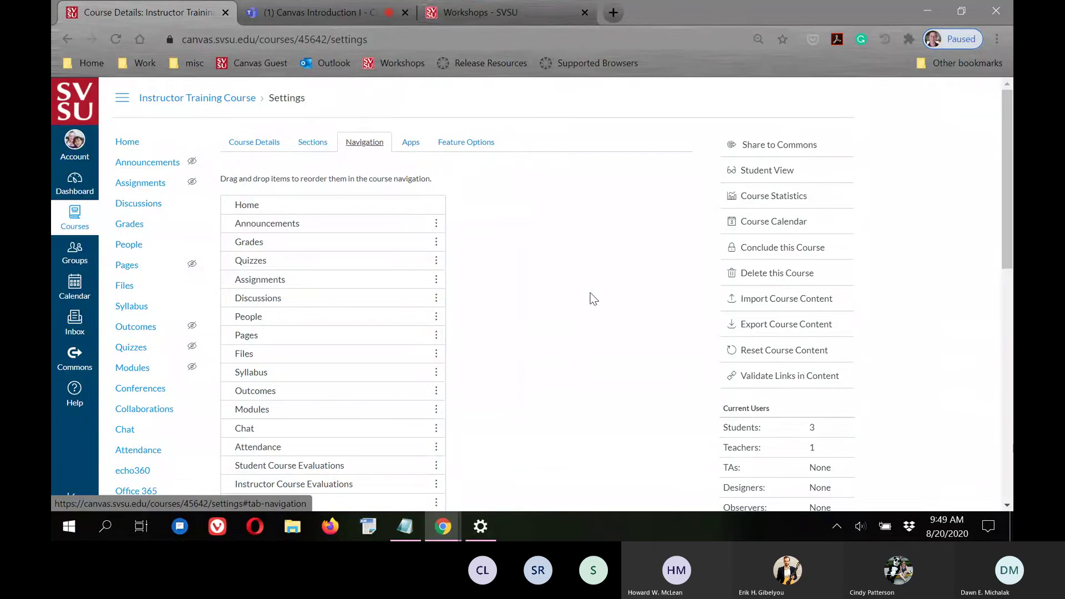
{"action": "scroll", "coordinate": [594, 298], "scroll_direction": "down", "scroll_amount": 3}
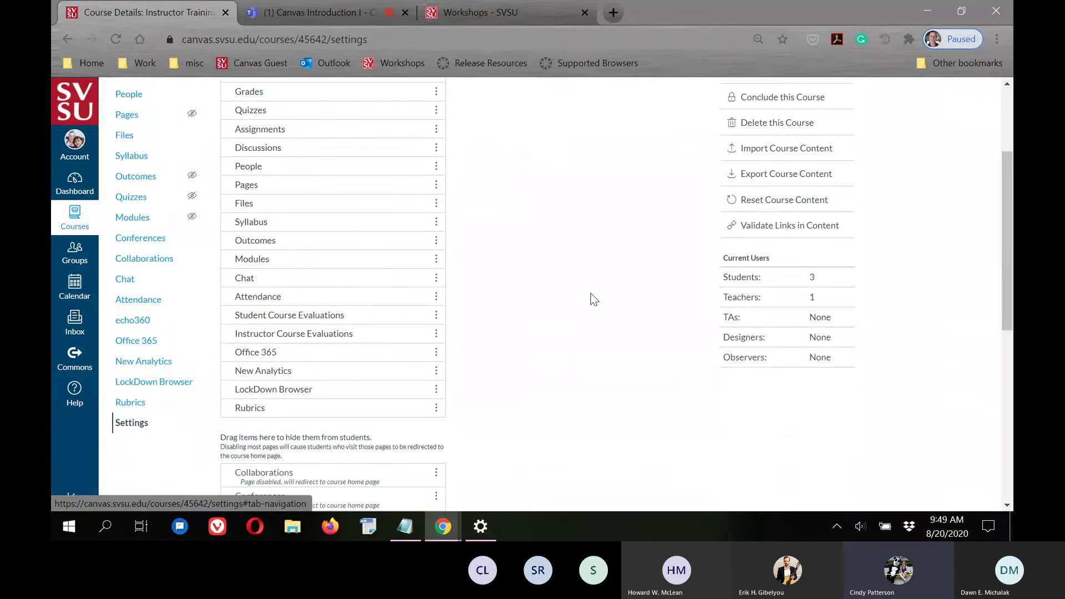
{"action": "scroll", "coordinate": [590, 297], "scroll_direction": "down", "scroll_amount": 2}
{"action": "scroll", "coordinate": [590, 297], "scroll_direction": "up", "scroll_amount": 5}
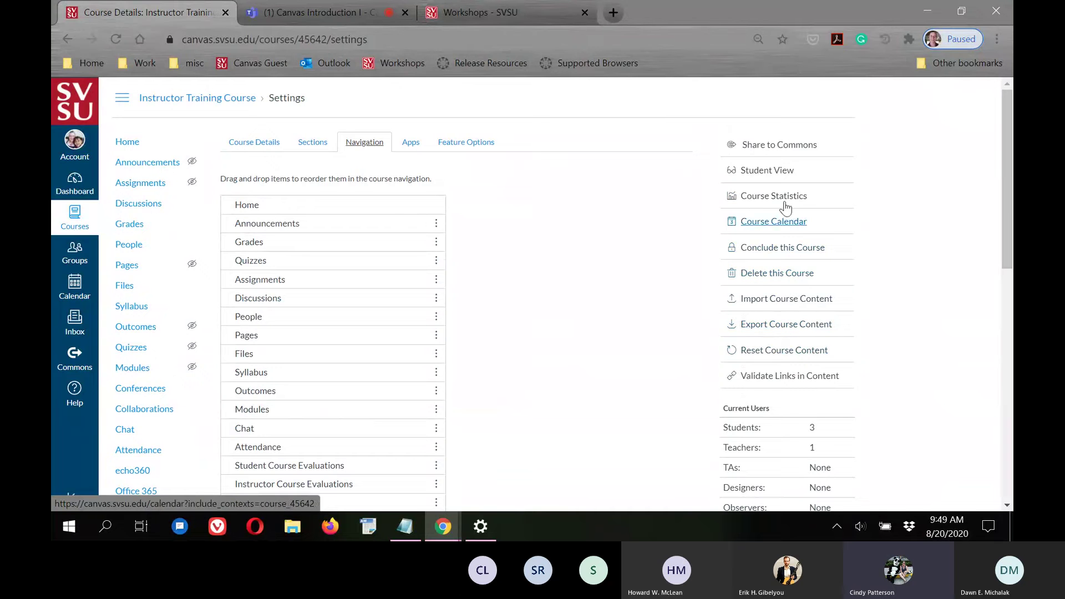
Step: Set up a content import that copies all content from the ETD 543 Canvas course
{"action": "left_click", "coordinate": [769, 298]}
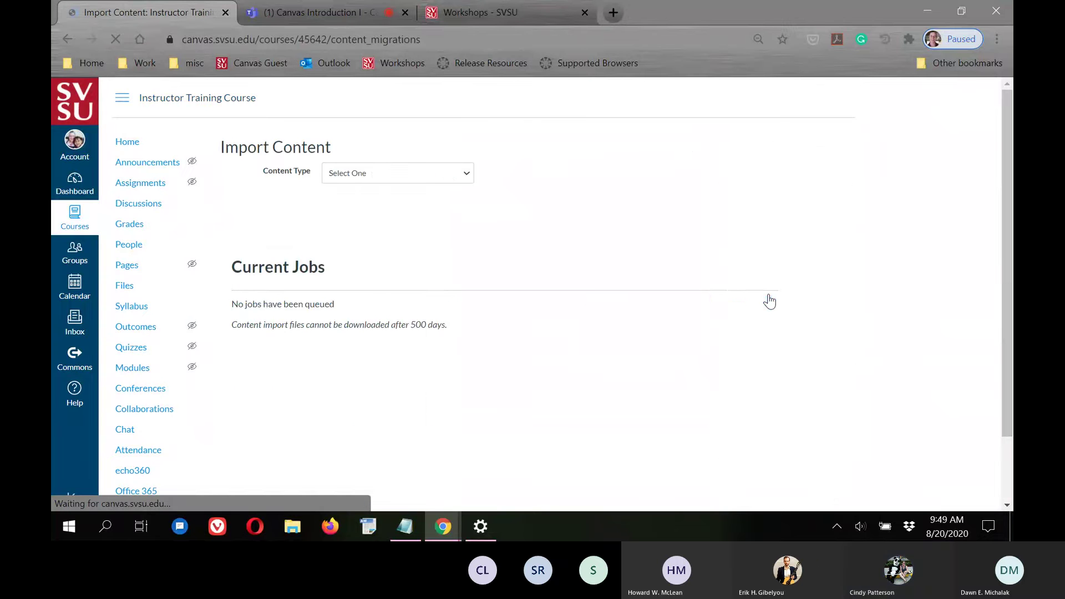
{"action": "left_click", "coordinate": [370, 171]}
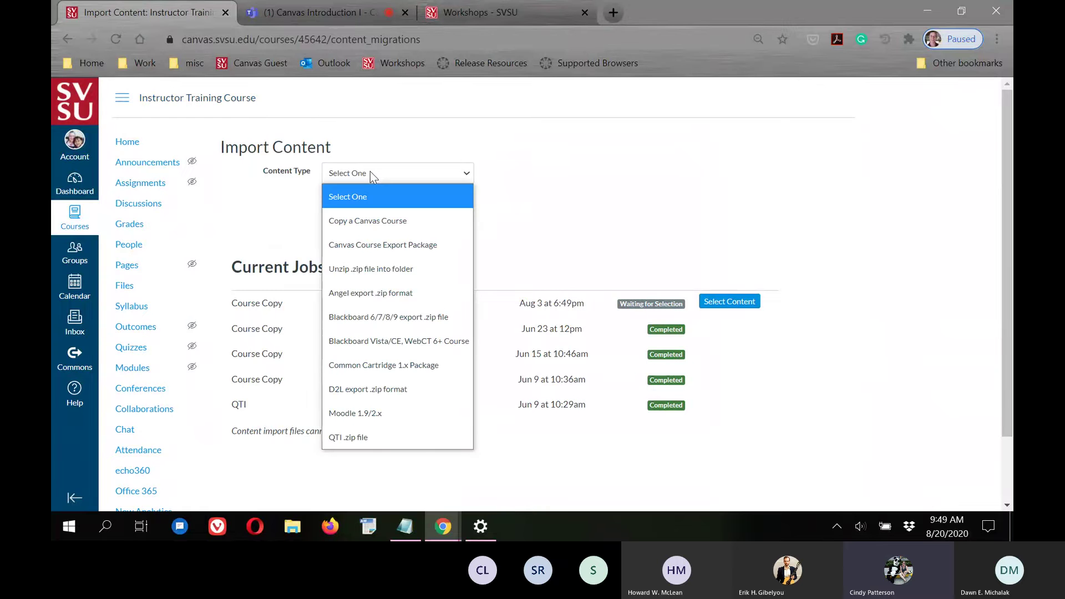
{"action": "left_click", "coordinate": [354, 216]}
{"action": "left_click", "coordinate": [433, 210]}
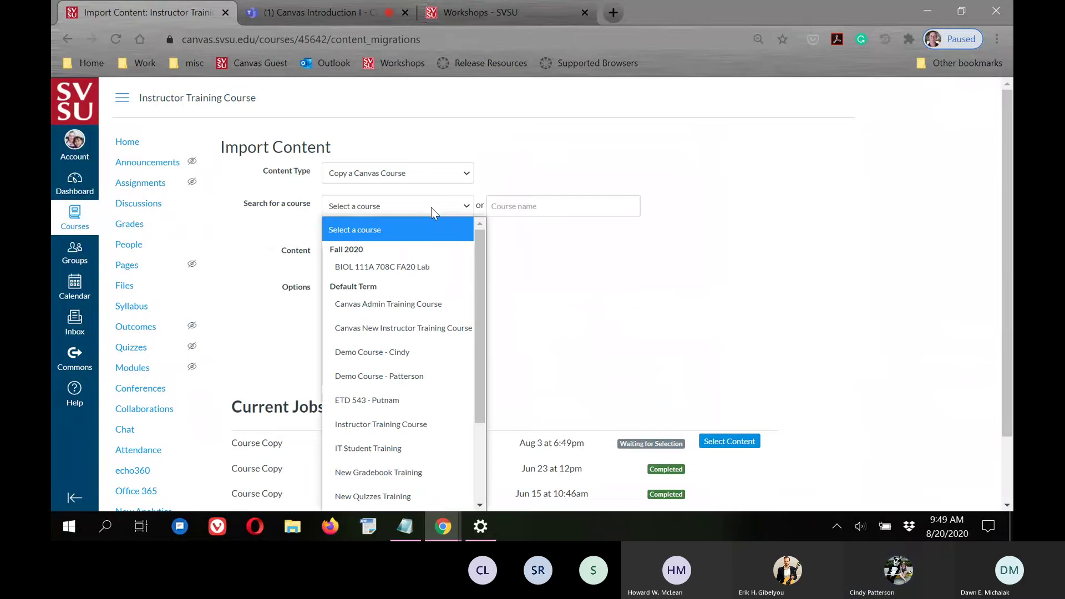
{"action": "left_click", "coordinate": [380, 400]}
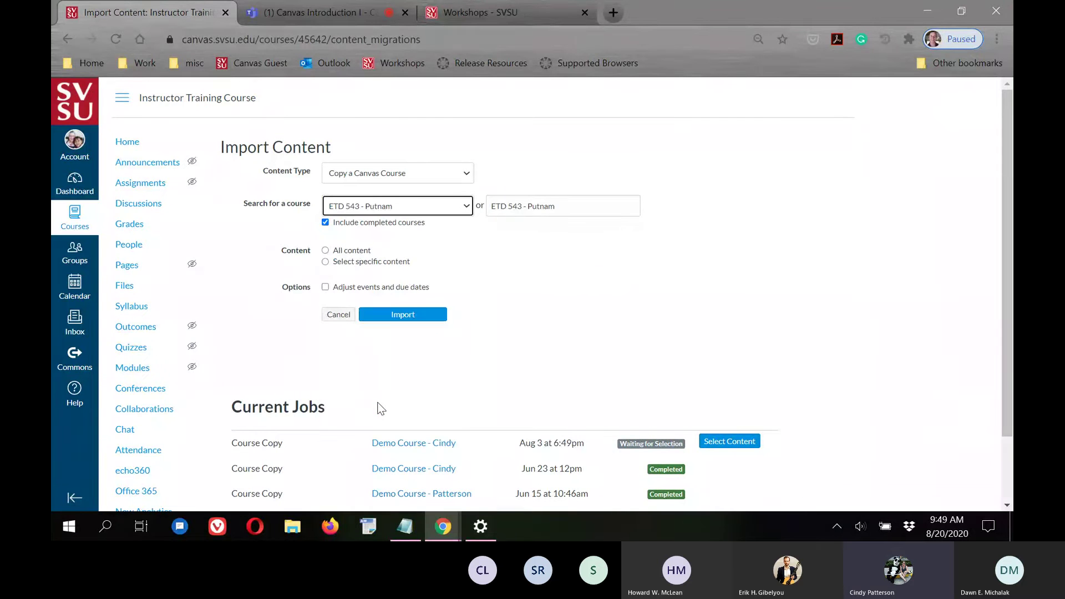
{"action": "left_click", "coordinate": [325, 250]}
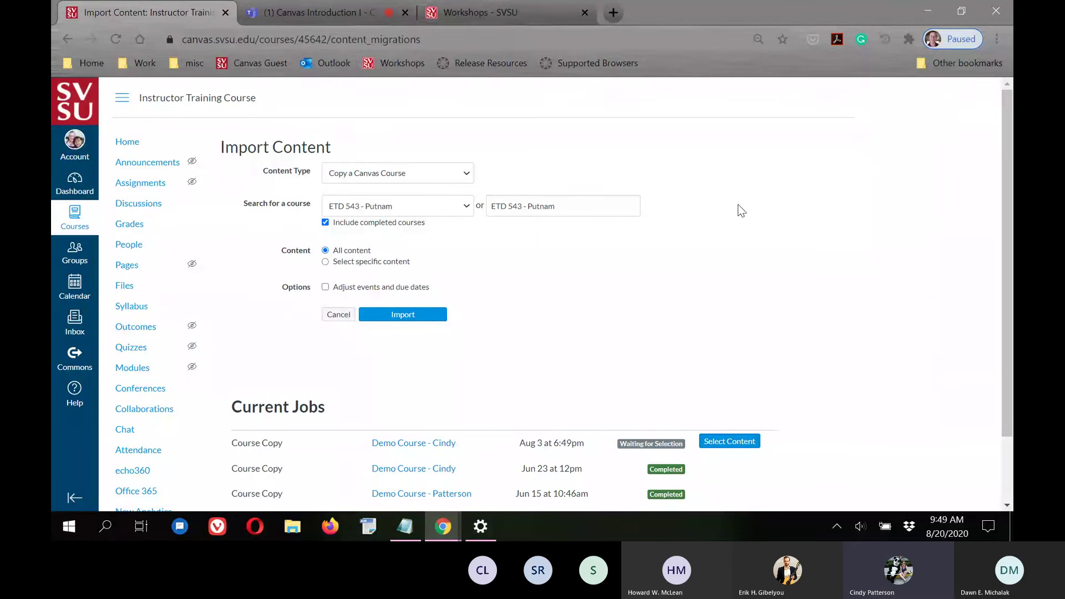
Step: For the course copy job waiting for selection, expand the assignments and mark only Paper One for import
{"action": "scroll", "coordinate": [740, 210], "scroll_direction": "down", "scroll_amount": 2}
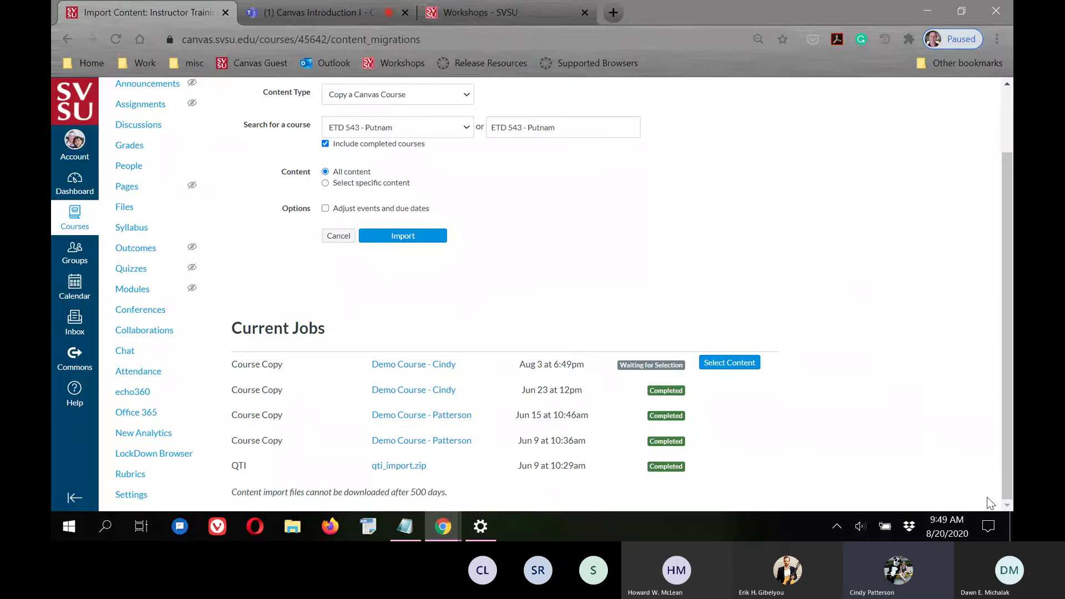
{"action": "left_click", "coordinate": [727, 364]}
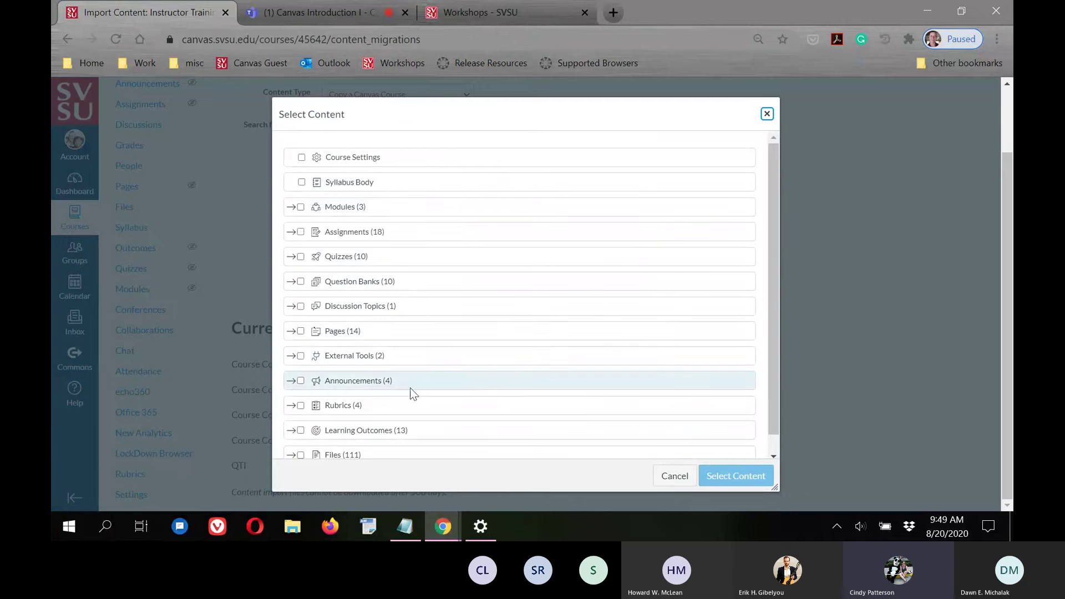
{"action": "scroll", "coordinate": [483, 347], "scroll_direction": "down", "scroll_amount": 1}
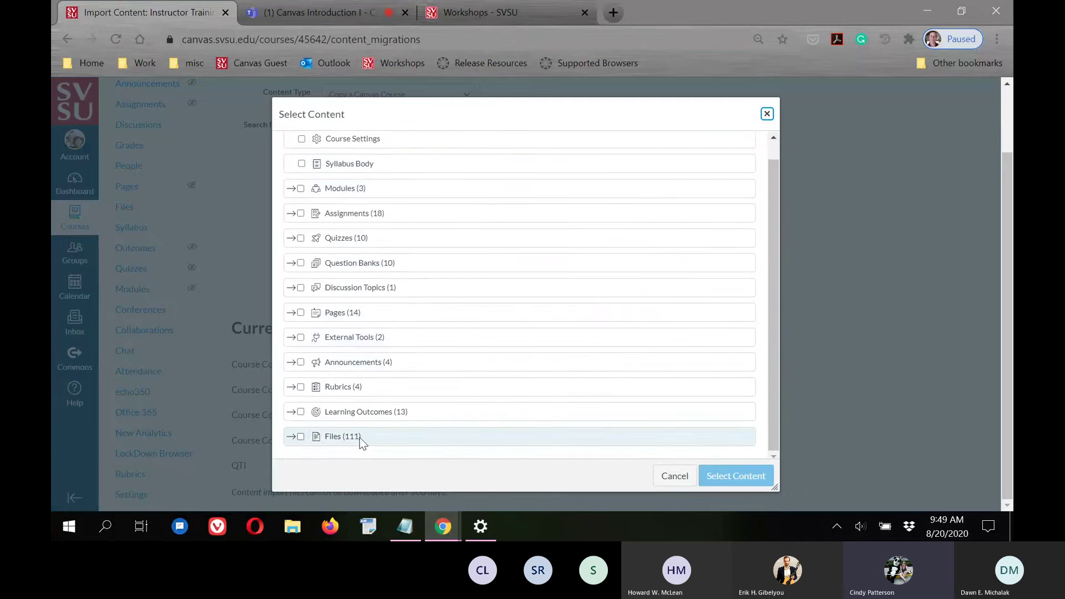
{"action": "scroll", "coordinate": [363, 388], "scroll_direction": "up", "scroll_amount": 1}
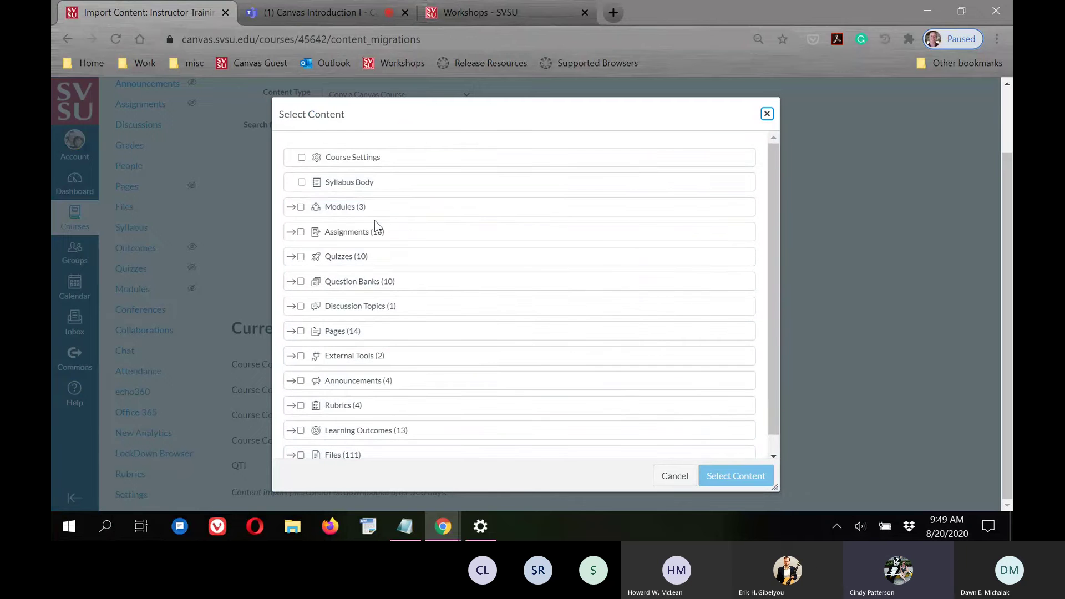
{"action": "left_click", "coordinate": [291, 232]}
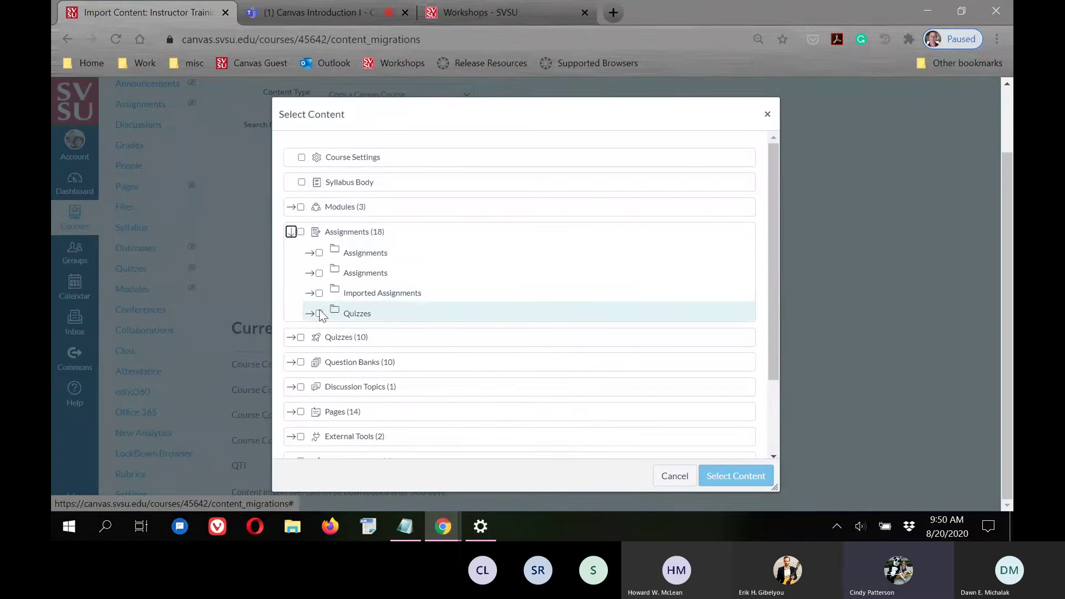
{"action": "left_click", "coordinate": [310, 253]}
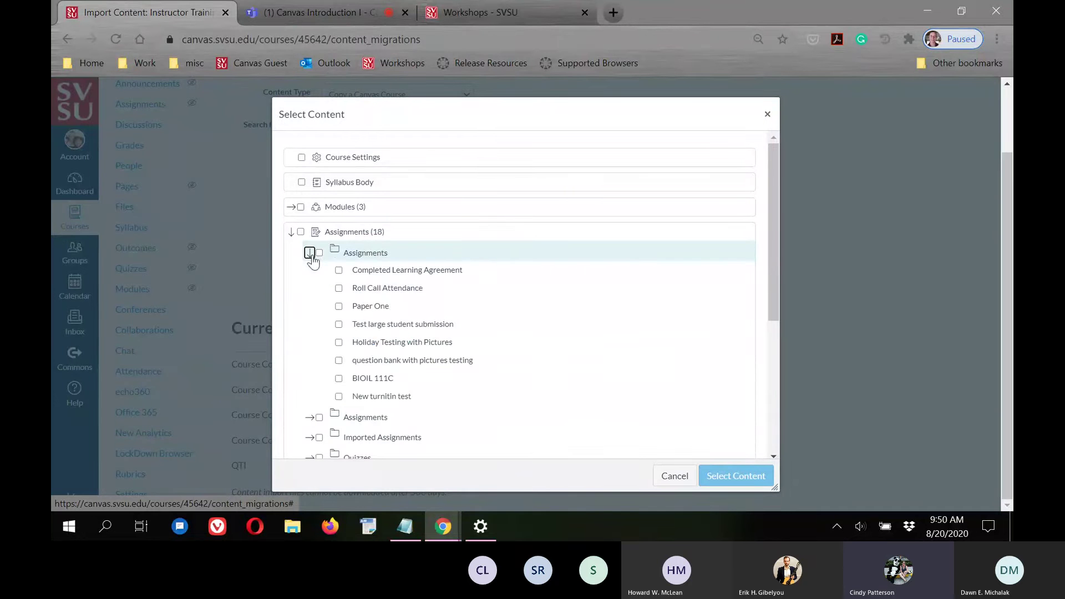
{"action": "left_click", "coordinate": [354, 308]}
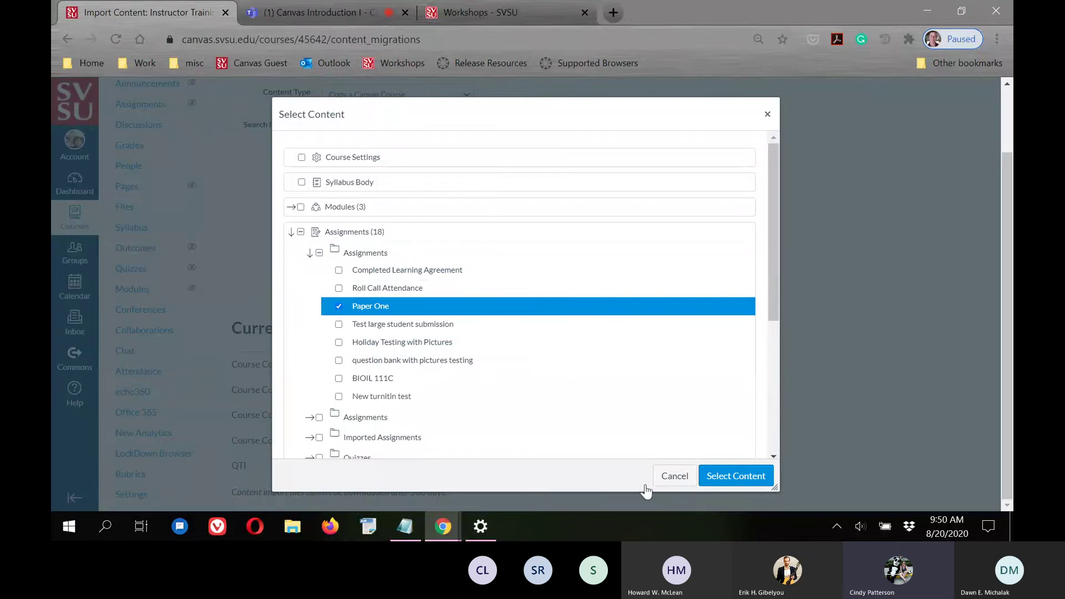
Step: Mark the whole first assignment group, extend the selection to all Assignments, and cancel the content selection
{"action": "left_click", "coordinate": [319, 254]}
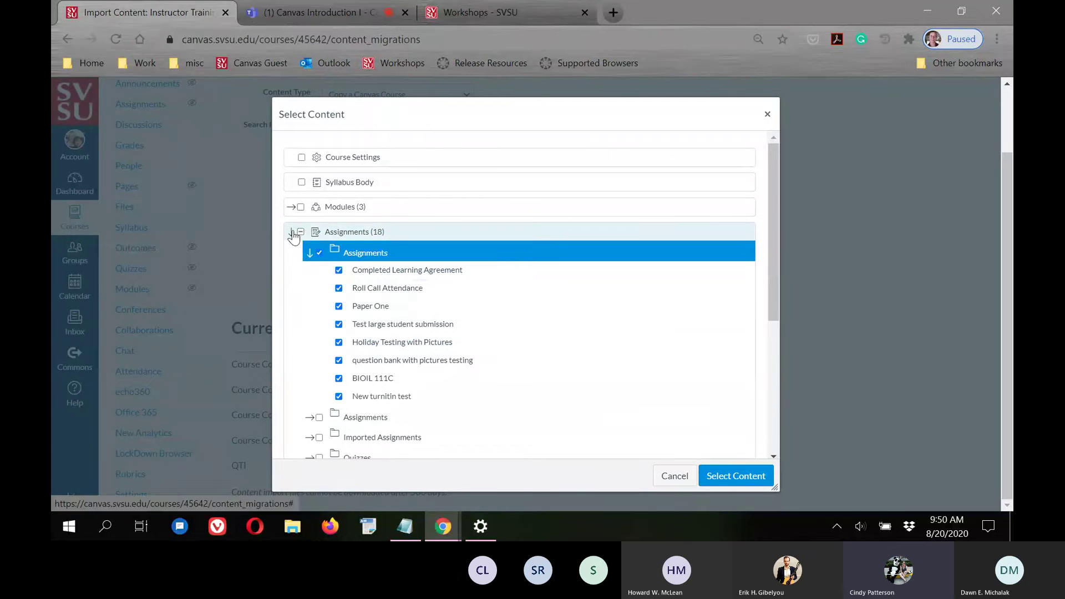
{"action": "left_click", "coordinate": [292, 232]}
{"action": "left_click", "coordinate": [301, 232]}
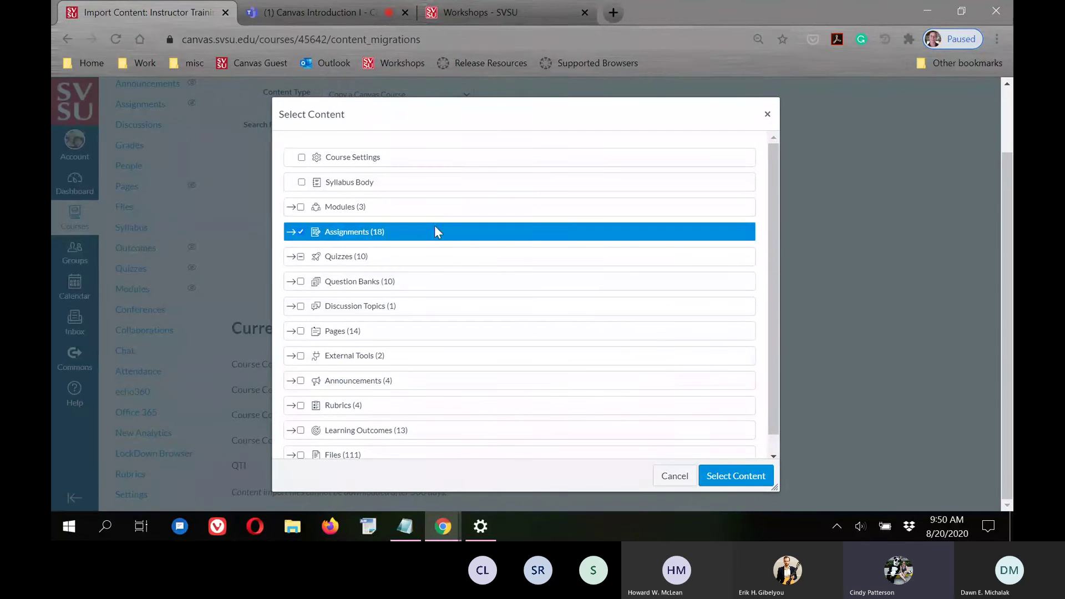
{"action": "left_click", "coordinate": [683, 475]}
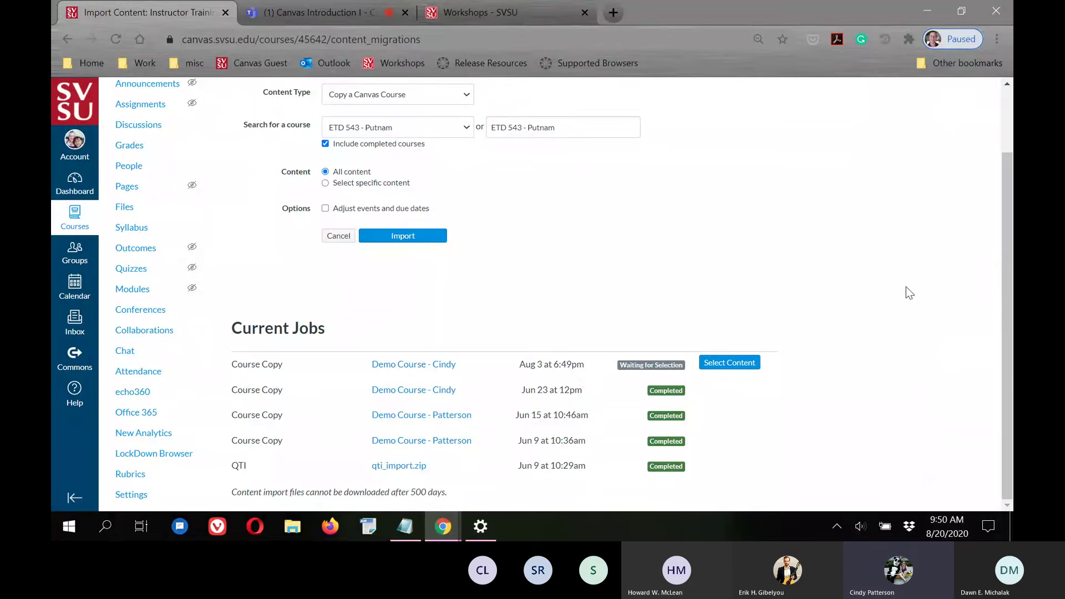
Step: Leave the import page without importing and go to the course's Home page
{"action": "scroll", "coordinate": [907, 281], "scroll_direction": "up", "scroll_amount": 2}
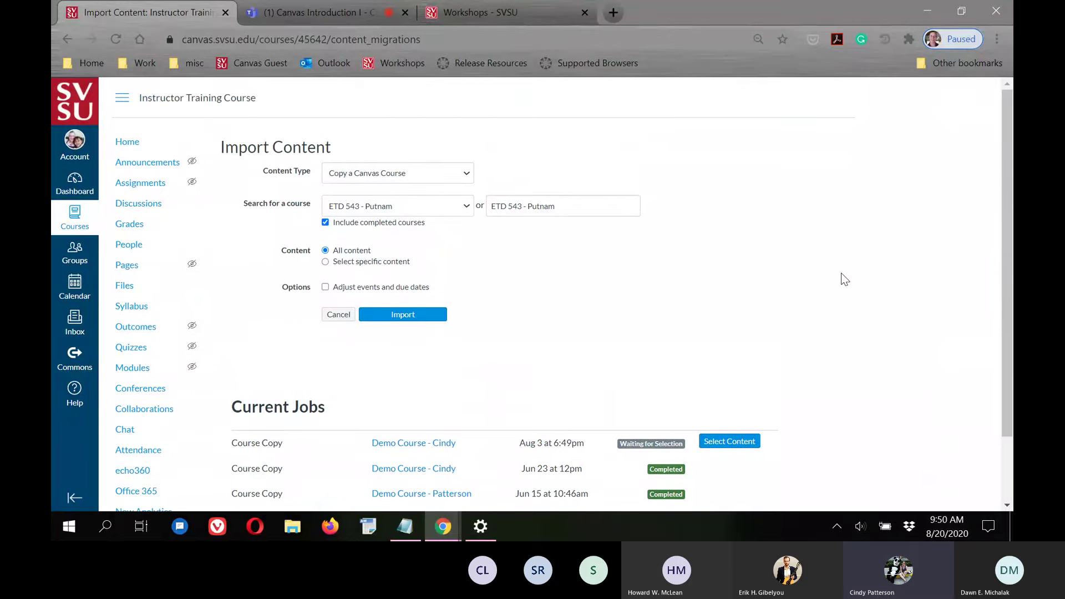
{"action": "scroll", "coordinate": [844, 267], "scroll_direction": "down", "scroll_amount": 2}
{"action": "scroll", "coordinate": [827, 261], "scroll_direction": "up", "scroll_amount": 2}
{"action": "scroll", "coordinate": [160, 389], "scroll_direction": "down", "scroll_amount": 2}
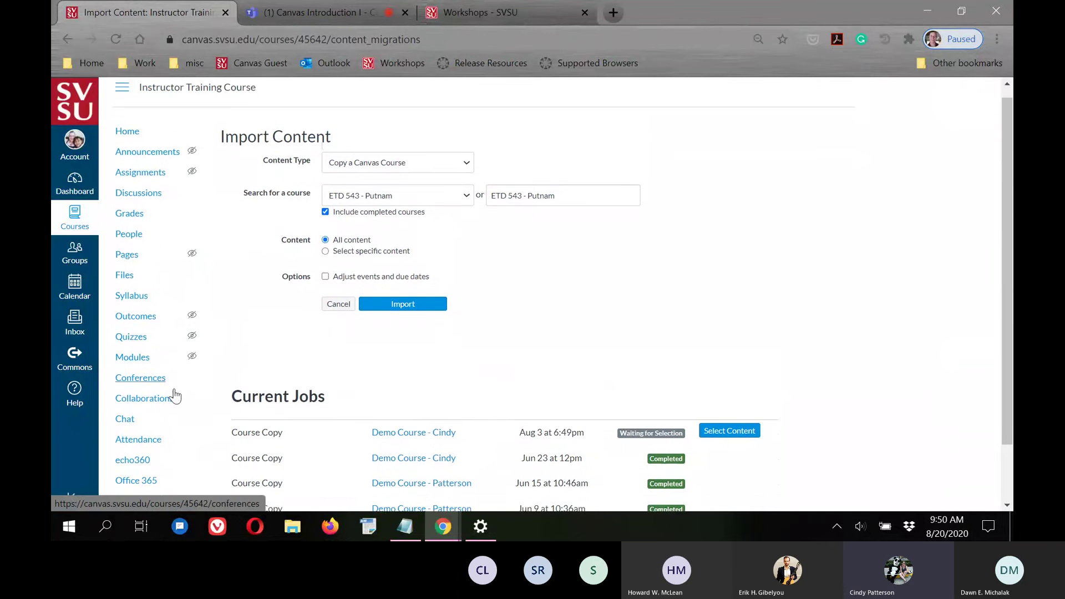
{"action": "scroll", "coordinate": [166, 333], "scroll_direction": "up", "scroll_amount": 2}
{"action": "left_click", "coordinate": [129, 143]}
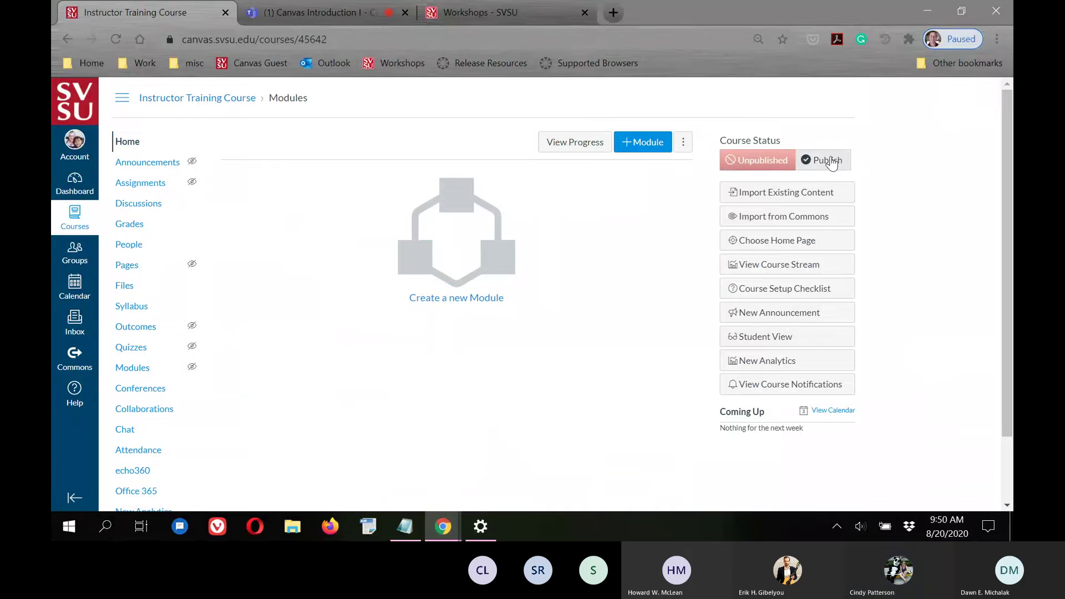
Step: Publish the Instructor Training Course with Course Activity Stream as its home page
{"action": "left_click", "coordinate": [803, 162]}
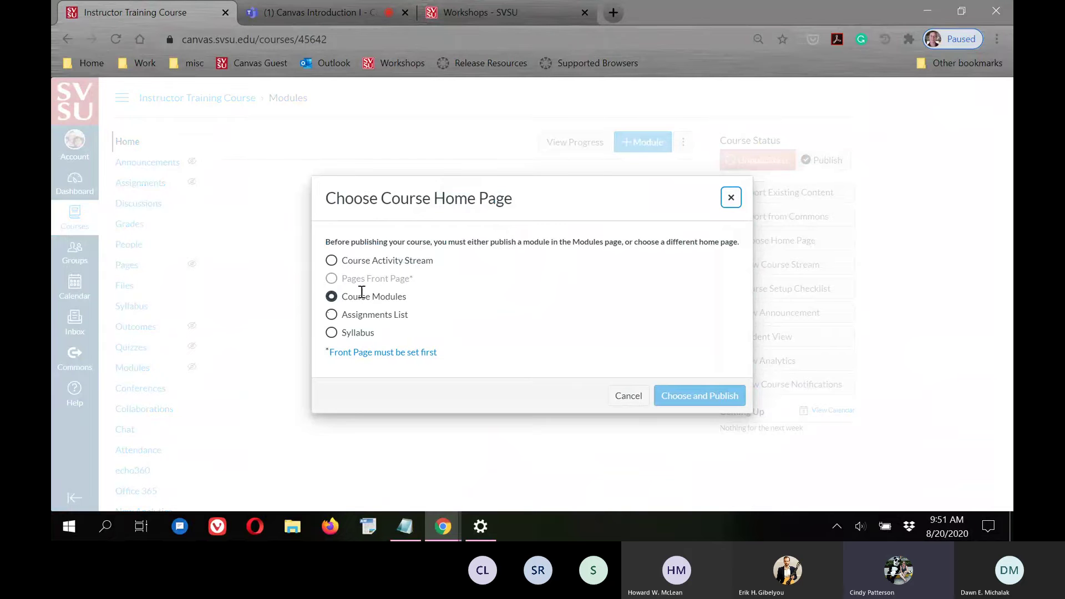
{"action": "left_click_drag", "start_coordinate": [344, 277], "coordinate": [438, 284]}
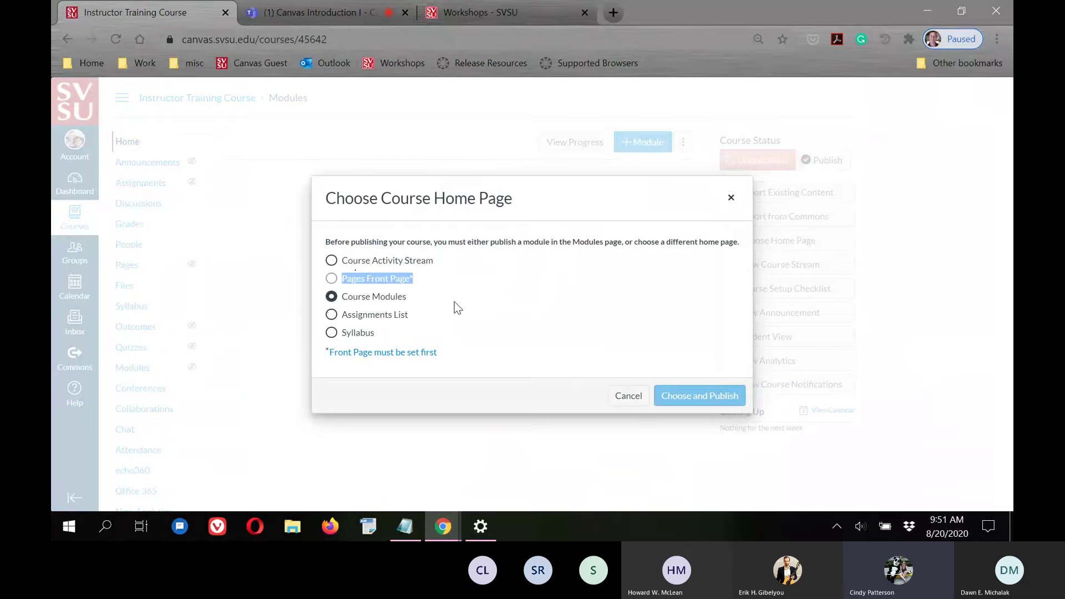
{"action": "left_click", "coordinate": [444, 298]}
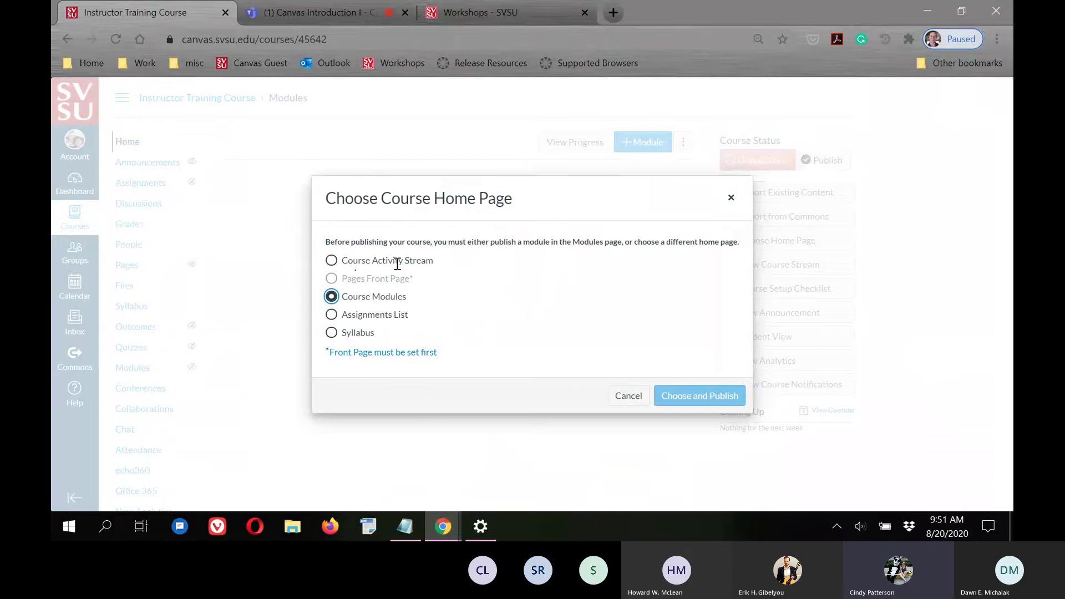
{"action": "left_click", "coordinate": [333, 261]}
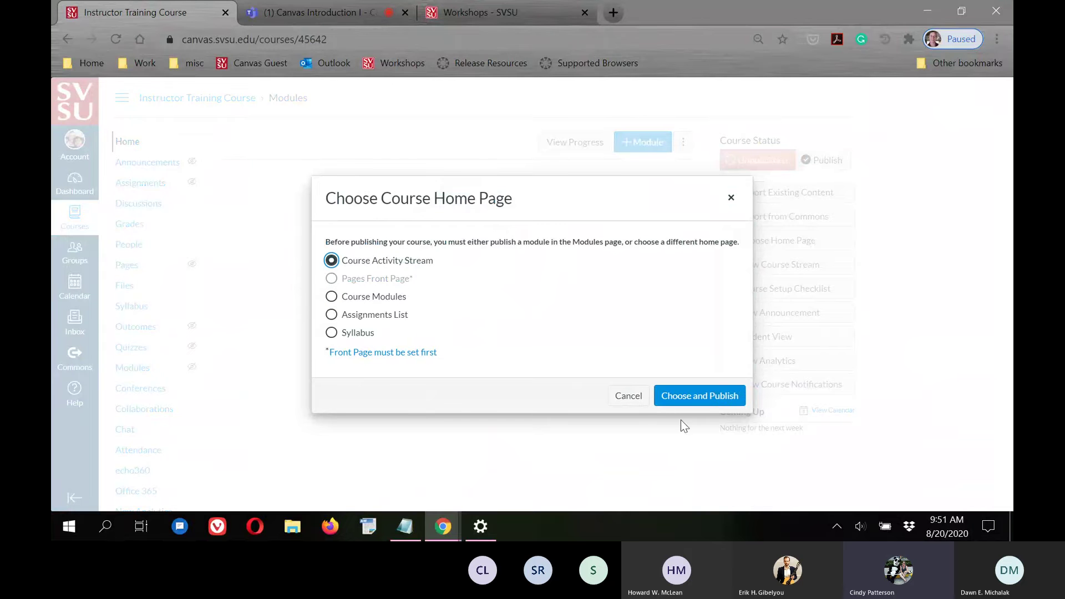
{"action": "left_click", "coordinate": [674, 403]}
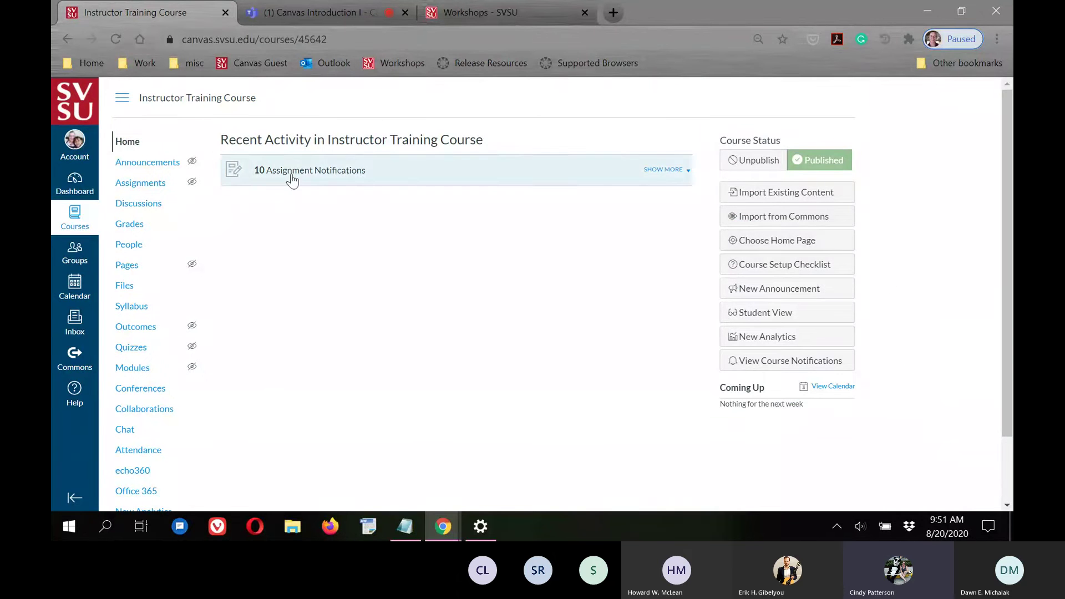
Step: Change the published course's home page to Syllabus and save the choice
{"action": "left_click", "coordinate": [775, 248]}
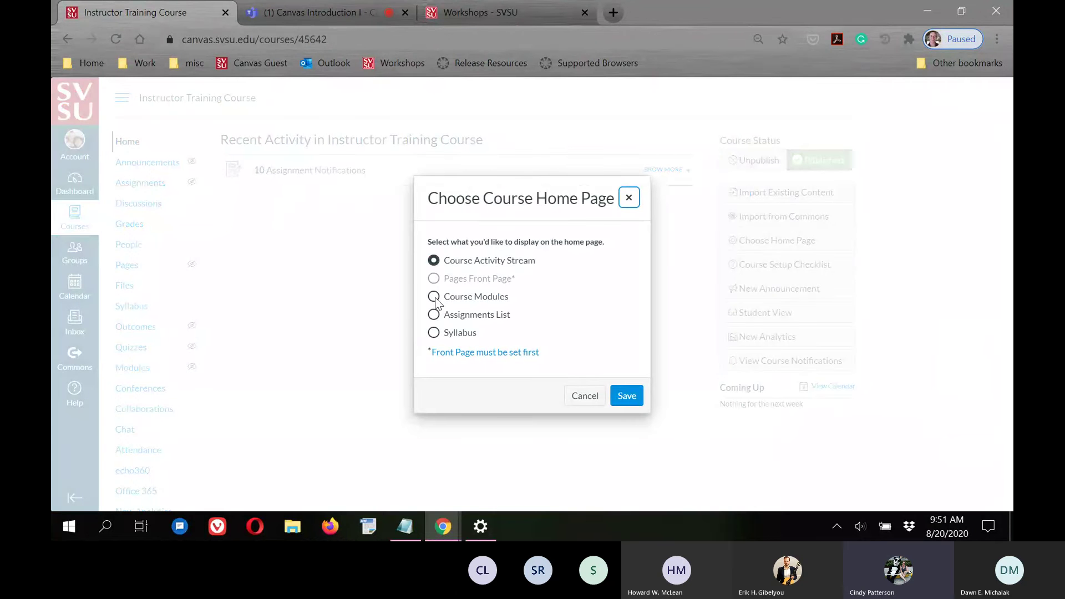
{"action": "left_click", "coordinate": [434, 299]}
{"action": "left_click", "coordinate": [433, 335]}
{"action": "left_click", "coordinate": [611, 403]}
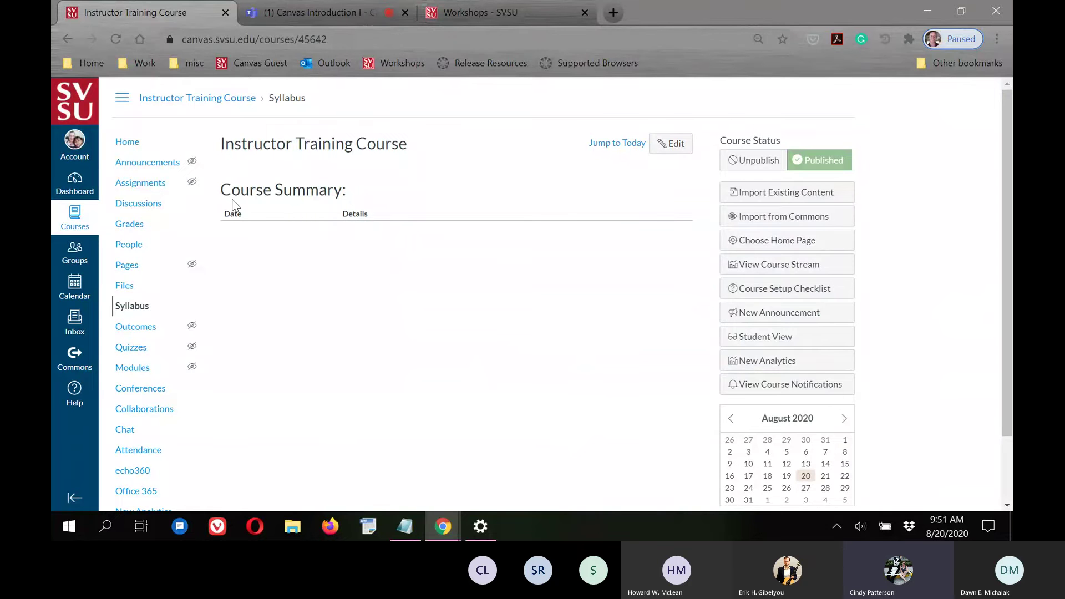
Step: Change the Instructor Training Course's home page to Course Modules, save the choice, and unpublish the course
{"action": "left_click", "coordinate": [132, 145]}
{"action": "left_click", "coordinate": [771, 246]}
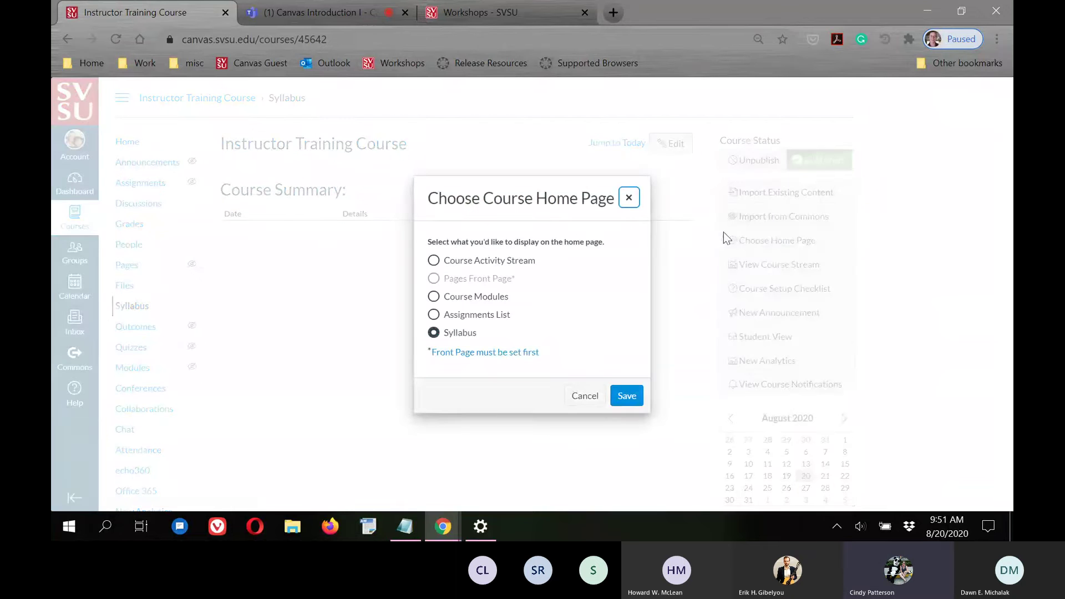
{"action": "left_click", "coordinate": [433, 296]}
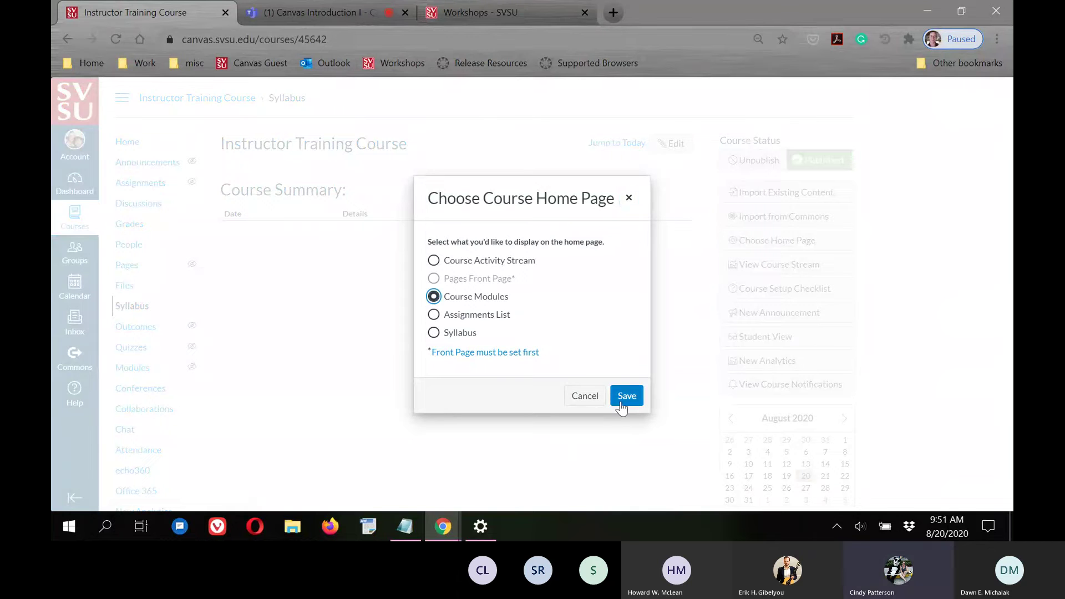
{"action": "left_click", "coordinate": [626, 396]}
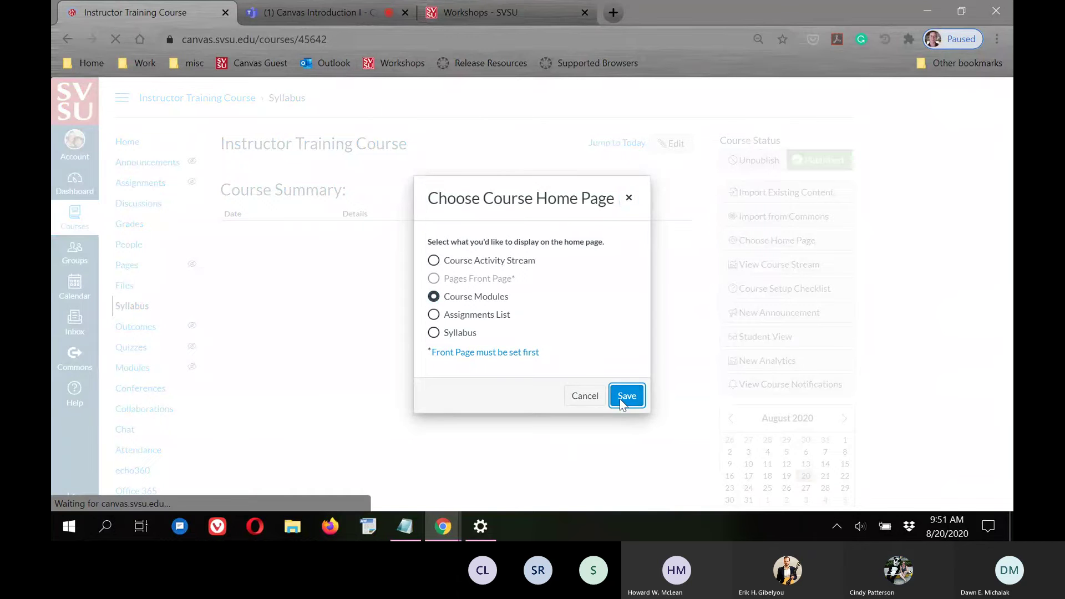
{"action": "left_click", "coordinate": [758, 161]}
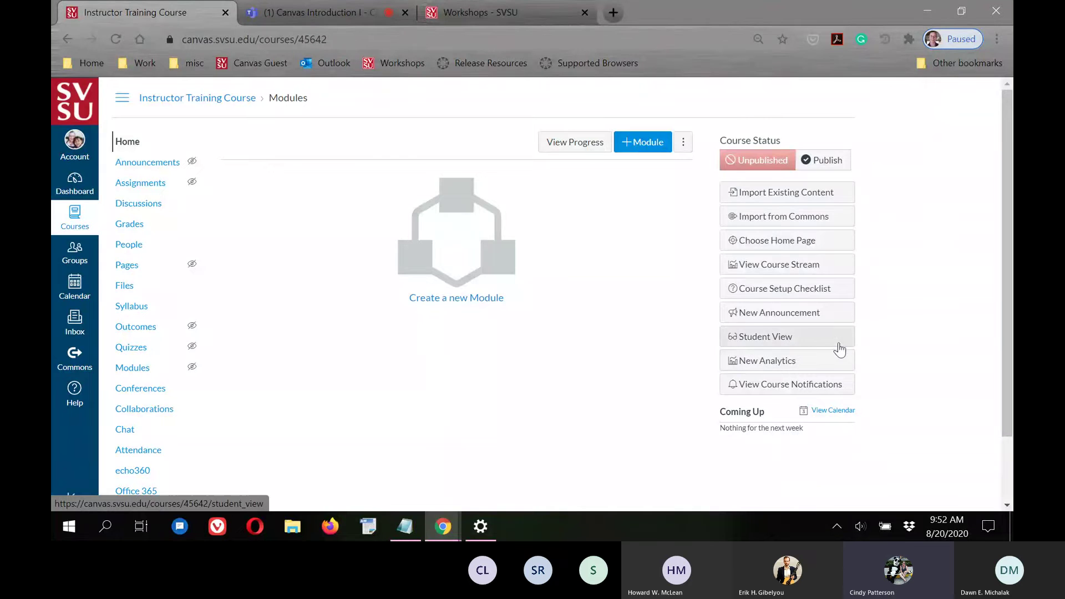
Step: Preview the unpublished course in Student View and leave it, and check the Microsoft Teams meeting before returning to the course
{"action": "left_click", "coordinate": [791, 337]}
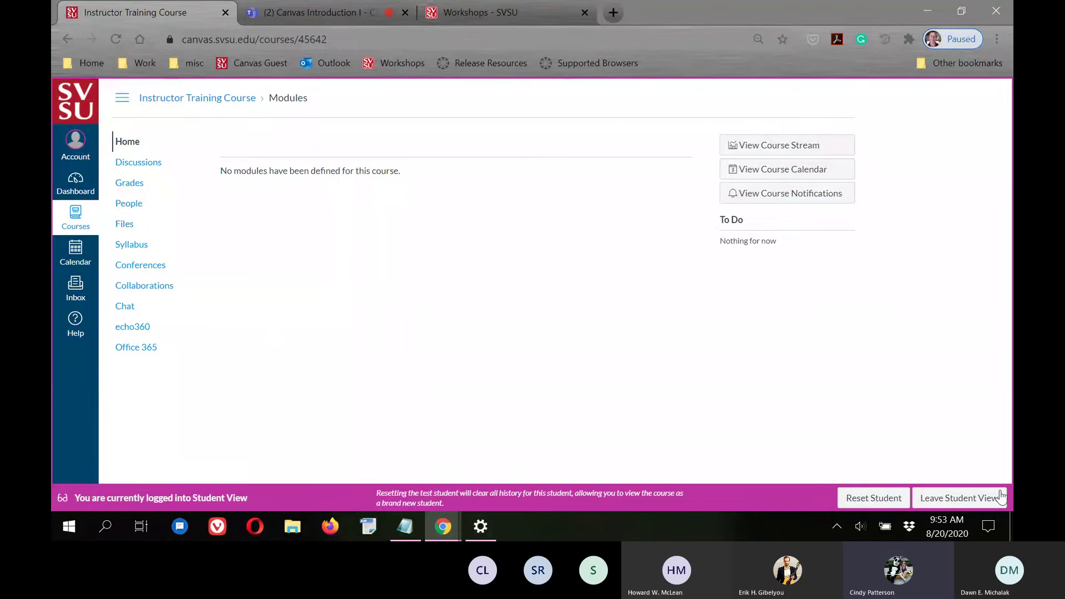
{"action": "left_click", "coordinate": [951, 500]}
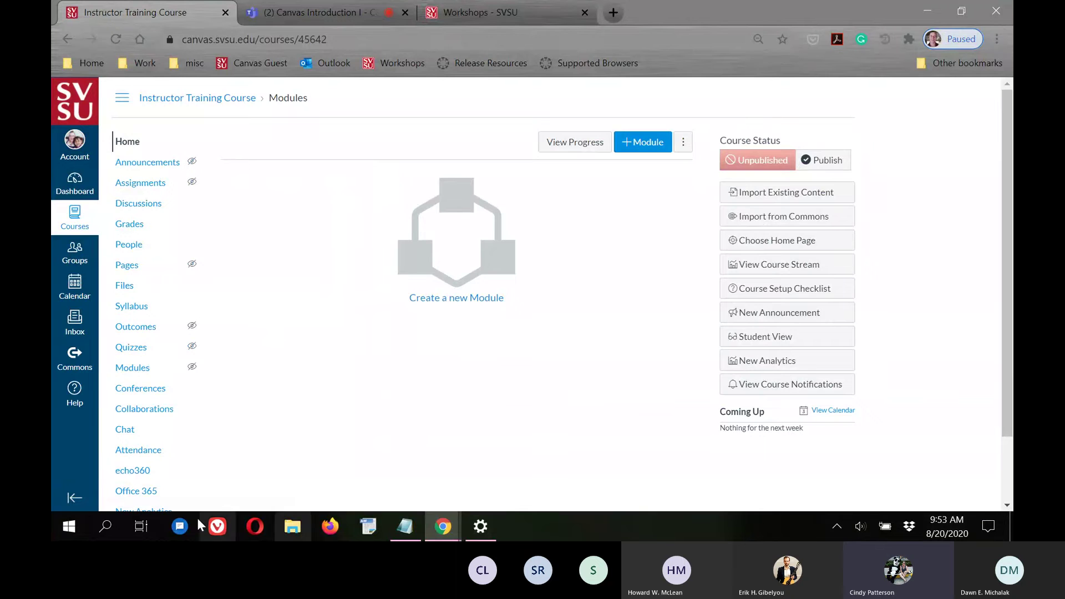
{"action": "left_click", "coordinate": [316, 6]}
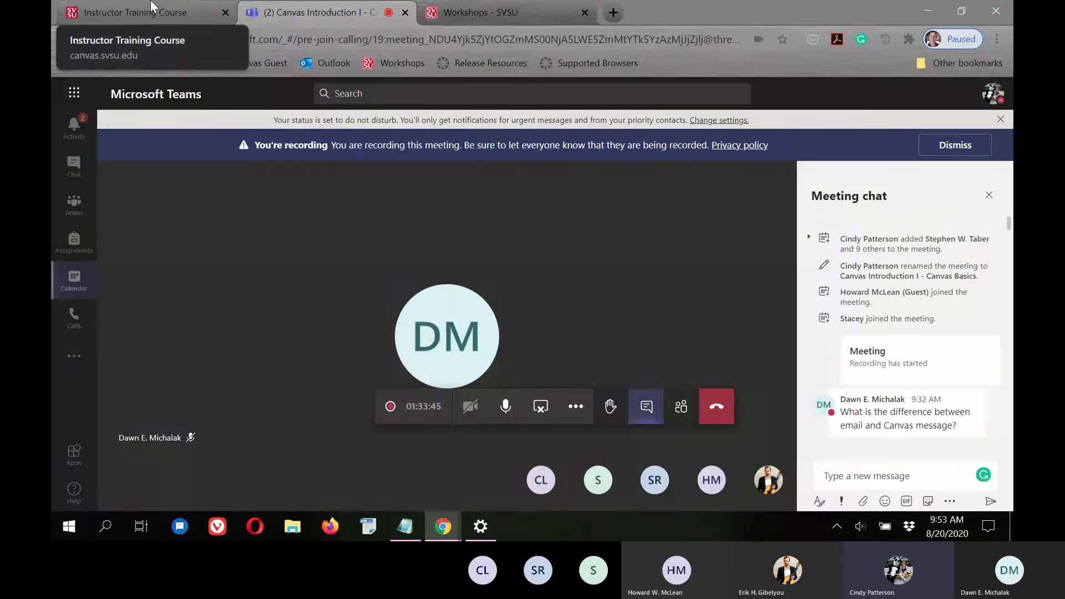
{"action": "left_click", "coordinate": [95, 10]}
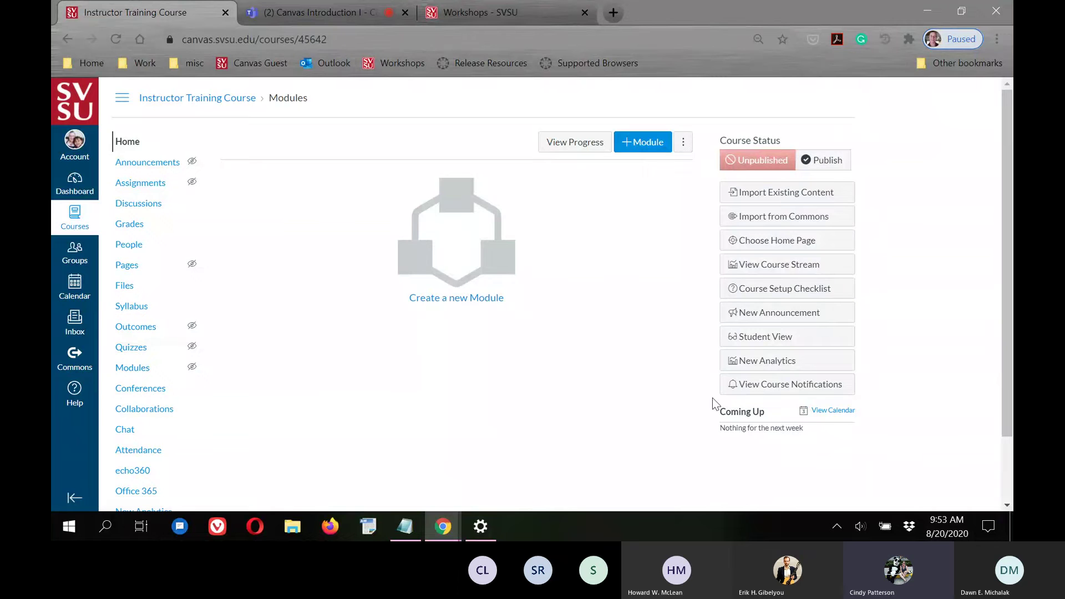
Step: Turn off the Announcement notifications for the institution email in the course's notification settings
{"action": "left_click", "coordinate": [770, 388]}
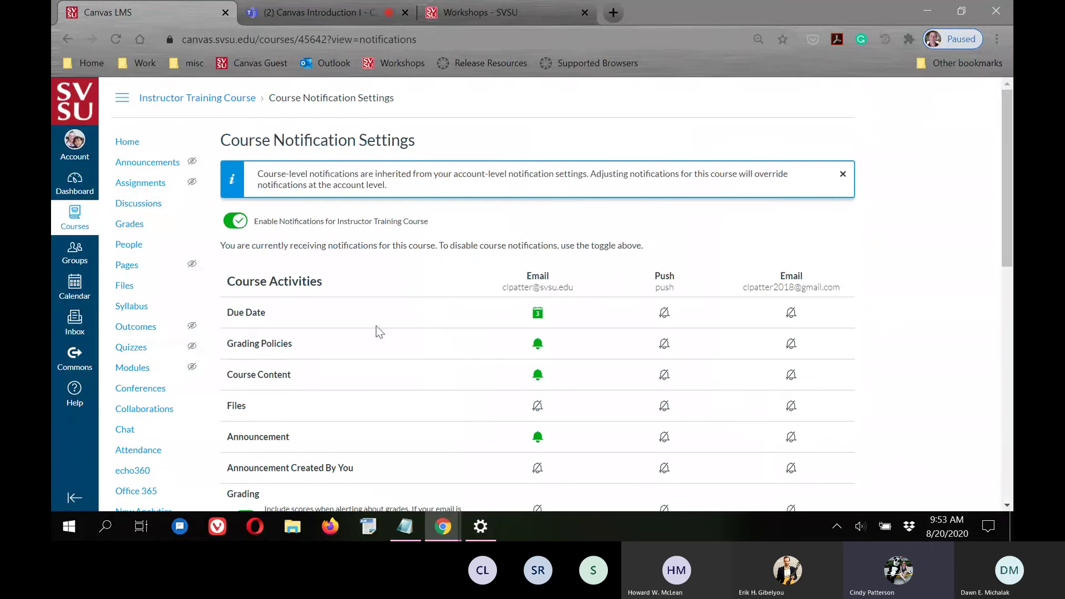
{"action": "scroll", "coordinate": [350, 333], "scroll_direction": "down", "scroll_amount": 1}
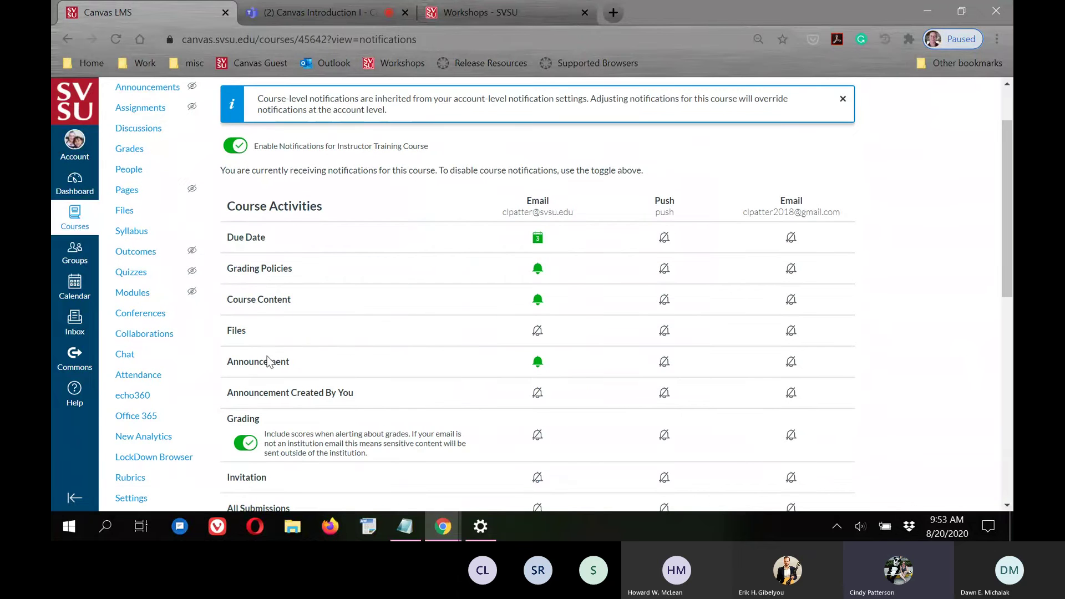
{"action": "left_click", "coordinate": [537, 363]}
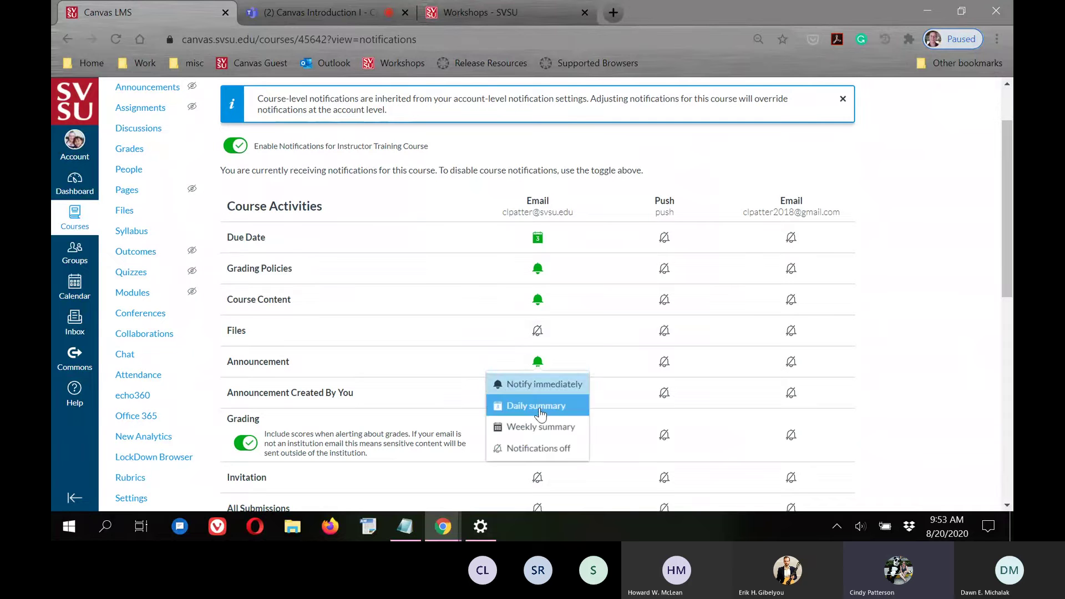
{"action": "left_click", "coordinate": [540, 449]}
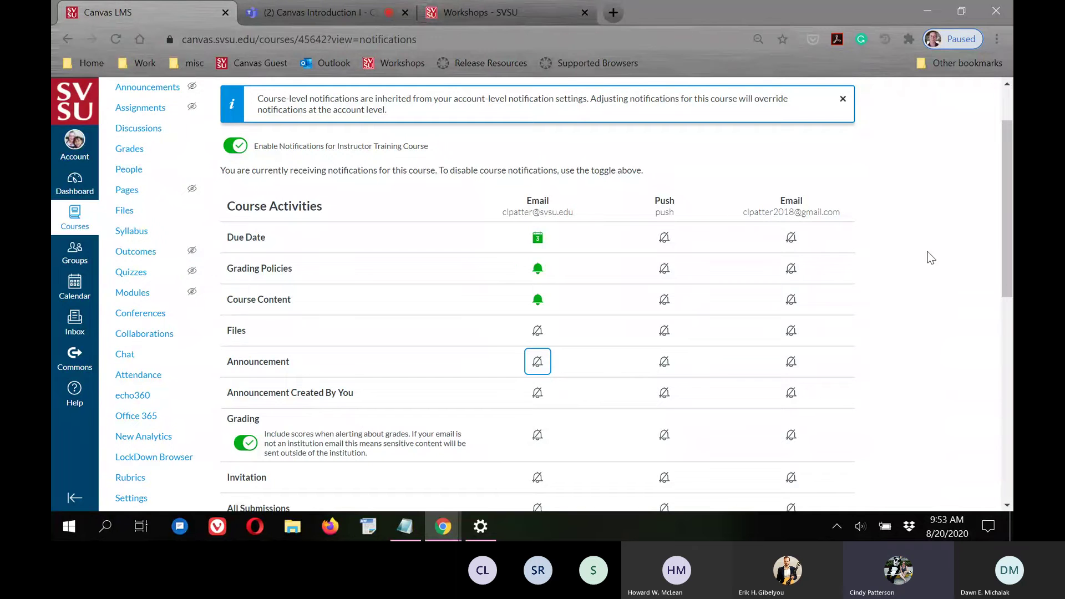
Step: Examine the remaining activities in the Course Notification Settings and return to the Instructor Training Course's Home page
{"action": "scroll", "coordinate": [933, 316], "scroll_direction": "down", "scroll_amount": 3}
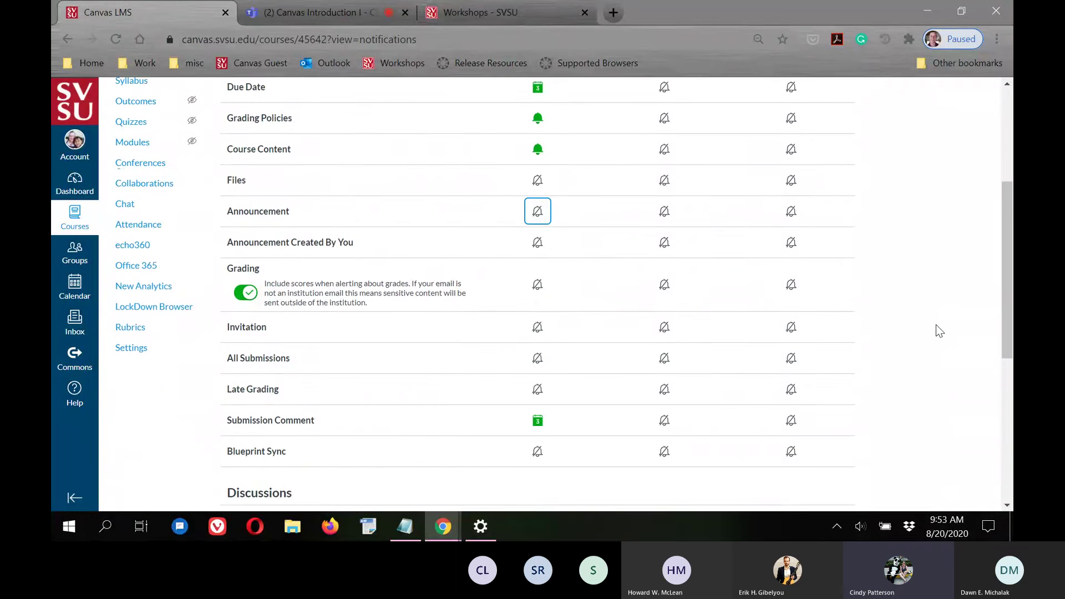
{"action": "scroll", "coordinate": [937, 327], "scroll_direction": "down", "scroll_amount": 6}
{"action": "scroll", "coordinate": [945, 333], "scroll_direction": "up", "scroll_amount": 9}
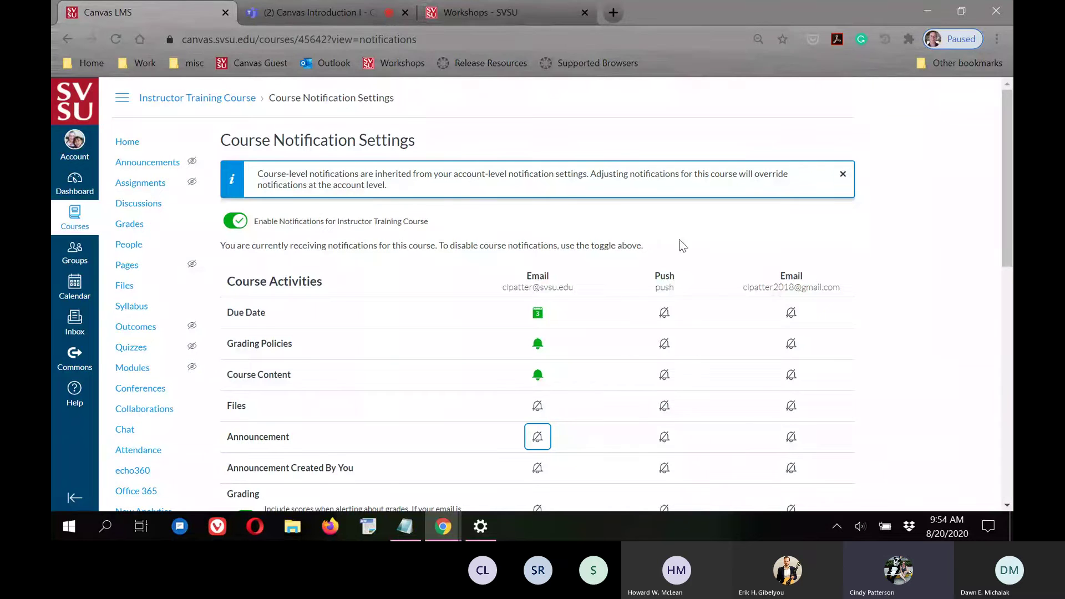
{"action": "left_click", "coordinate": [905, 315]}
{"action": "scroll", "coordinate": [940, 344], "scroll_direction": "down", "scroll_amount": 3}
{"action": "scroll", "coordinate": [939, 340], "scroll_direction": "up", "scroll_amount": 3}
{"action": "left_click", "coordinate": [125, 143]}
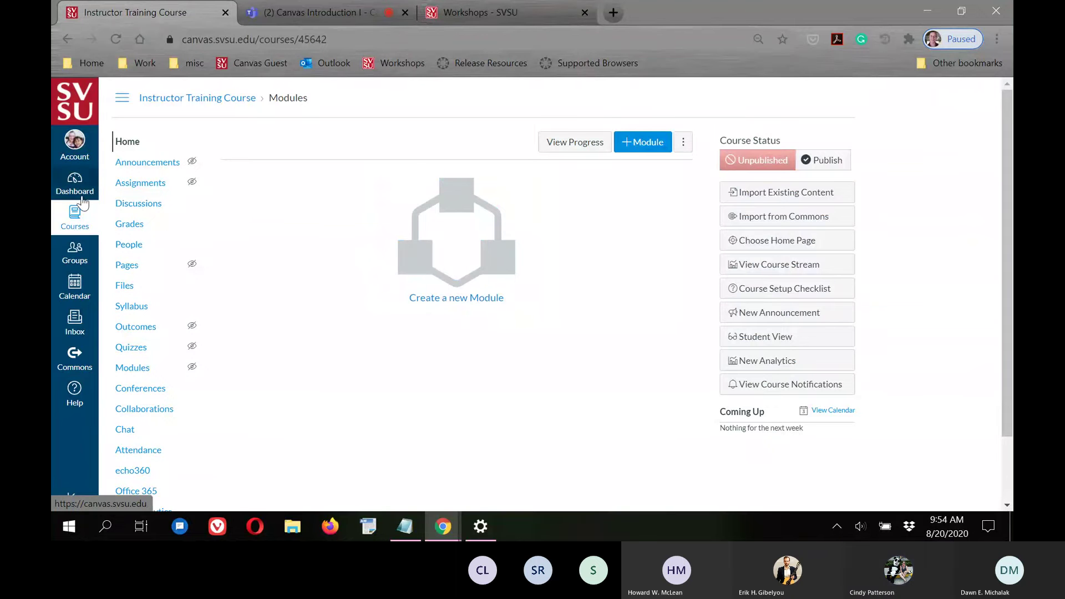
{"action": "scroll", "coordinate": [951, 281], "scroll_direction": "down", "scroll_amount": 2}
{"action": "scroll", "coordinate": [951, 280], "scroll_direction": "up", "scroll_amount": 2}
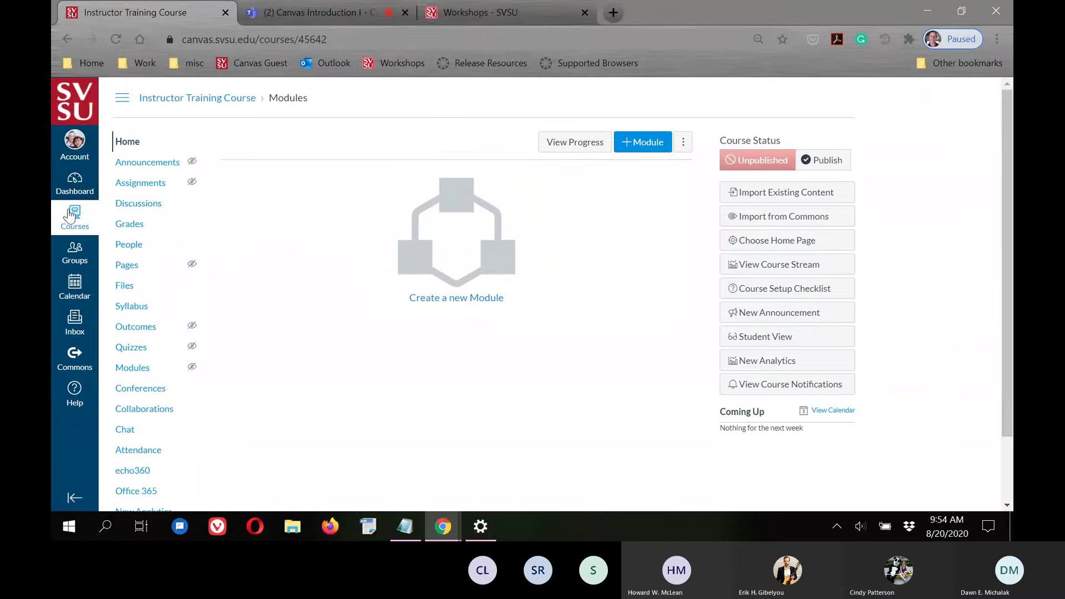
Step: Show the Edit Assignment Dates page for the Instructor Training Course's assignments
{"action": "left_click", "coordinate": [145, 187]}
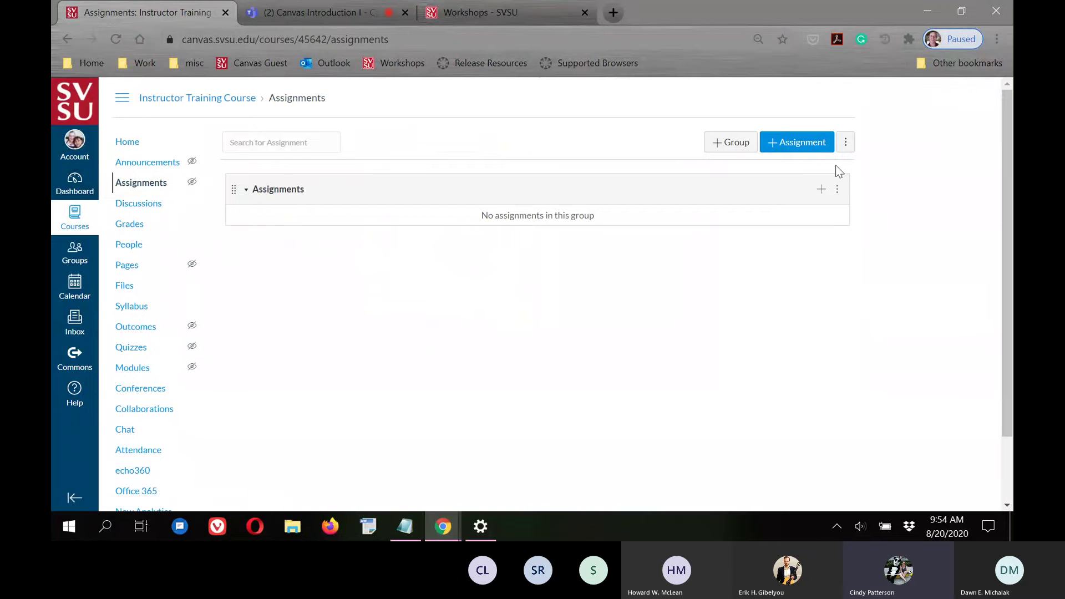
{"action": "left_click", "coordinate": [849, 145]}
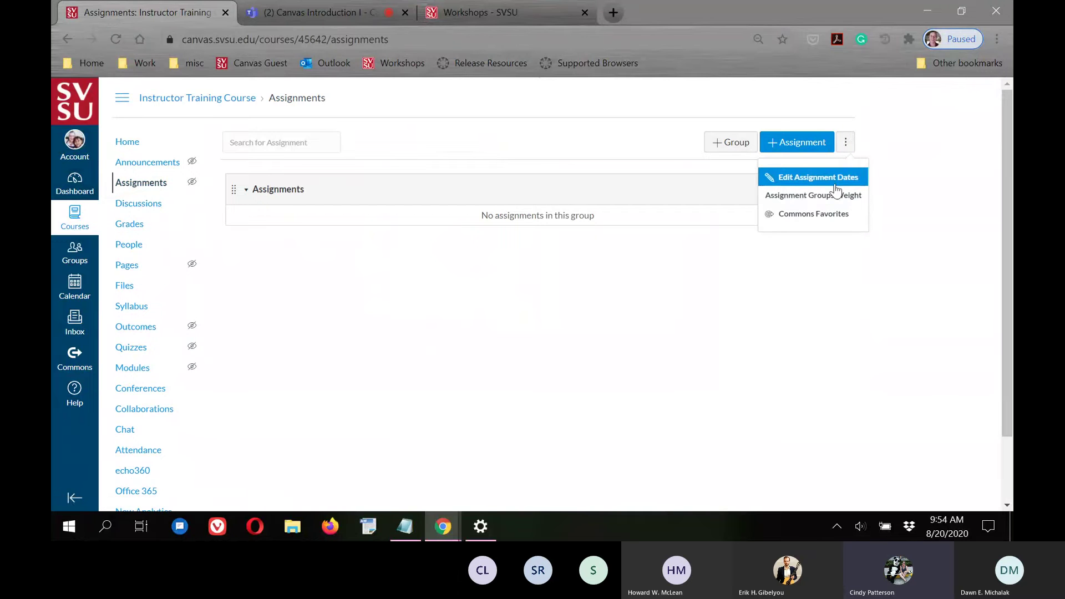
{"action": "left_click", "coordinate": [794, 177]}
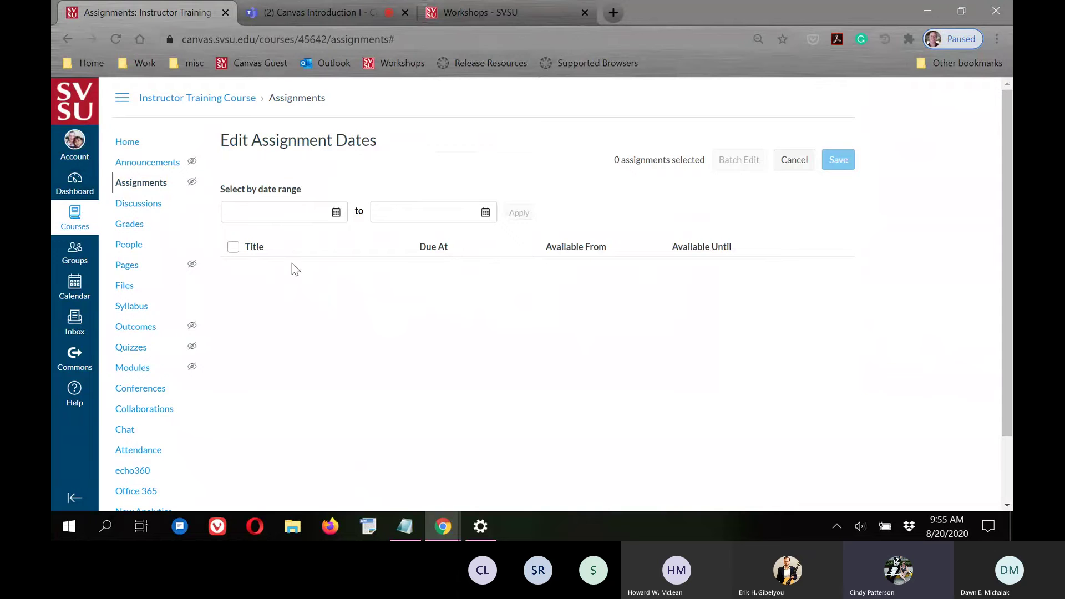
Step: Switch to the second published demo course and open Edit Assignment Dates for its assignments
{"action": "left_click", "coordinate": [88, 215]}
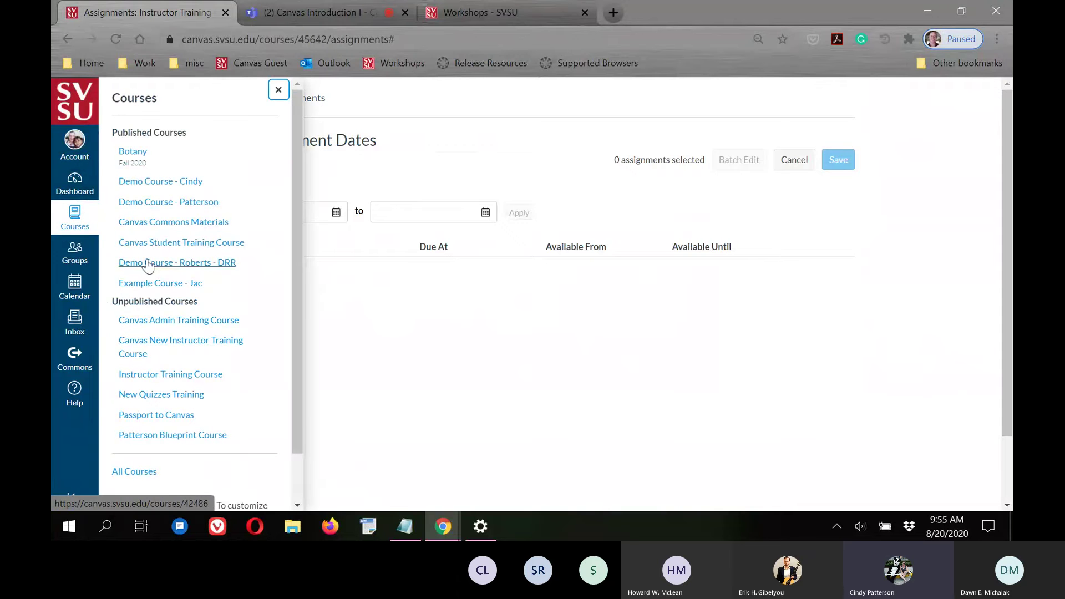
{"action": "left_click", "coordinate": [167, 202]}
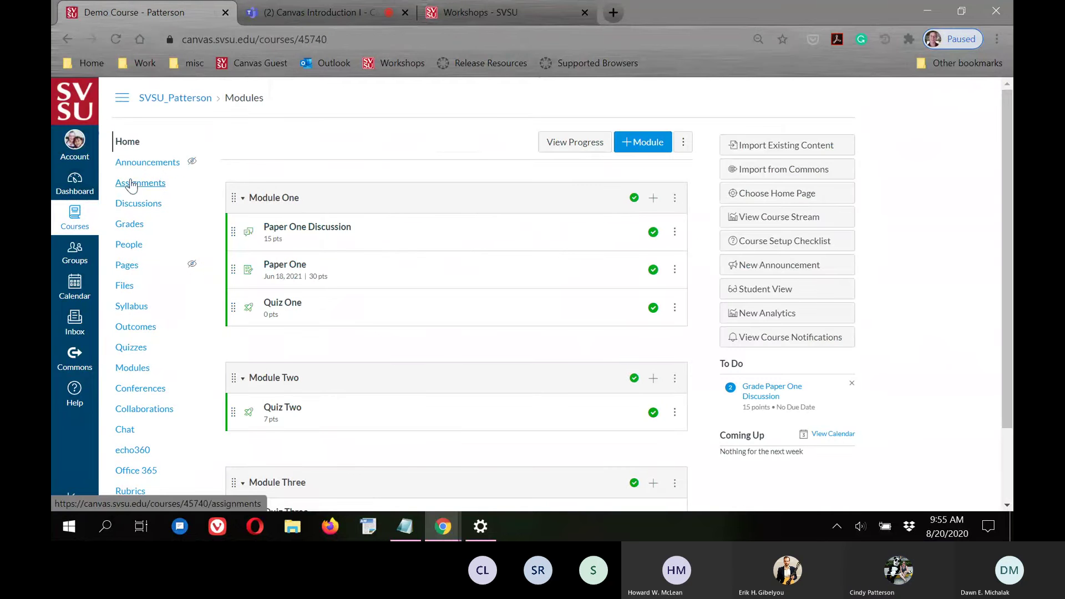
{"action": "left_click", "coordinate": [141, 183]}
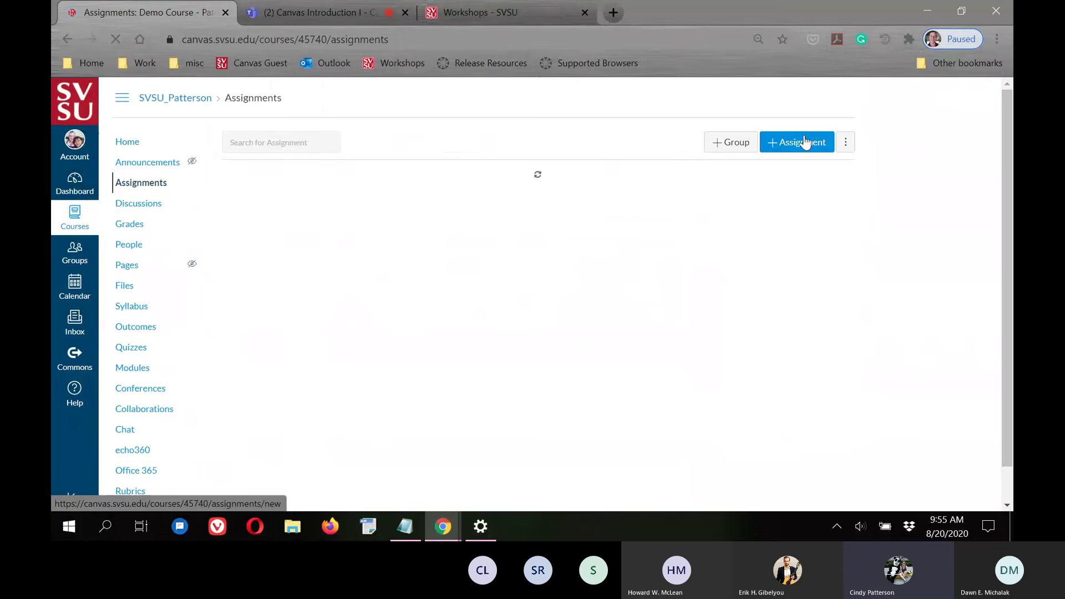
{"action": "left_click", "coordinate": [845, 142]}
{"action": "left_click", "coordinate": [819, 177]}
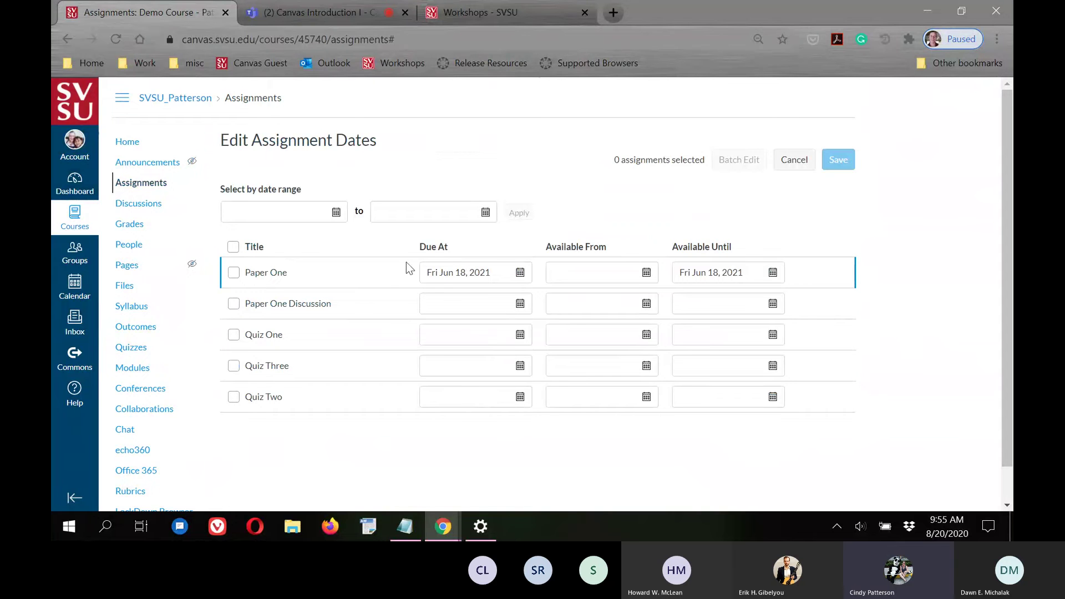
Step: View Paper One's due-date calendar and the Batch Edit Dates options for all assignments, cancel them, and return to the course's Home page
{"action": "left_click", "coordinate": [520, 273]}
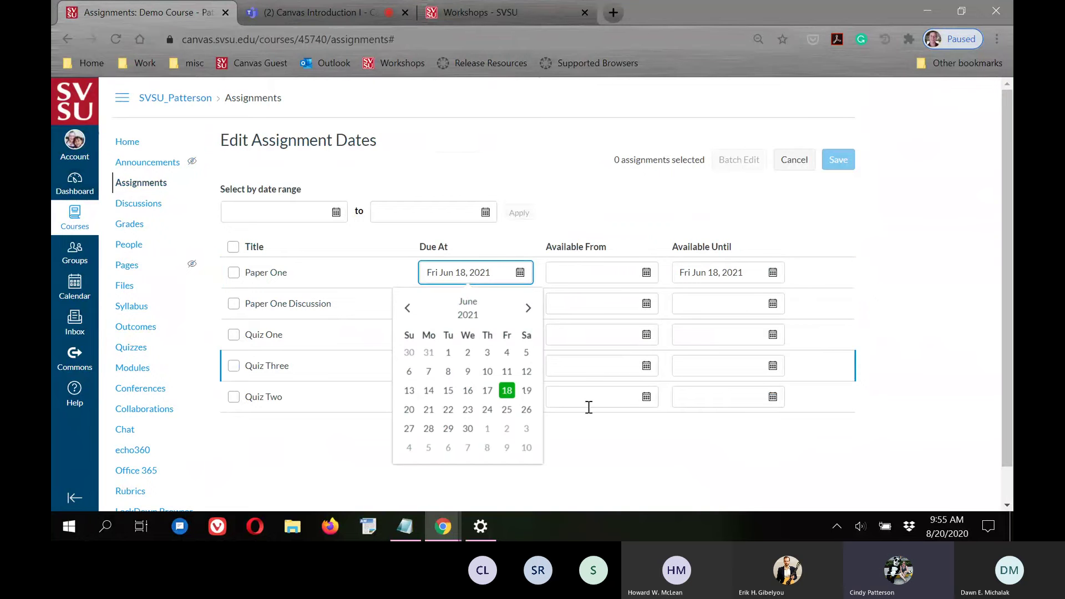
{"action": "left_click", "coordinate": [601, 449]}
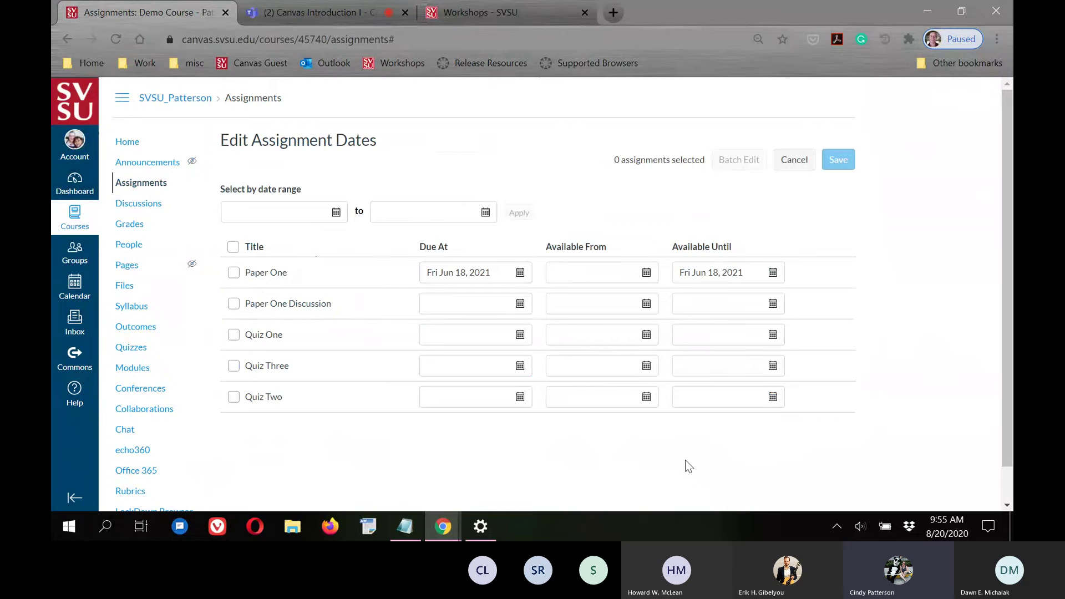
{"action": "left_click", "coordinate": [234, 246]}
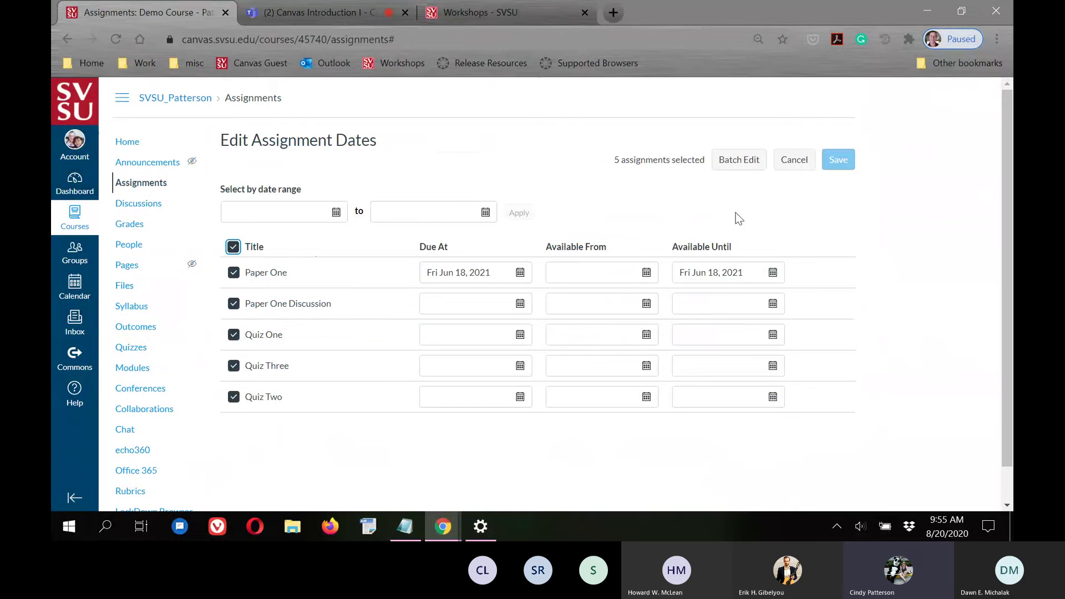
{"action": "left_click", "coordinate": [757, 161]}
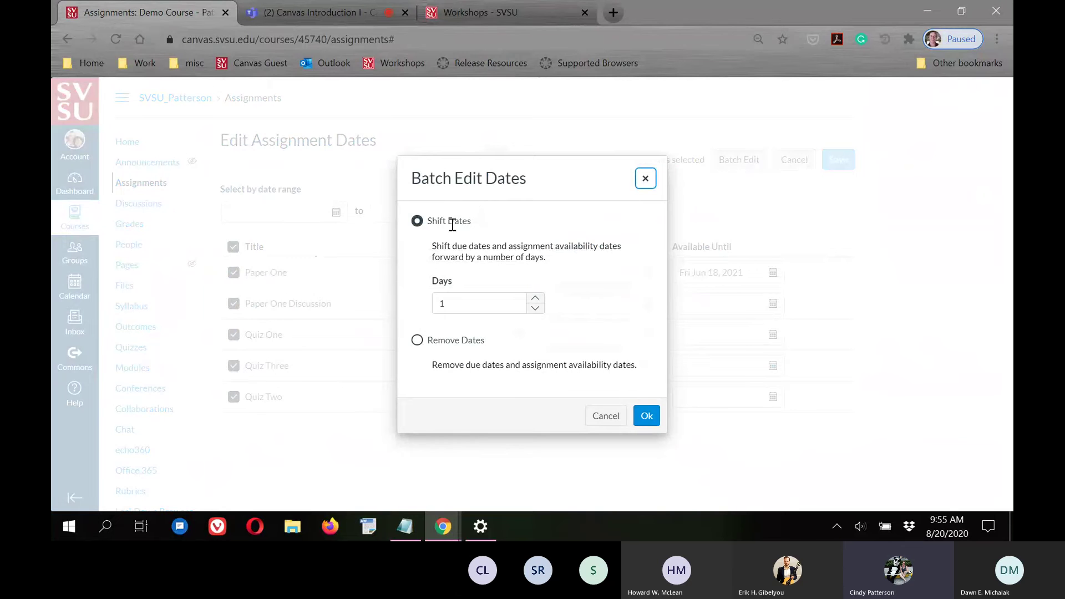
{"action": "left_click", "coordinate": [598, 420]}
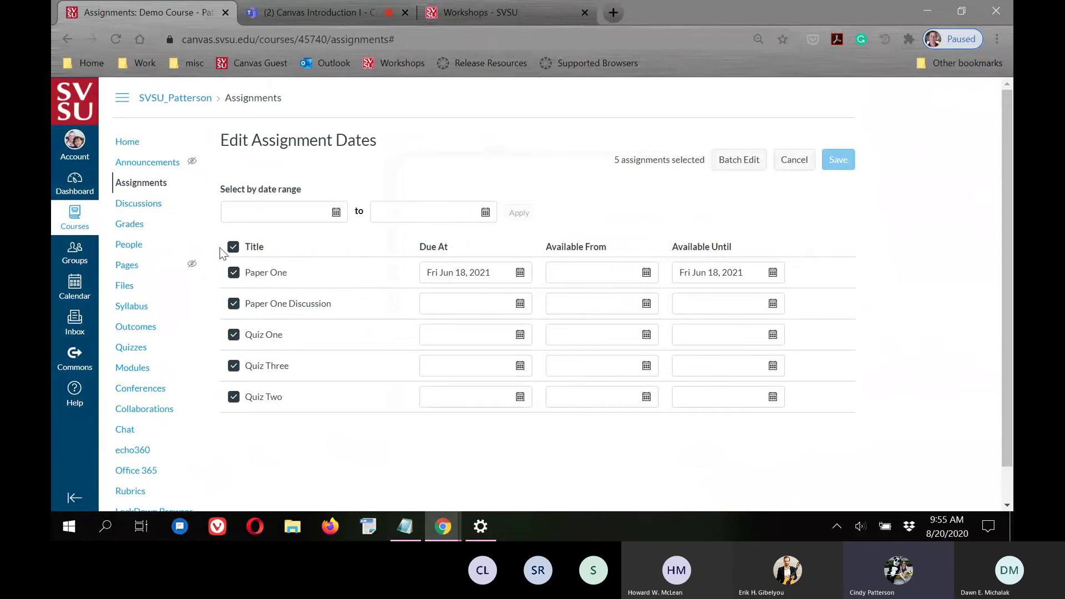
{"action": "left_click", "coordinate": [234, 248]}
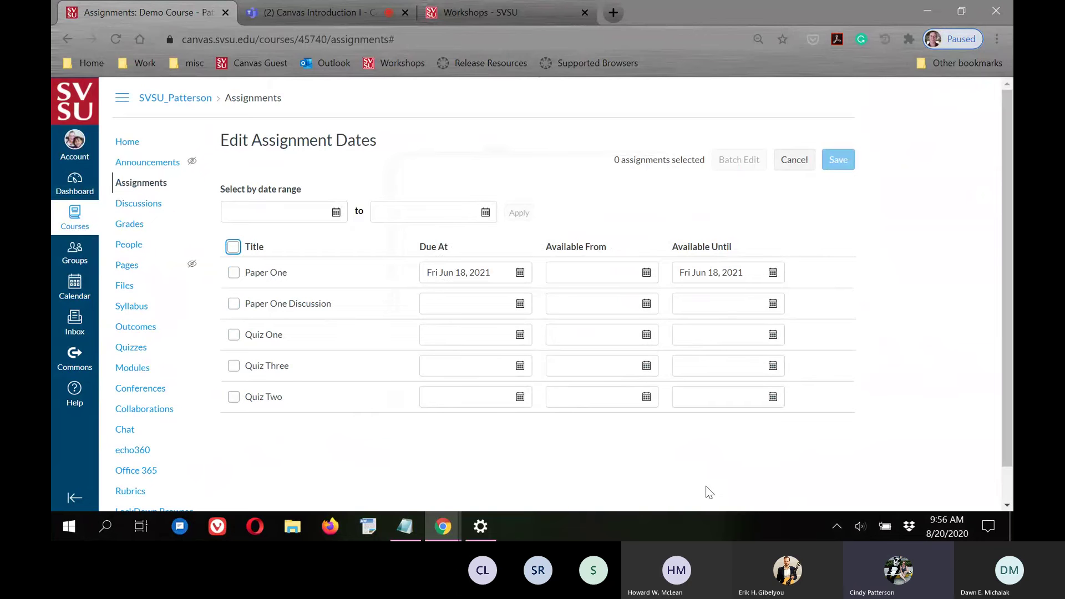
{"action": "left_click", "coordinate": [120, 145]}
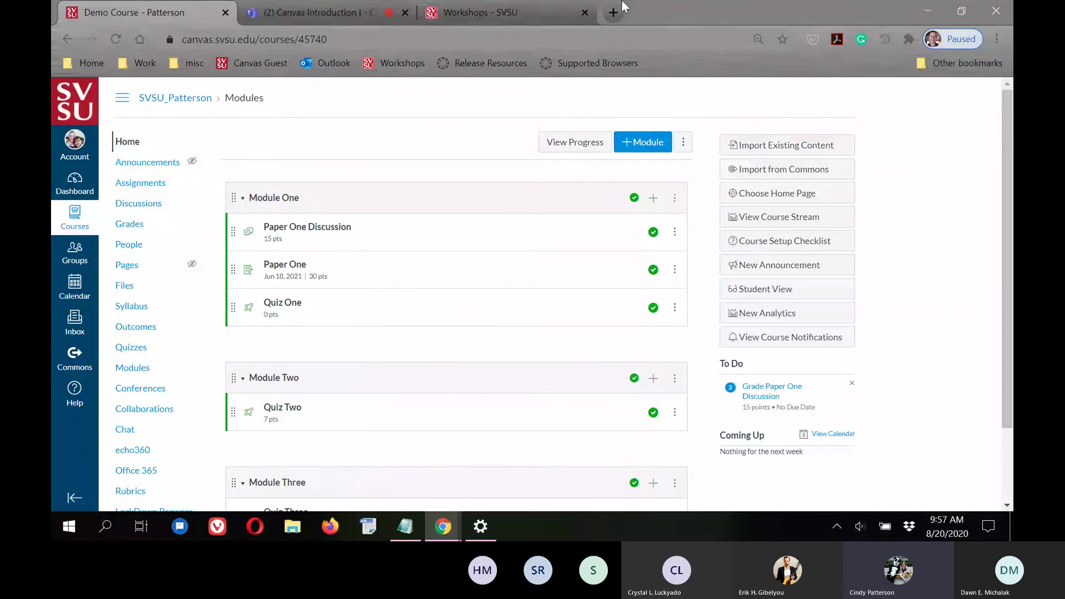
Step: Switch to the SVSU Workshops site and browse the list of offered workshops
{"action": "left_click", "coordinate": [503, 13]}
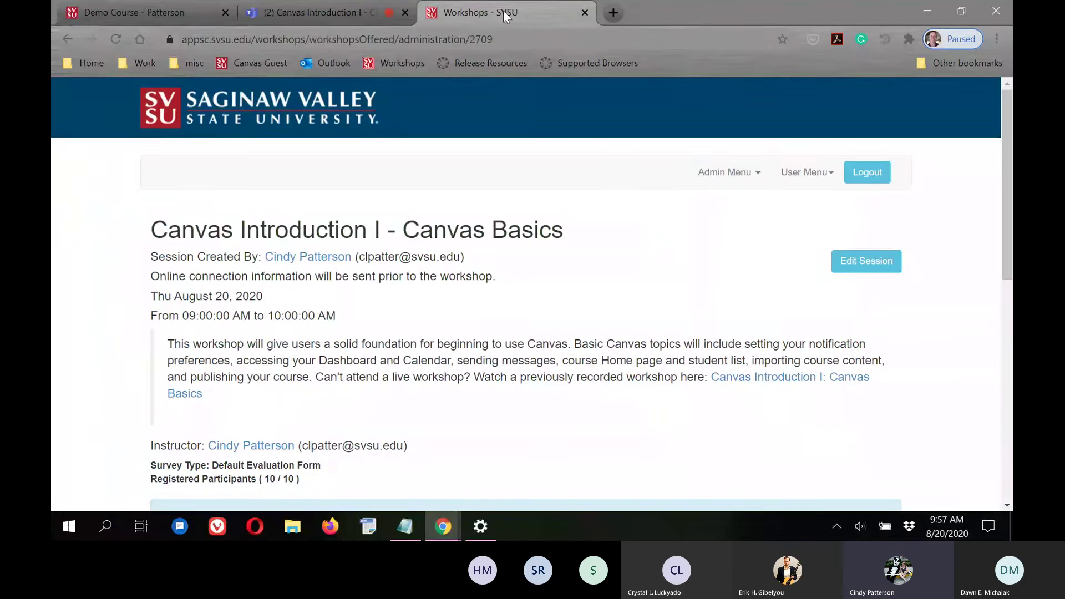
{"action": "left_click", "coordinate": [811, 173]}
{"action": "left_click", "coordinate": [802, 202]}
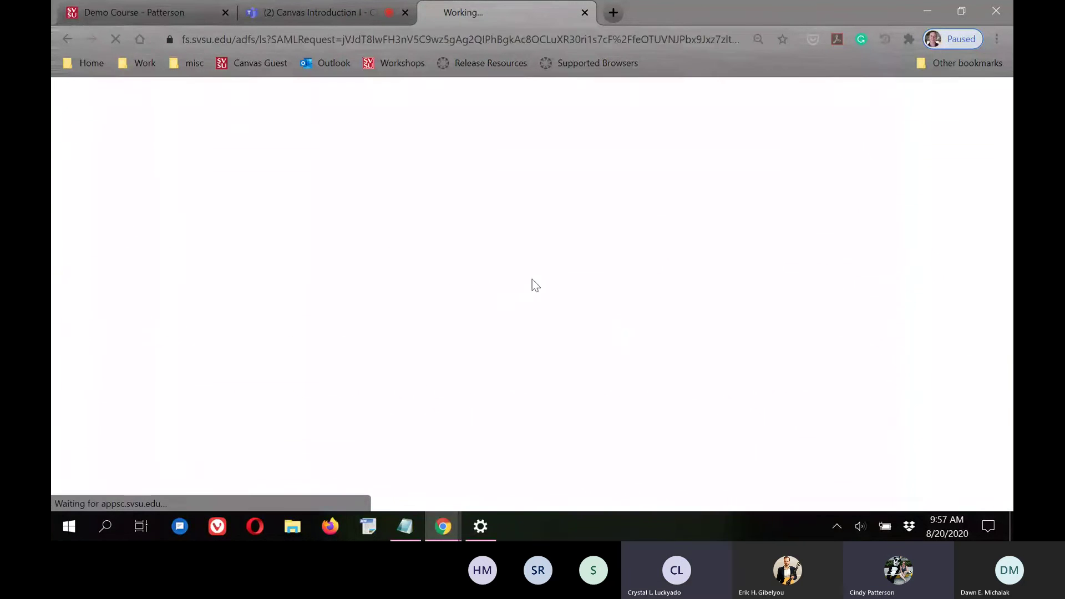
{"action": "scroll", "coordinate": [1012, 383], "scroll_direction": "down", "scroll_amount": 1}
{"action": "scroll", "coordinate": [1012, 383], "scroll_direction": "down", "scroll_amount": 2}
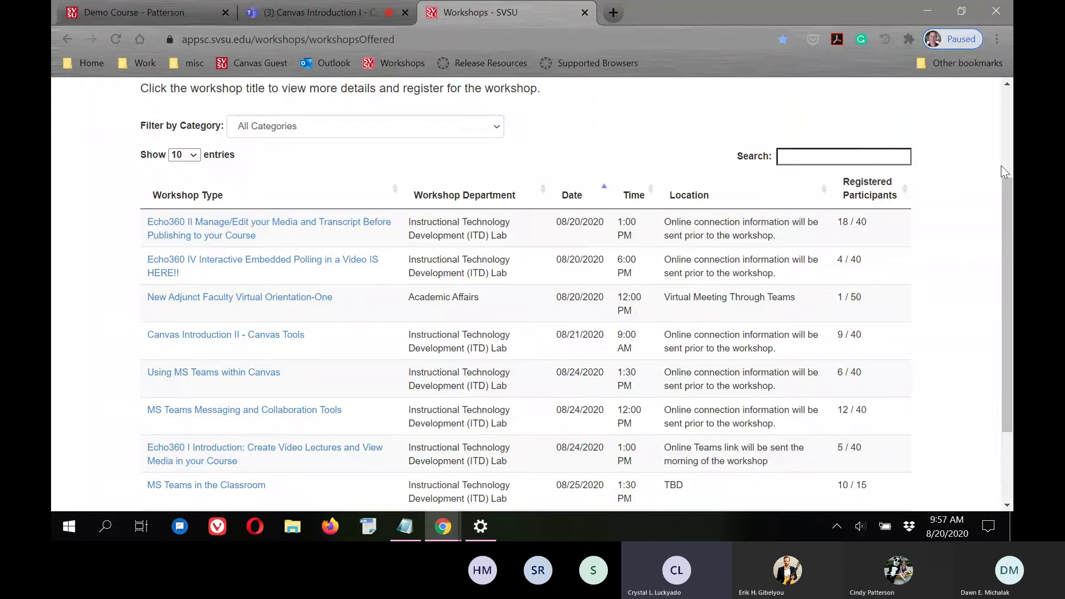
Step: Switch to the Microsoft Teams meeting and view the contact card of the participant shown in the main video area
{"action": "left_click", "coordinate": [289, 5]}
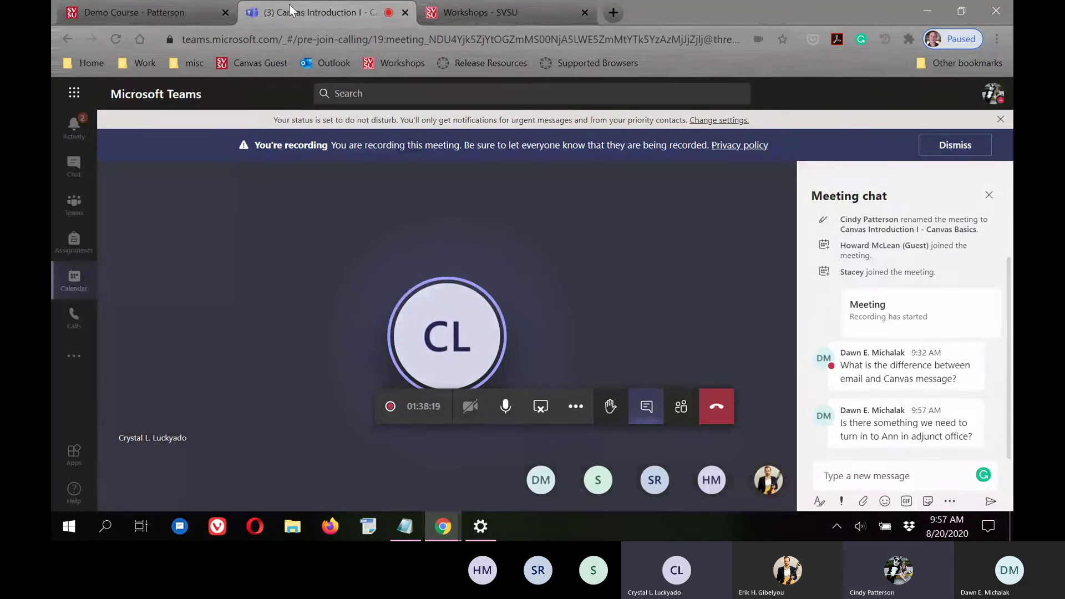
{"action": "left_click", "coordinate": [434, 360]}
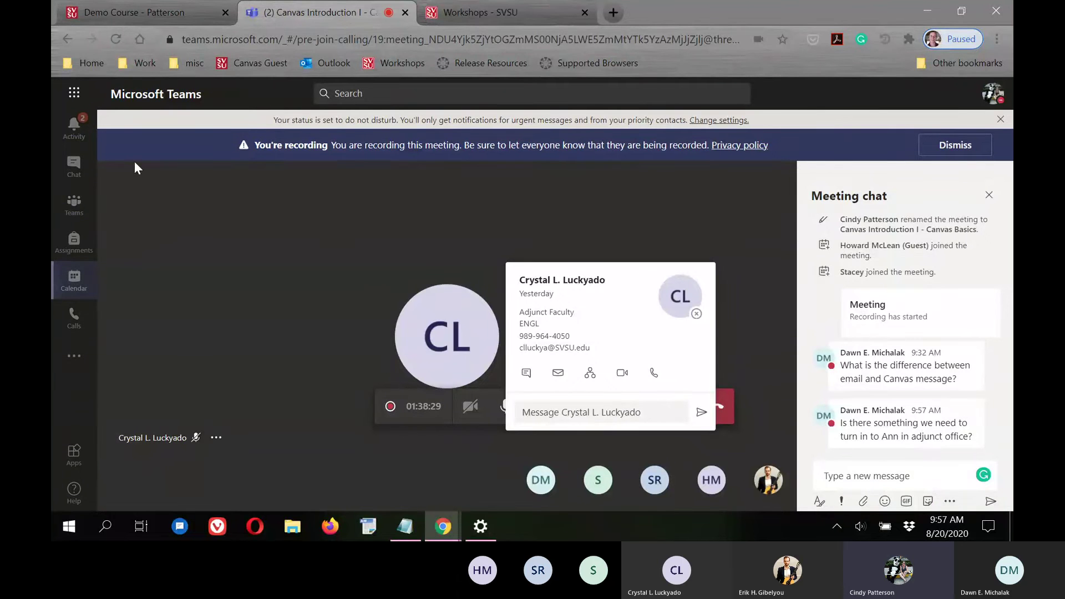
Step: Close the contact card and read the questions in the Canvas Introduction I - Canvas Basics meeting chat
{"action": "left_click", "coordinate": [101, 232]}
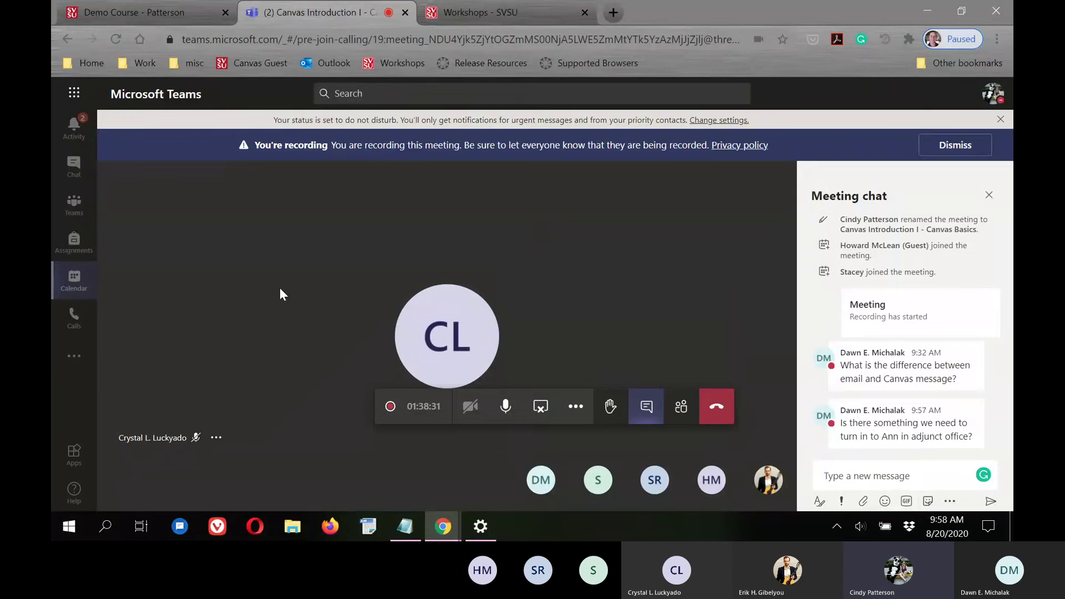
{"action": "left_click", "coordinate": [78, 170]}
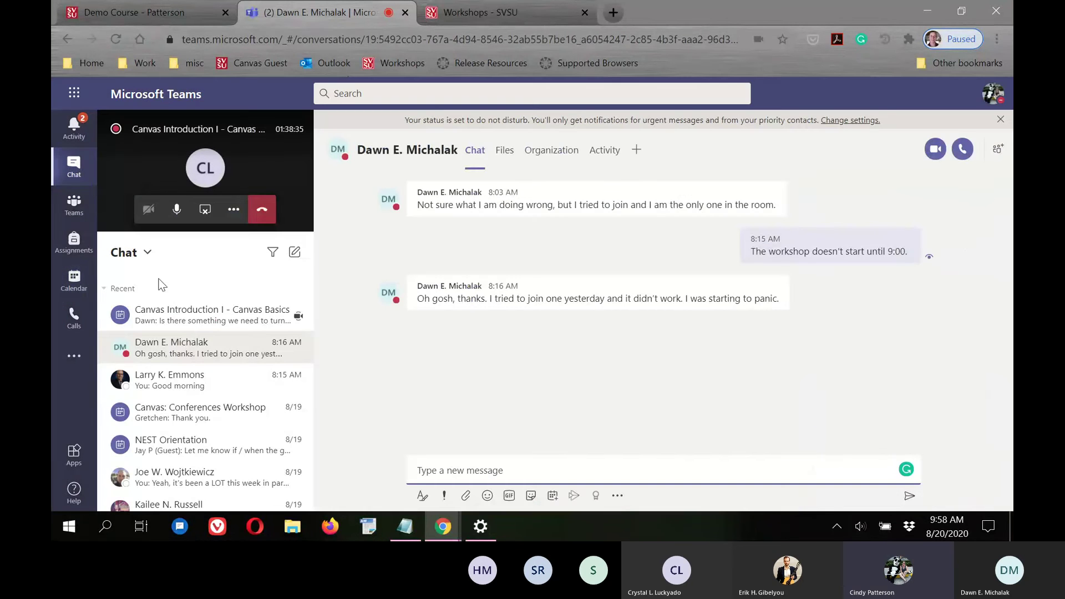
{"action": "left_click", "coordinate": [164, 315]}
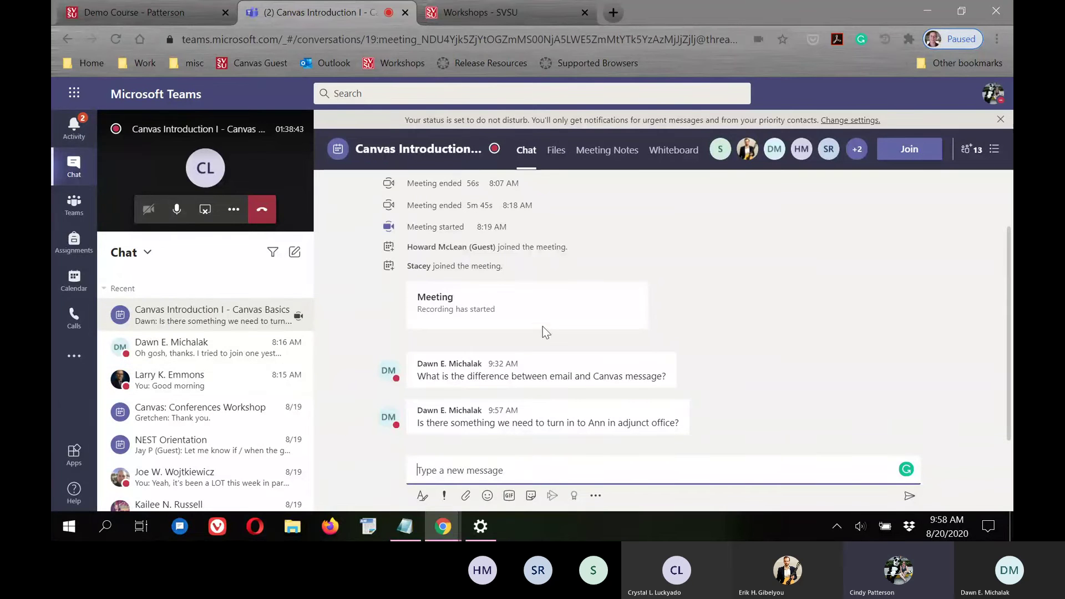
{"action": "mouse_move", "coordinate": [613, 435]}
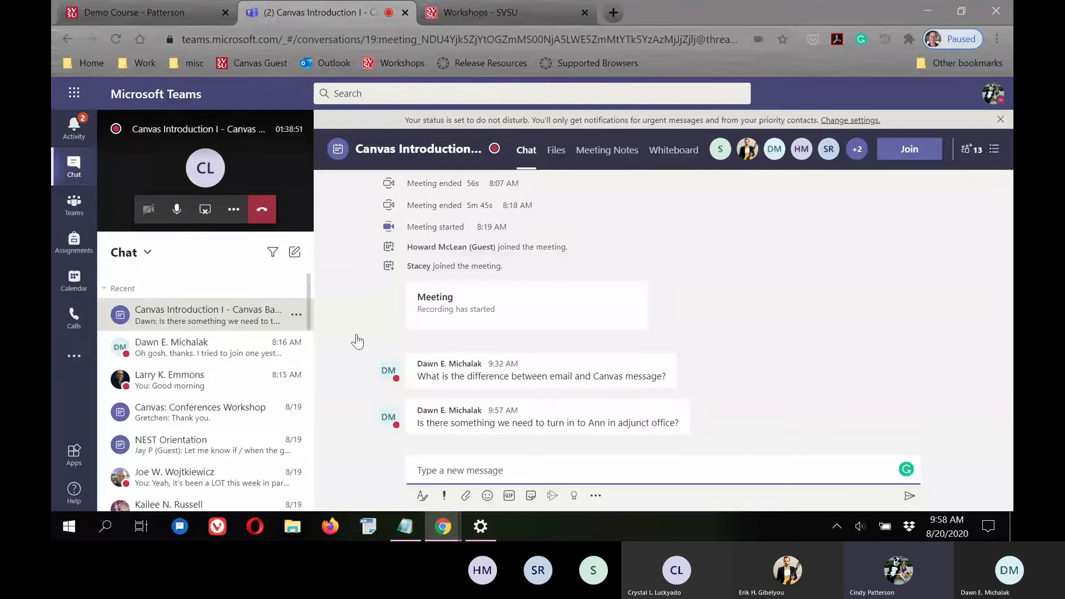
{"action": "mouse_move", "coordinate": [509, 362]}
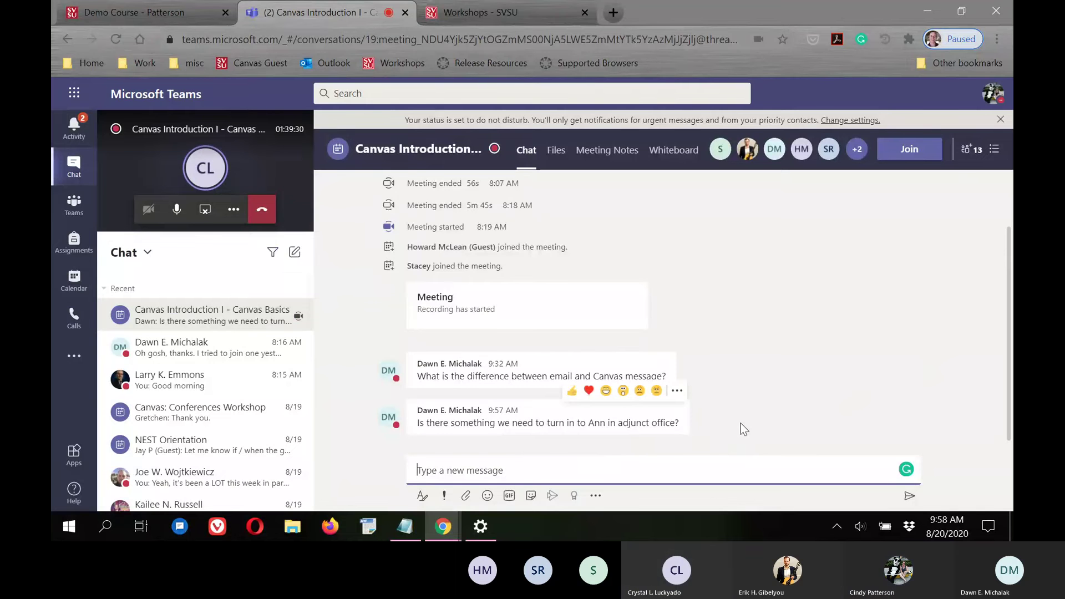
Step: Switch to the SVSU Workshops site and view the workshop history with its enrollment statuses and evaluation links
{"action": "key", "text": "ctrl+Tab"}
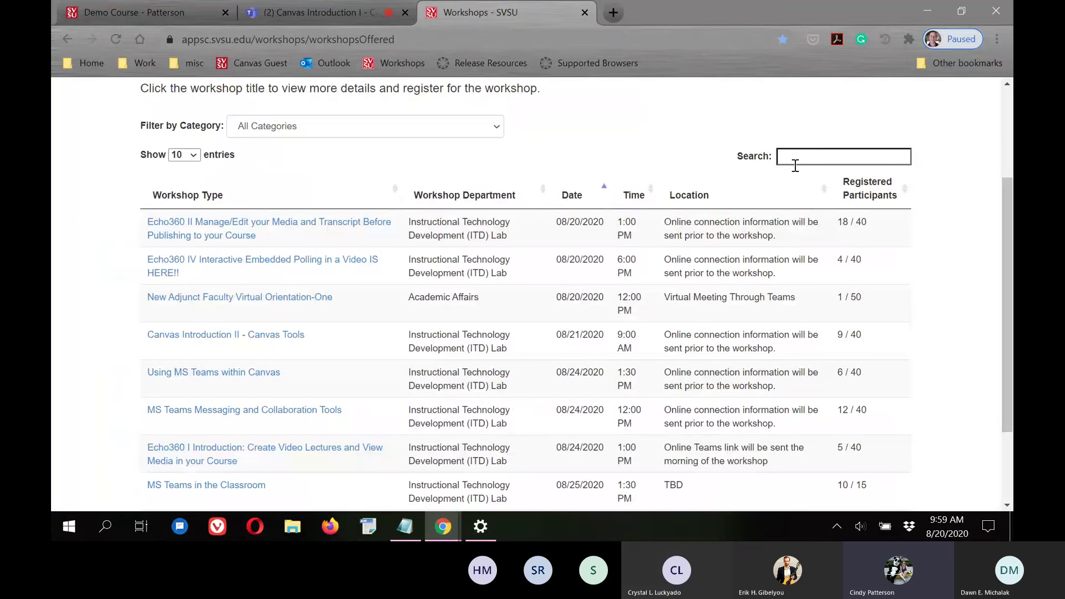
{"action": "scroll", "coordinate": [795, 165], "scroll_direction": "up", "scroll_amount": 3}
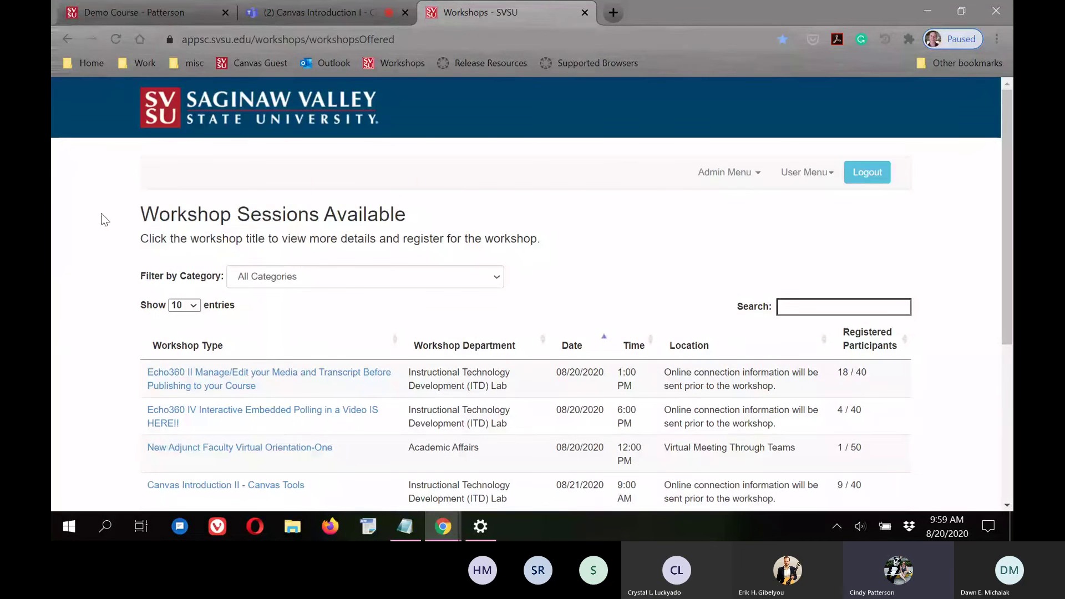
{"action": "left_click", "coordinate": [800, 173]}
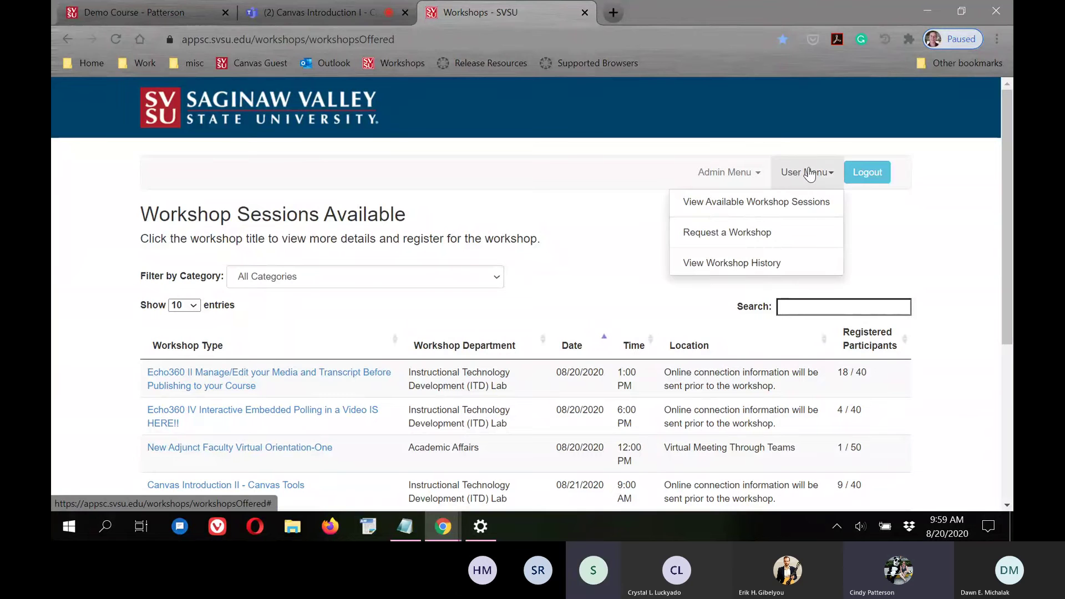
{"action": "left_click", "coordinate": [725, 262]}
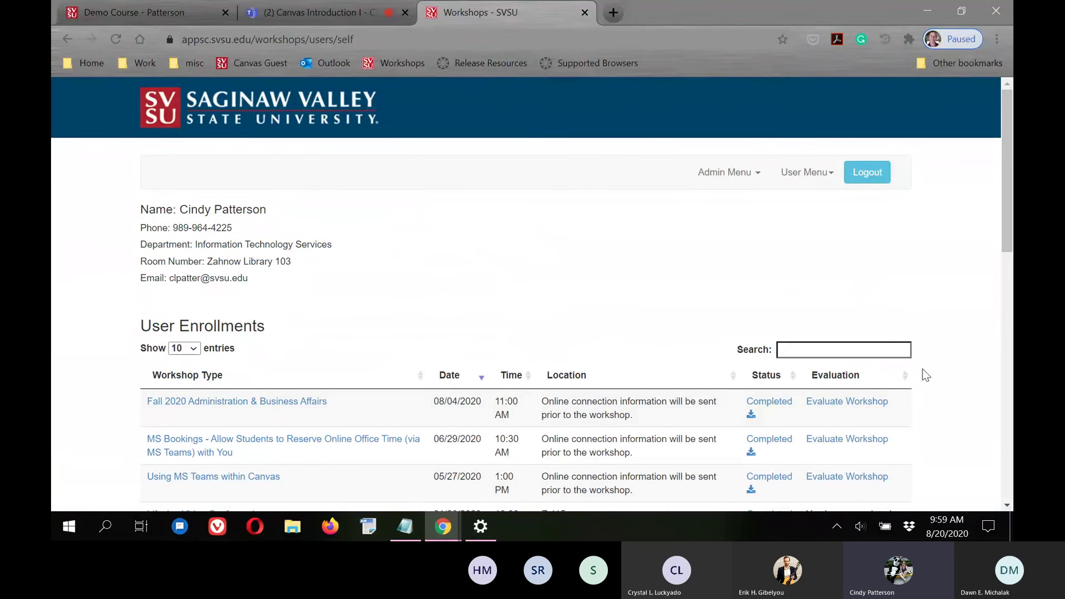
{"action": "scroll", "coordinate": [923, 370], "scroll_direction": "down", "scroll_amount": 3}
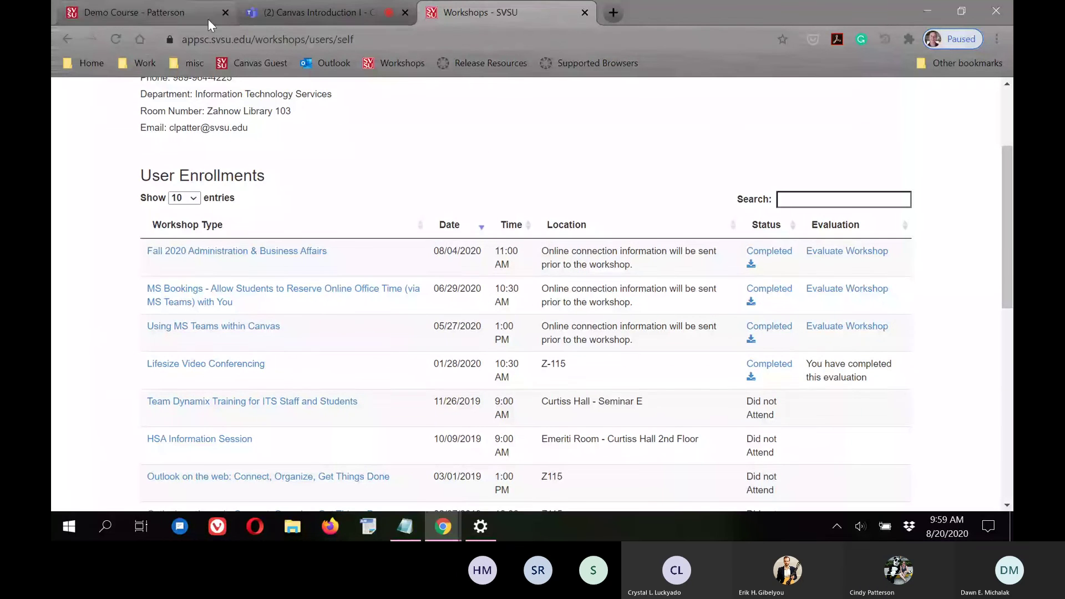
Step: Check the Teams meeting chat, return to the Workshops site, and show again where View Workshop History is found
{"action": "left_click", "coordinate": [328, 12]}
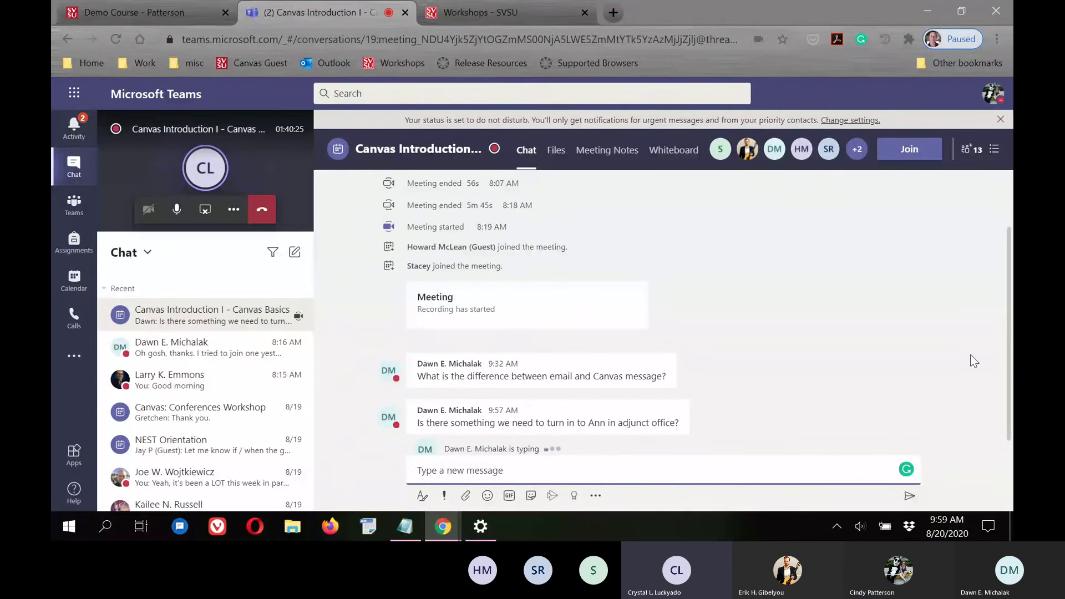
{"action": "left_click", "coordinate": [496, 11]}
{"action": "scroll", "coordinate": [403, 175], "scroll_direction": "up", "scroll_amount": 3}
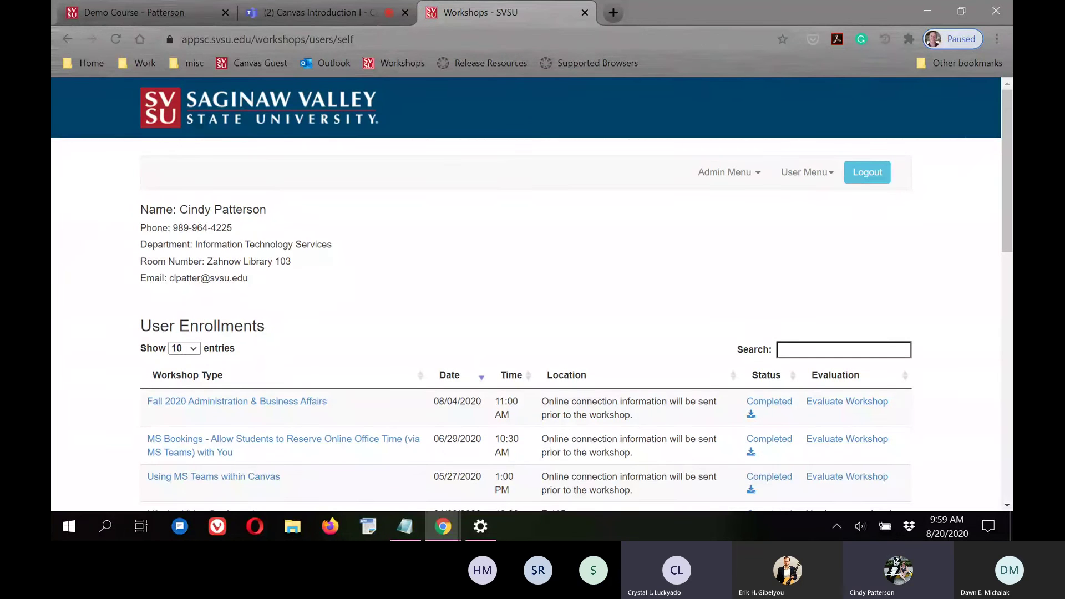
{"action": "left_click", "coordinate": [792, 181]}
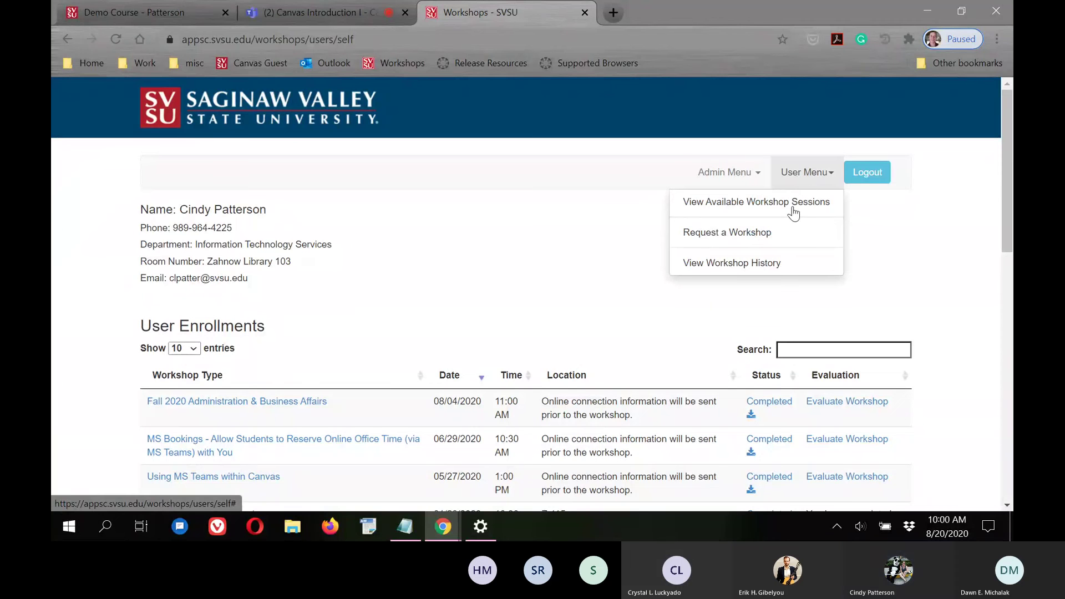
{"action": "left_click", "coordinate": [741, 264]}
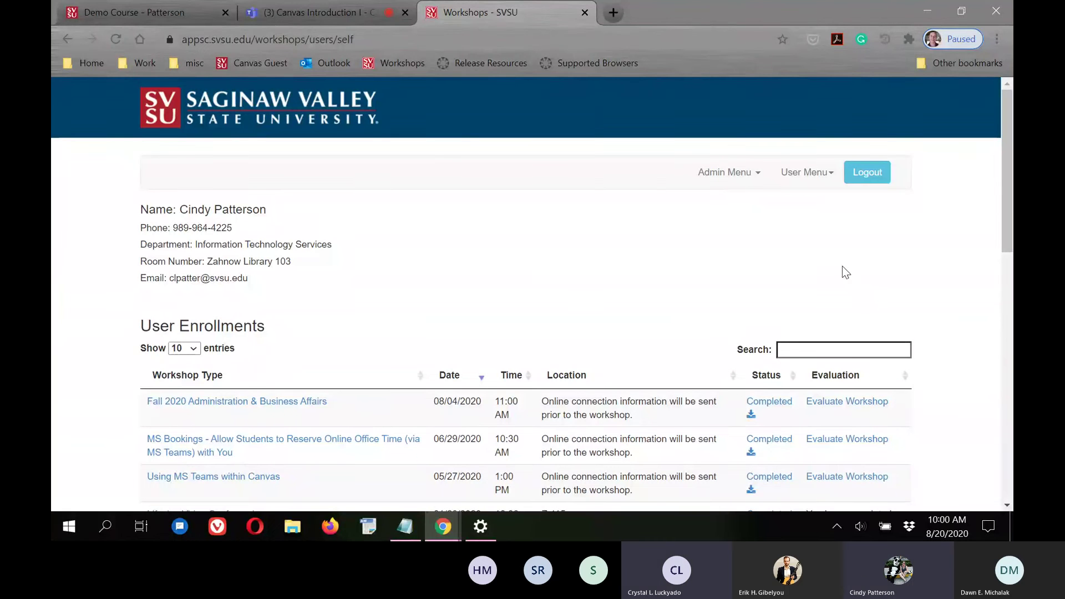
{"action": "left_click", "coordinate": [795, 179]}
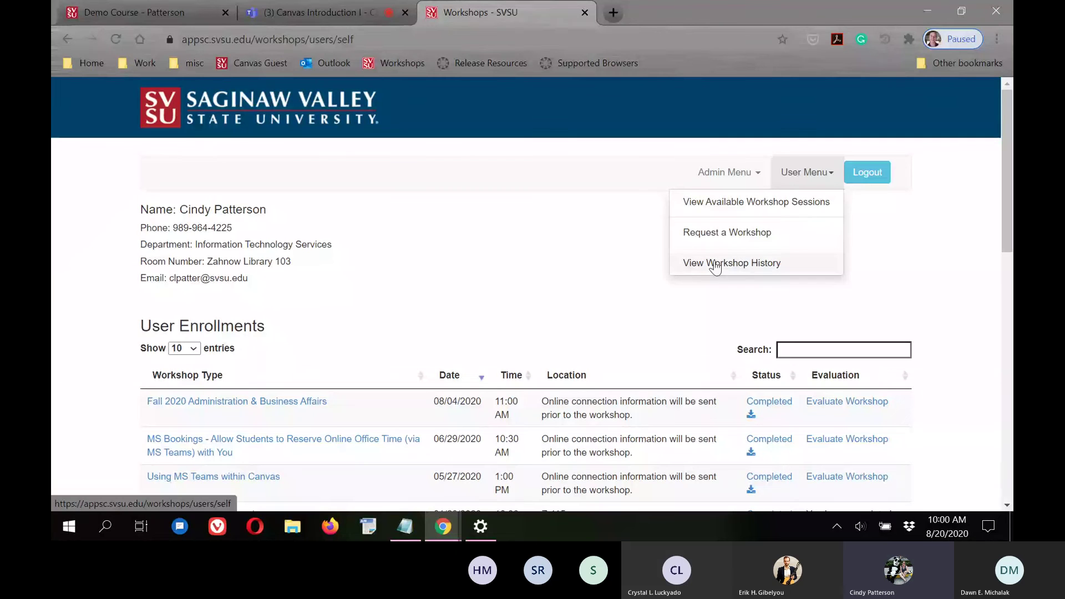
{"action": "left_click", "coordinate": [917, 262]}
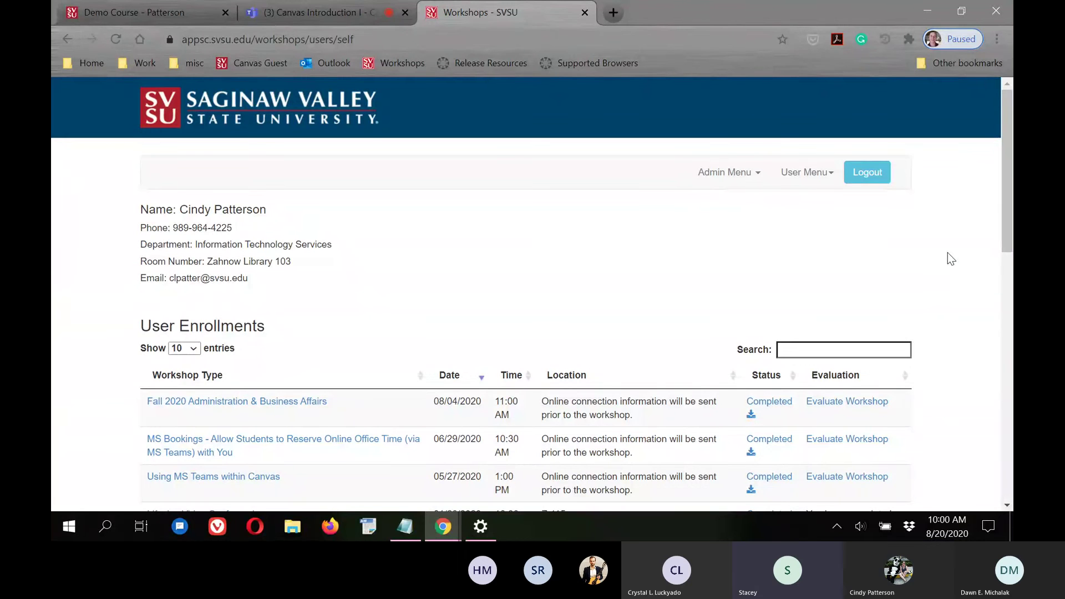
Step: Open the Outlook mailbox at email.svsu.edu in a new browser tab
{"action": "left_click", "coordinate": [612, 12]}
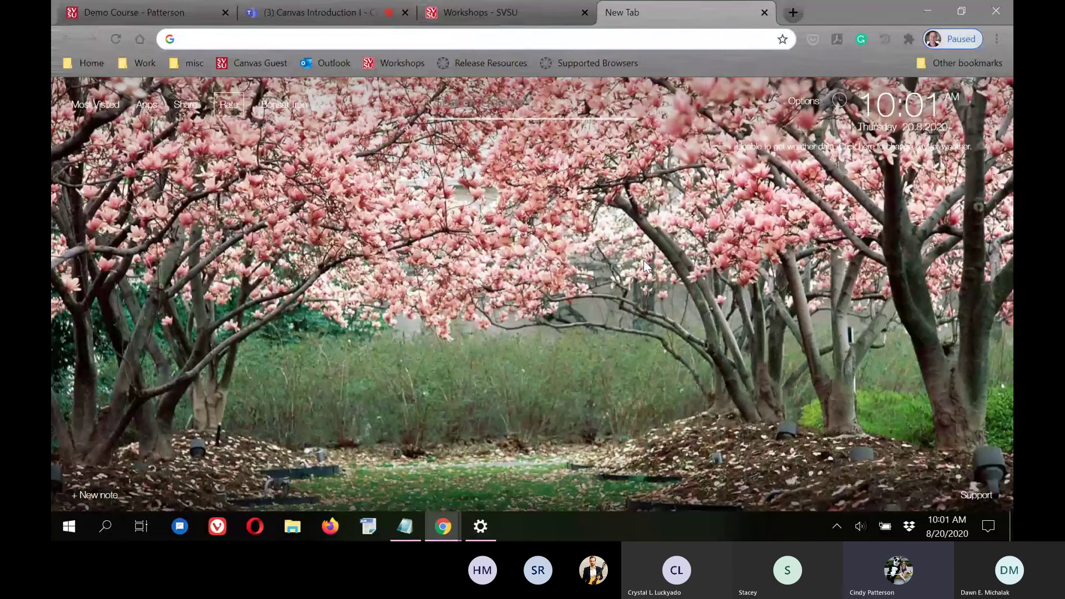
{"action": "type", "text": "email.svsu.e"}
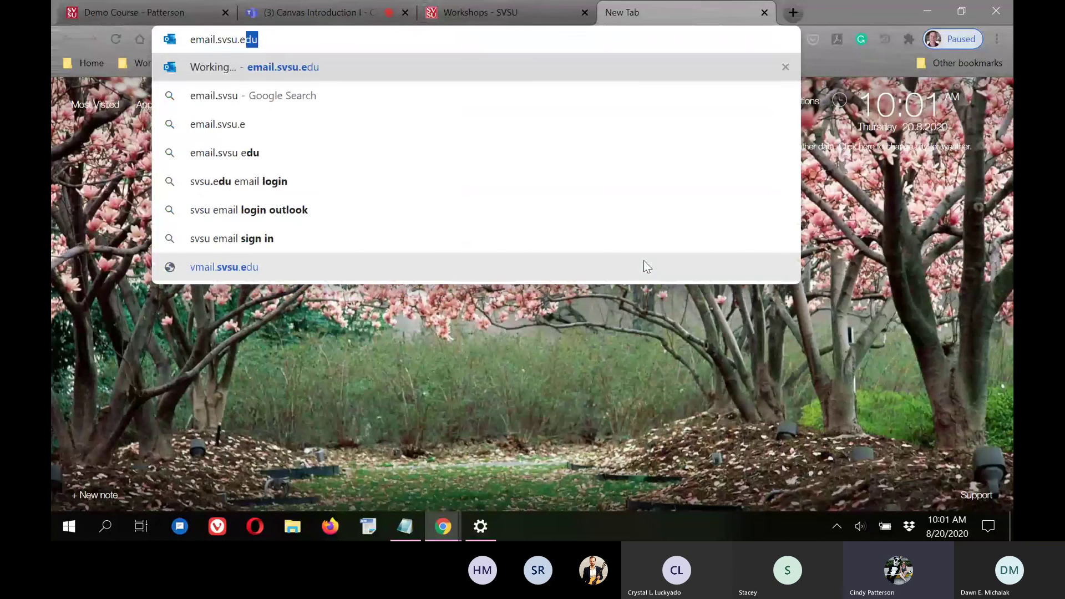
{"action": "key", "text": "Return"}
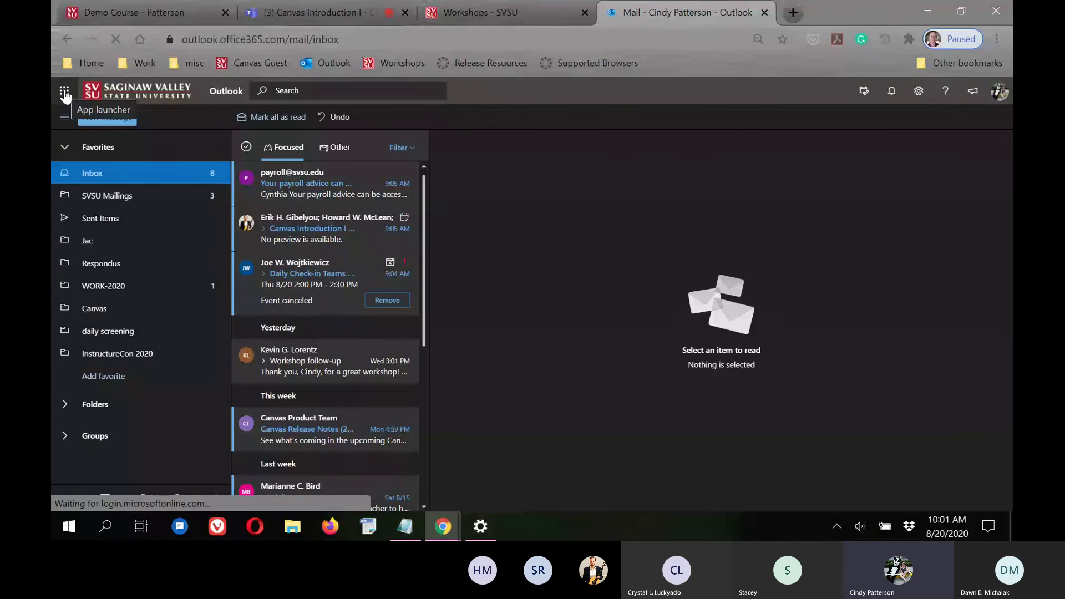
Step: Launch Teams from Outlook's app launcher and show the work-week calendar with the Canvas Introduction I meeting
{"action": "left_click", "coordinate": [70, 90]}
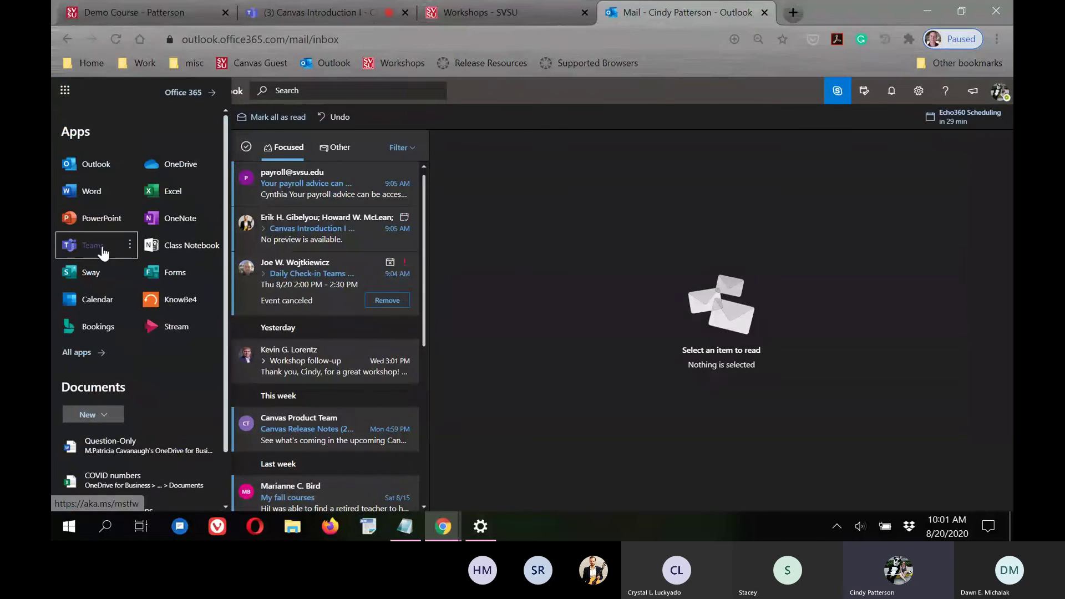
{"action": "left_click", "coordinate": [102, 250]}
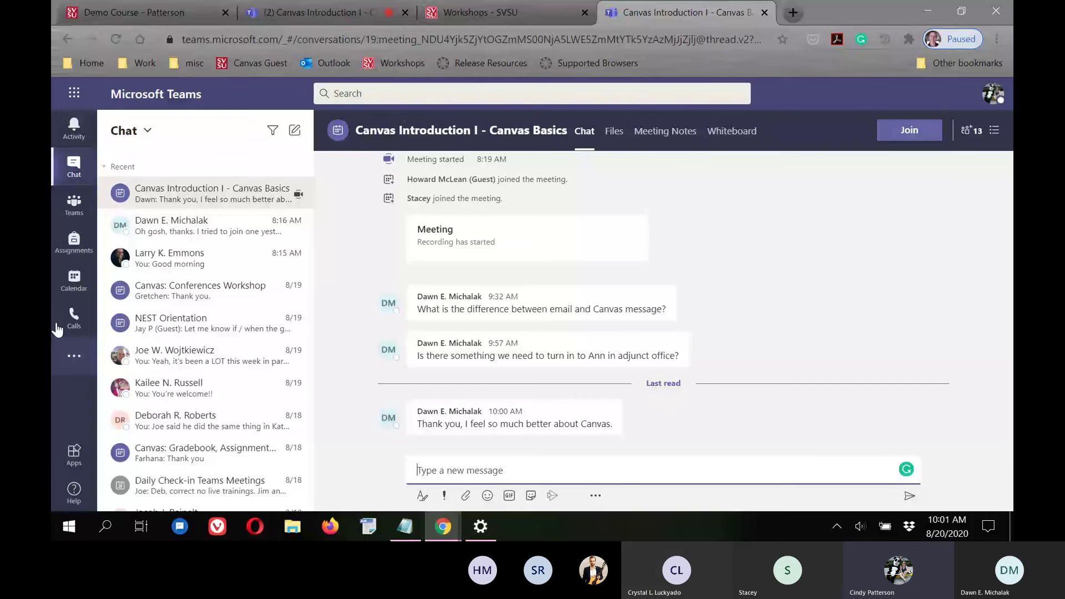
{"action": "left_click", "coordinate": [73, 283]}
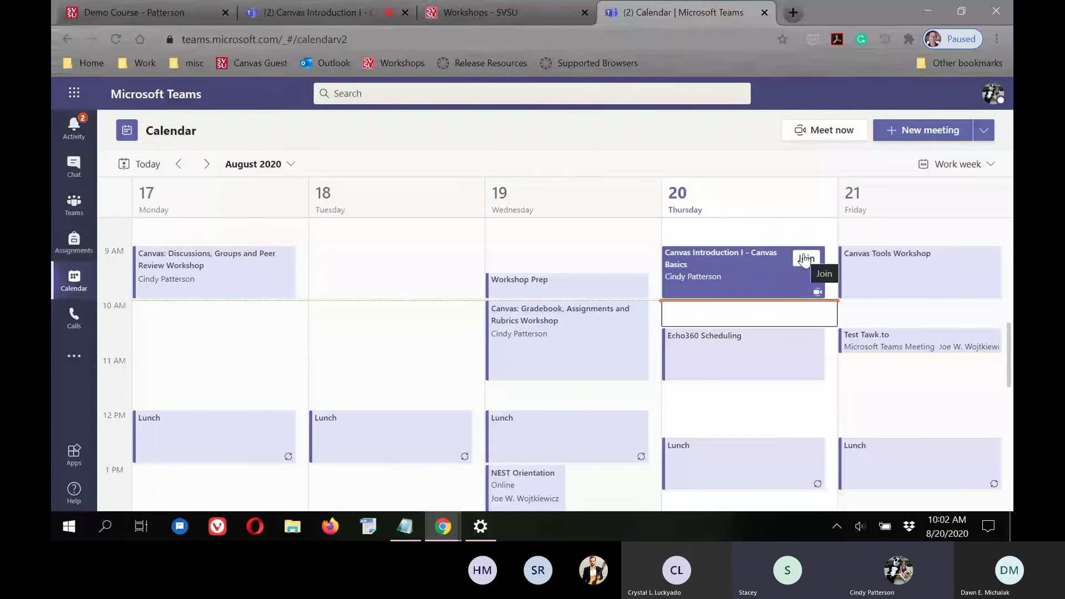
Step: Return to the Canvas Introduction I meeting chat and add a thumbs-up reaction to the thank-you message
{"action": "left_click", "coordinate": [292, 12]}
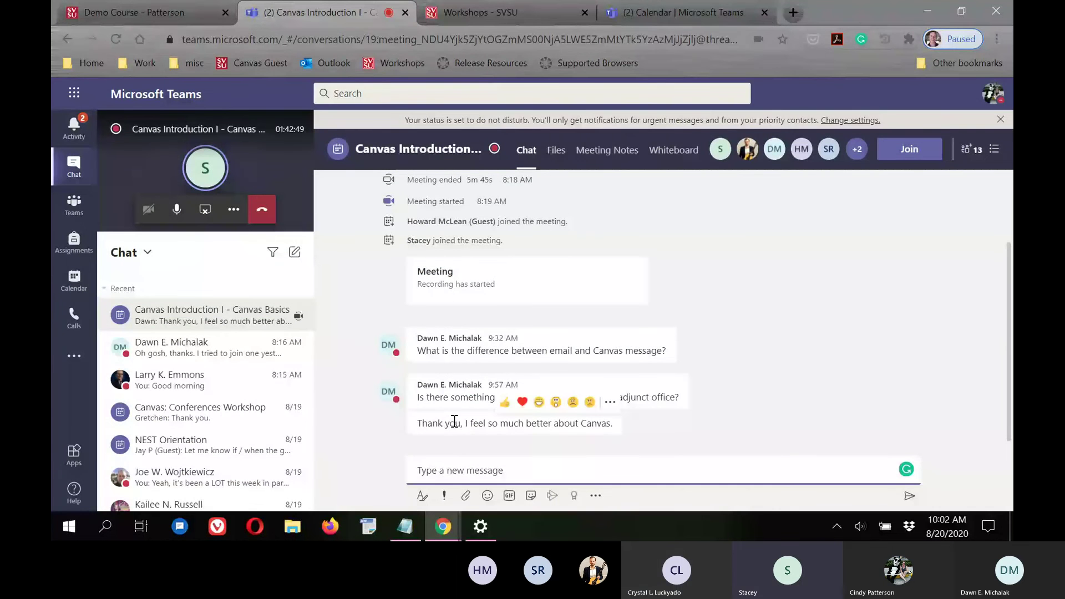
{"action": "left_click", "coordinate": [483, 420]}
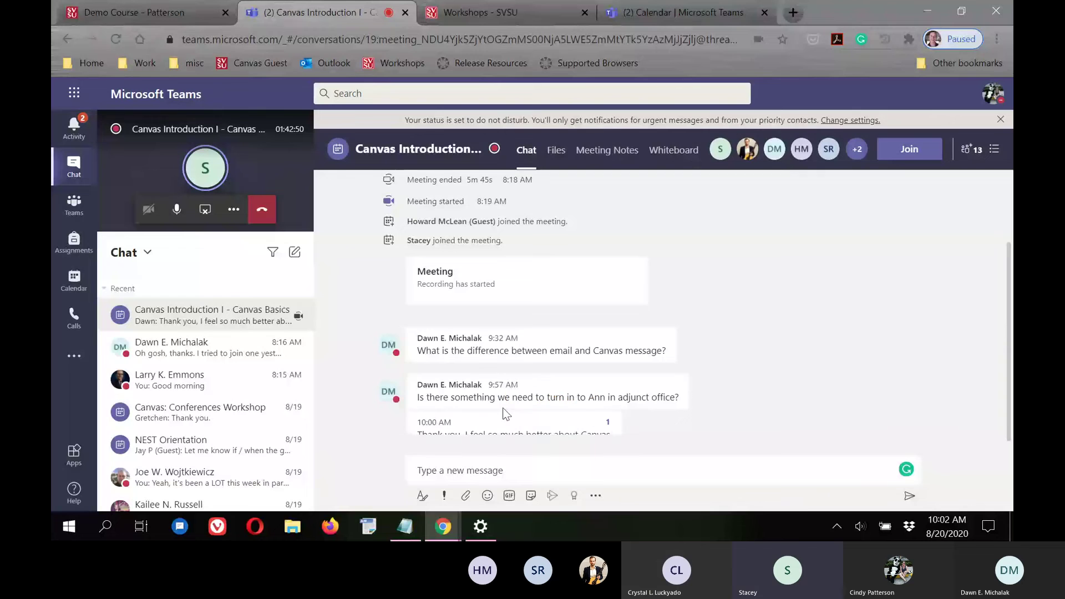
Step: Open svsu.edu in a new browser tab and go to Email through the site's Quicklinks
{"action": "left_click", "coordinate": [794, 11]}
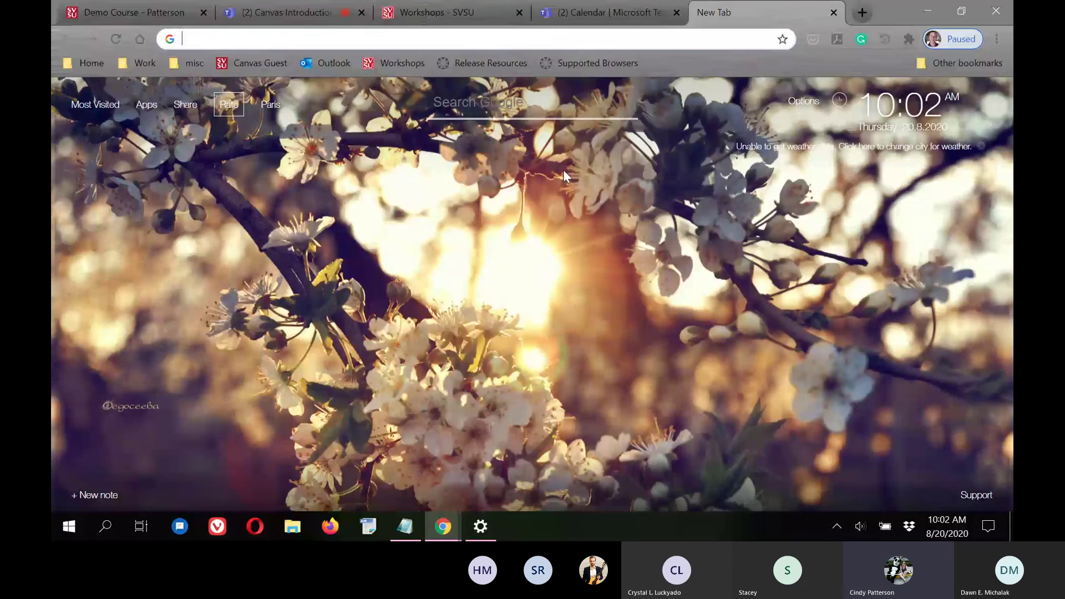
{"action": "type", "text": "email.svsu.edu"}
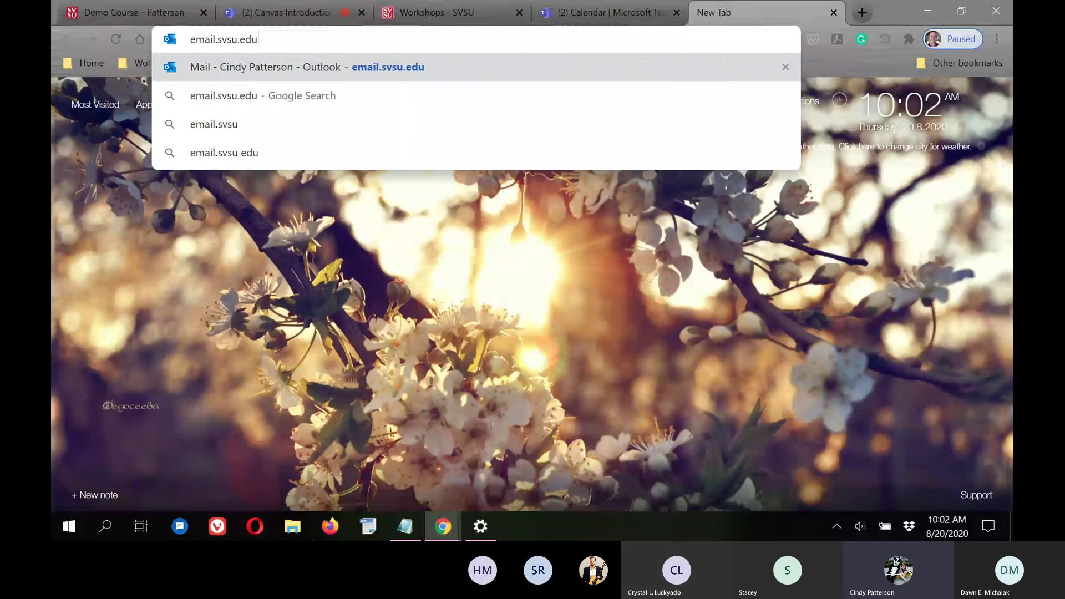
{"action": "key", "text": "ctrl+a"}
{"action": "type", "text": "svsu.edu"}
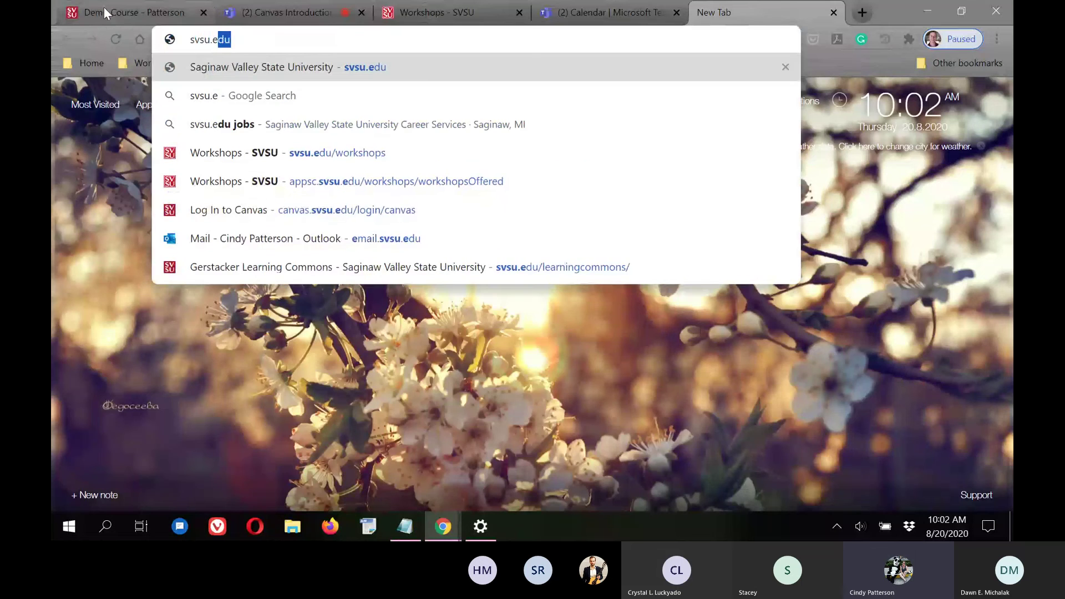
{"action": "key", "text": "Return"}
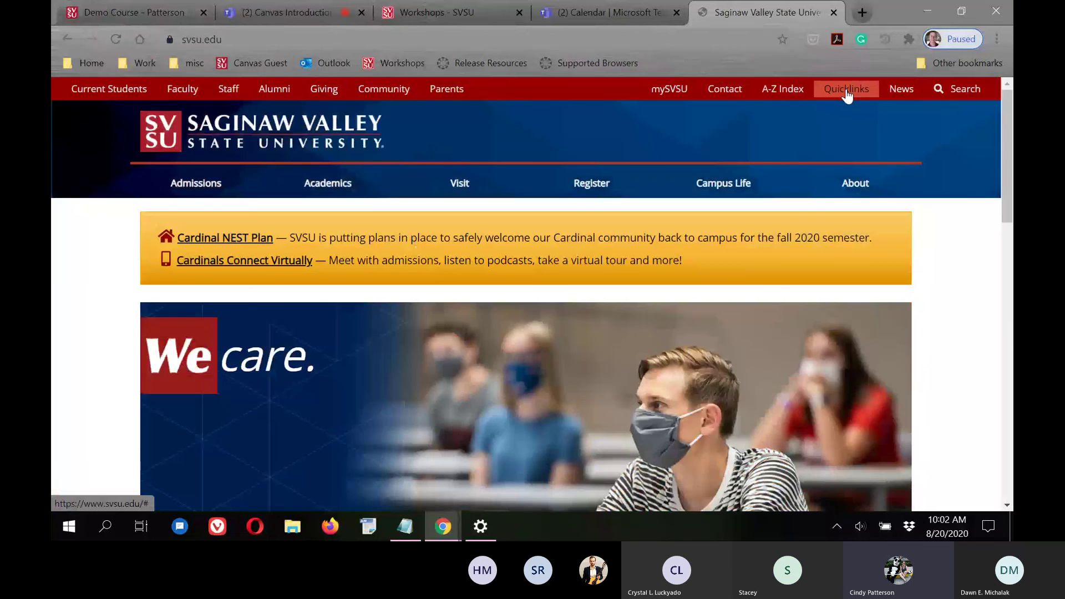
{"action": "left_click", "coordinate": [846, 91]}
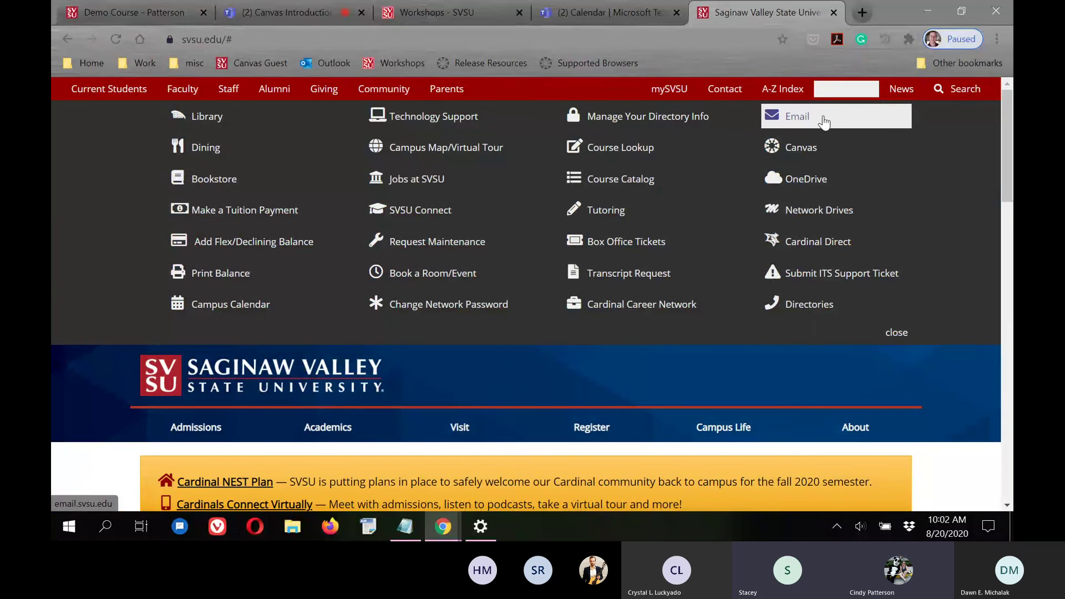
{"action": "left_click", "coordinate": [794, 115]}
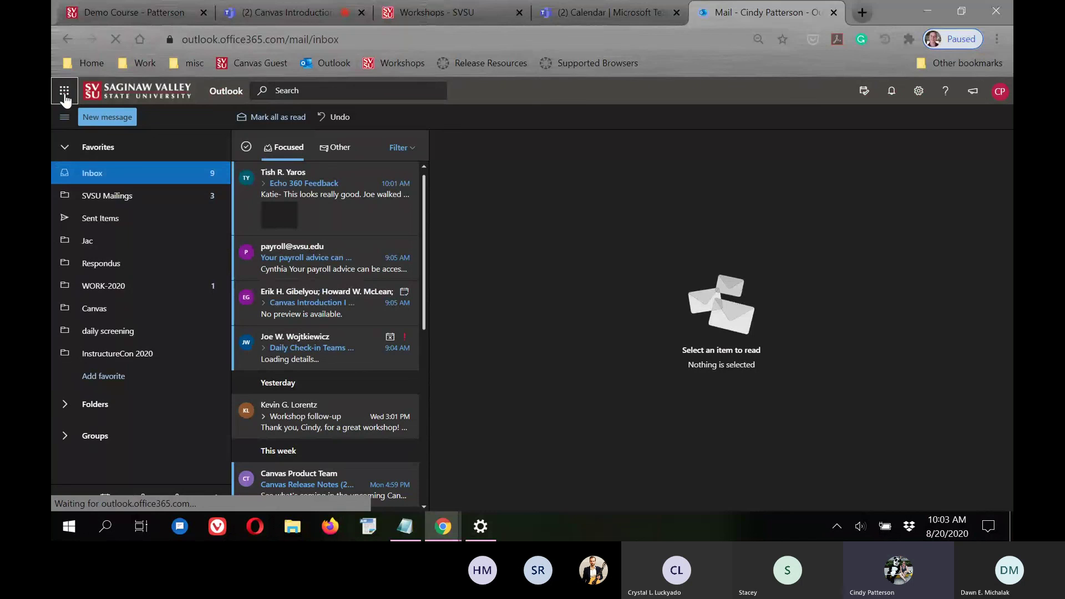
Step: Expand Outlook's app launcher to all apps and locate Teams in the list
{"action": "left_click", "coordinate": [64, 92]}
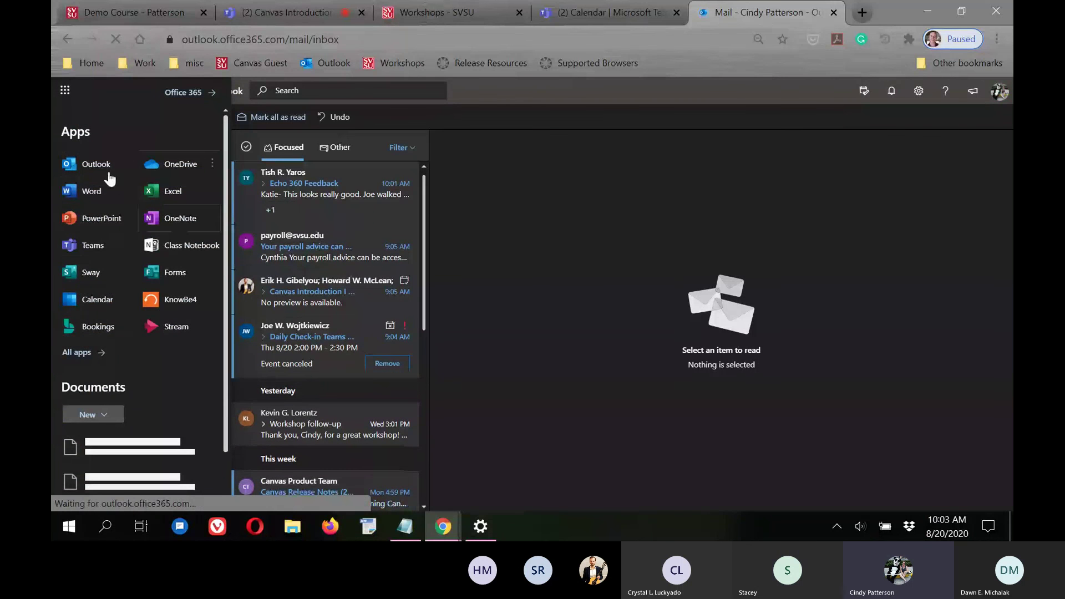
{"action": "left_click", "coordinate": [81, 356]}
{"action": "scroll", "coordinate": [109, 391], "scroll_direction": "down", "scroll_amount": 6}
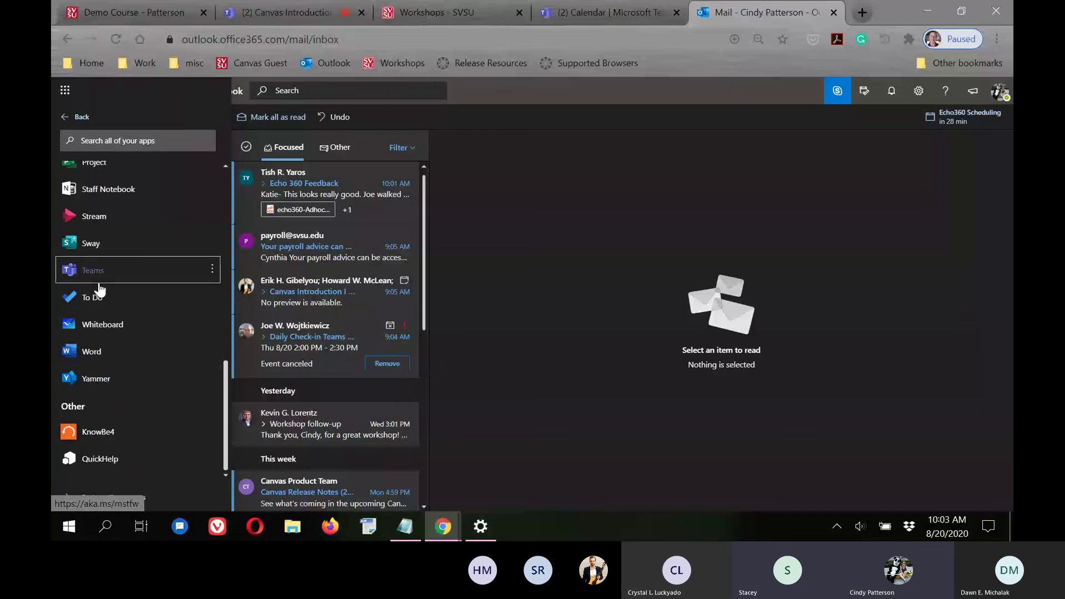
{"action": "scroll", "coordinate": [111, 277], "scroll_direction": "up", "scroll_amount": 6}
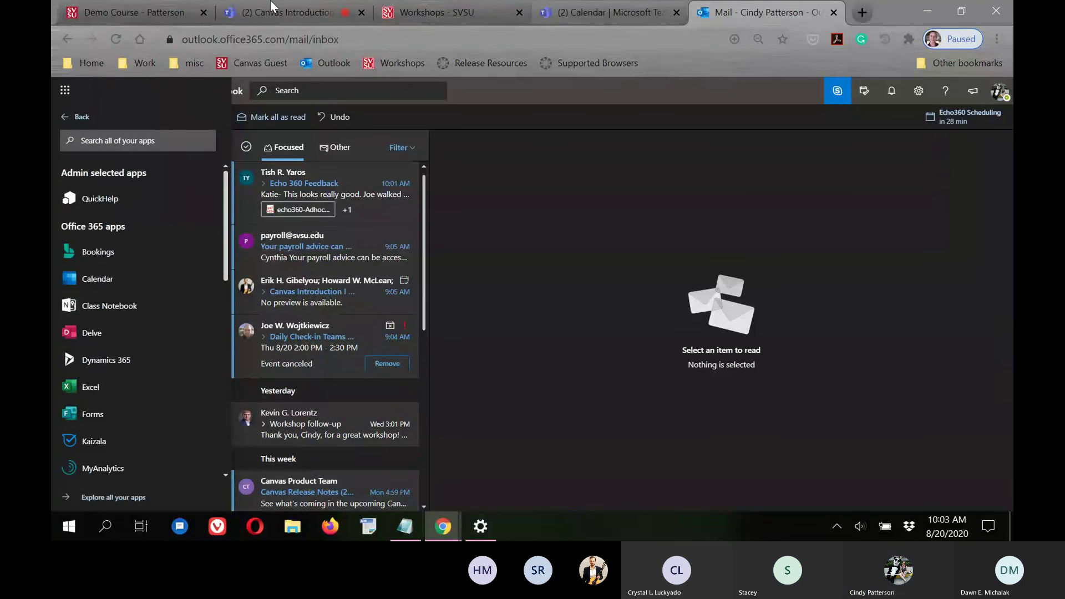
Step: Switch back to the Canvas Introduction I meeting in Teams and restore the full meeting view
{"action": "left_click", "coordinate": [286, 12]}
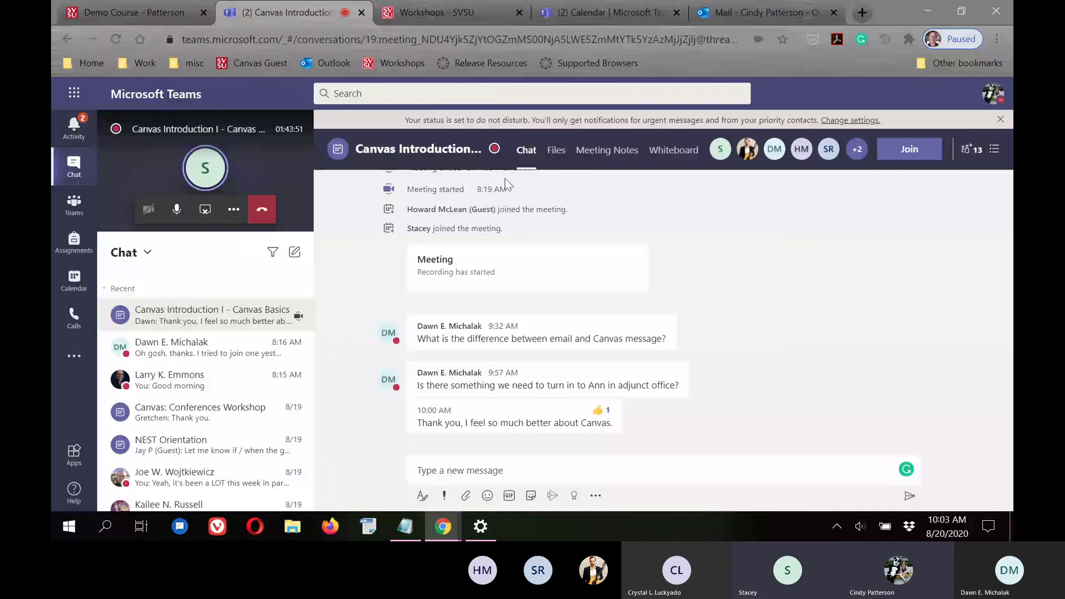
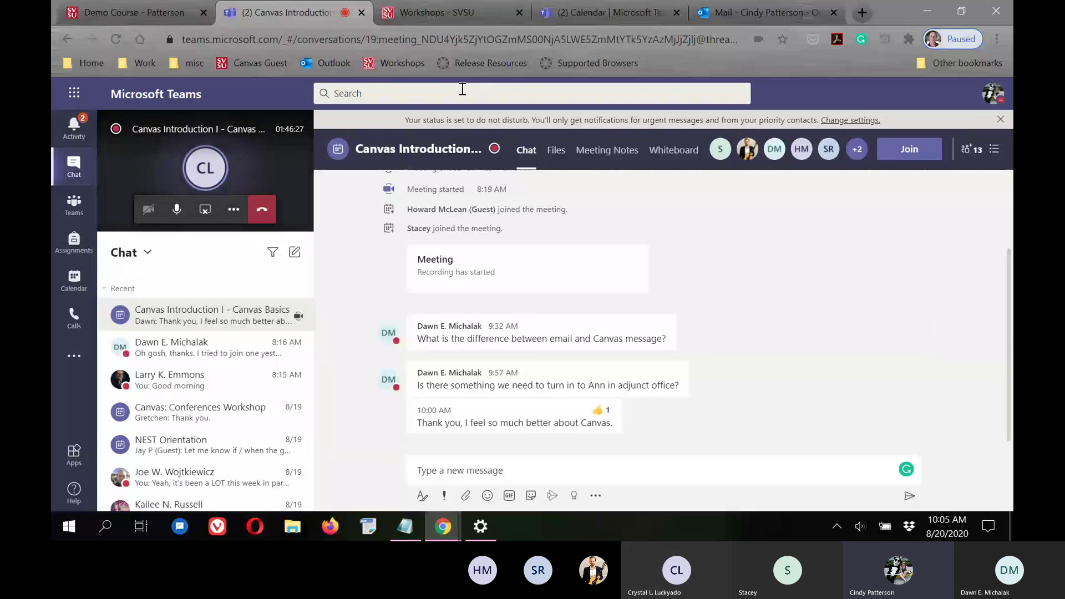
{"action": "left_click", "coordinate": [160, 222]}
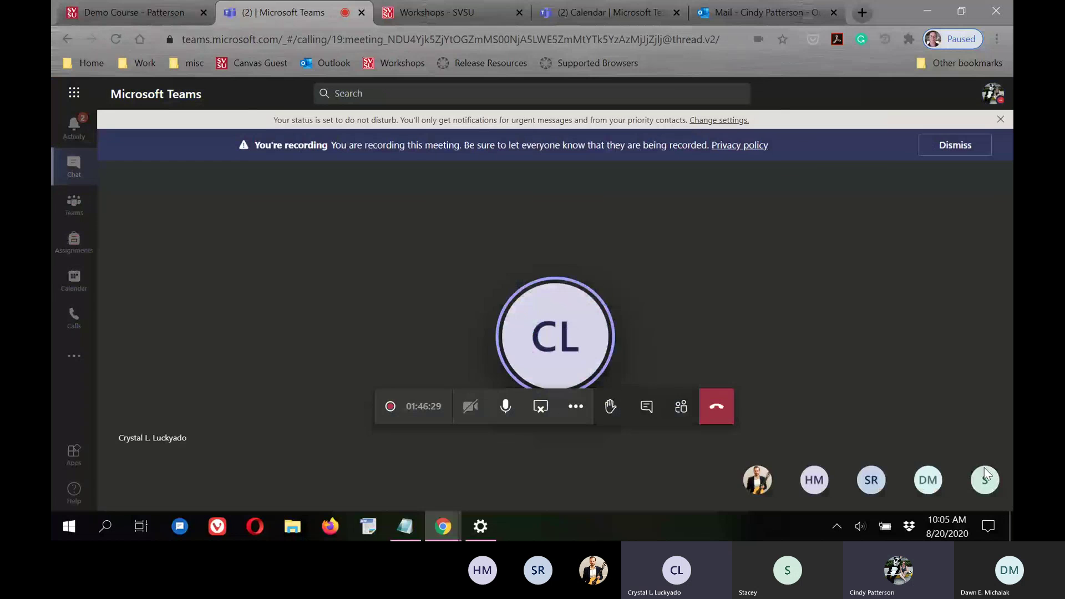